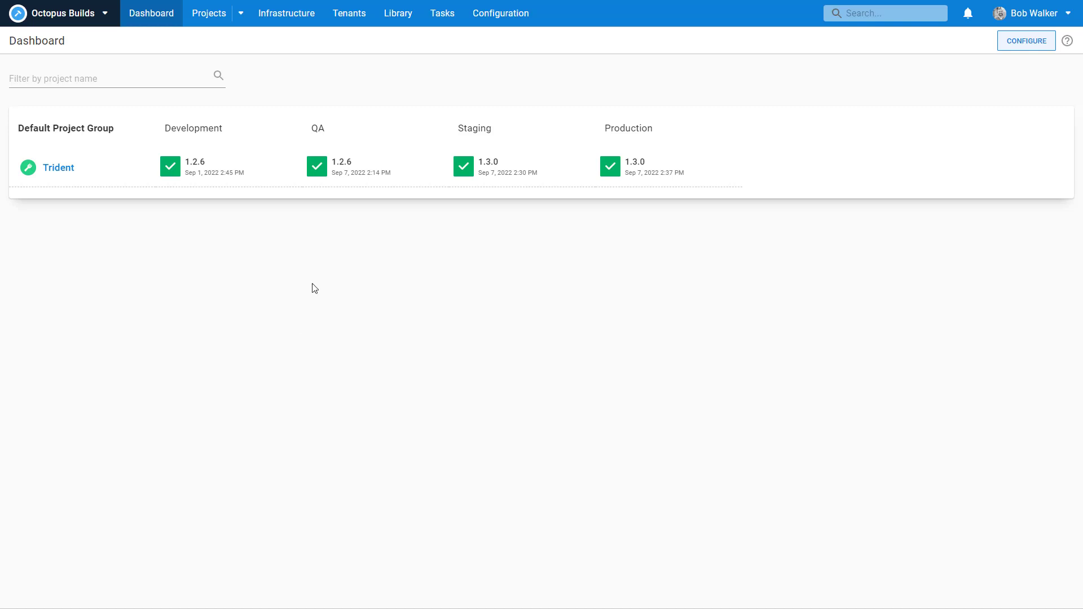
# Step: Open the Trident project and scroll through its Default and Release channel releases
pyautogui.click(65, 173)
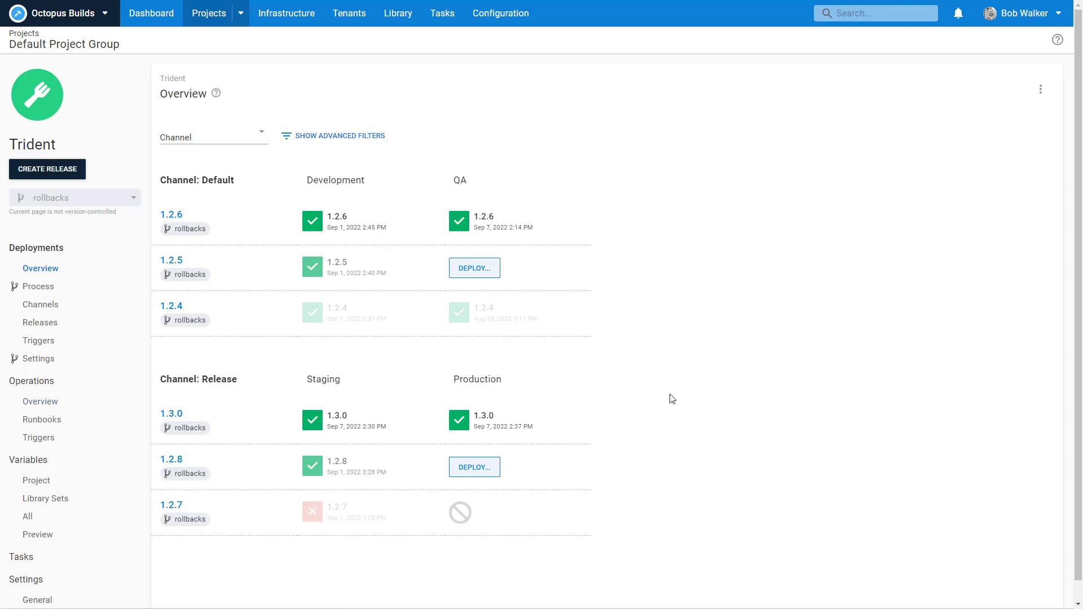
pyautogui.scroll(-1, 671, 399)
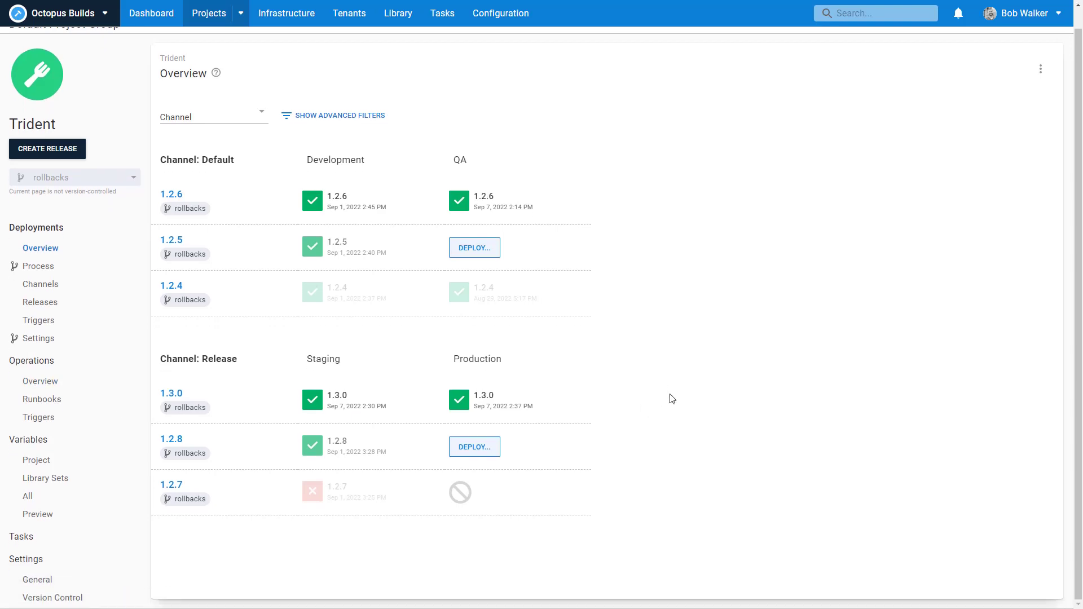
# Step: Review Trident's General and Deployment settings, then go to the empty Tenants page
pyautogui.click(41, 582)
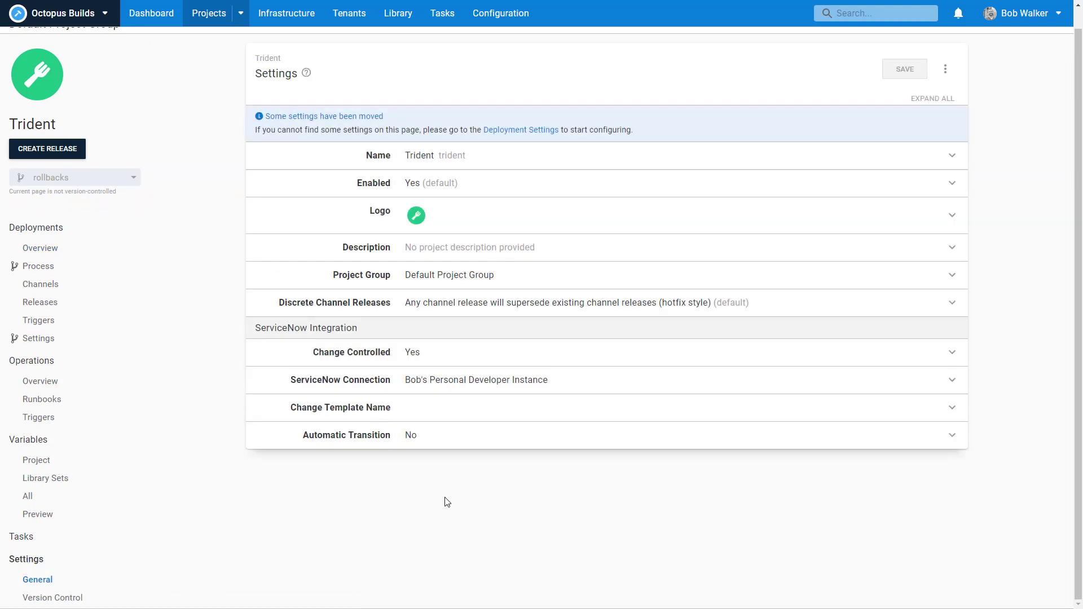
pyautogui.click(36, 345)
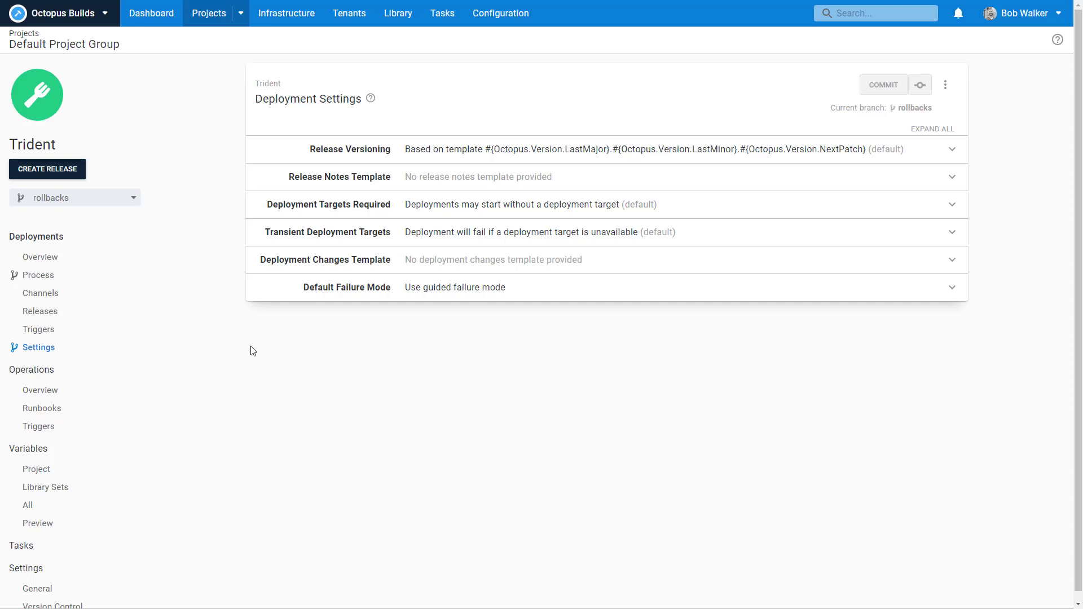
pyautogui.click(41, 592)
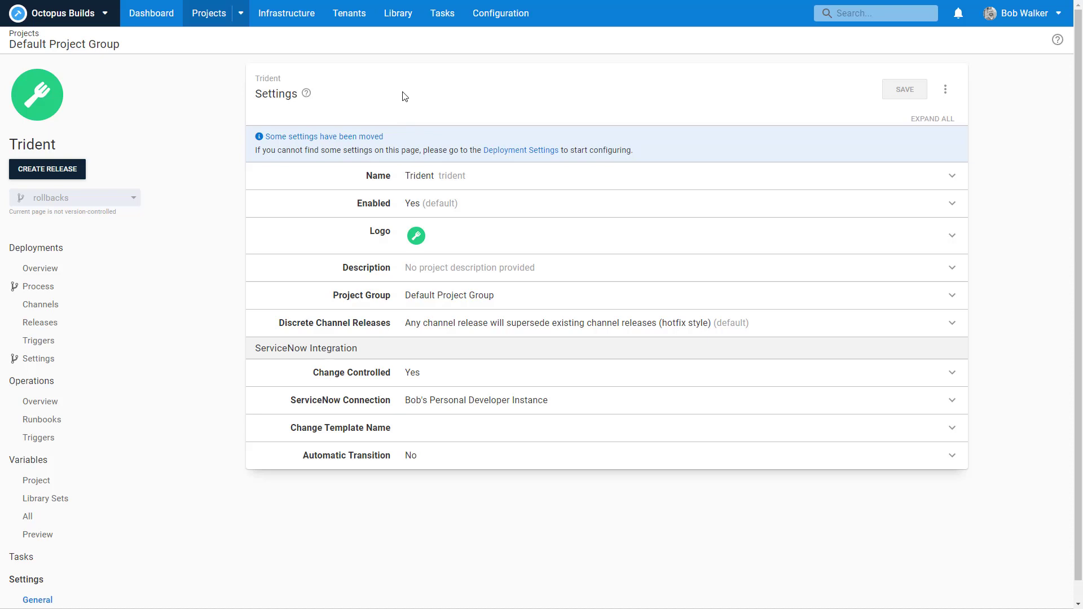
pyautogui.click(349, 26)
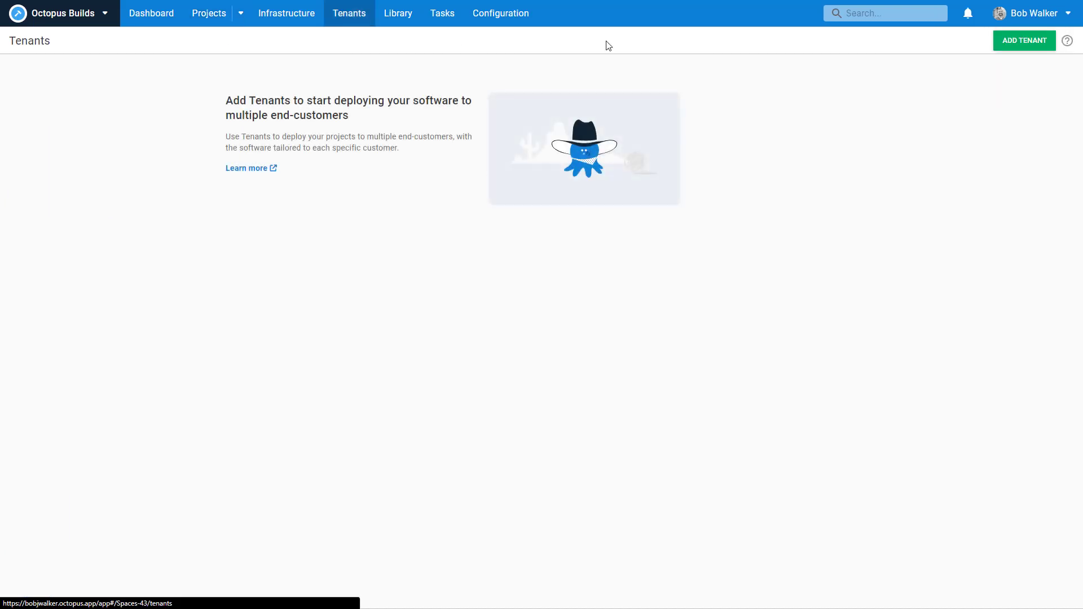
# Step: Start adding a new tenant from the Tenants page
pyautogui.click(1005, 45)
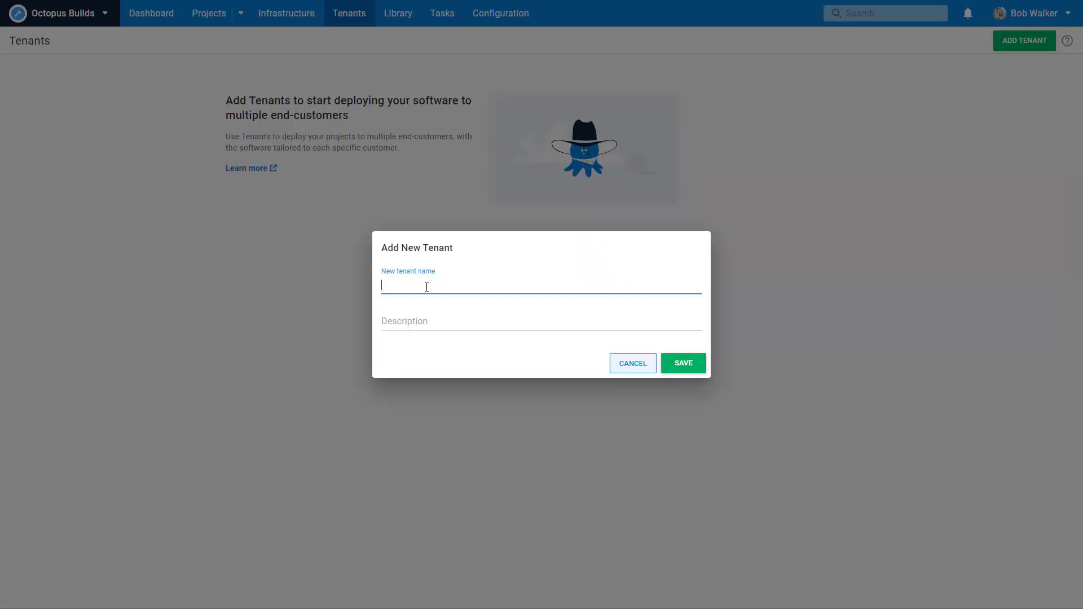
# Step: Name the new tenant 'NE01 - Aksarben' and save it
pyautogui.write('NE')
pyautogui.write('01 - Aksarben')
pyautogui.click(679, 367)
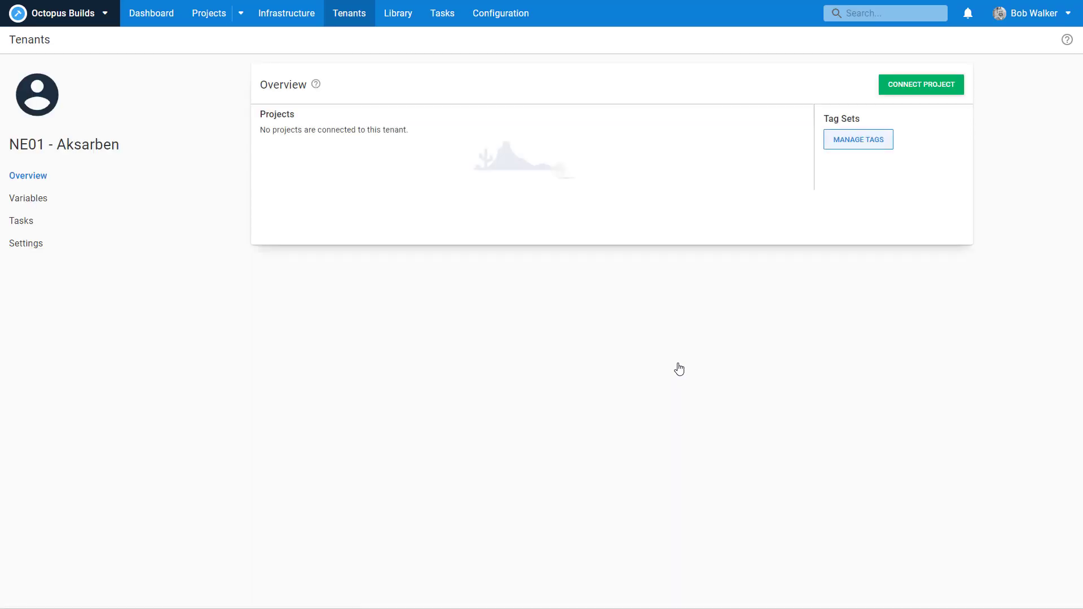
# Step: Connect NE01 - Aksarben to Trident with tenanted deployments enabled for Staging and Production
pyautogui.click(902, 87)
pyautogui.click(539, 307)
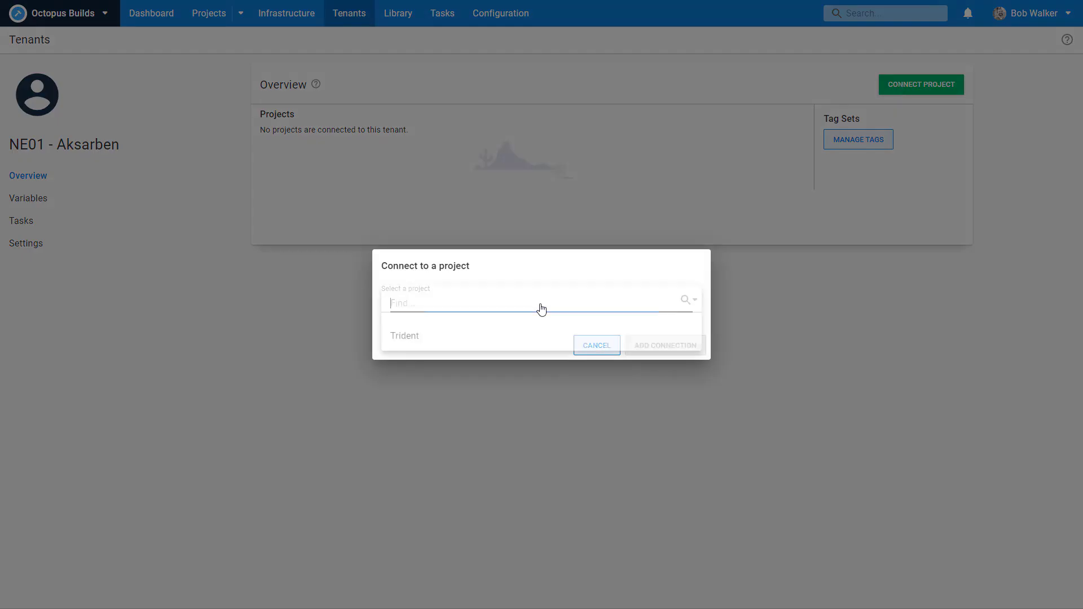
pyautogui.click(497, 342)
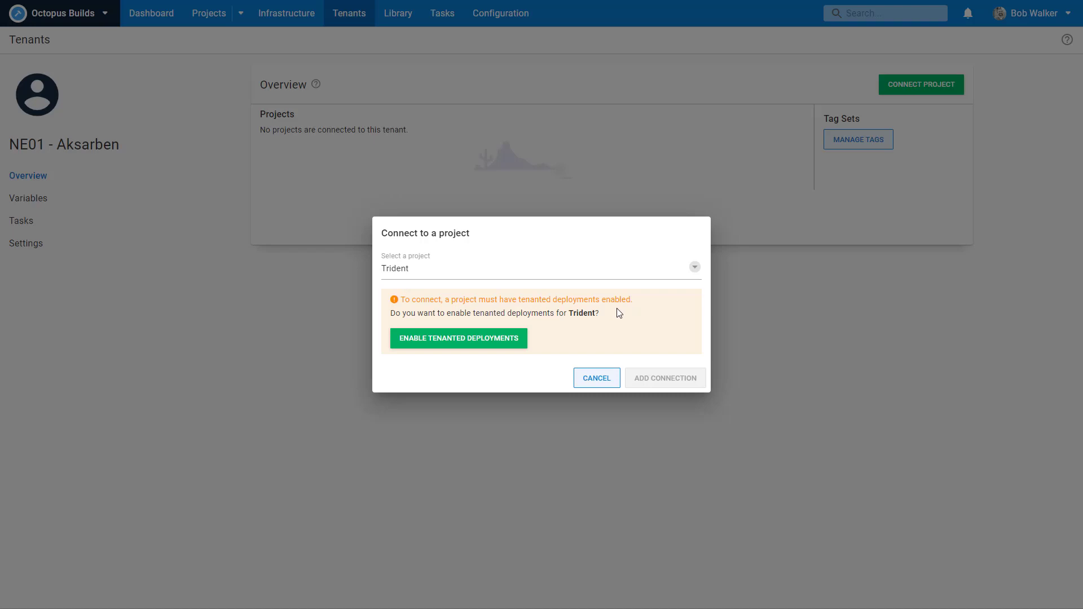
pyautogui.click(490, 338)
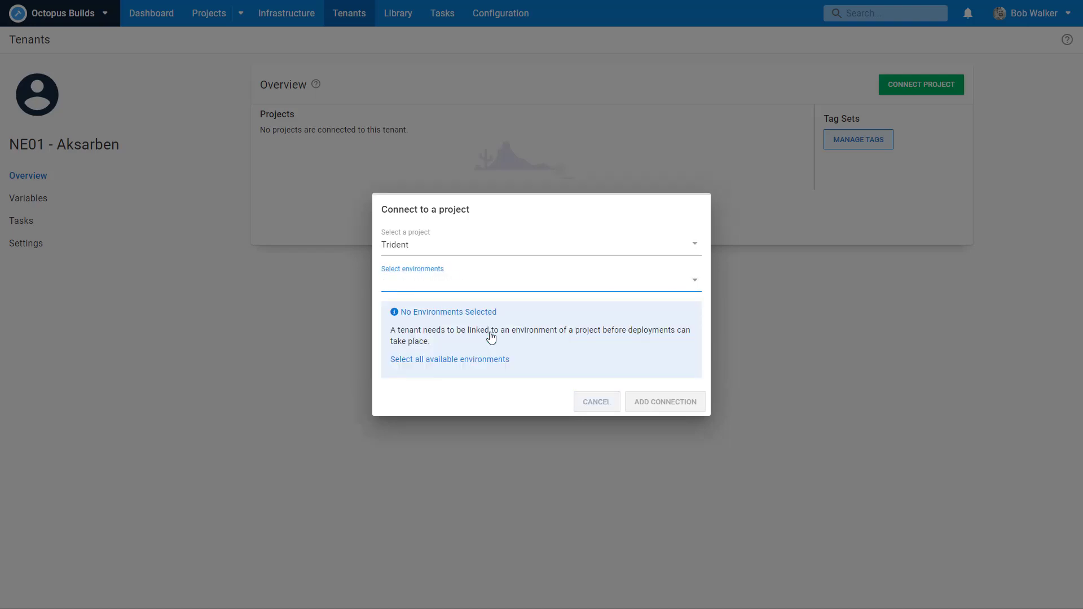
pyautogui.click(479, 285)
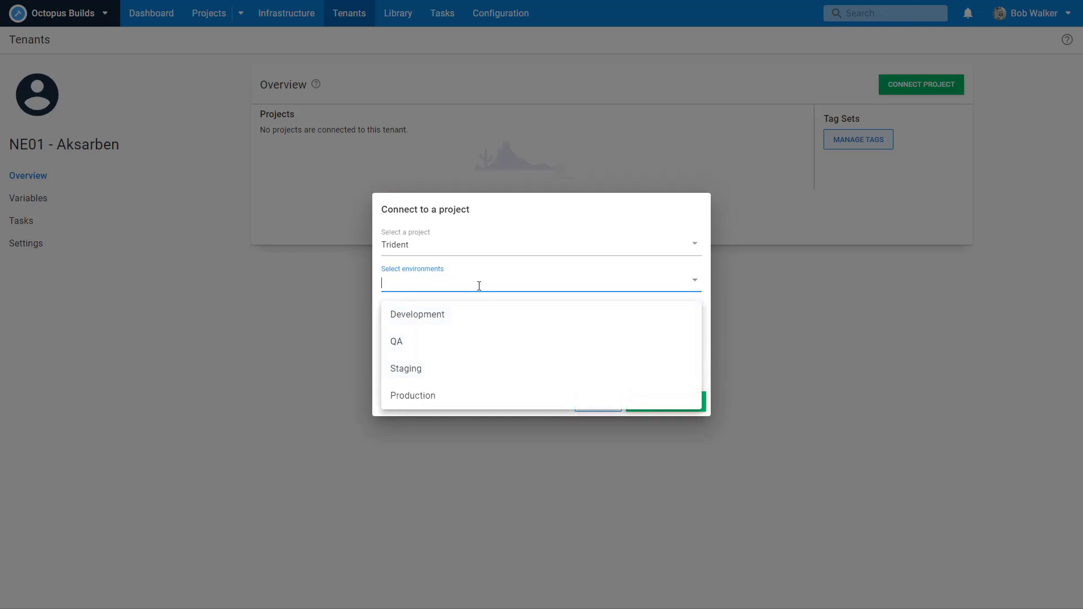
pyautogui.click(445, 370)
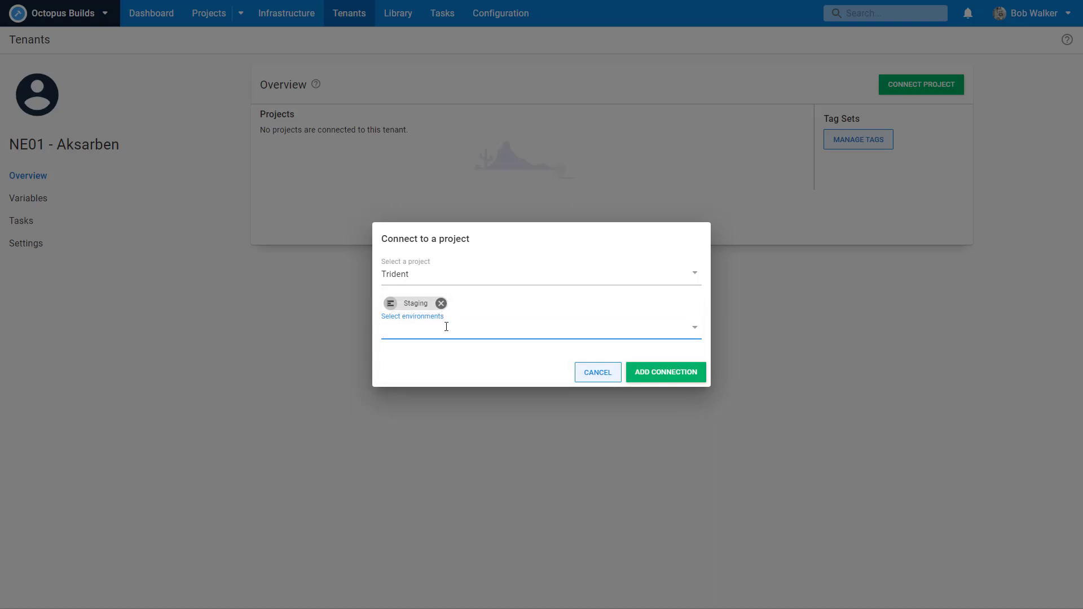
pyautogui.click(445, 324)
pyautogui.click(443, 416)
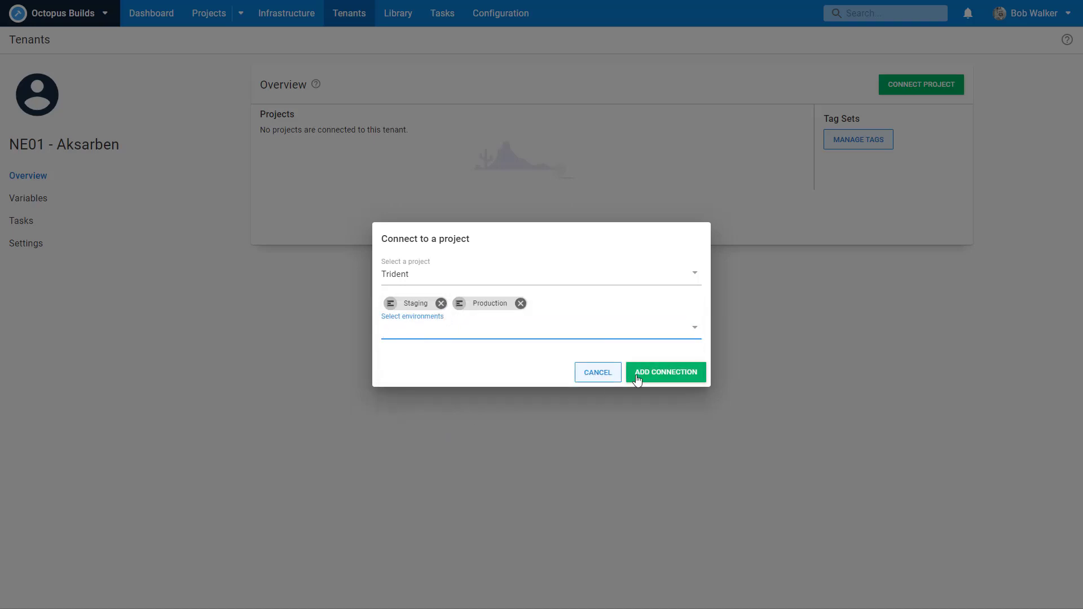
pyautogui.click(652, 377)
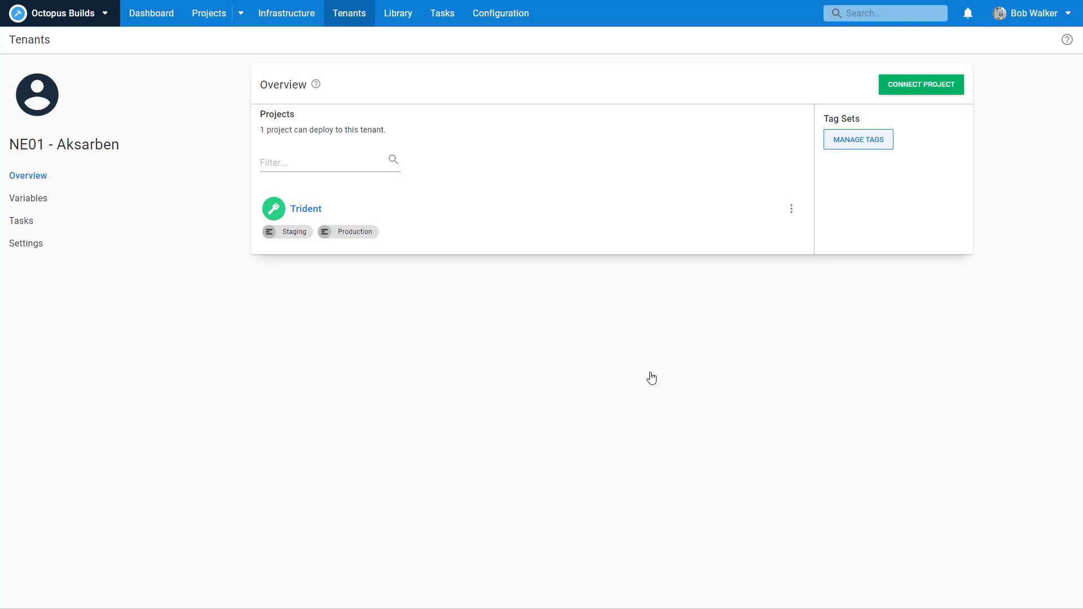
pyautogui.click(152, 15)
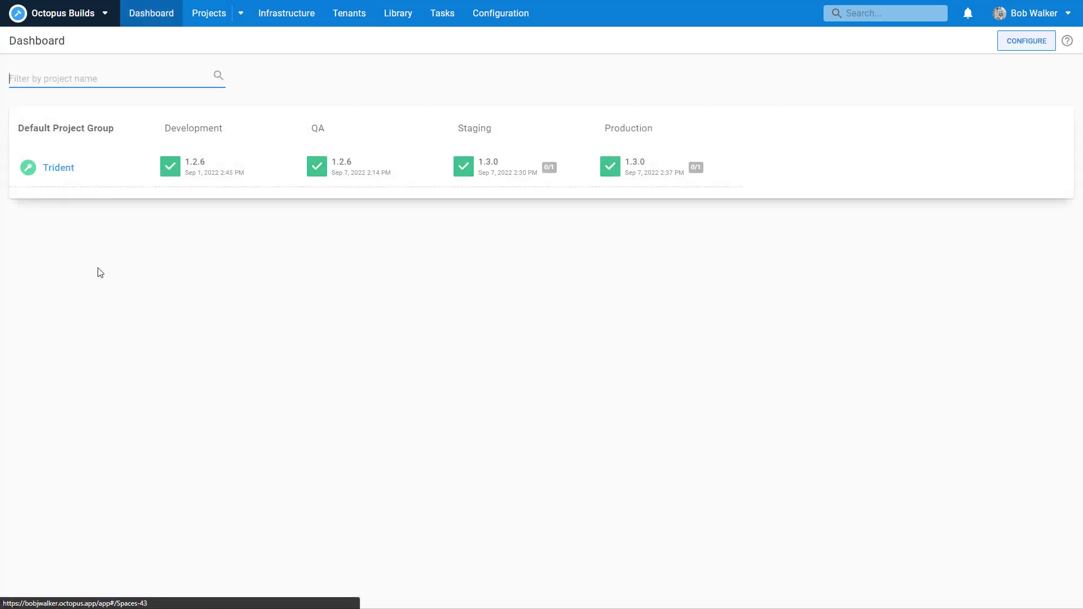
# Step: Review Trident's Default and Release channels and the Release lifecycle, then return to the overview
pyautogui.click(46, 170)
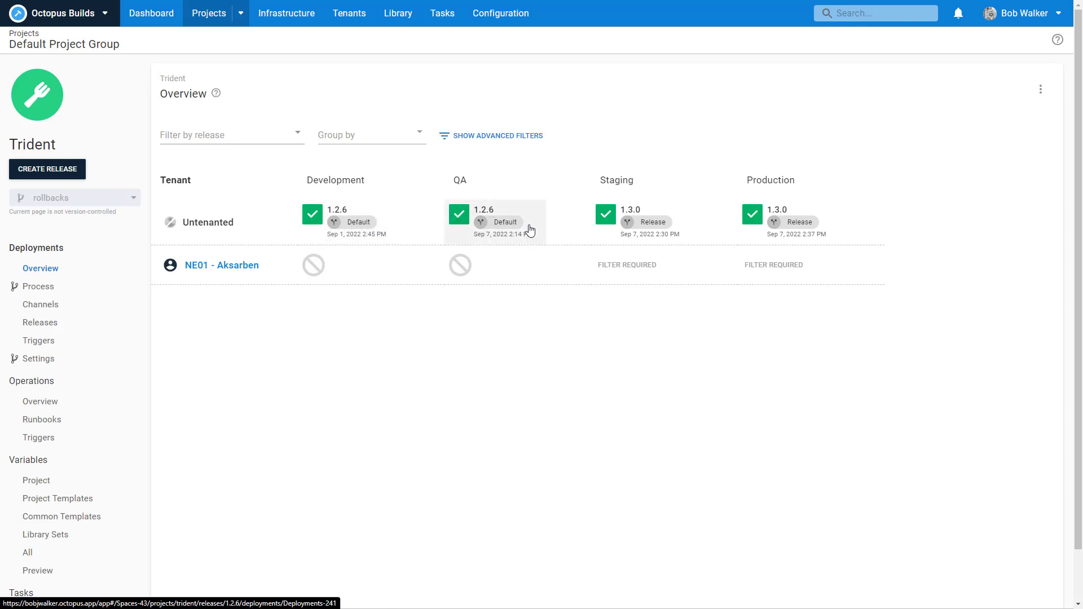
pyautogui.click(82, 305)
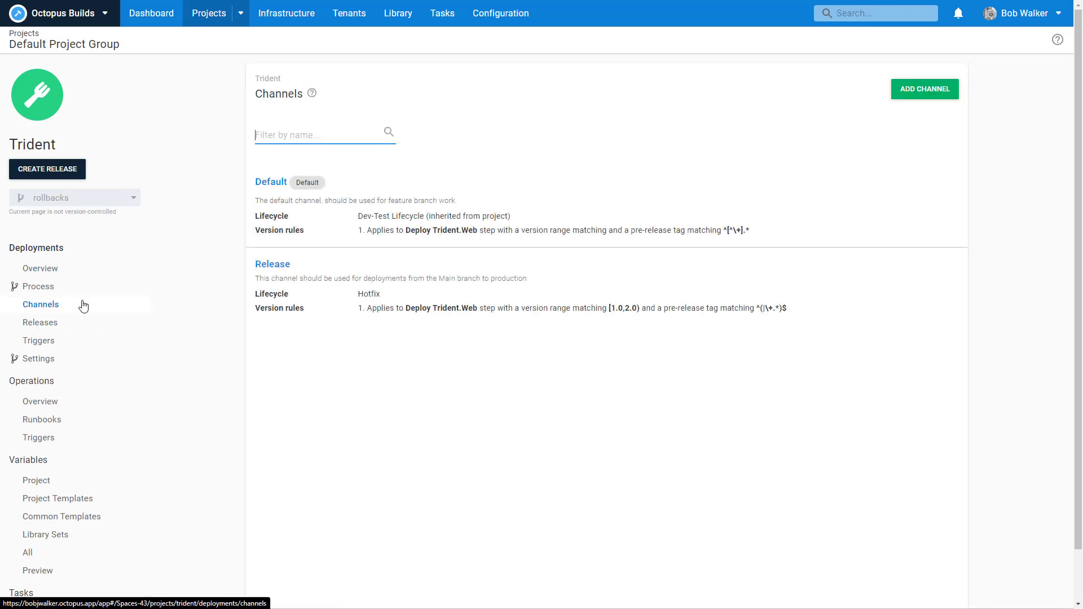
pyautogui.click(401, 230)
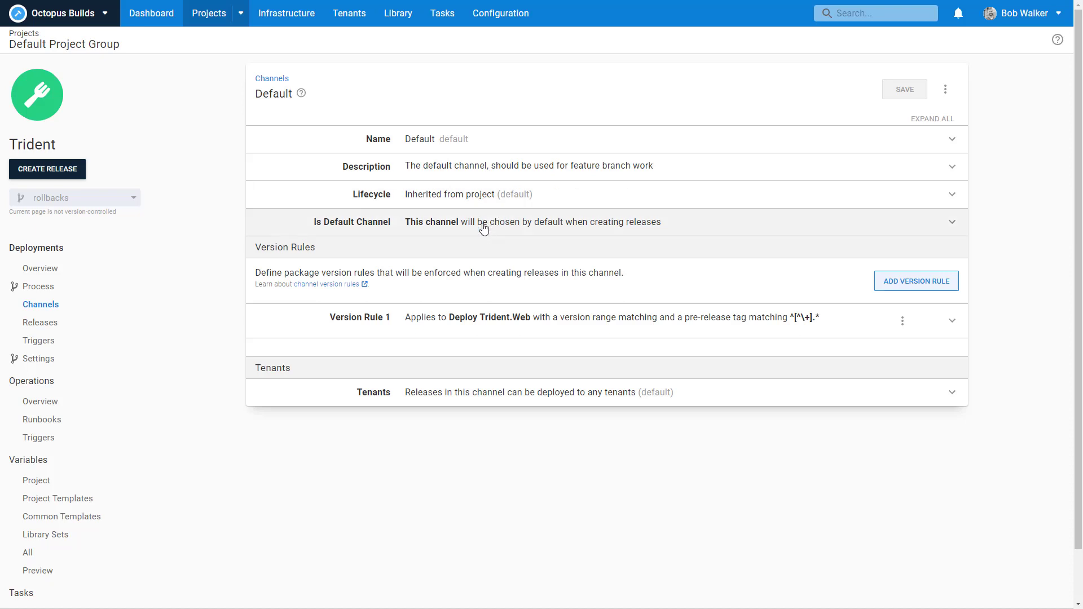
pyautogui.click(41, 305)
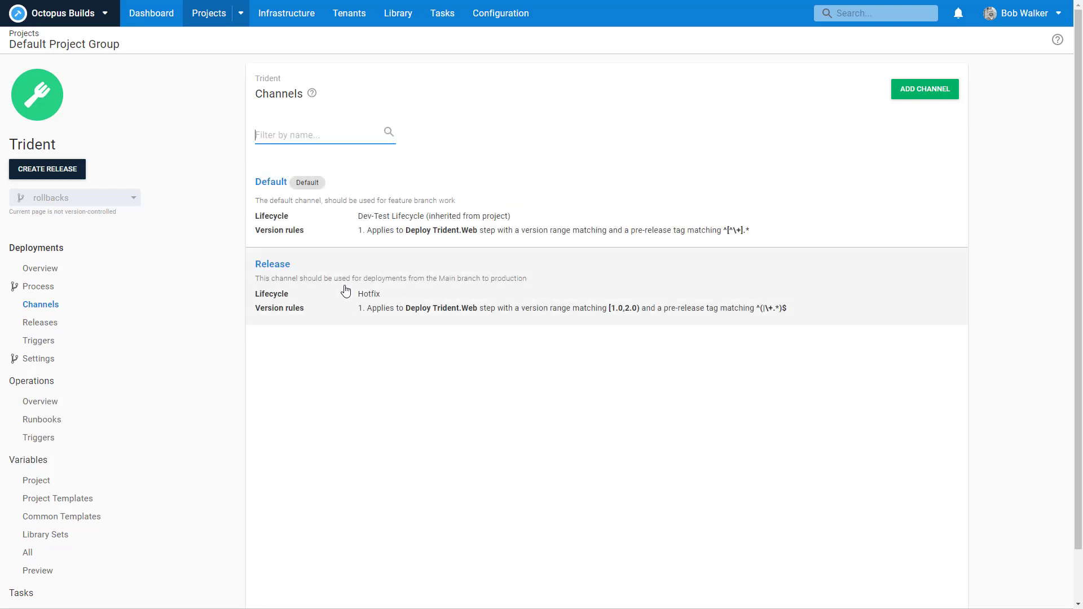
pyautogui.click(343, 292)
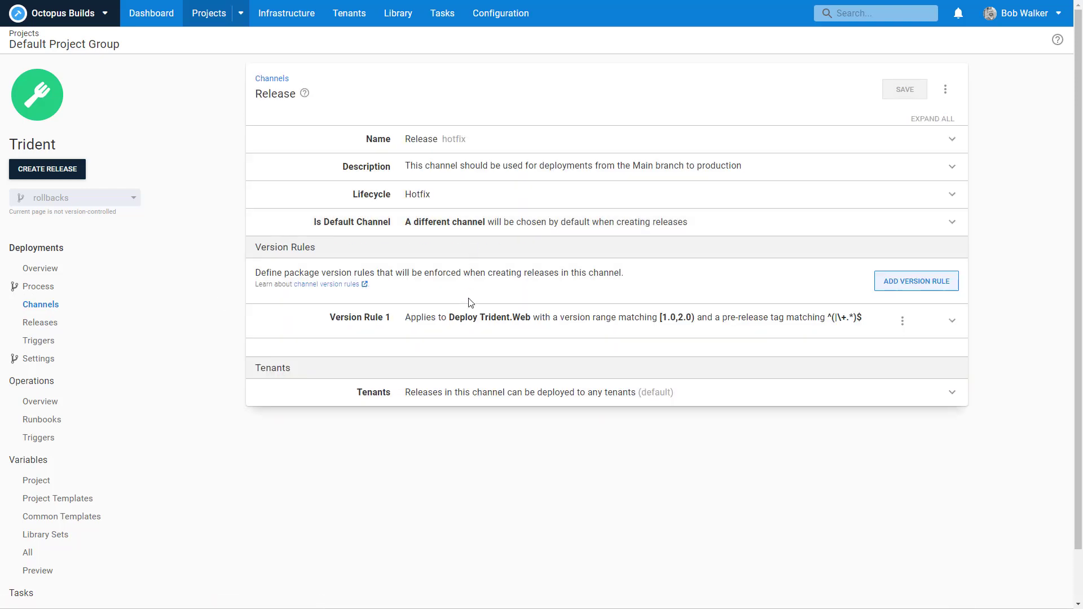
pyautogui.click(491, 195)
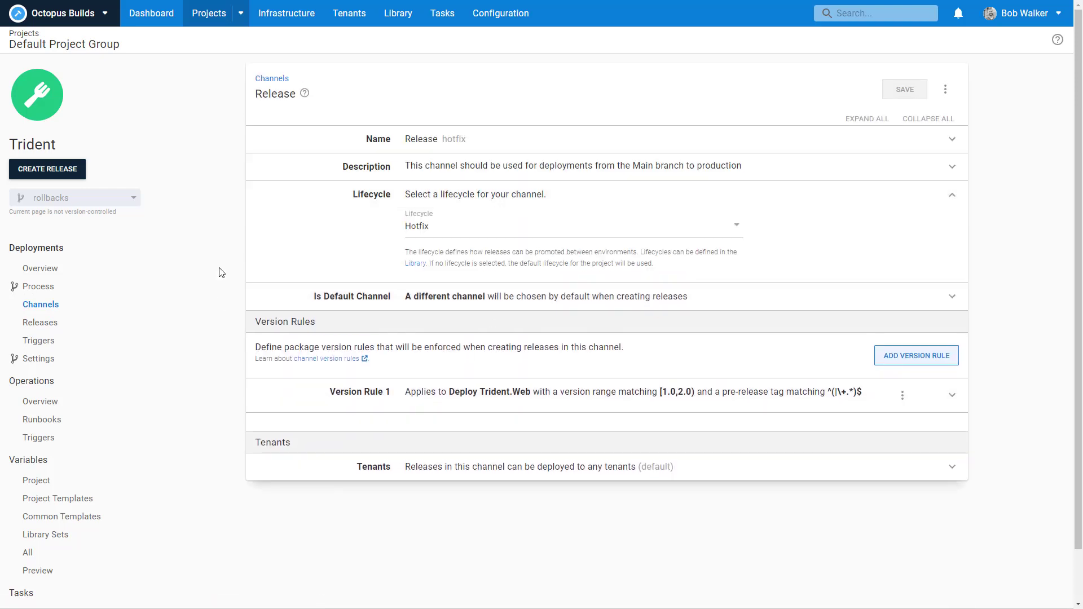
pyautogui.click(61, 269)
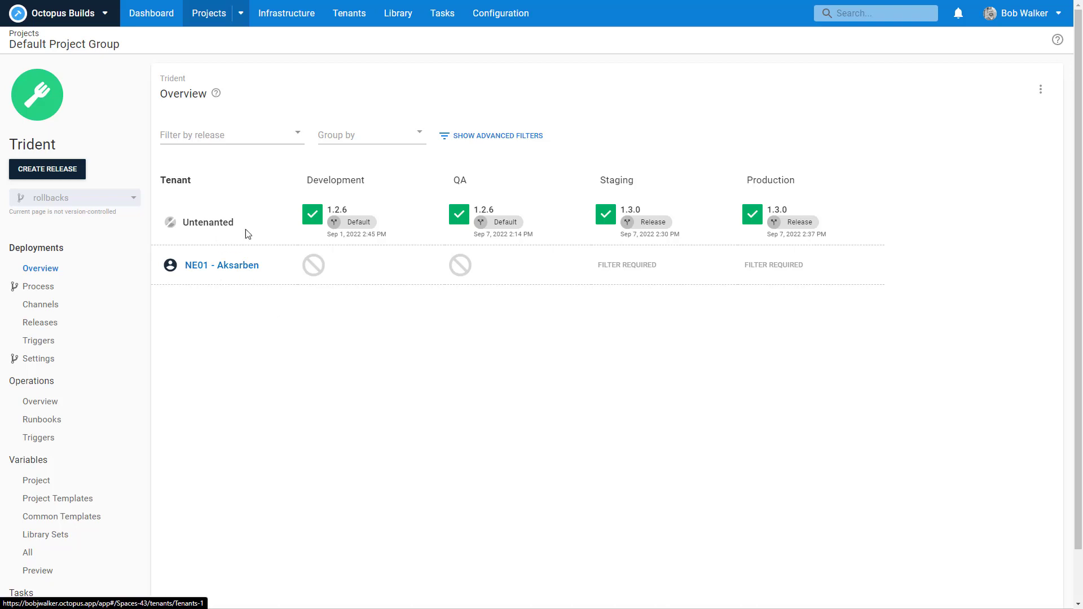
# Step: Group the Trident overview by Channel and filter it to release 1.3.0, then visit Tenants
pyautogui.click(348, 141)
pyautogui.click(351, 160)
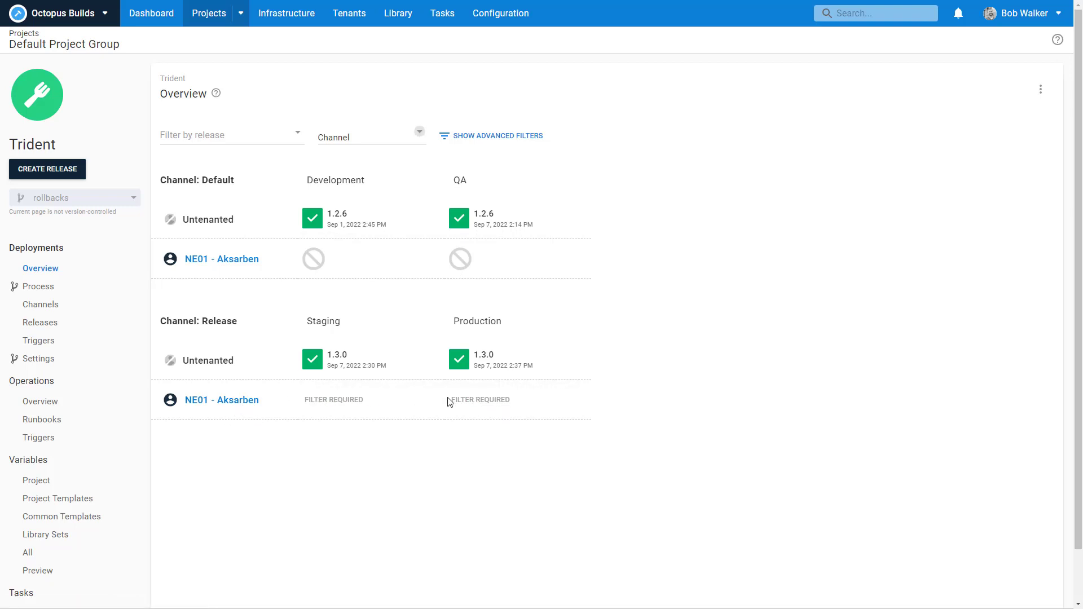
pyautogui.click(258, 145)
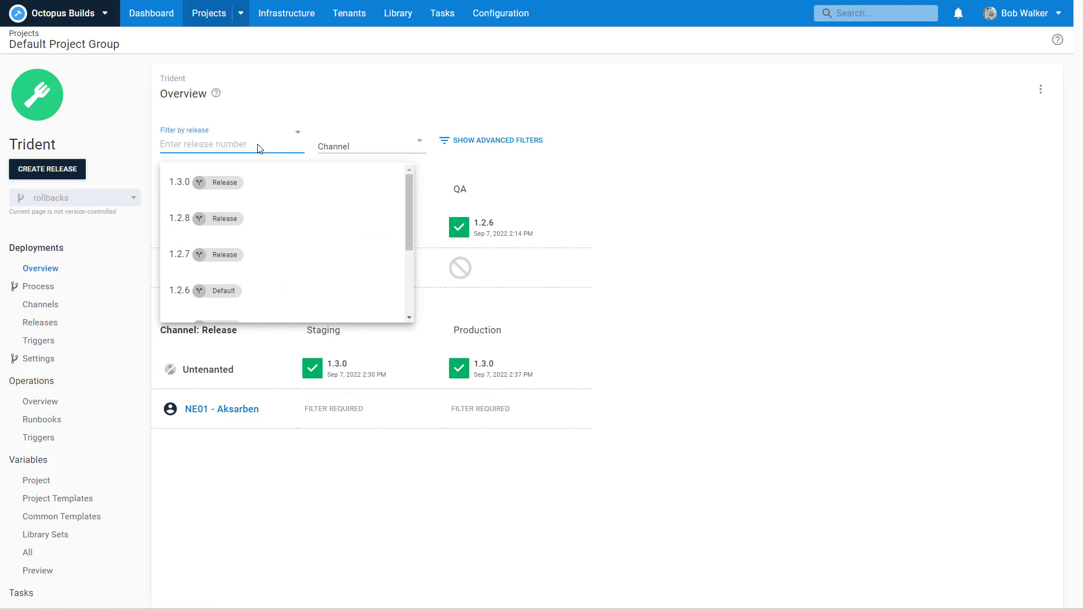
pyautogui.click(258, 180)
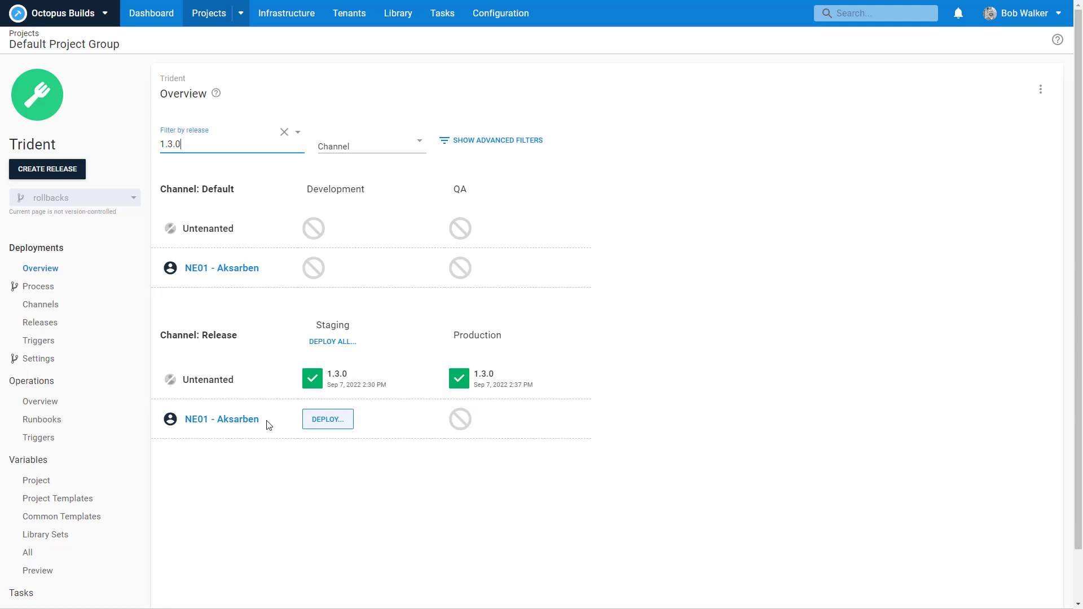
pyautogui.moveTo(471, 428)
pyautogui.click(348, 21)
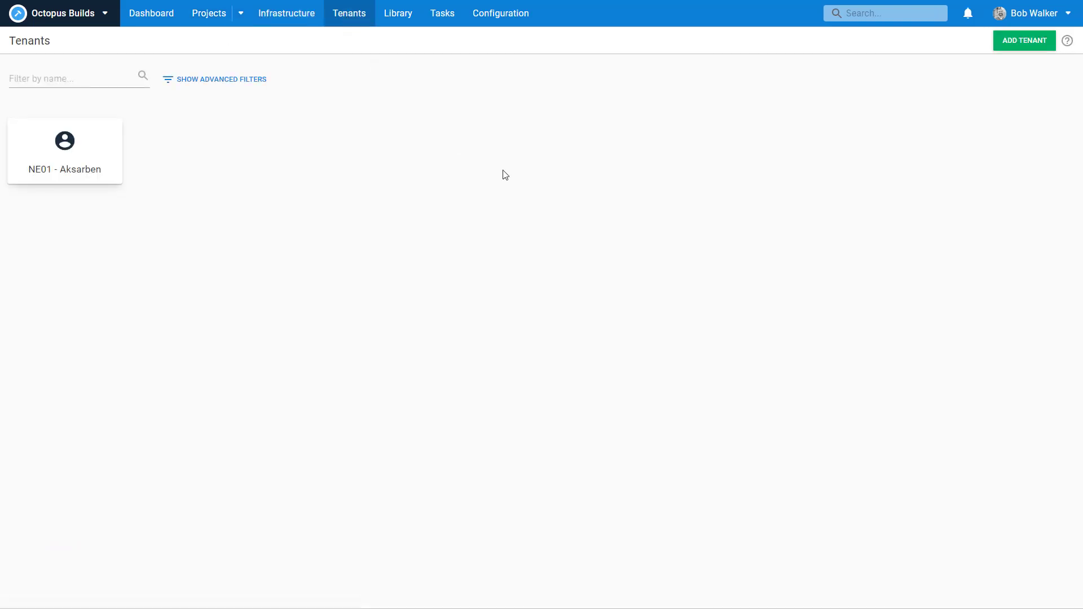
# Step: Create a tenant named 'NE02 - Millard', correcting the number from NE01
pyautogui.click(1025, 45)
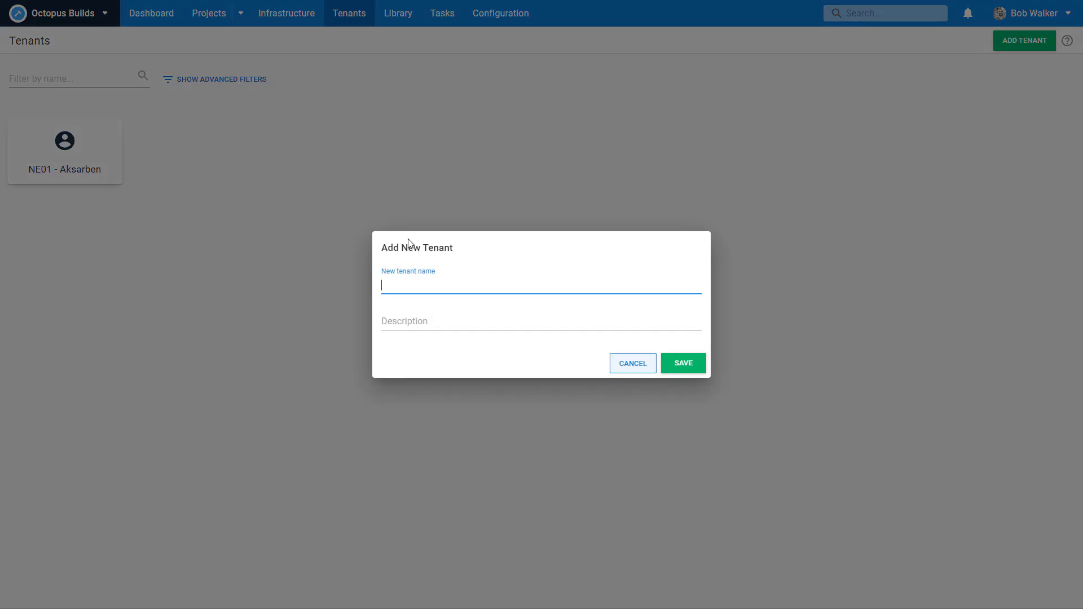
pyautogui.write('NE01 - Millard')
pyautogui.click(408, 288)
pyautogui.press('BackSpace')
pyautogui.write('2')
pyautogui.press('Return')
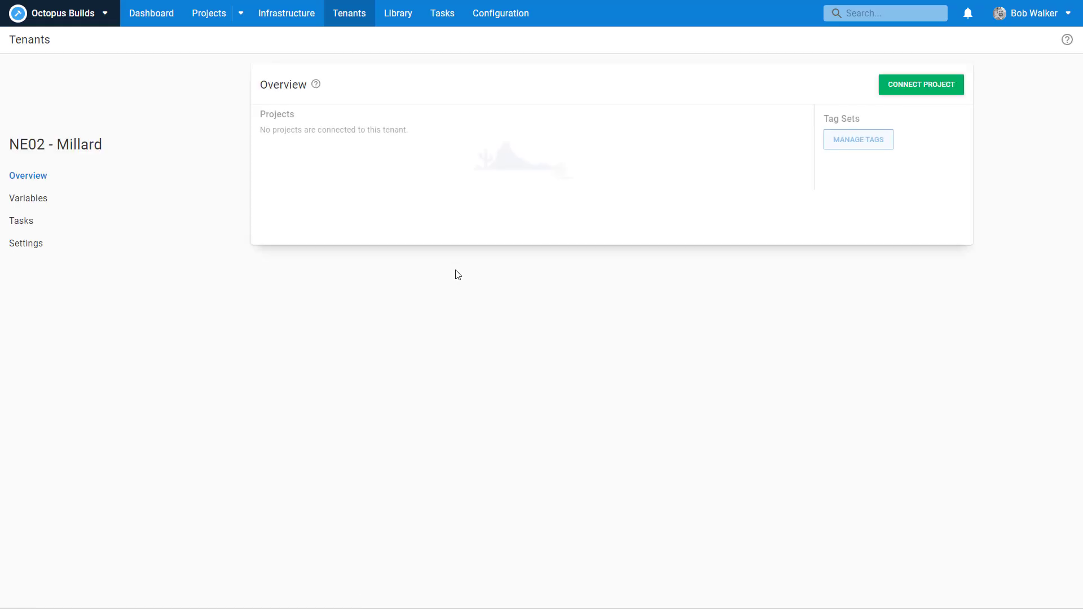
# Step: Connect NE02 - Millard to Trident for the Production environment
pyautogui.click(895, 88)
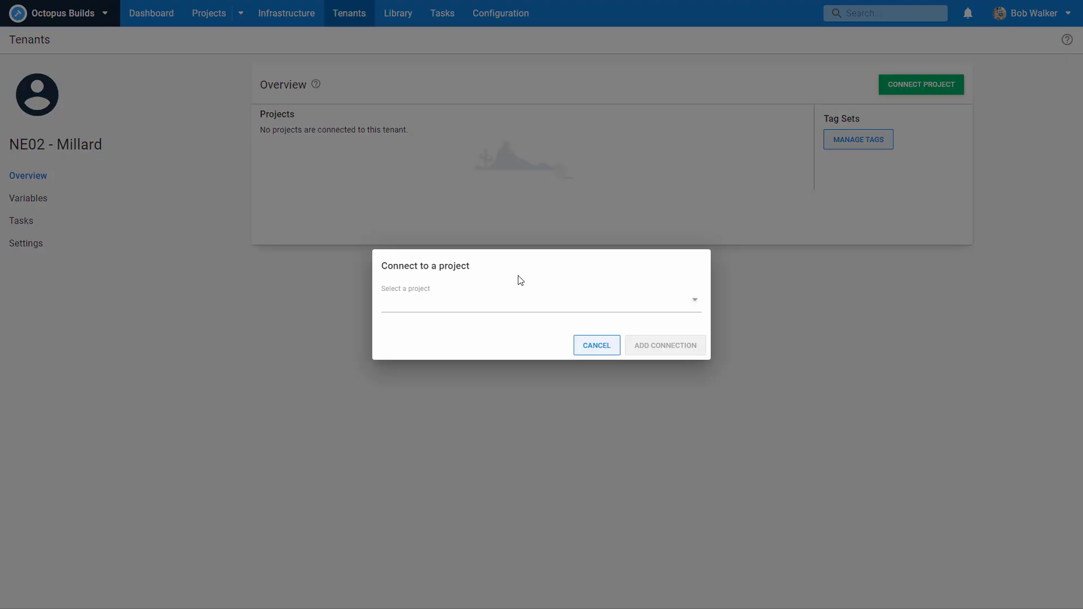
pyautogui.click(514, 307)
pyautogui.click(471, 336)
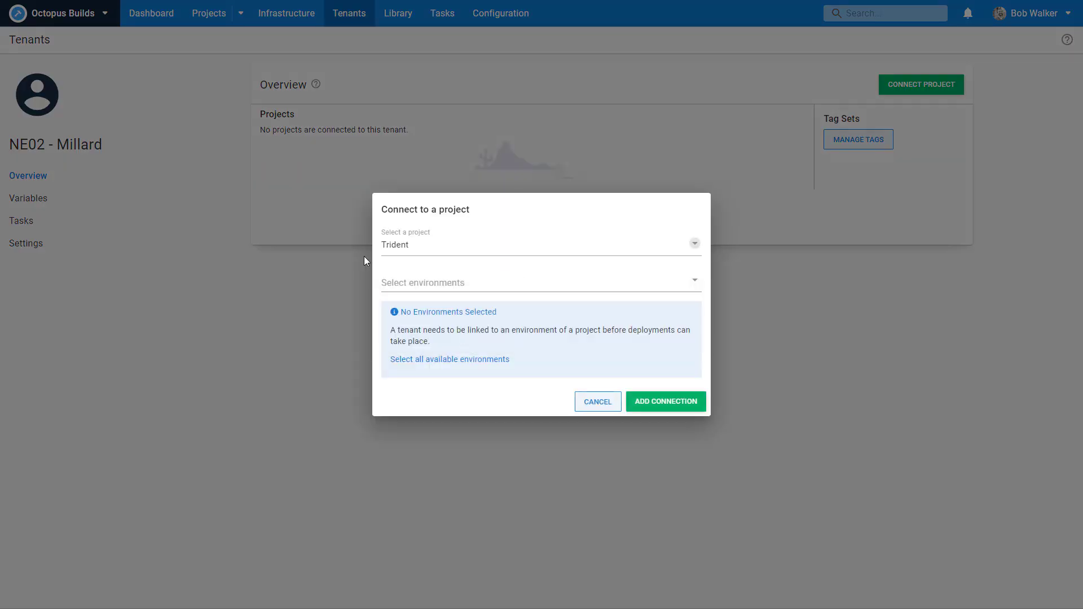
pyautogui.click(408, 277)
pyautogui.click(406, 395)
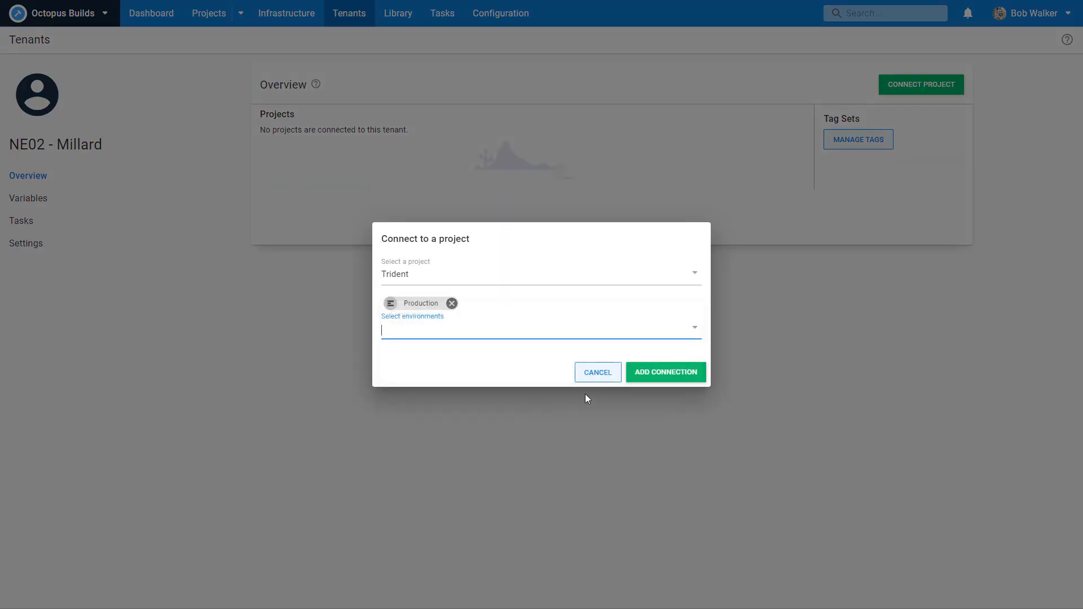
pyautogui.click(664, 377)
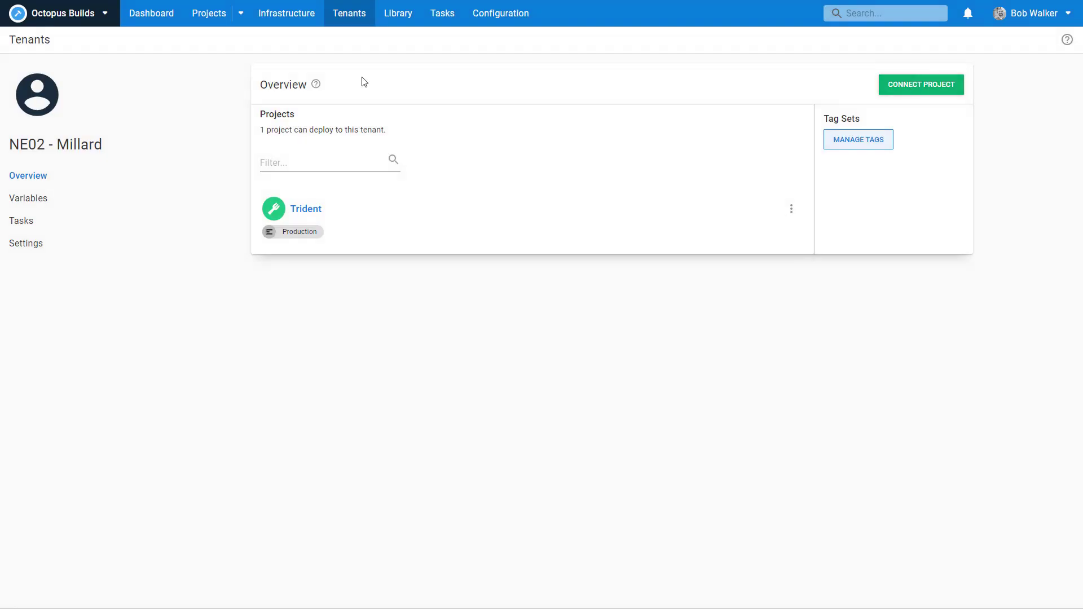
pyautogui.click(360, 26)
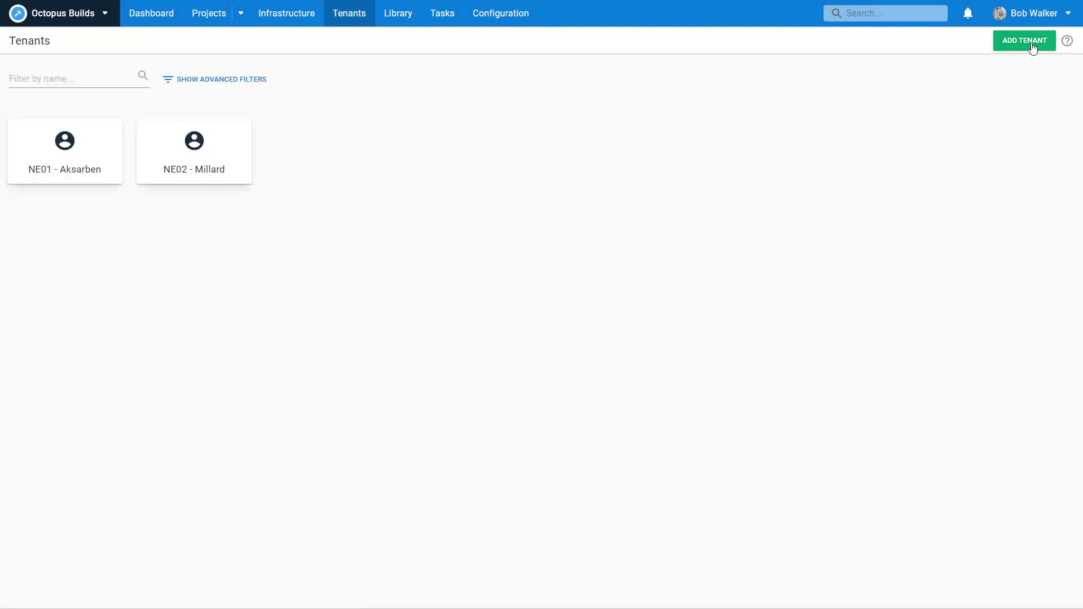
# Step: Create a tenant named 'NE03 - Benson'
pyautogui.click(1026, 40)
pyautogui.write('03')
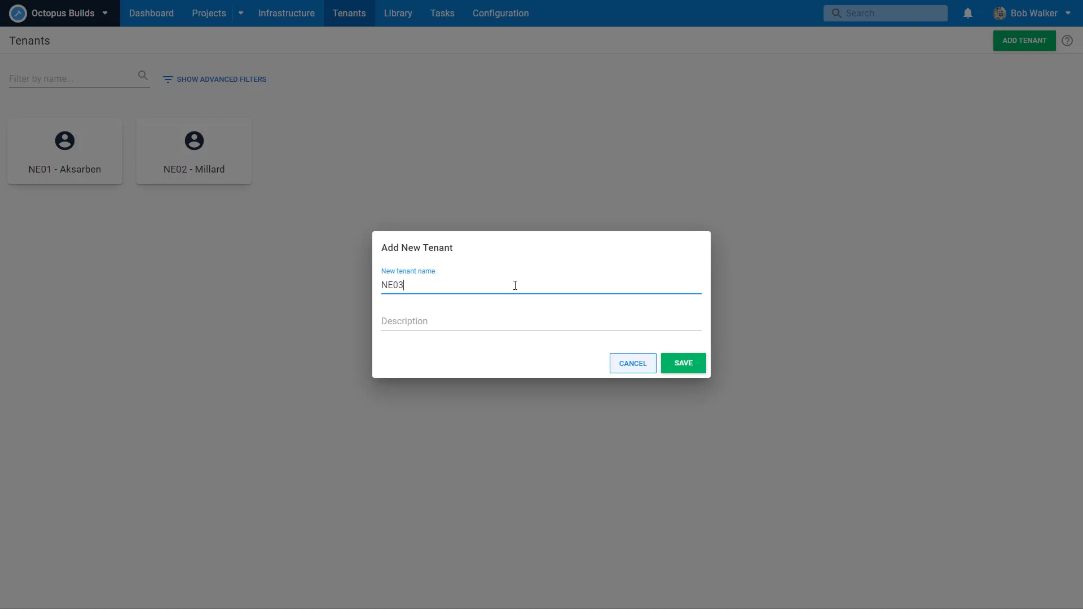
pyautogui.write(' - Benson')
pyautogui.click(694, 370)
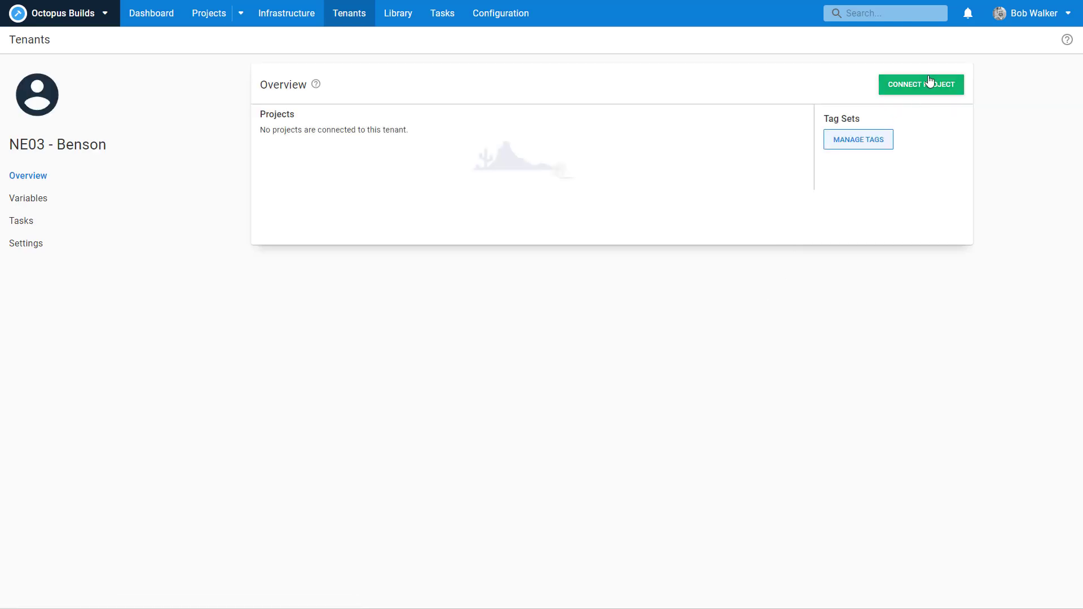
# Step: Connect NE03 - Benson to Trident for the Production environment
pyautogui.click(924, 84)
pyautogui.click(475, 304)
pyautogui.click(464, 330)
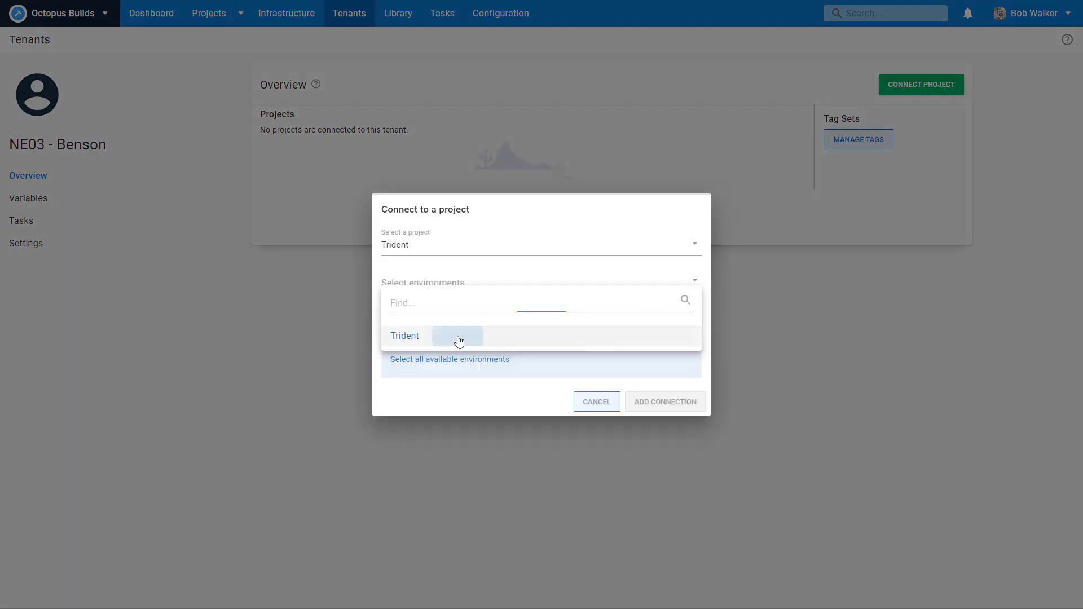
pyautogui.click(430, 286)
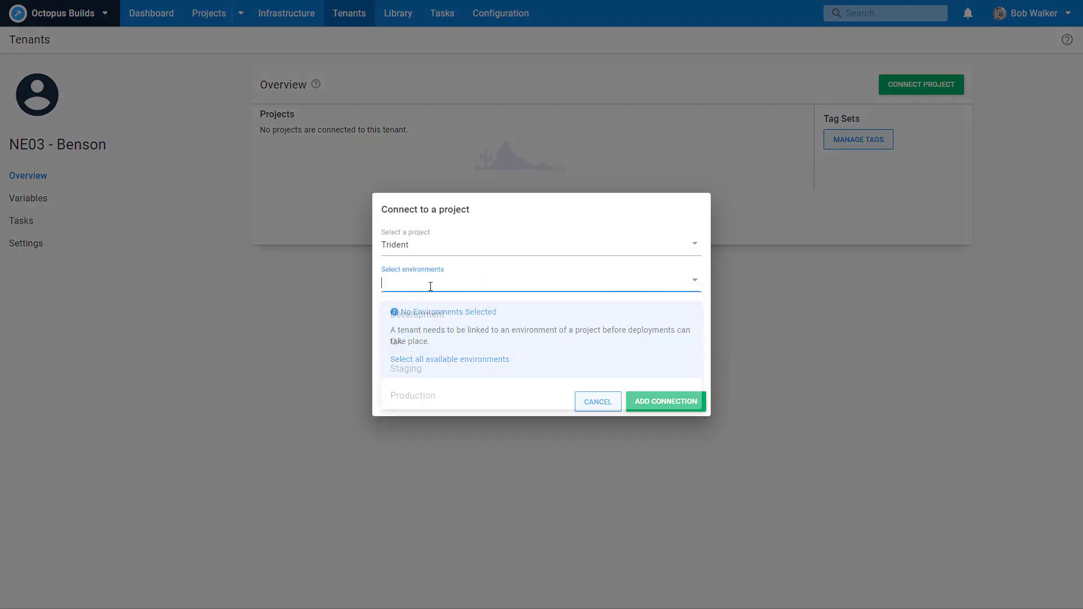
pyautogui.click(421, 394)
pyautogui.click(652, 372)
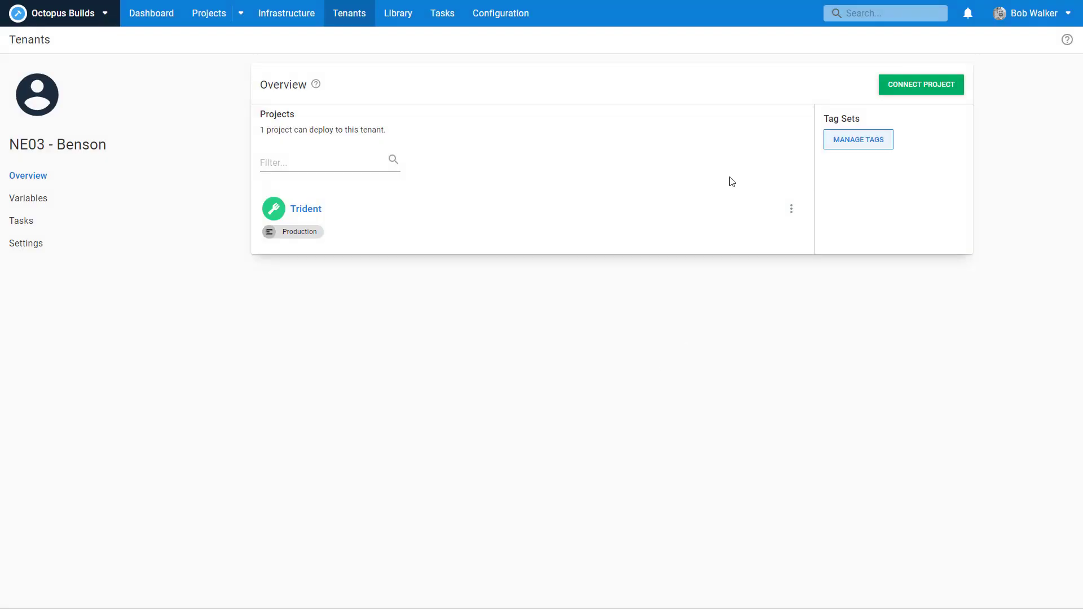
pyautogui.click(336, 12)
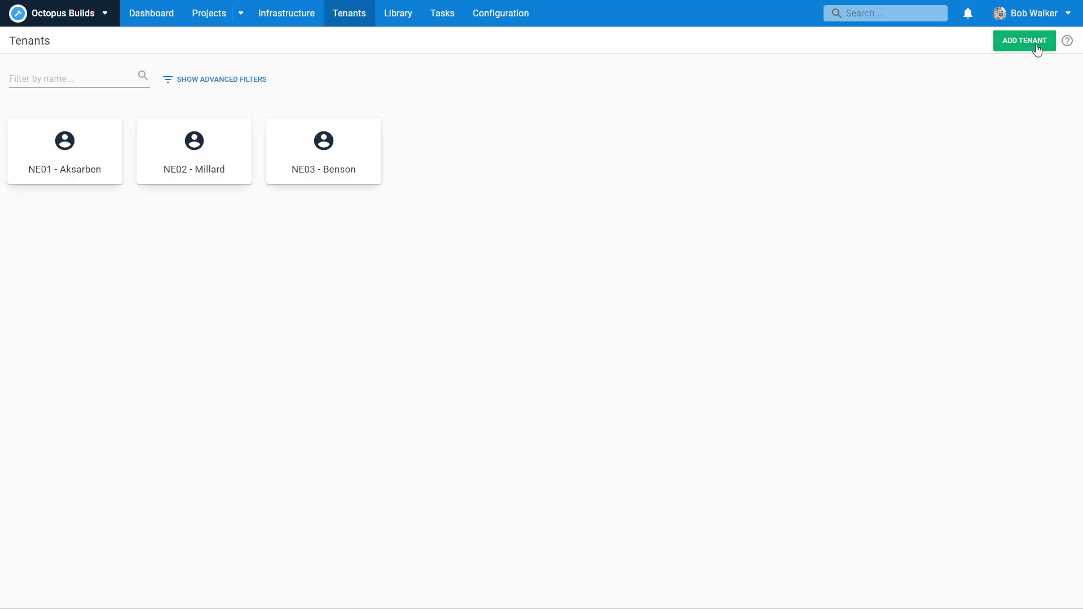
# Step: Add a tenant named 'Internal' and save it
pyautogui.click(1038, 44)
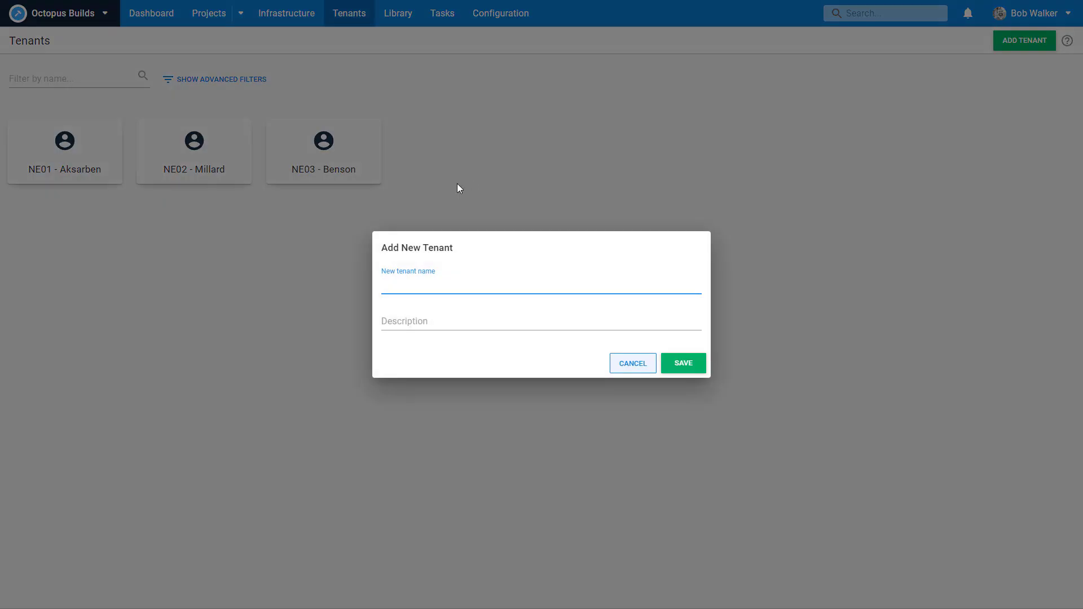
pyautogui.write('Internal')
pyautogui.click(682, 363)
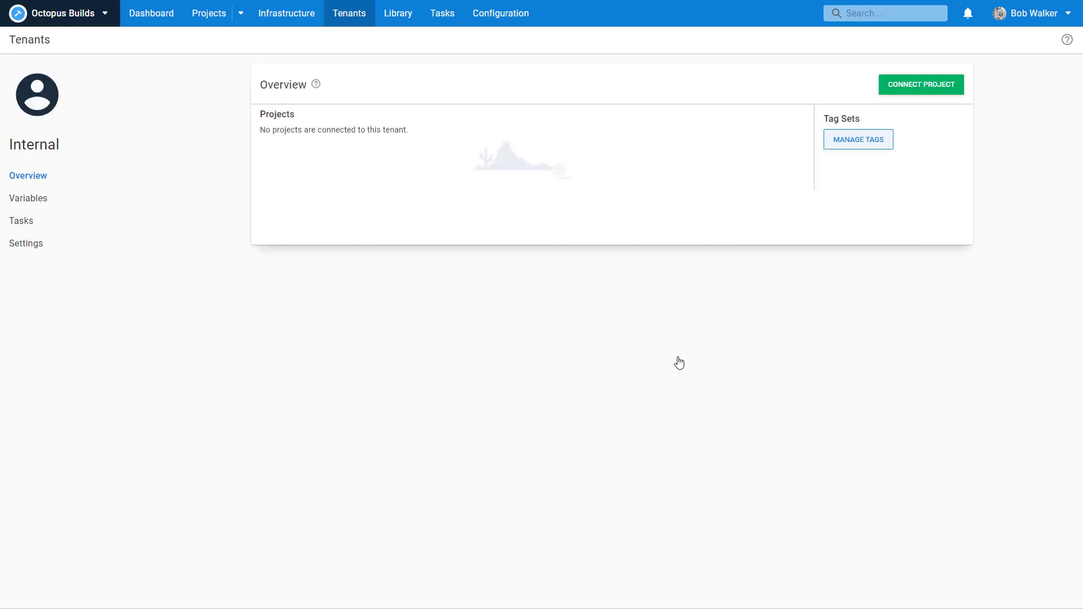
# Step: Connect Trident to the Internal tenant for Development, QA, Staging and Production
pyautogui.click(919, 93)
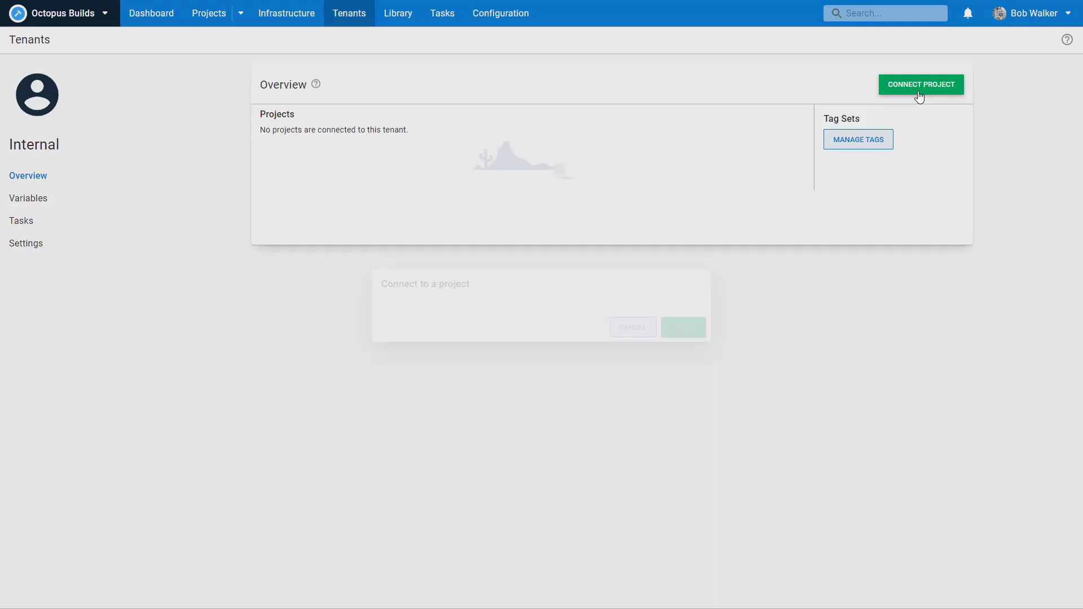
pyautogui.click(583, 311)
pyautogui.click(530, 337)
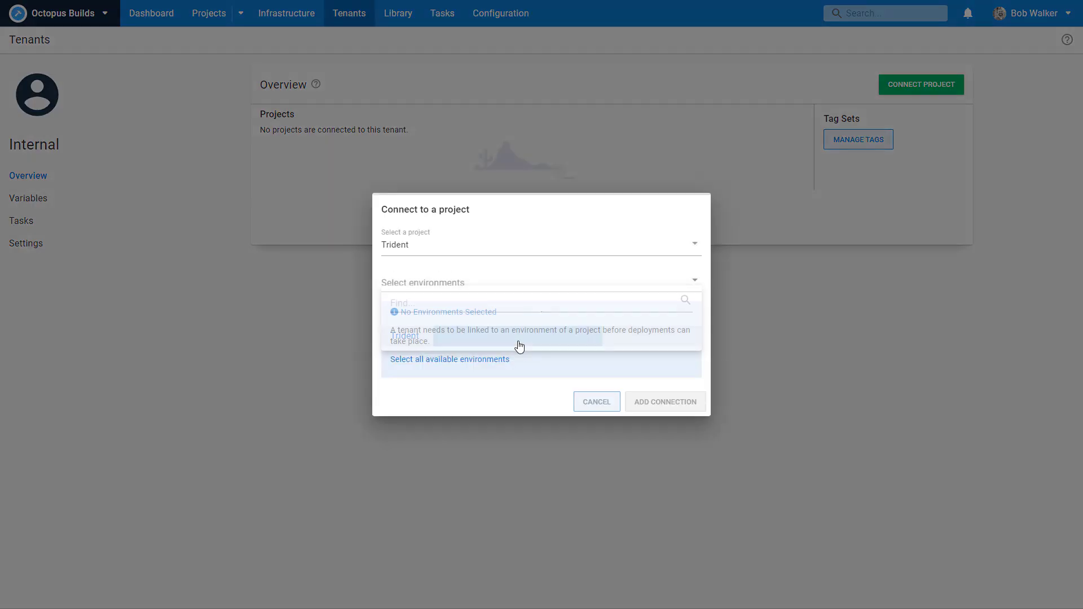
pyautogui.click(447, 281)
pyautogui.click(437, 314)
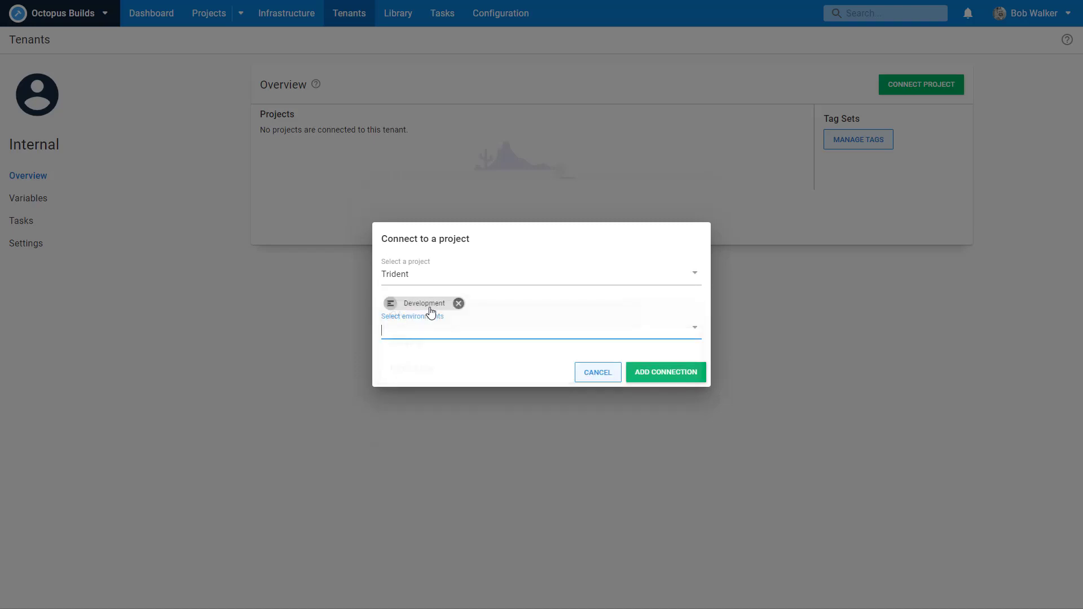
pyautogui.click(430, 326)
pyautogui.click(425, 370)
pyautogui.click(430, 331)
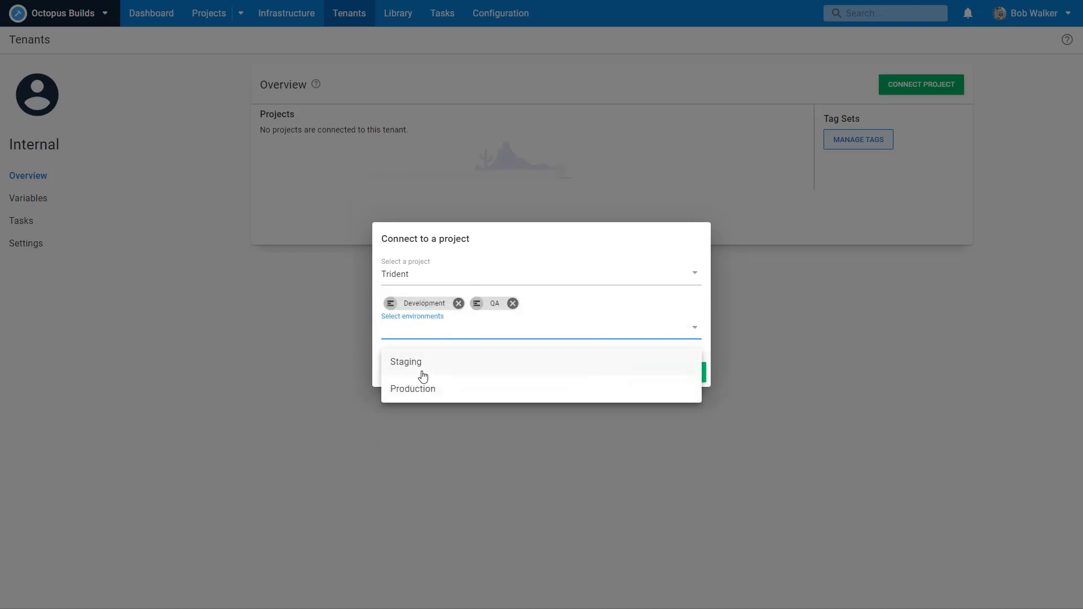
pyautogui.click(422, 367)
pyautogui.click(425, 331)
pyautogui.click(425, 367)
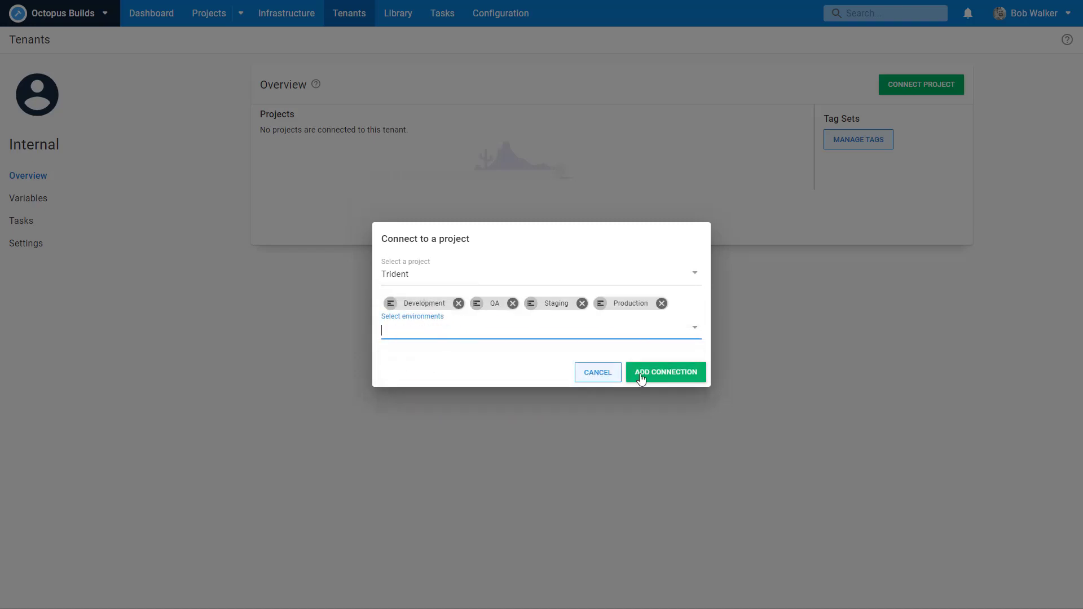
pyautogui.click(664, 374)
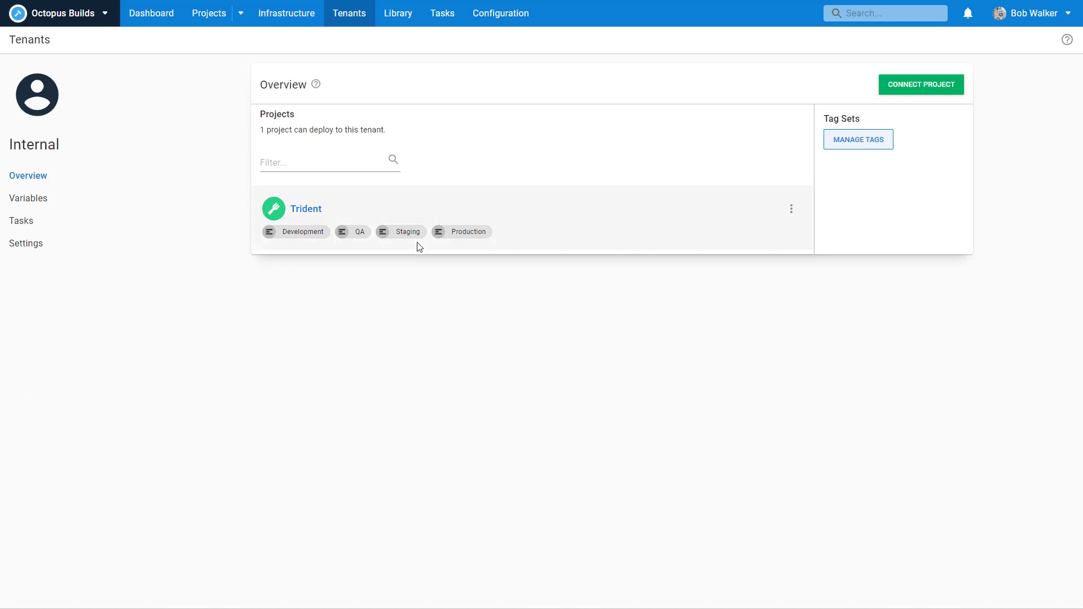
# Step: Open Trident's overview from the dashboard and review the Internal and NE01–NE03 tenant grid
pyautogui.click(154, 20)
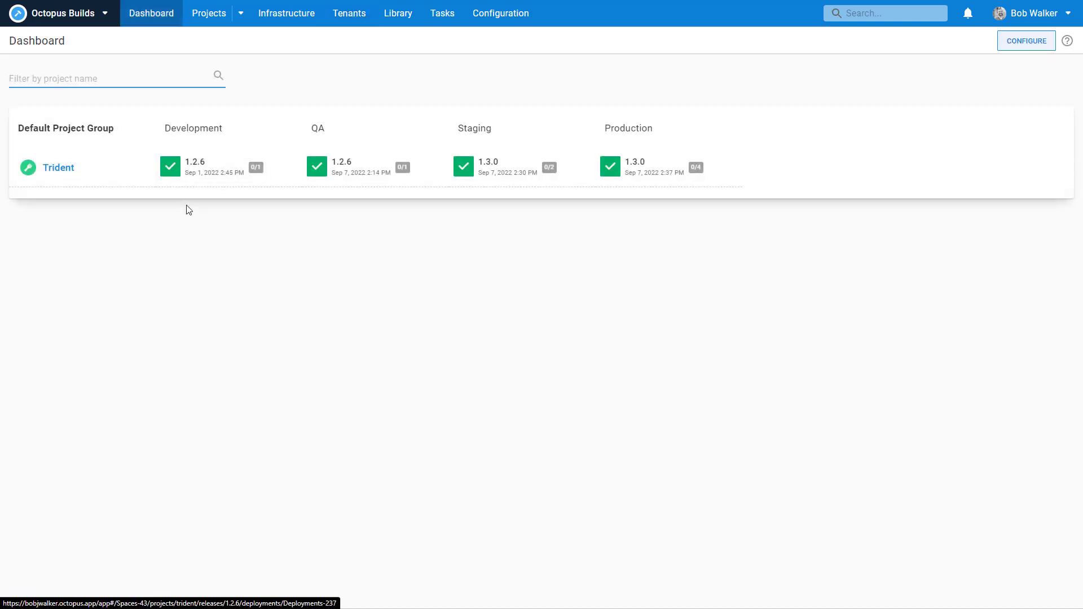
pyautogui.click(68, 171)
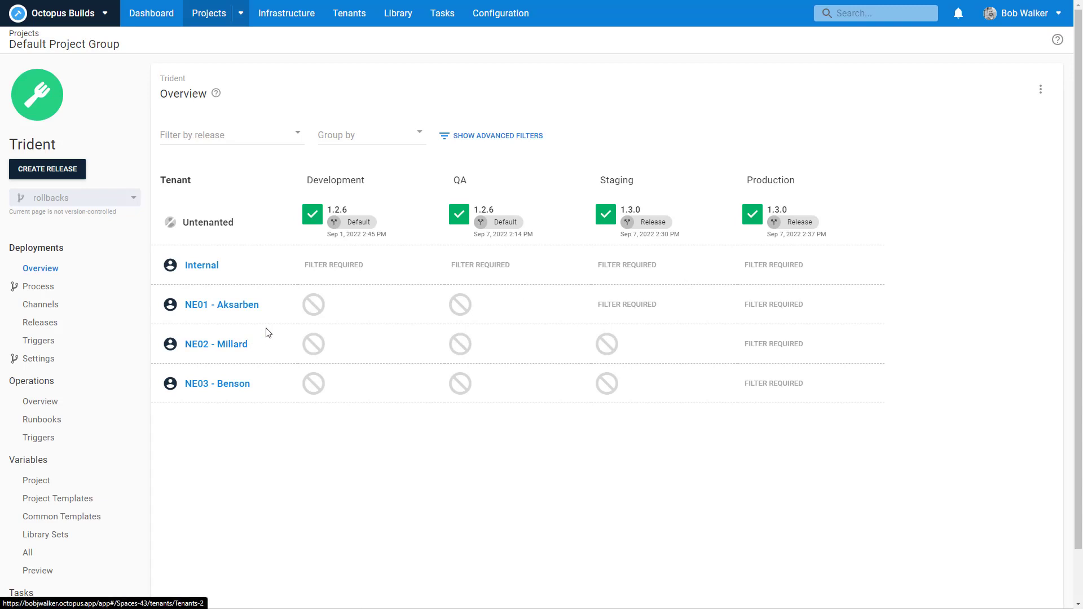
pyautogui.moveTo(313, 309)
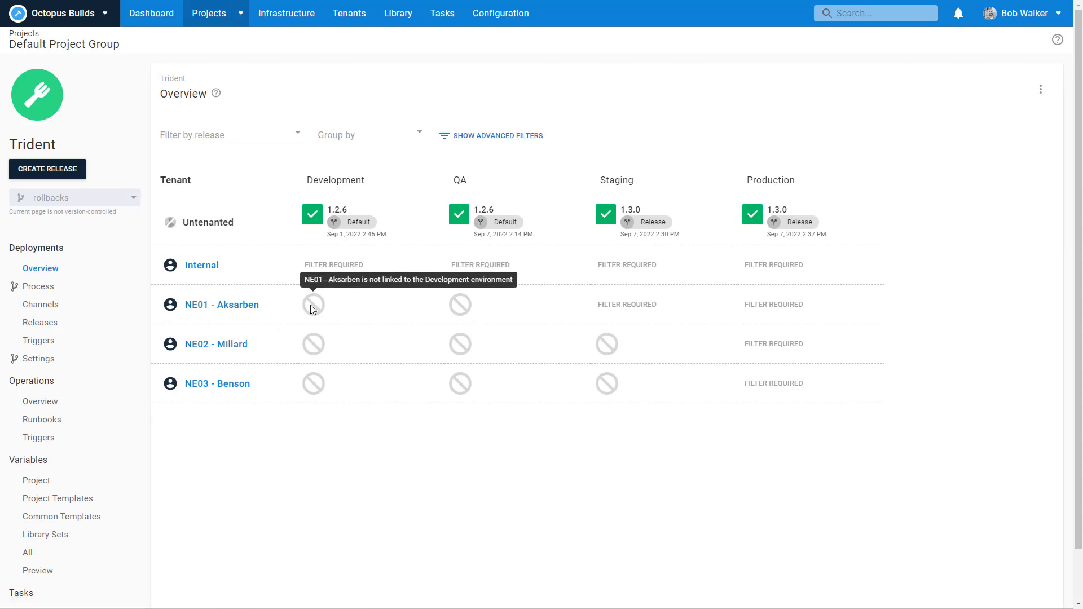
pyautogui.moveTo(458, 309)
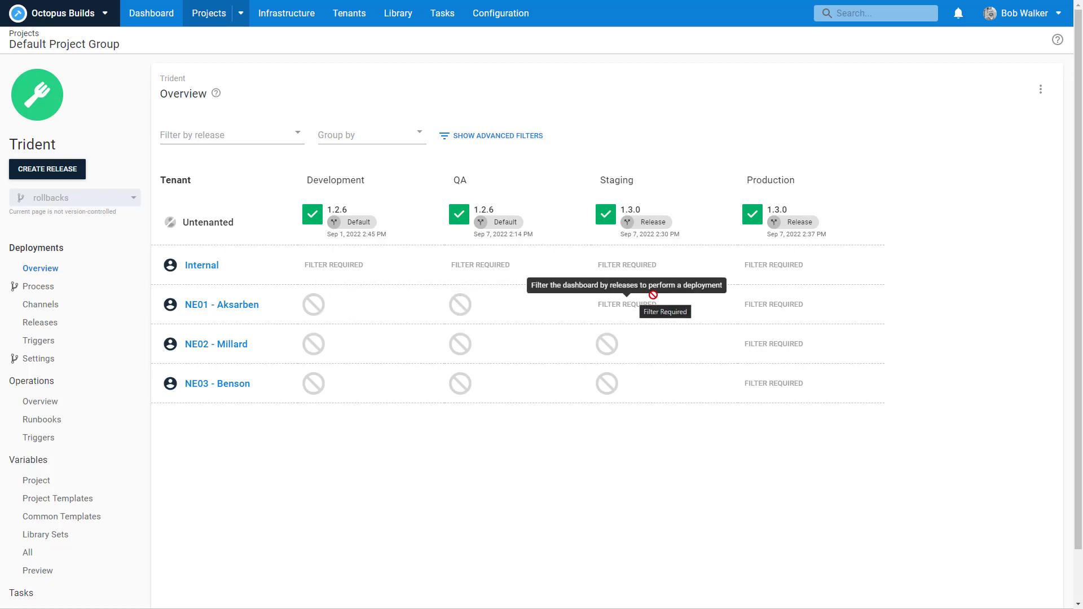
pyautogui.moveTo(770, 297)
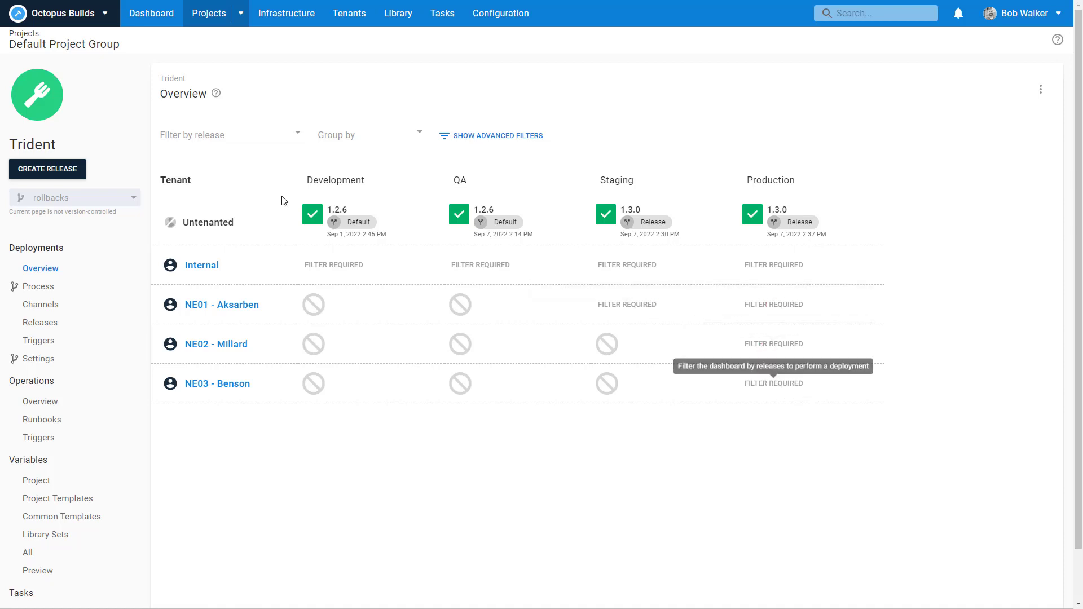
pyautogui.click(298, 135)
# Step: Filter Trident's overview to release 1.3.0 and review which tenants can deploy it
pyautogui.click(219, 181)
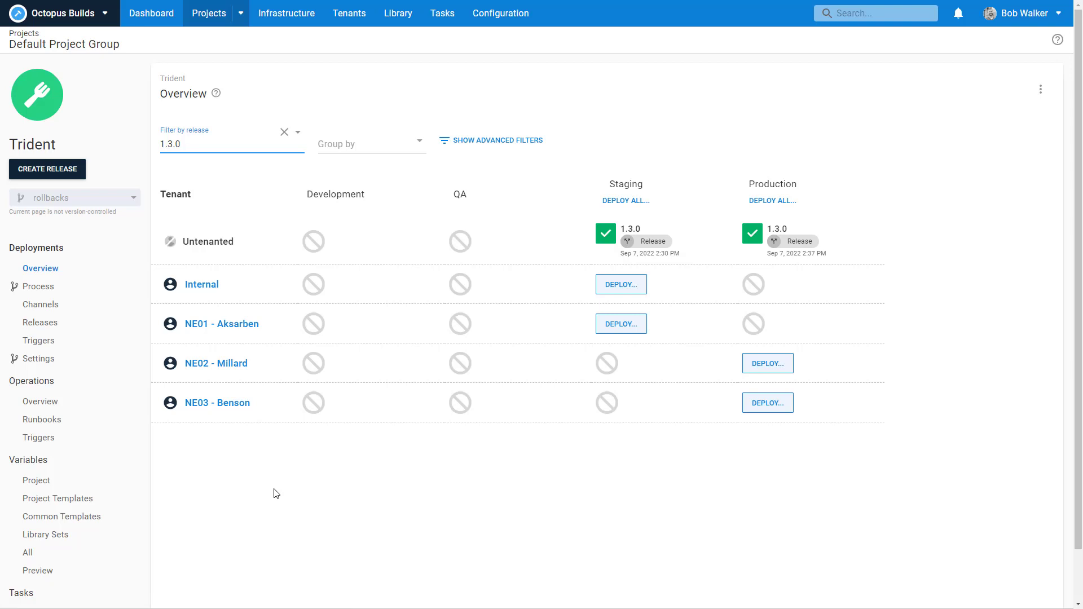
pyautogui.scroll(-1, 86, 445)
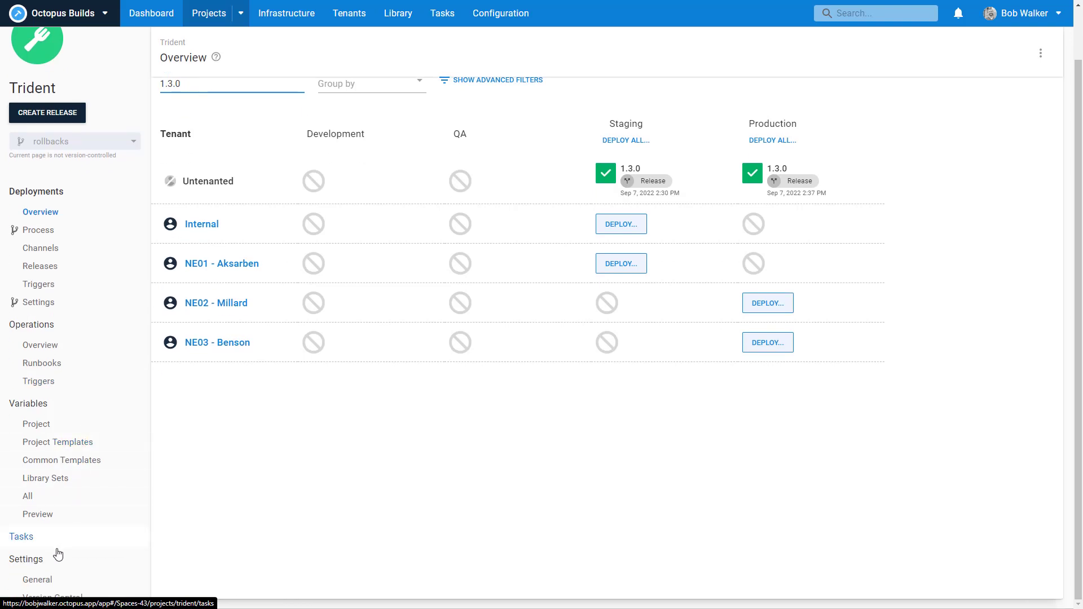
# Step: Set Trident's multi-tenant option to 'Require a tenant for all deployments' and save
pyautogui.click(57, 579)
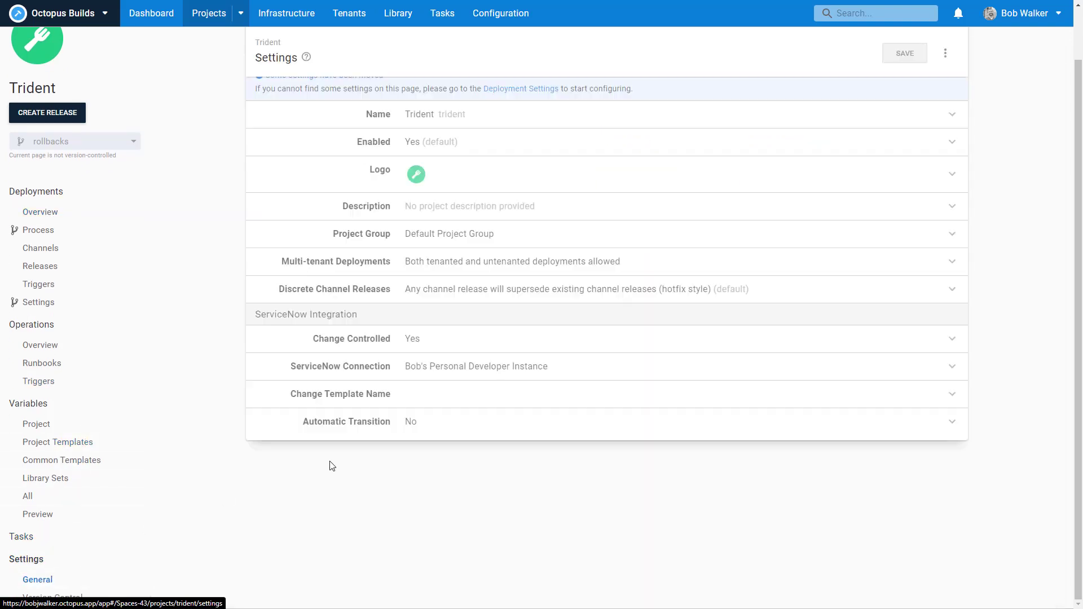
pyautogui.click(481, 263)
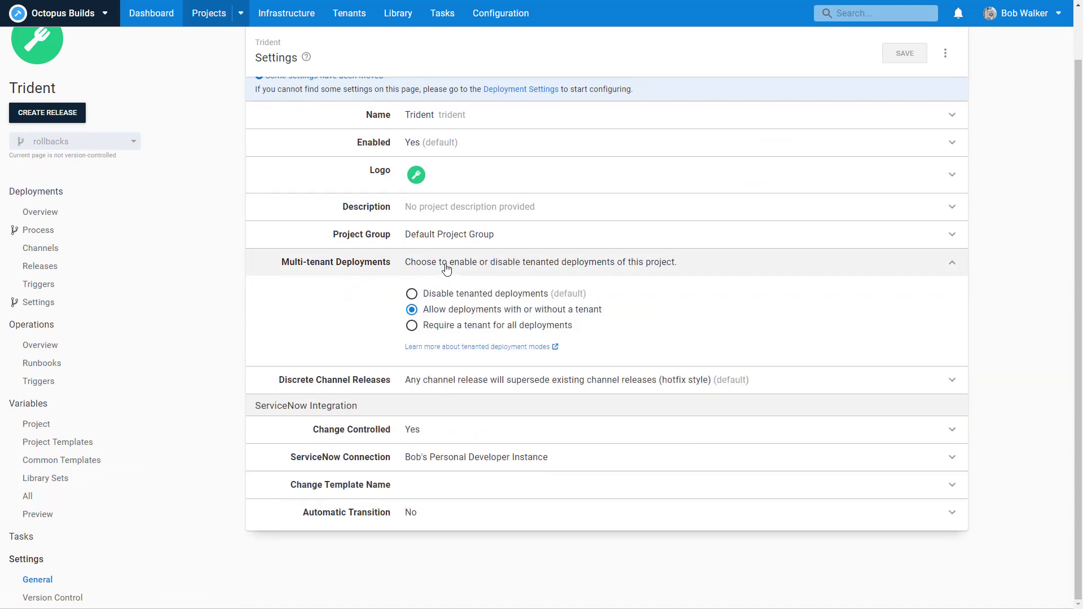
pyautogui.click(433, 327)
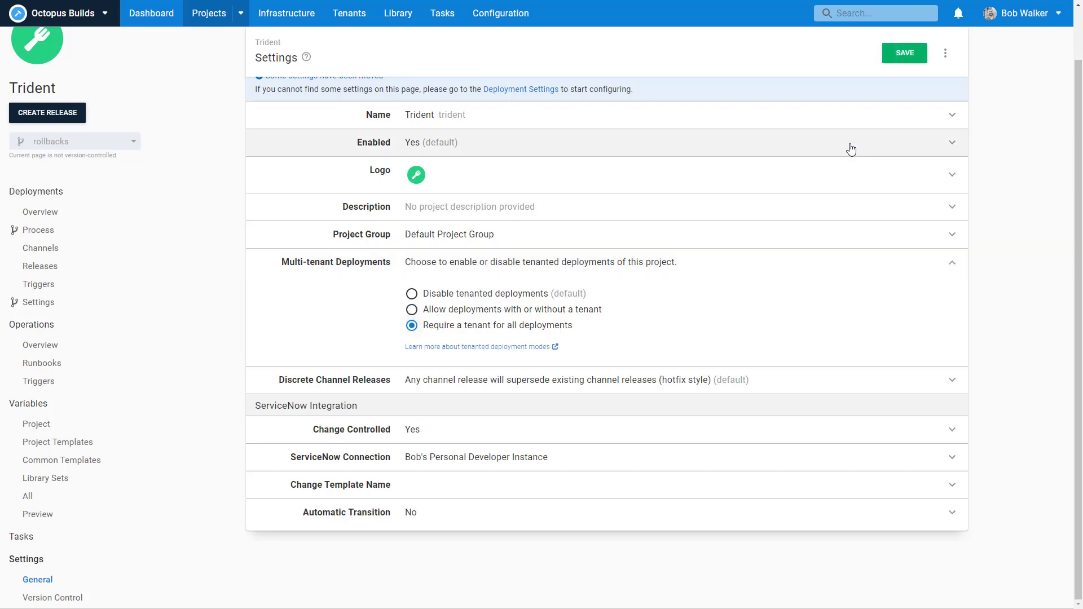
pyautogui.click(904, 53)
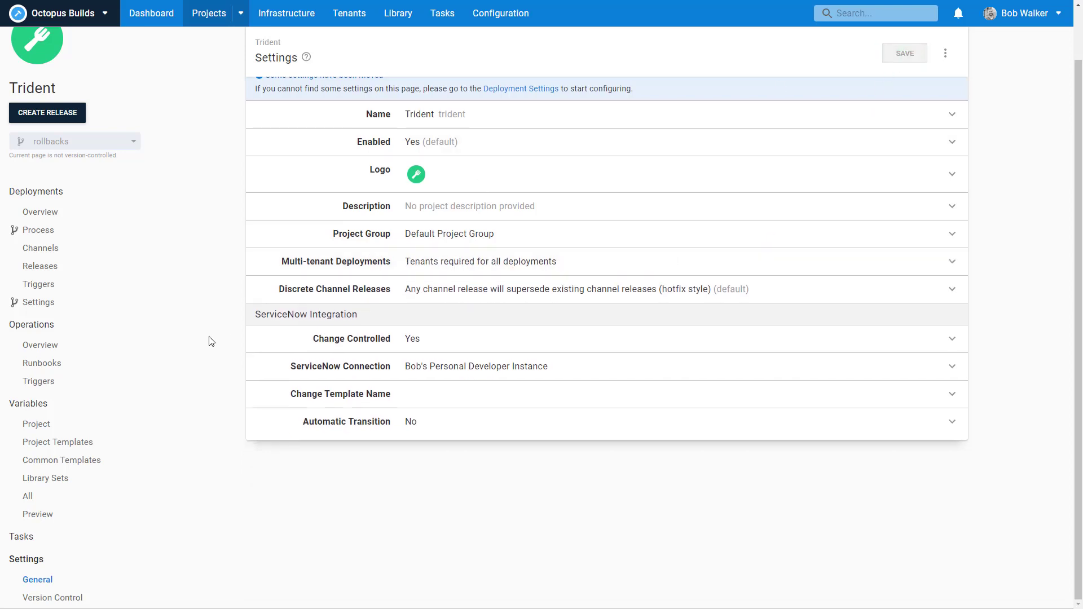
pyautogui.click(70, 214)
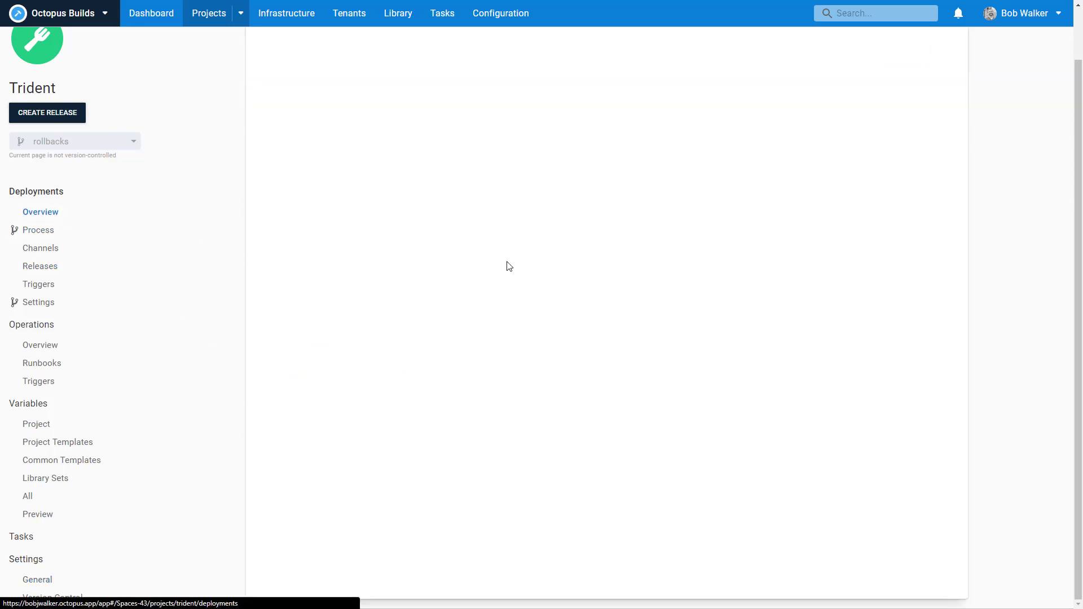
# Step: Show the Infrastructure deployment targets list with the six trident-web targets
pyautogui.scroll(1, 260, 182)
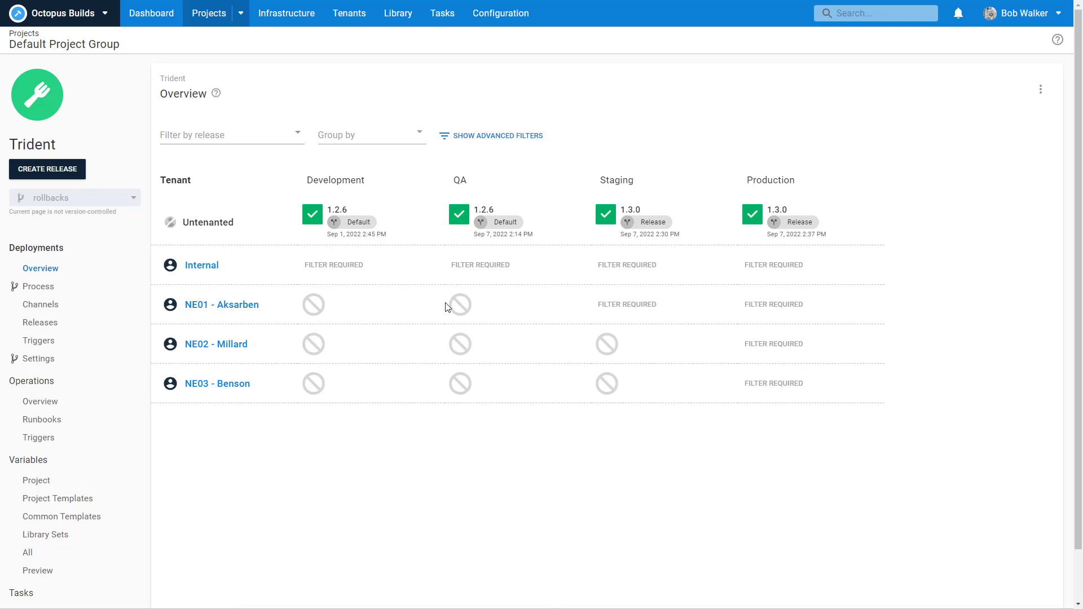
pyautogui.click(283, 23)
pyautogui.click(469, 169)
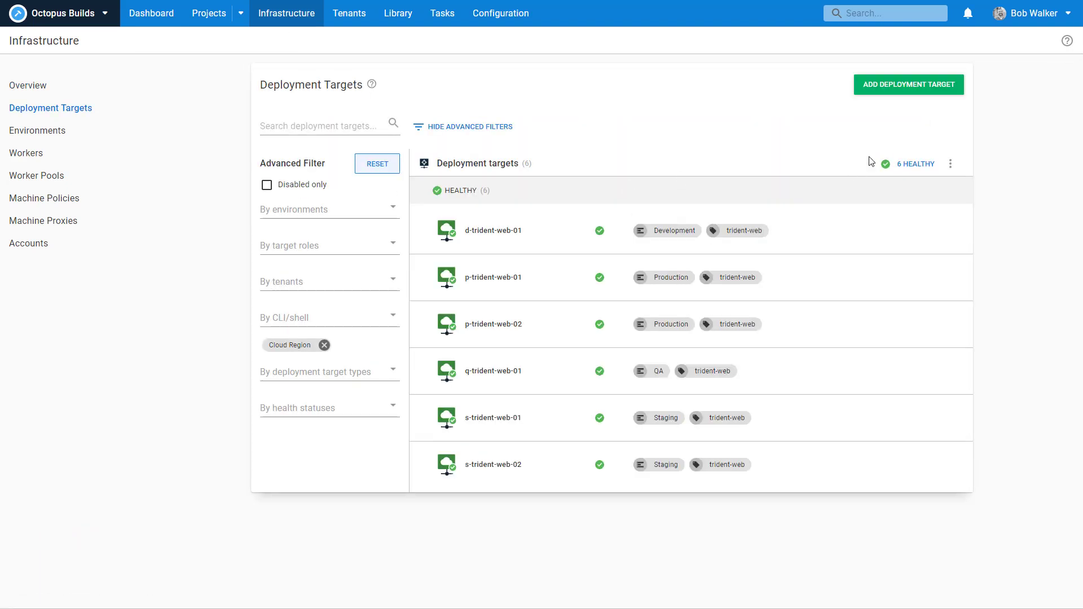
# Step: Start a new Cloud Region target named s-tenant-01 in the Staging environment
pyautogui.click(898, 96)
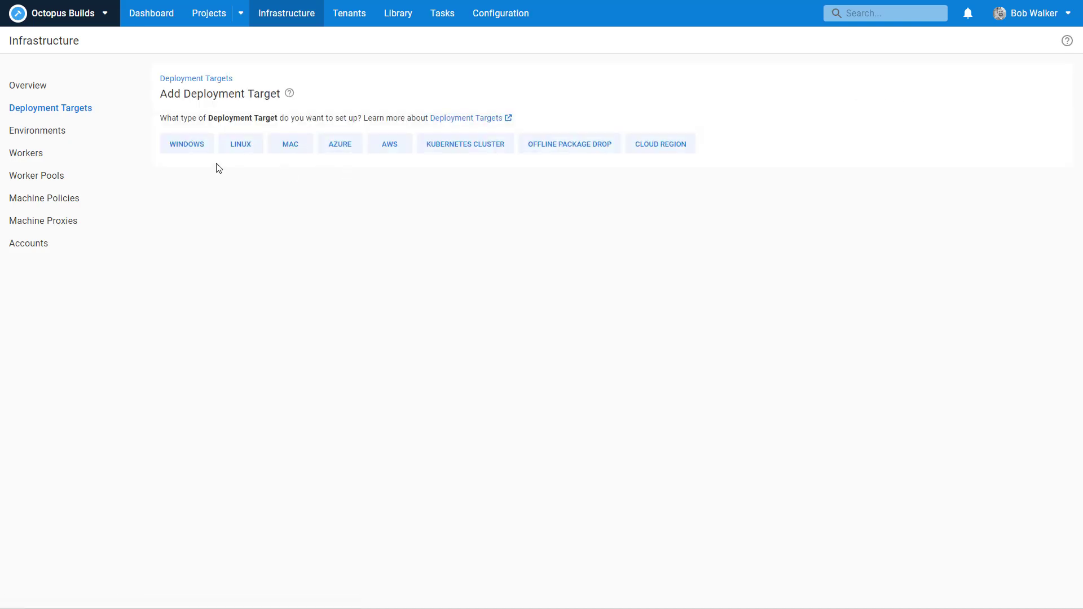
pyautogui.click(649, 143)
pyautogui.click(248, 275)
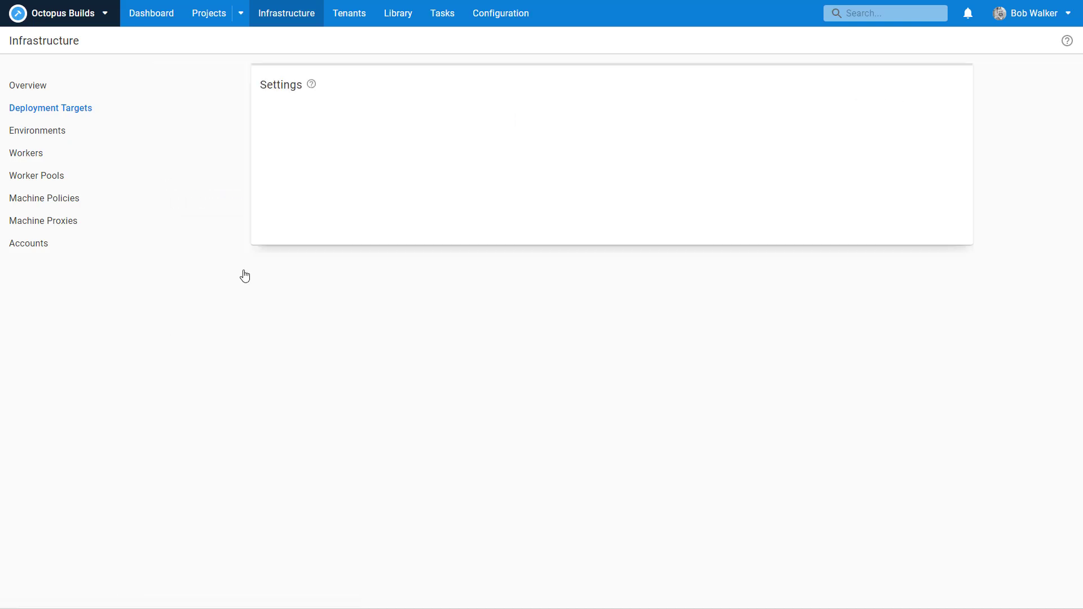
pyautogui.write('s-tenant-01')
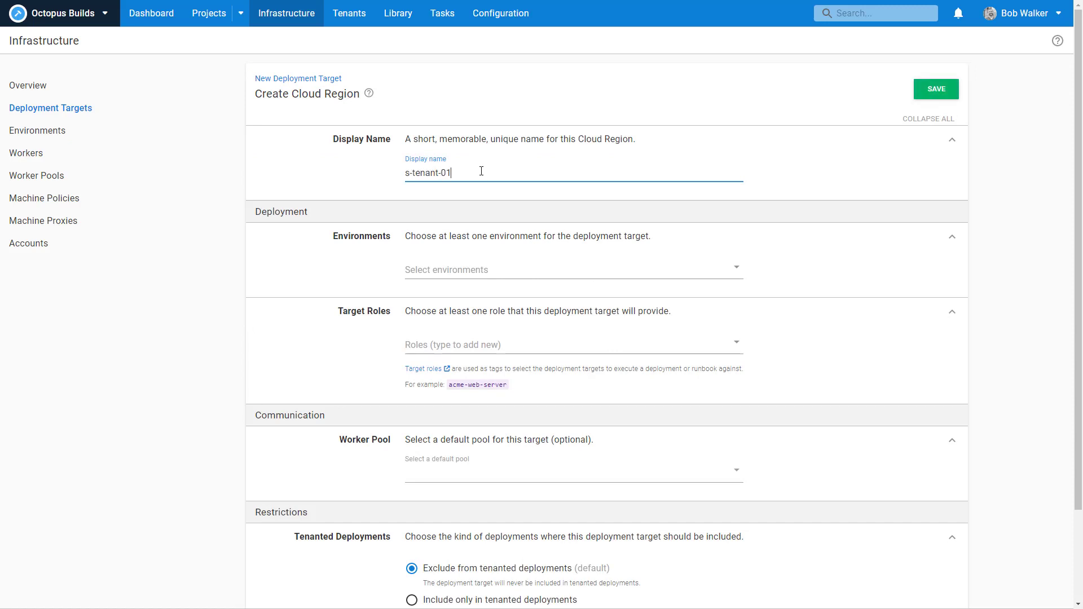
pyautogui.click(474, 267)
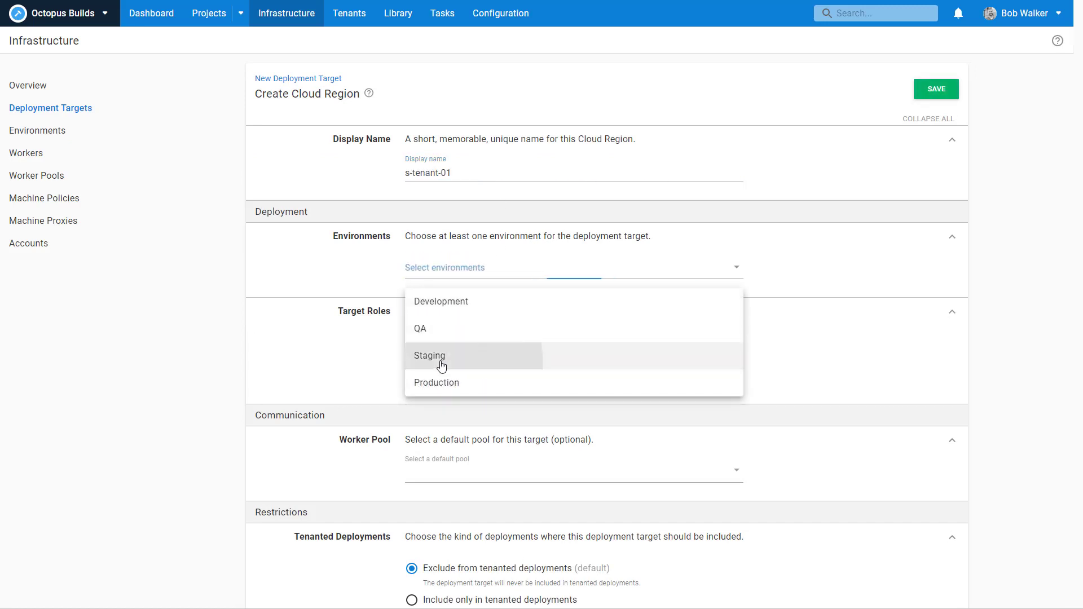
pyautogui.click(442, 366)
# Step: Give the target the trident-web role and the Hosted Windows worker pool
pyautogui.click(438, 364)
pyautogui.click(435, 393)
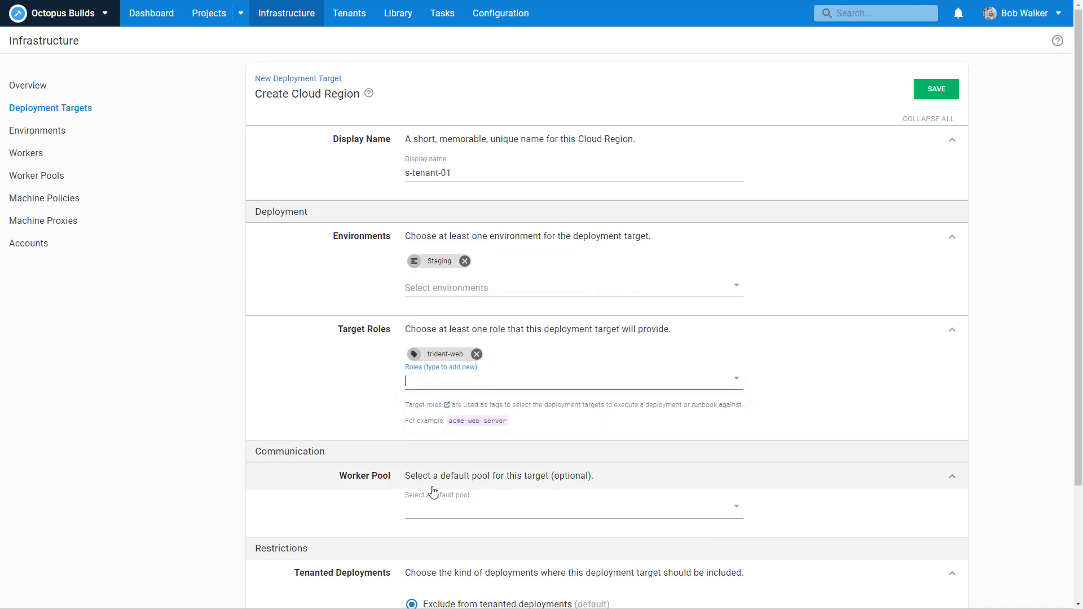
pyautogui.click(855, 442)
pyautogui.scroll(-3, 857, 442)
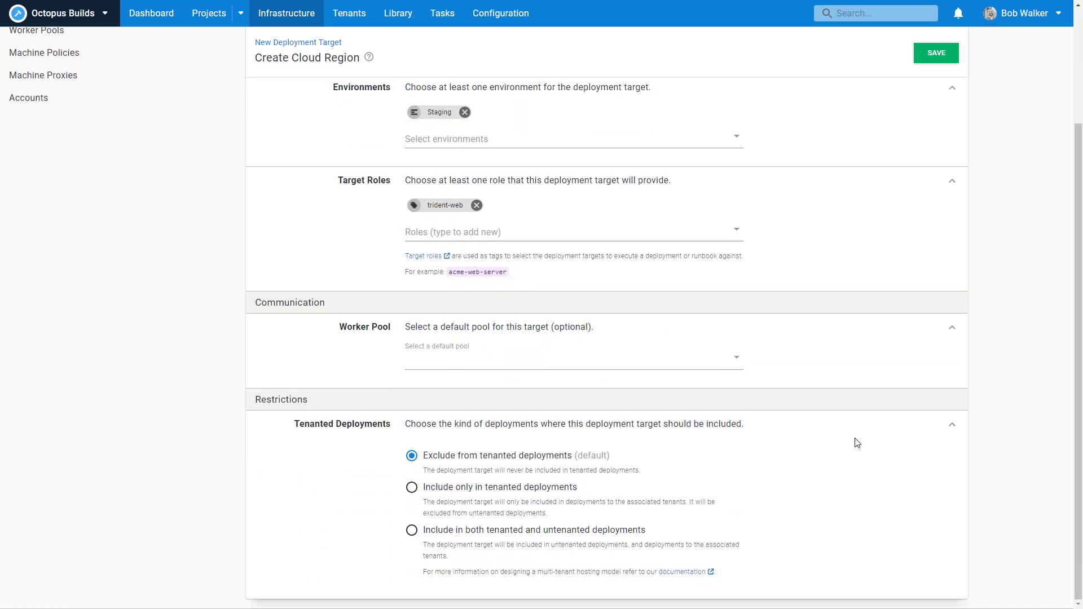
pyautogui.click(581, 357)
pyautogui.click(547, 395)
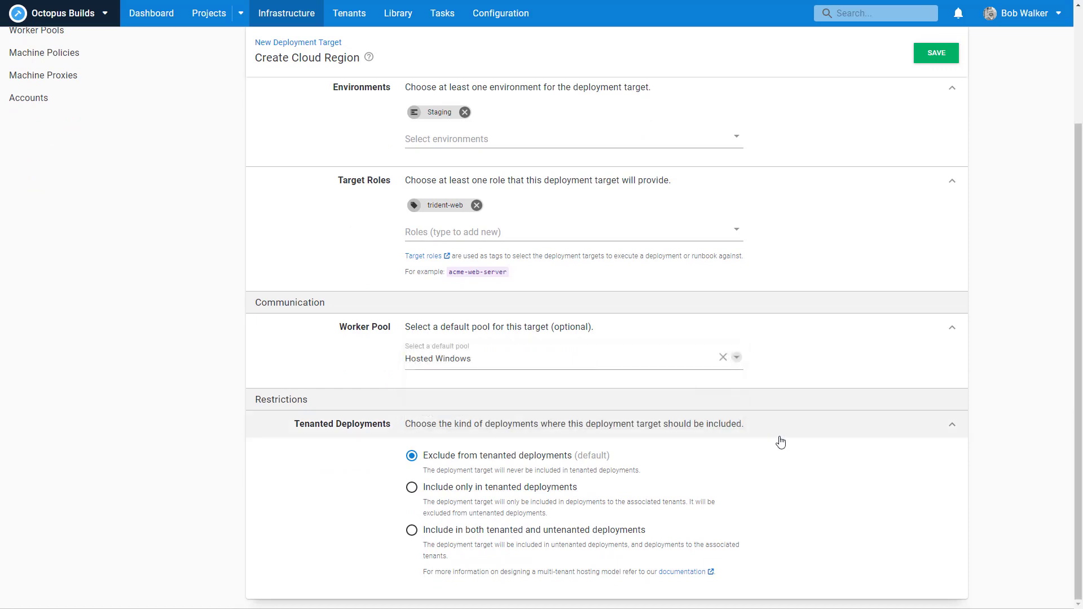
# Step: Limit it to tenanted deployments for Internal and NE01 - Aksarben, and save
pyautogui.click(497, 487)
pyautogui.scroll(-2, 817, 488)
pyautogui.click(572, 548)
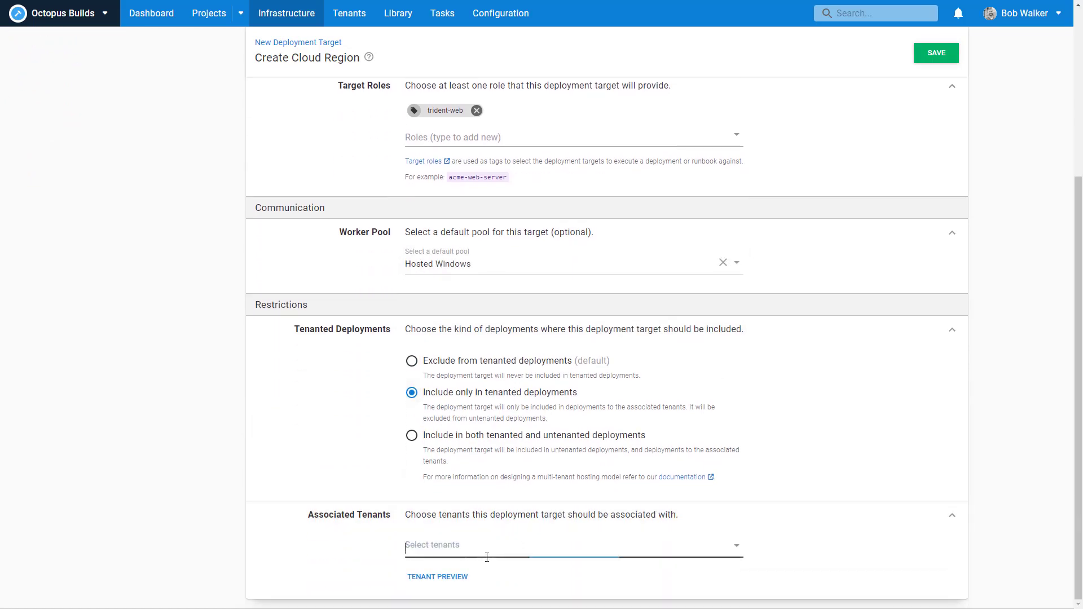
pyautogui.click(513, 509)
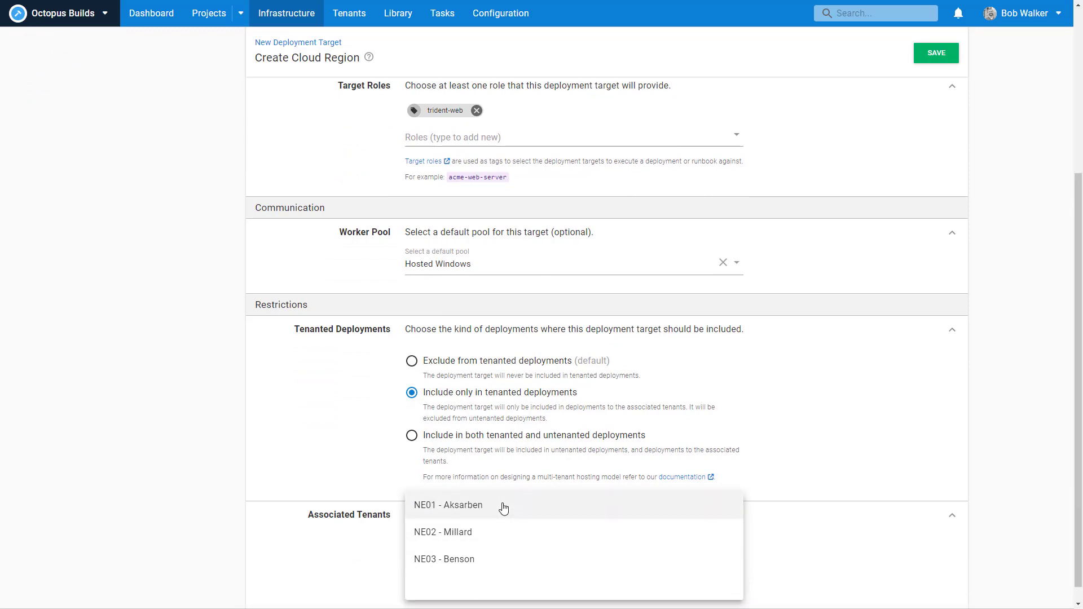
pyautogui.click(450, 570)
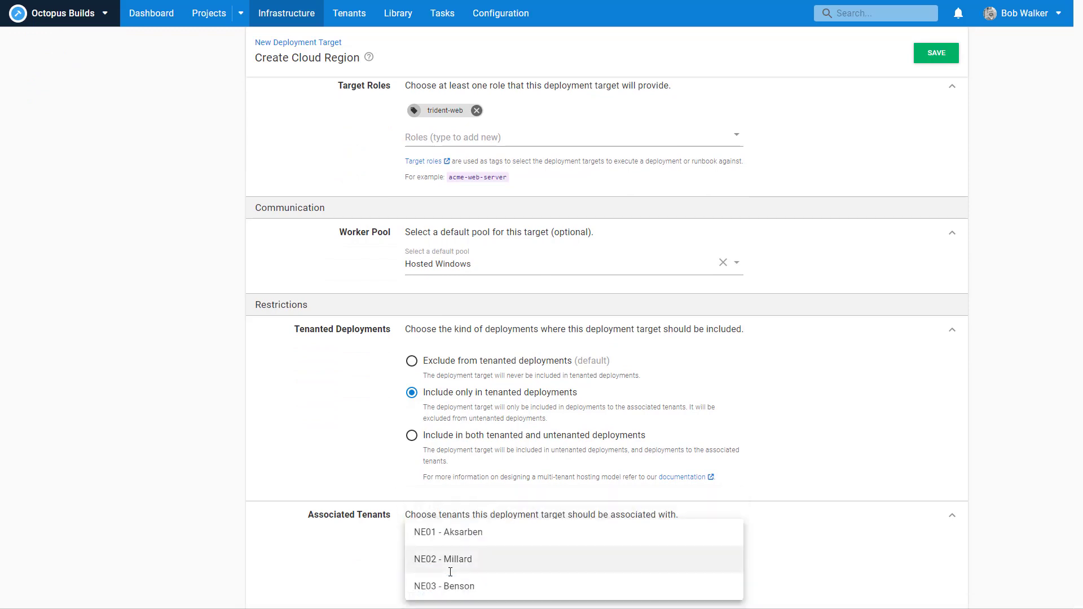
pyautogui.click(454, 533)
pyautogui.click(932, 52)
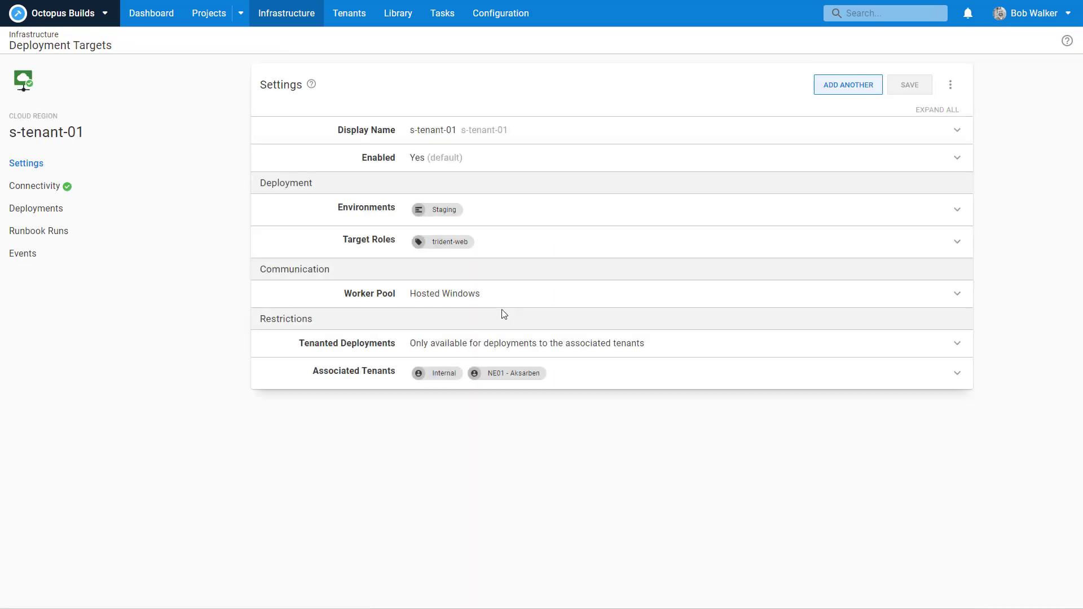
pyautogui.click(819, 90)
# Step: Start a new Cloud Region target named p-tenant-01 in the Production environment
pyautogui.click(642, 149)
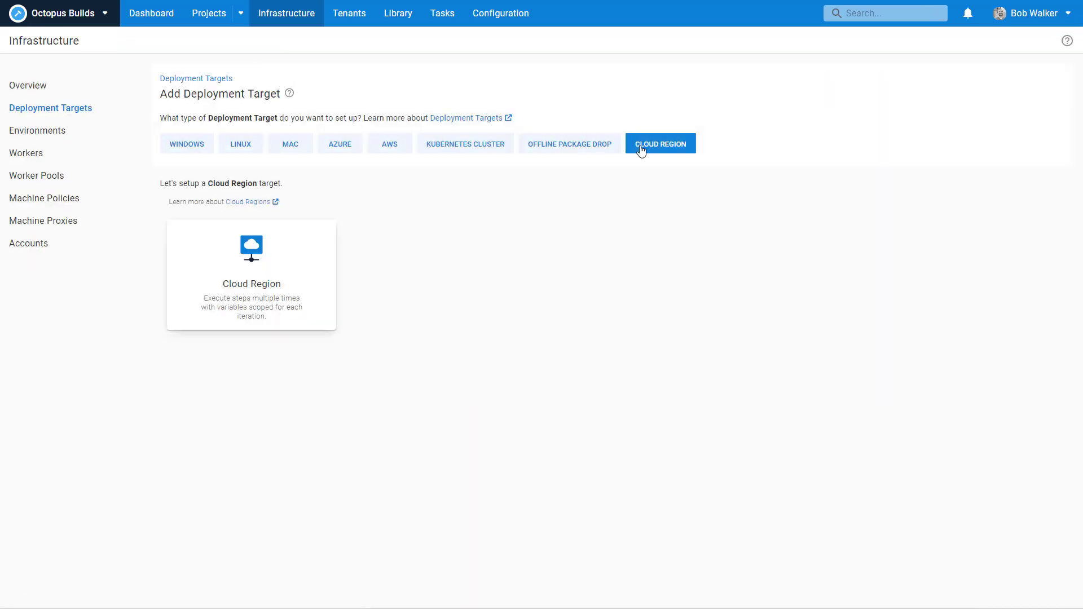
pyautogui.click(258, 275)
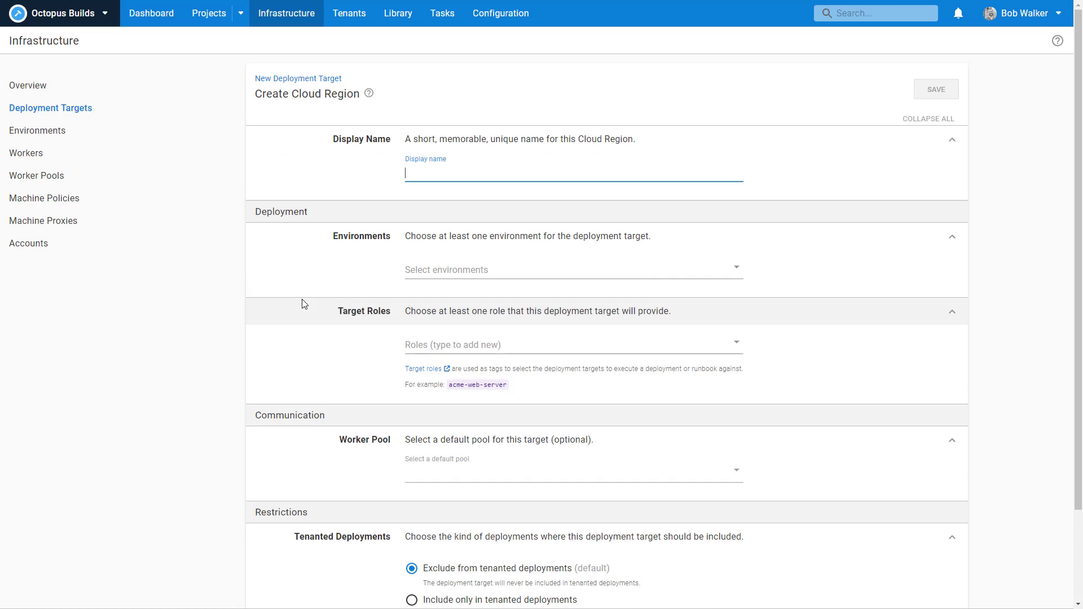
pyautogui.write('p')
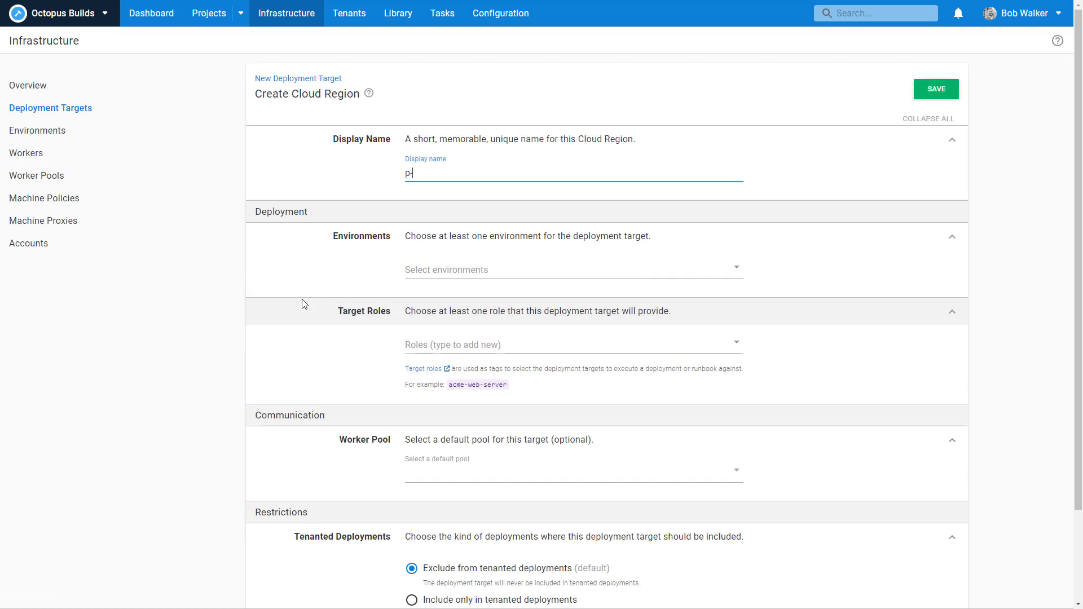
pyautogui.write('-tenant-01')
pyautogui.click(500, 269)
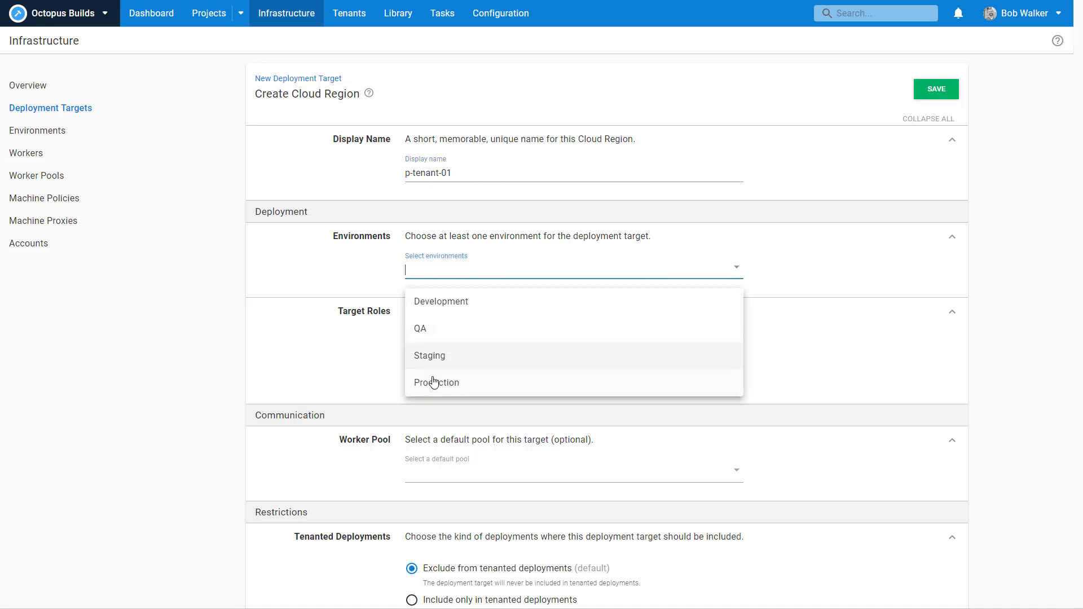
pyautogui.click(434, 381)
# Step: Add the trident-web role and restrict the target to tenanted deployments only
pyautogui.click(438, 382)
pyautogui.click(445, 377)
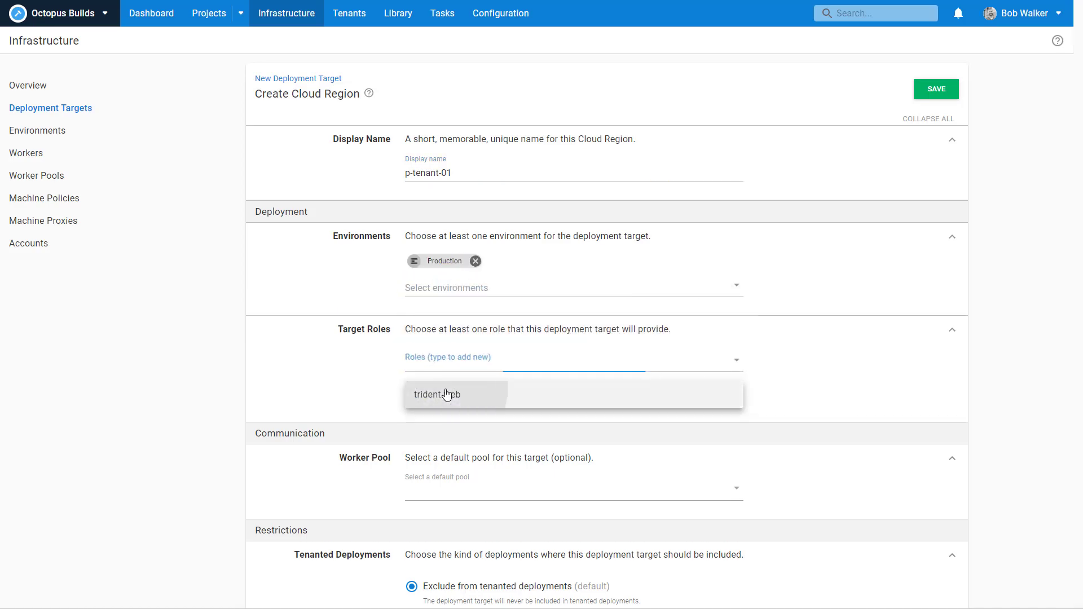
pyautogui.click(447, 395)
pyautogui.scroll(-3, 852, 496)
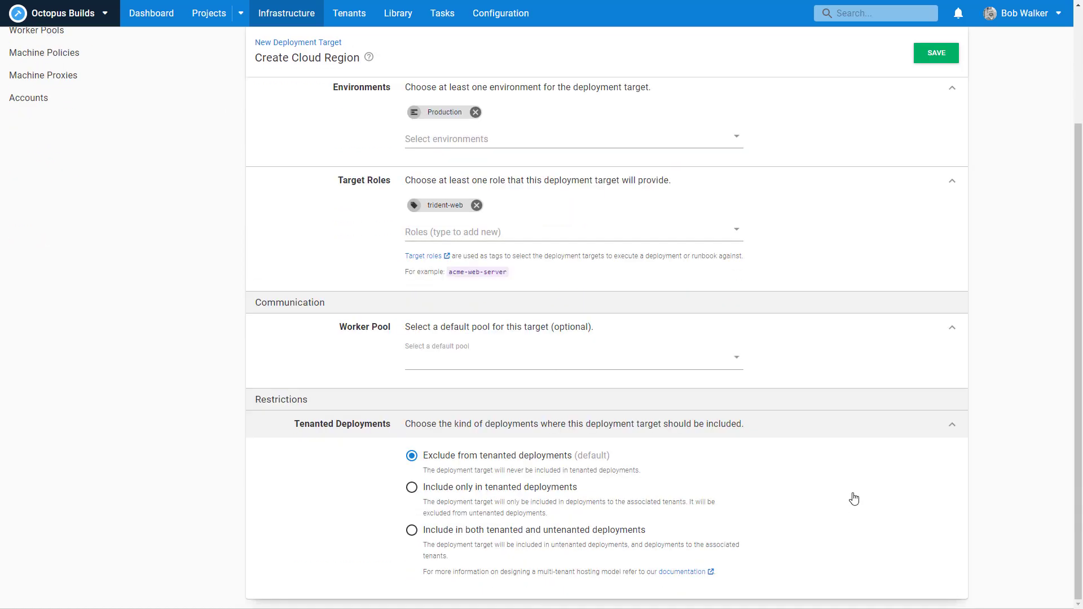
pyautogui.click(510, 488)
# Step: Associate tenants Internal, NE01 - Aksarben, NE02 - Millard and NE03 - Benson, then save p-tenant-01
pyautogui.scroll(-2, 778, 515)
pyautogui.click(605, 548)
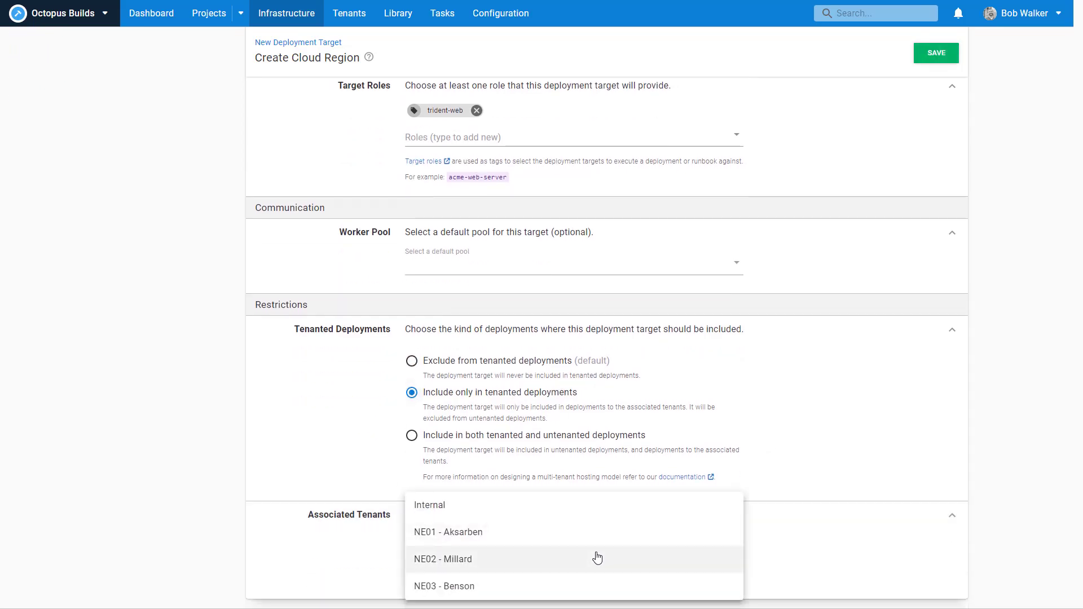
pyautogui.click(584, 512)
pyautogui.click(532, 571)
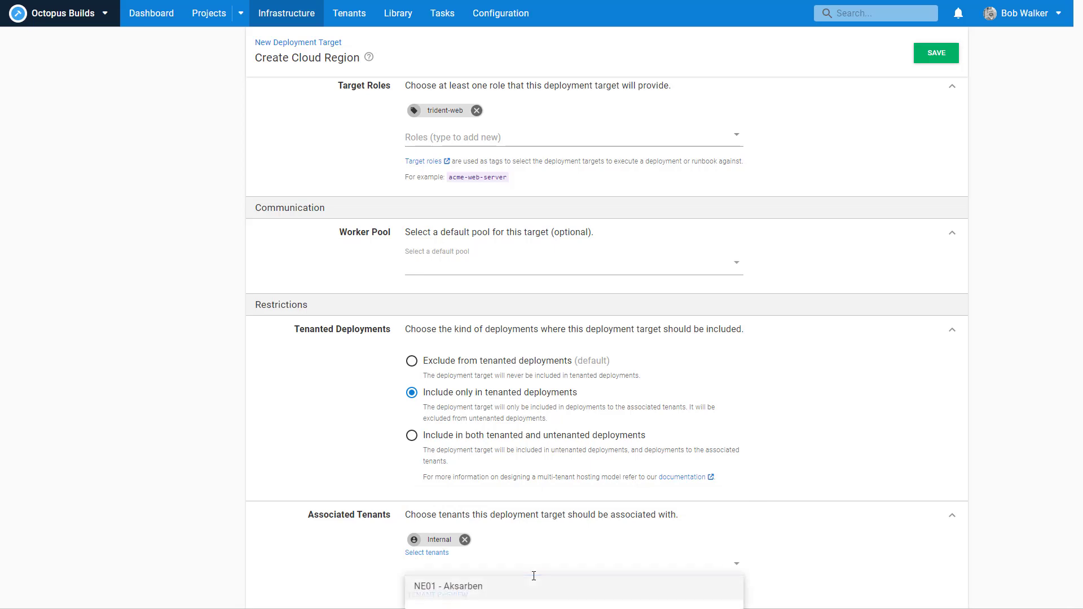
pyautogui.click(523, 534)
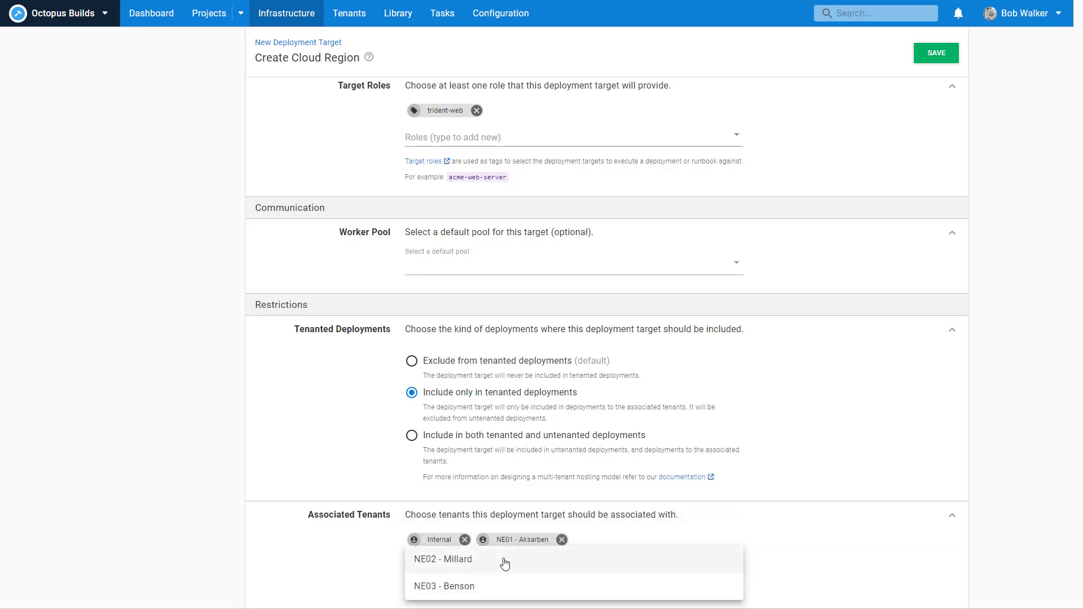
pyautogui.click(500, 561)
pyautogui.click(499, 567)
pyautogui.click(498, 582)
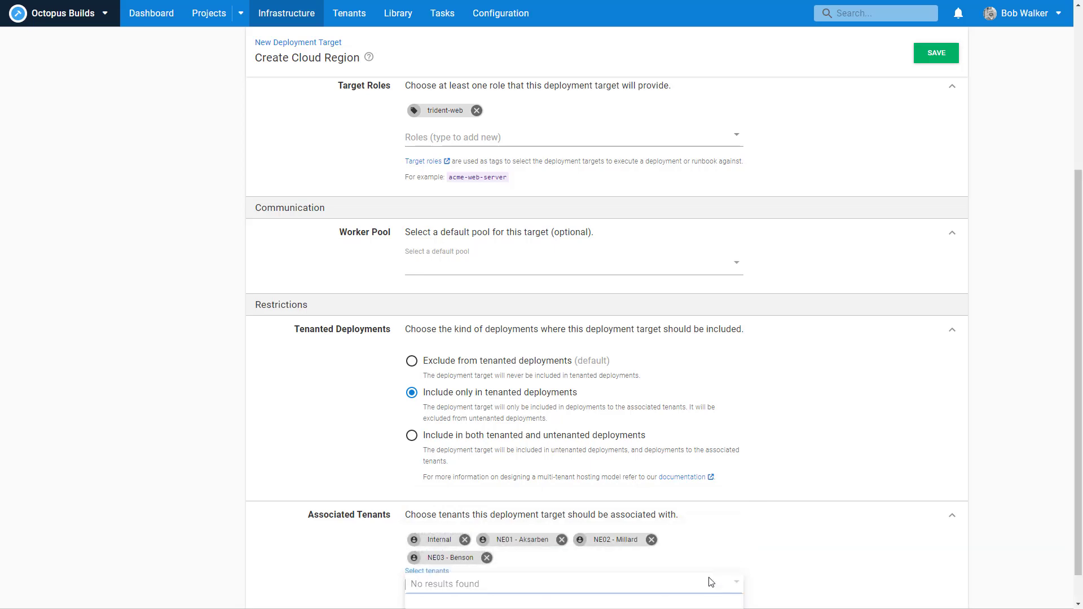
pyautogui.scroll(5, 807, 554)
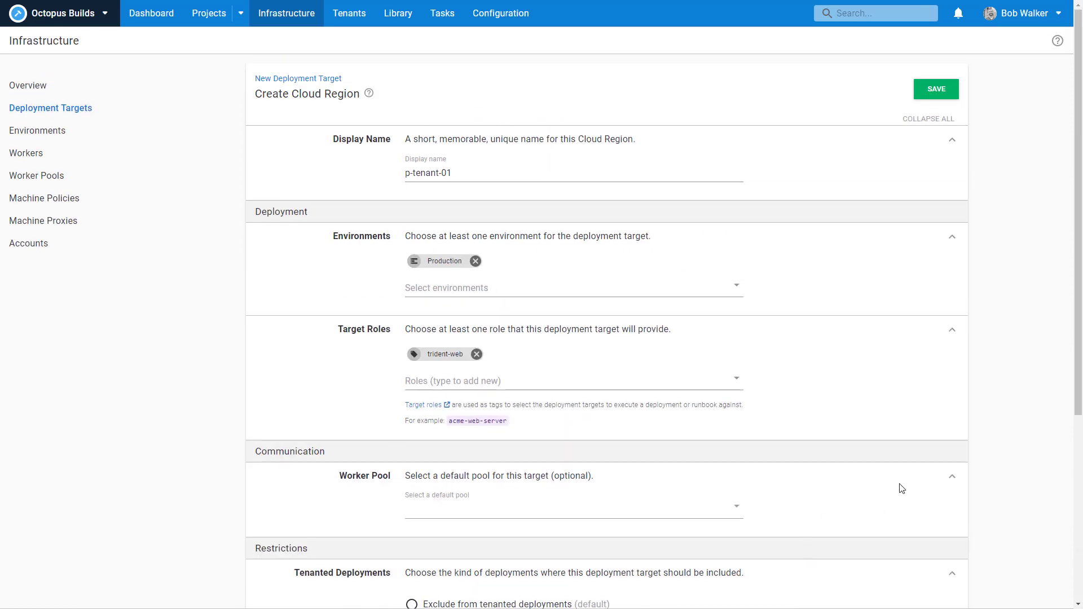
pyautogui.scroll(-5, 875, 455)
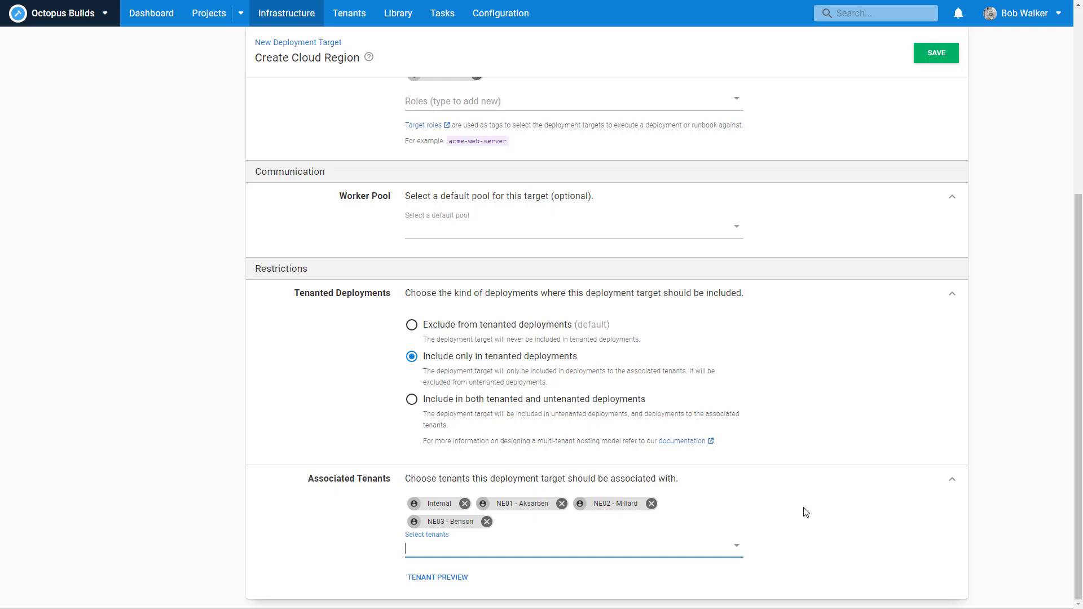
pyautogui.scroll(5, 806, 512)
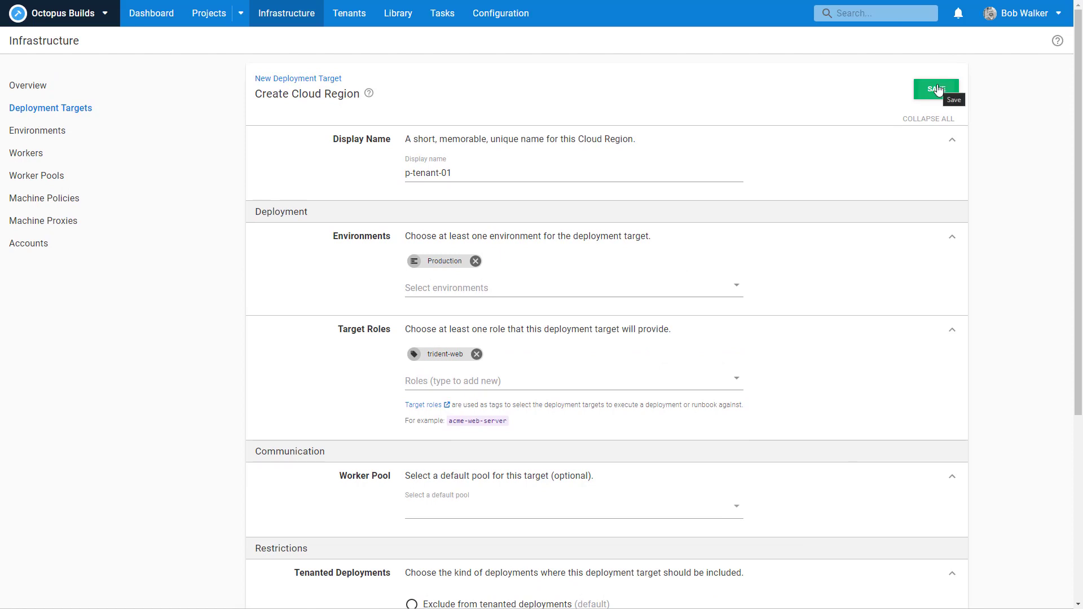
pyautogui.click(938, 88)
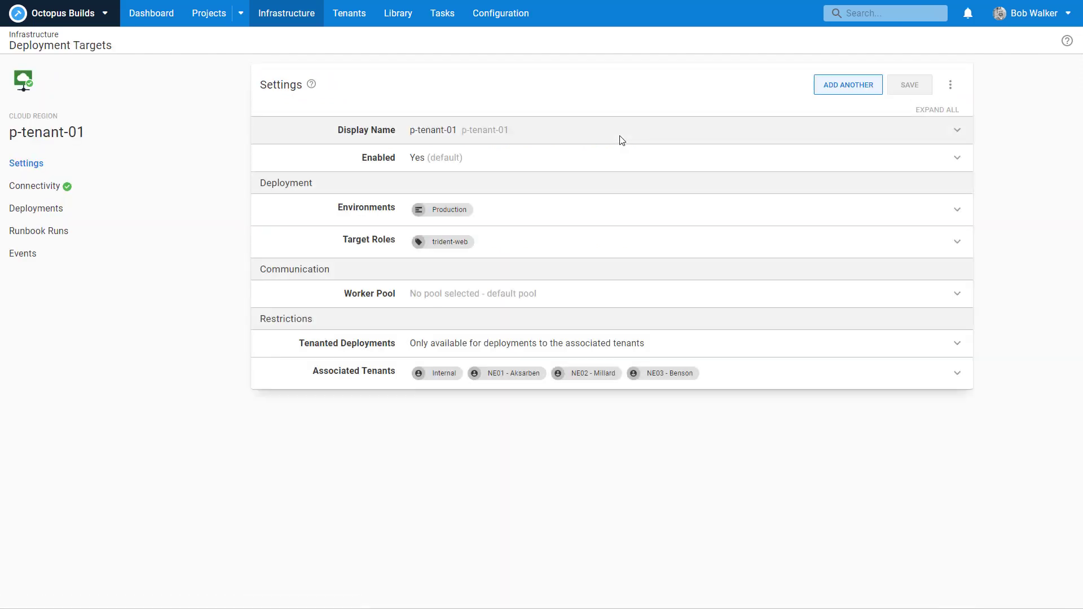
# Step: Start another Cloud Region target named p-tenant-02 in the Production environment
pyautogui.click(845, 88)
pyautogui.click(677, 147)
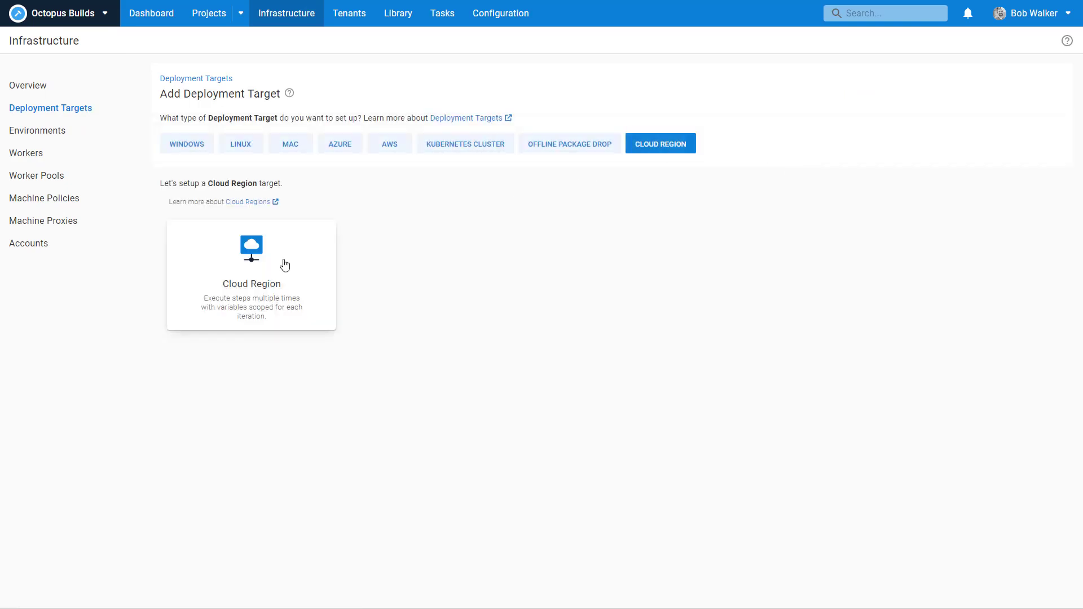
pyautogui.click(252, 275)
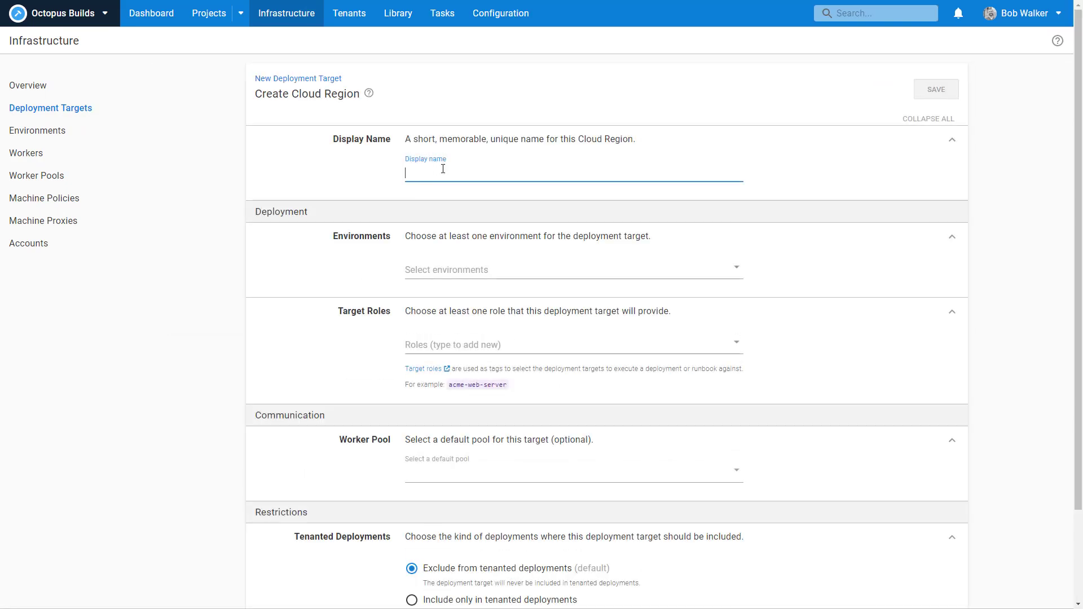
pyautogui.write('p-tenant')
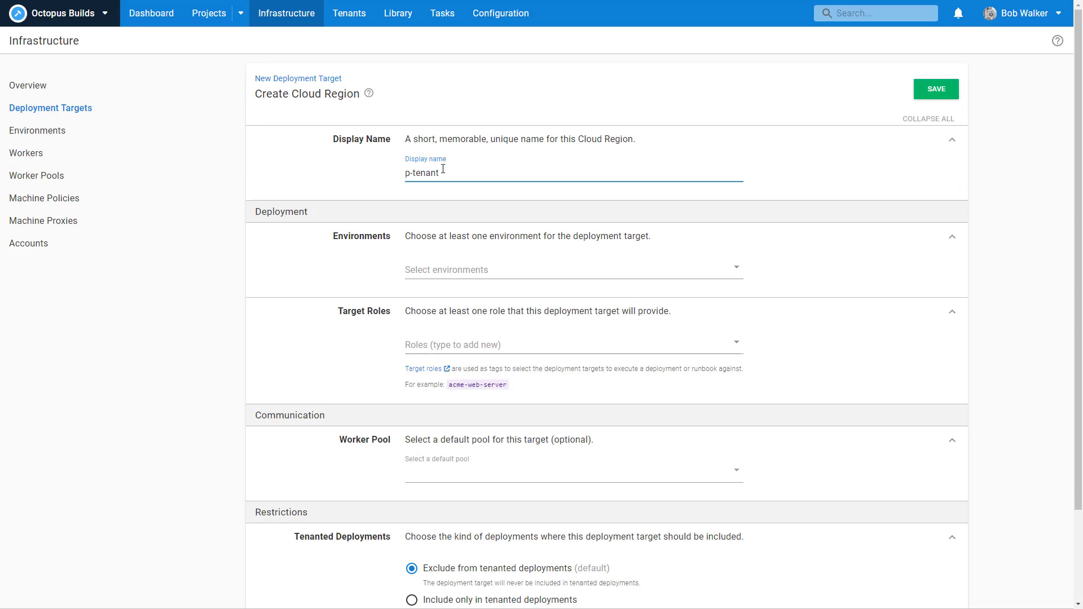
pyautogui.write('-02')
pyautogui.click(492, 267)
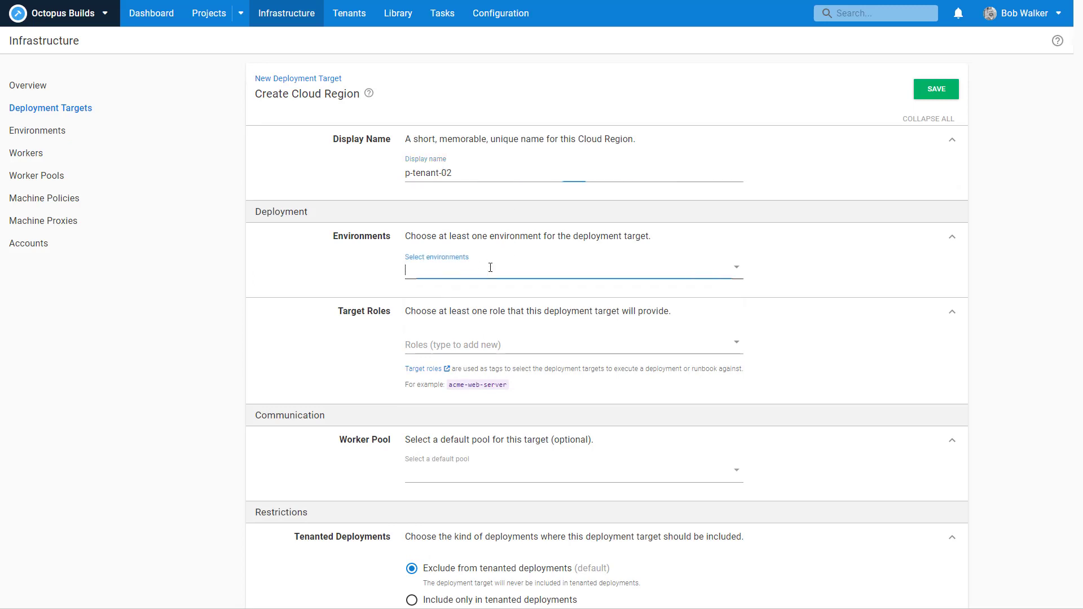
pyautogui.click(443, 382)
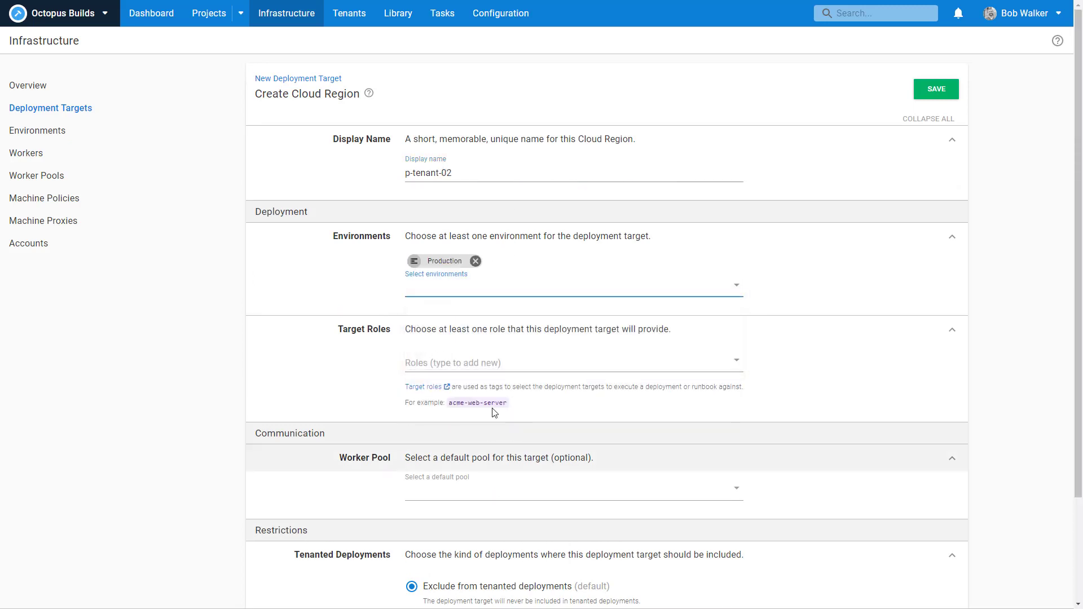
# Step: Add the trident-web role and restrict the target to tenanted deployments only
pyautogui.click(488, 367)
pyautogui.click(483, 398)
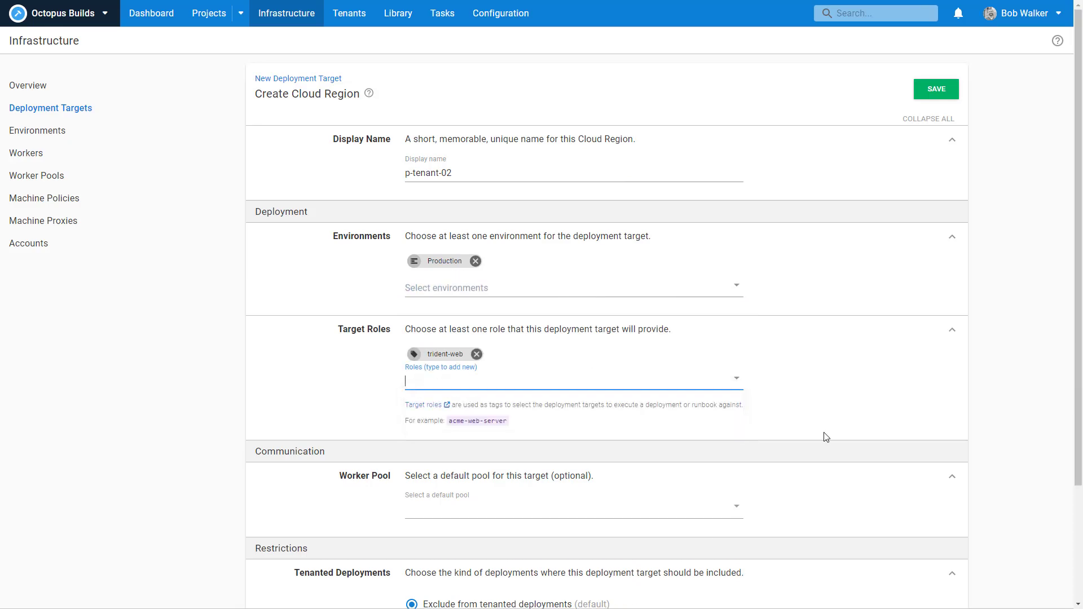
pyautogui.scroll(-3, 853, 434)
pyautogui.click(510, 490)
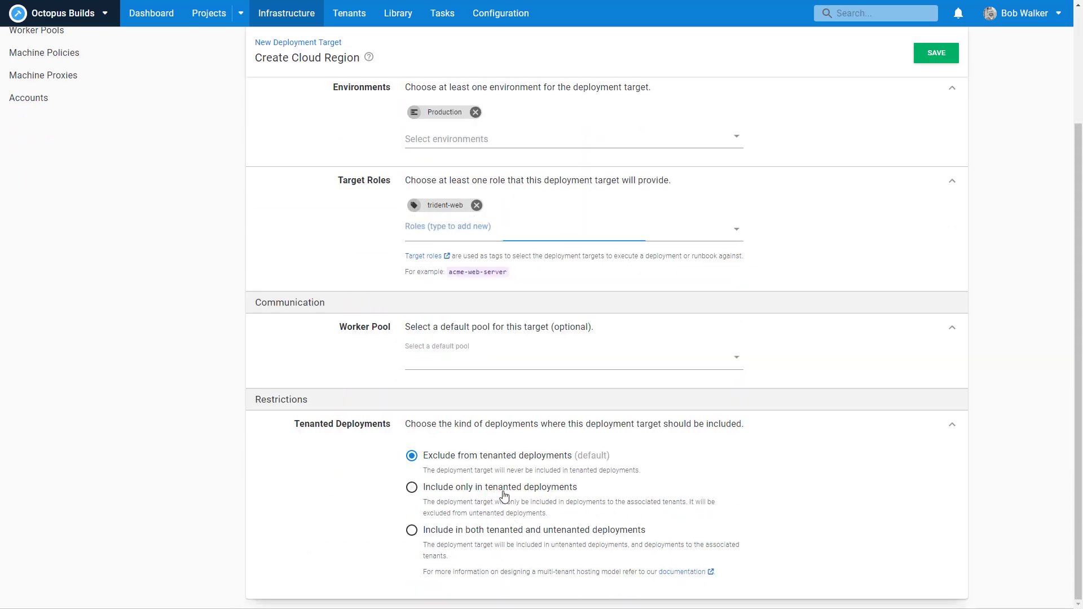
pyautogui.scroll(-1, 839, 503)
pyautogui.scroll(-1, 839, 502)
# Step: Associate Internal, NE01 - Aksarben, NE02 - Millard and NE03 - Benson, then save p-tenant-02
pyautogui.click(612, 549)
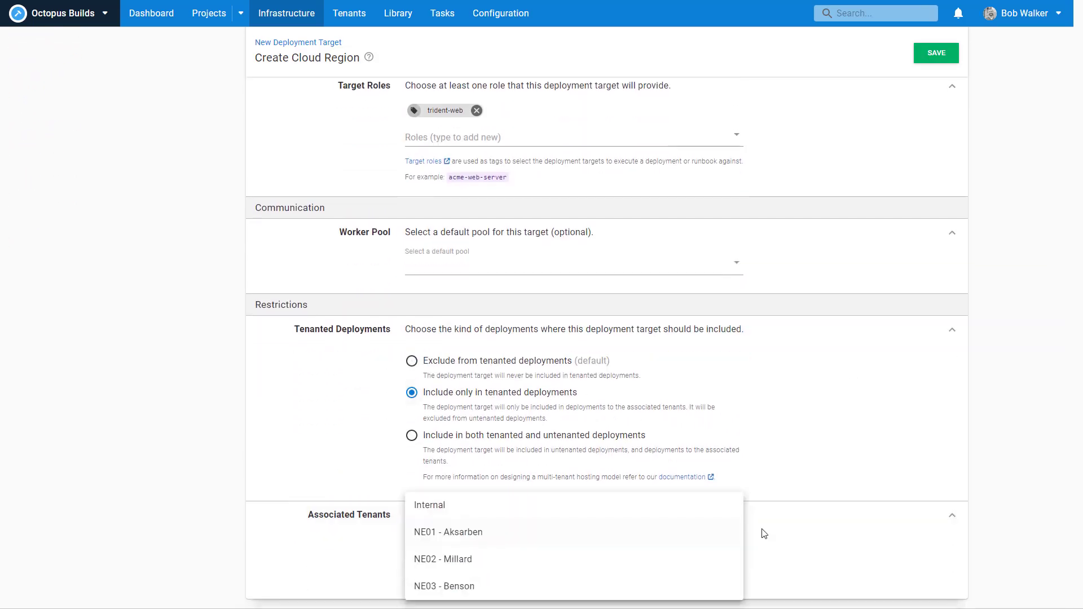
pyautogui.click(511, 509)
pyautogui.click(481, 563)
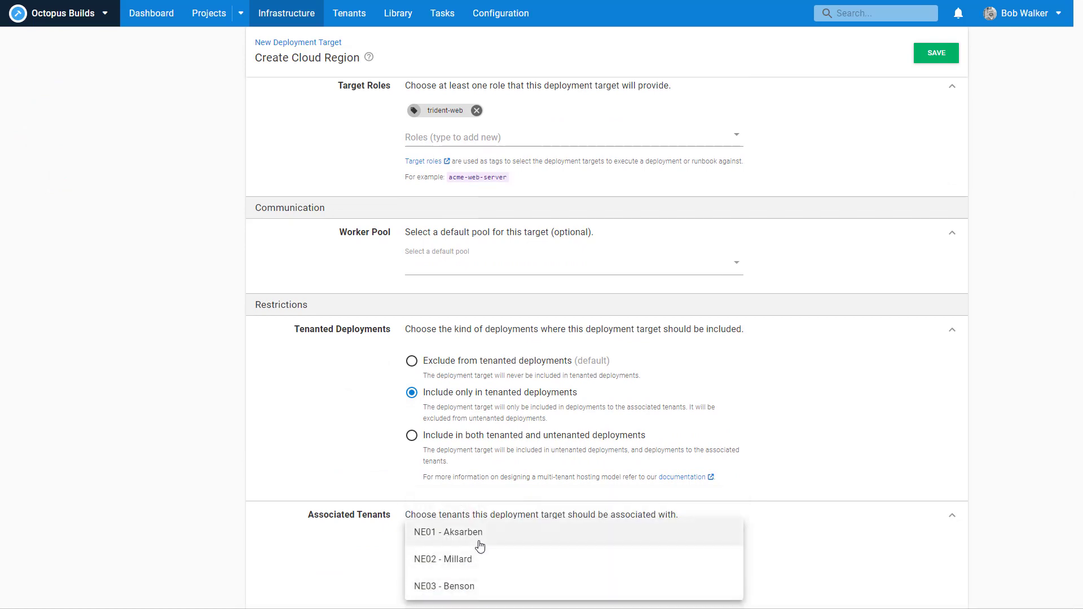
pyautogui.click(479, 543)
pyautogui.click(479, 570)
pyautogui.click(479, 561)
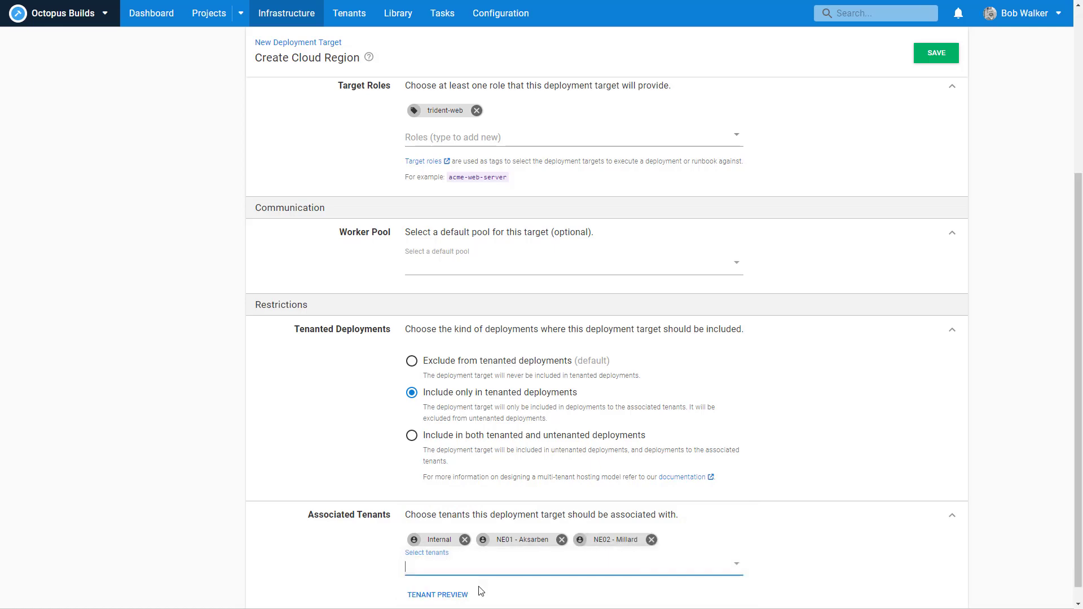
pyautogui.click(481, 567)
pyautogui.click(479, 585)
pyautogui.click(790, 532)
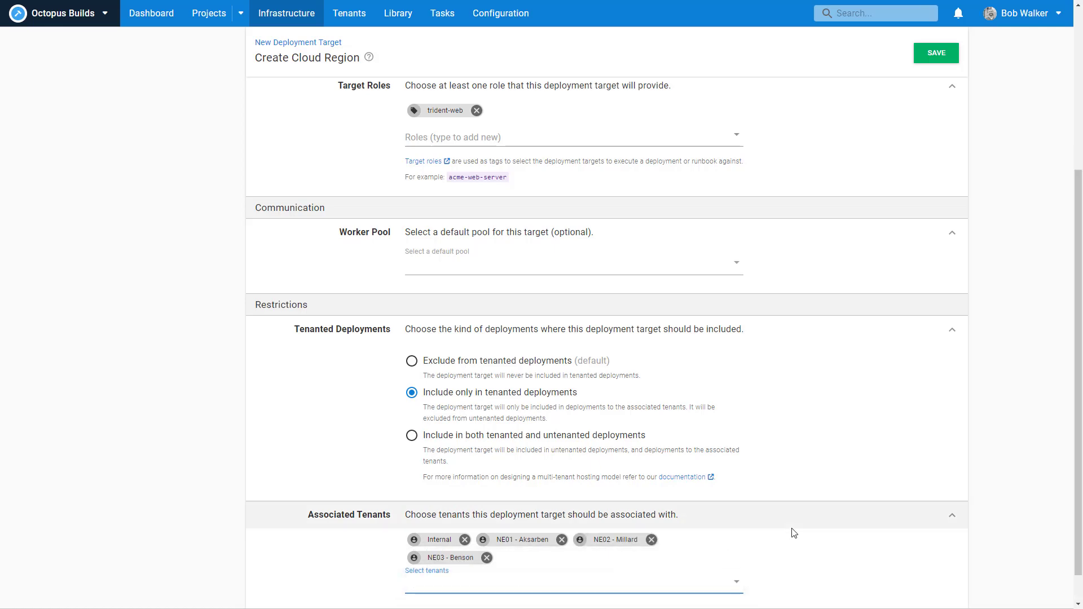
pyautogui.scroll(5, 885, 489)
pyautogui.click(934, 91)
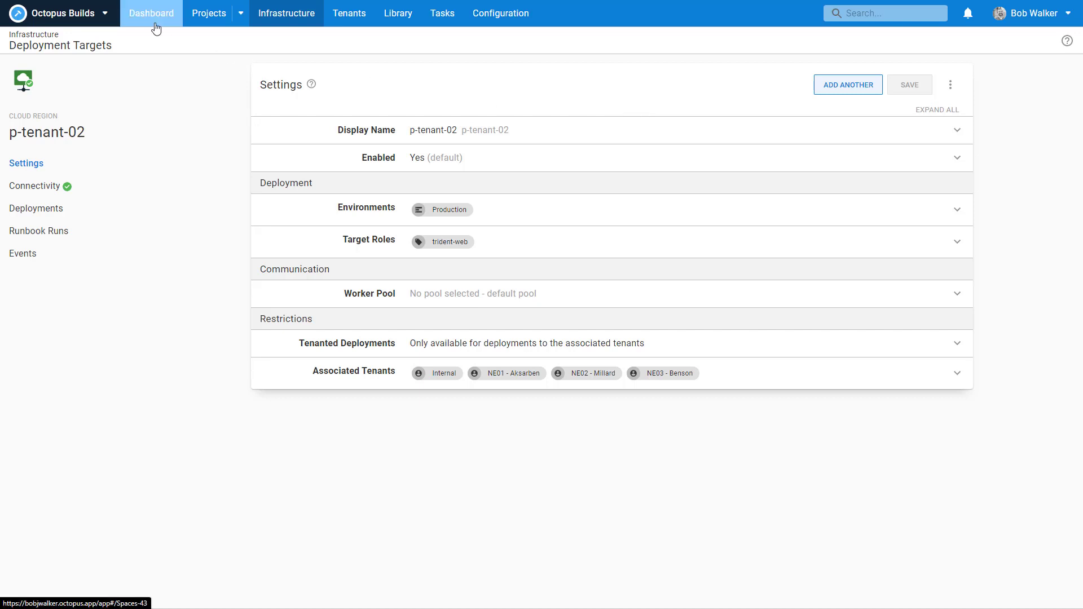
# Step: Filter Cloud Region targets to Production, trident-web and the Internal tenant
pyautogui.click(270, 14)
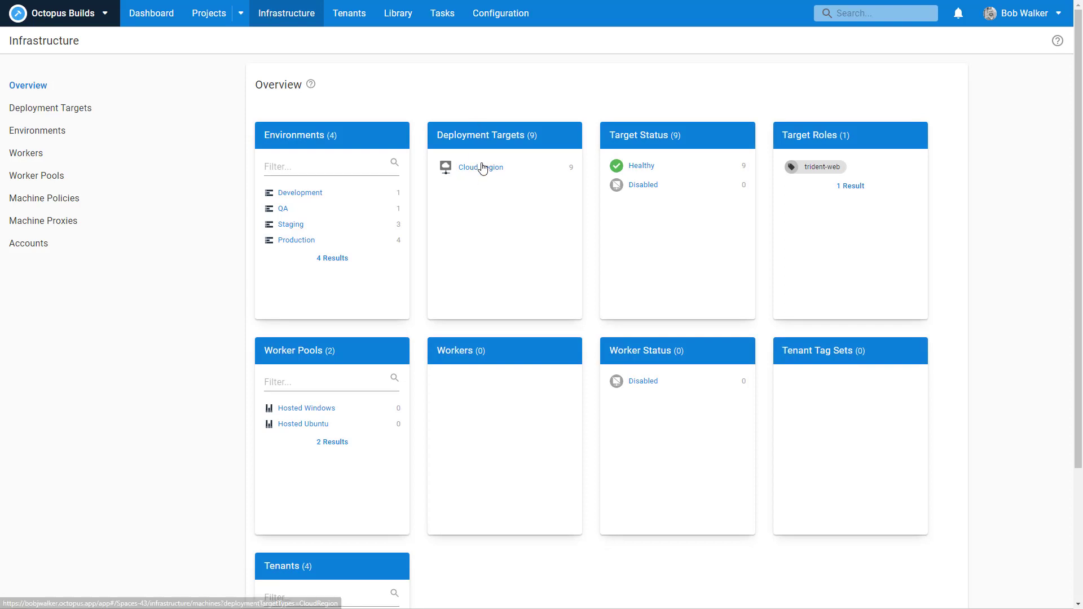
pyautogui.click(482, 168)
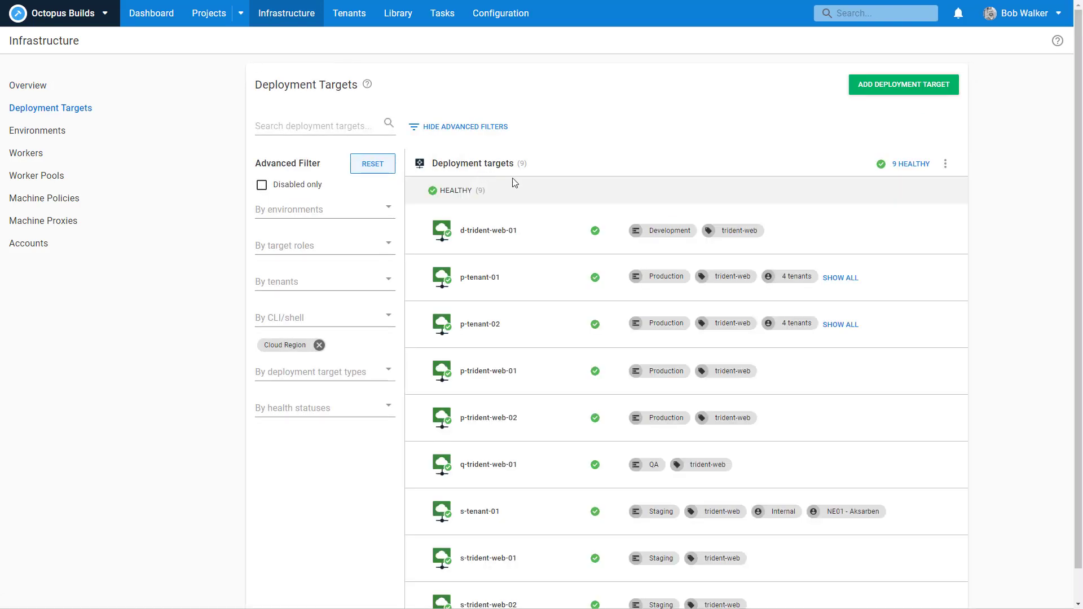
pyautogui.click(339, 210)
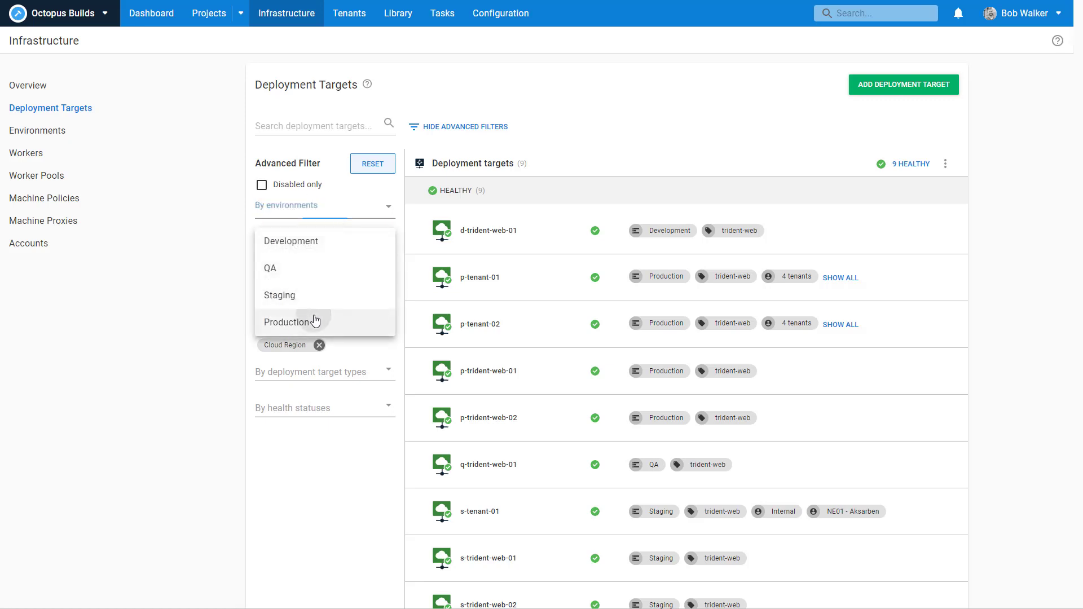
pyautogui.click(312, 320)
pyautogui.click(304, 265)
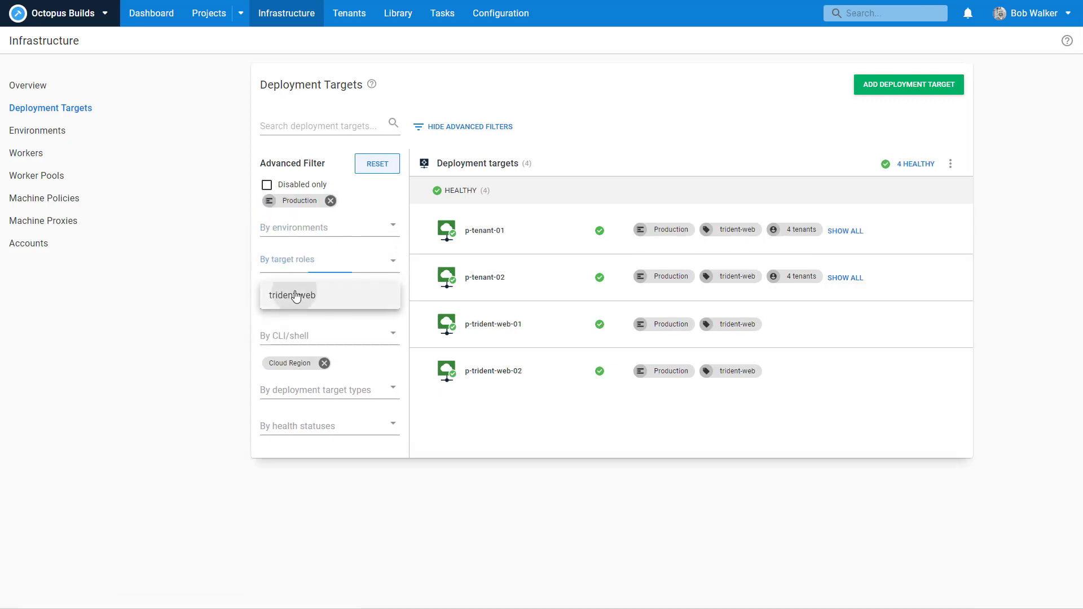
pyautogui.click(277, 294)
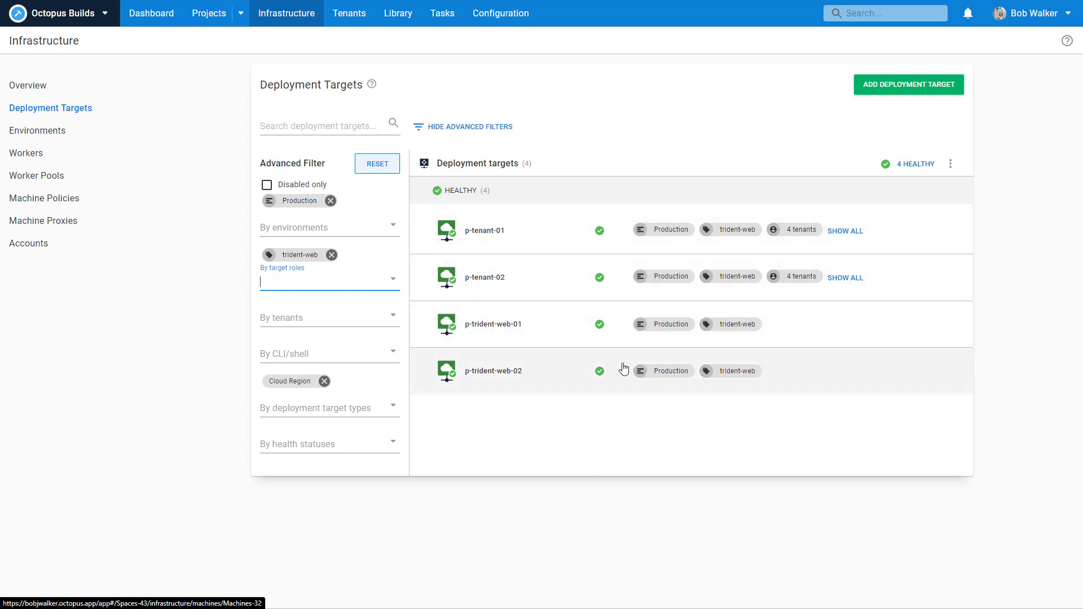
pyautogui.click(344, 316)
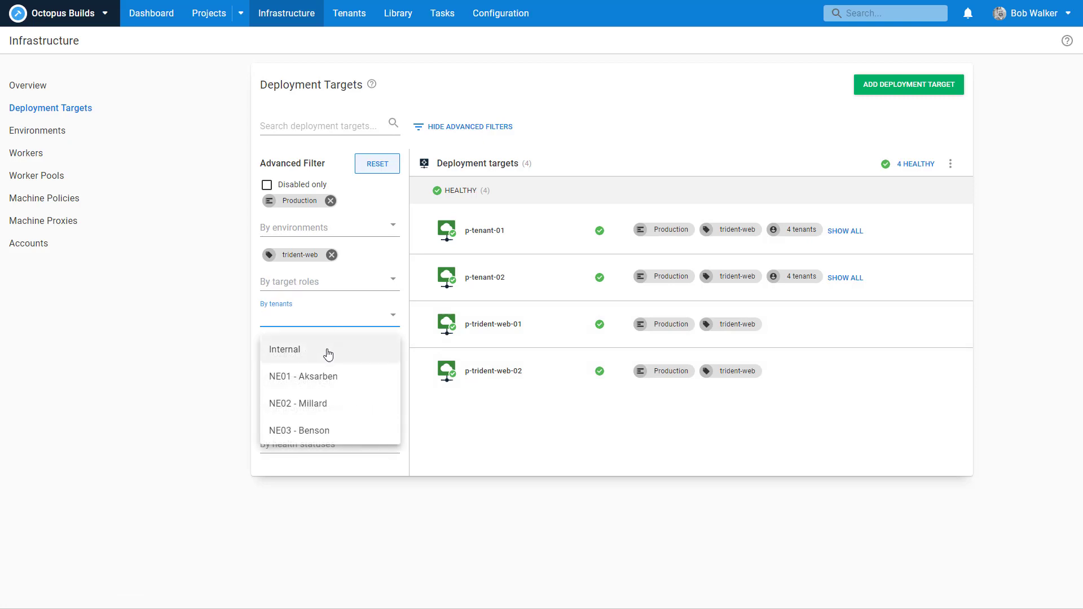
pyautogui.click(329, 354)
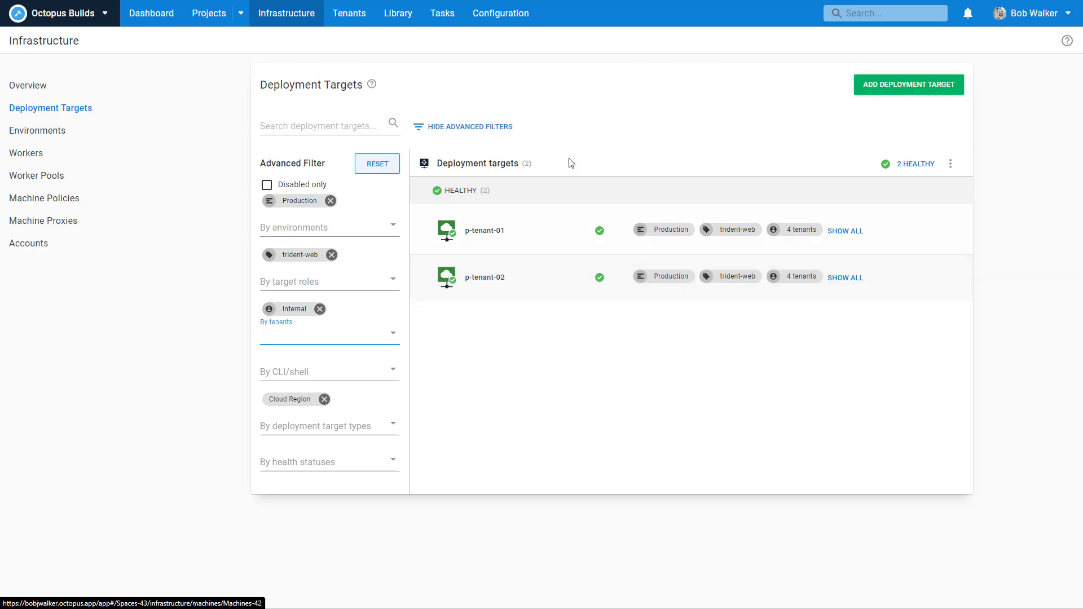
pyautogui.click(590, 130)
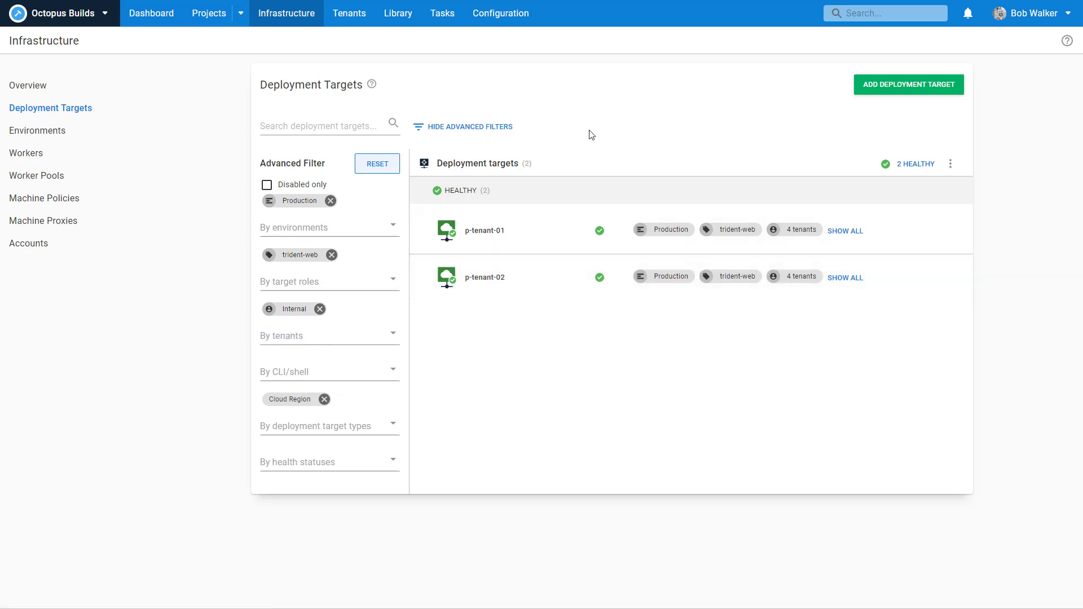
# Step: Open the Trident project's variables from the dashboard
pyautogui.click(146, 20)
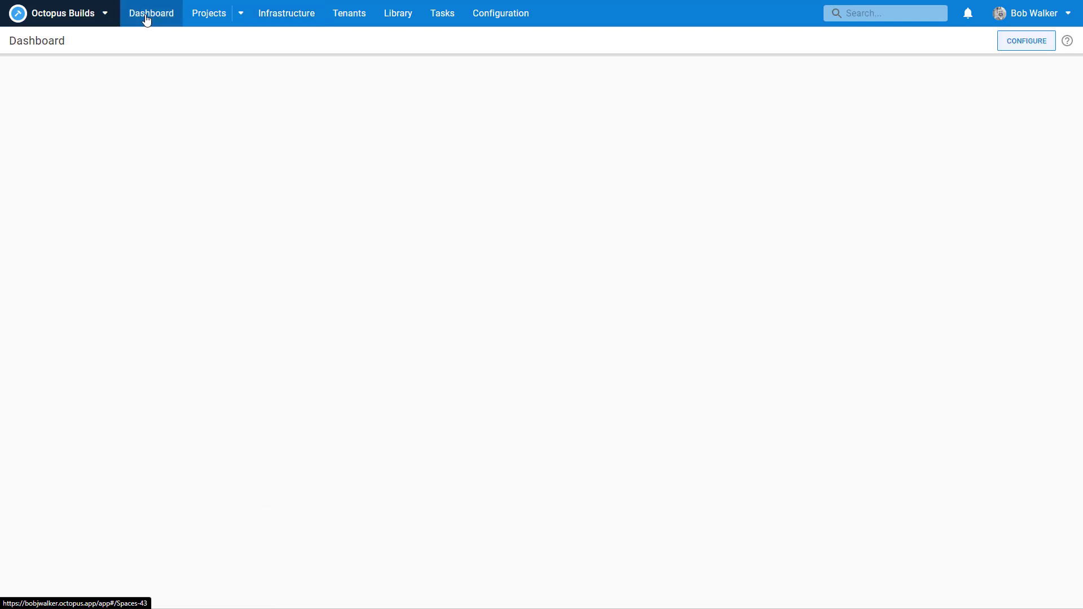
pyautogui.click(44, 165)
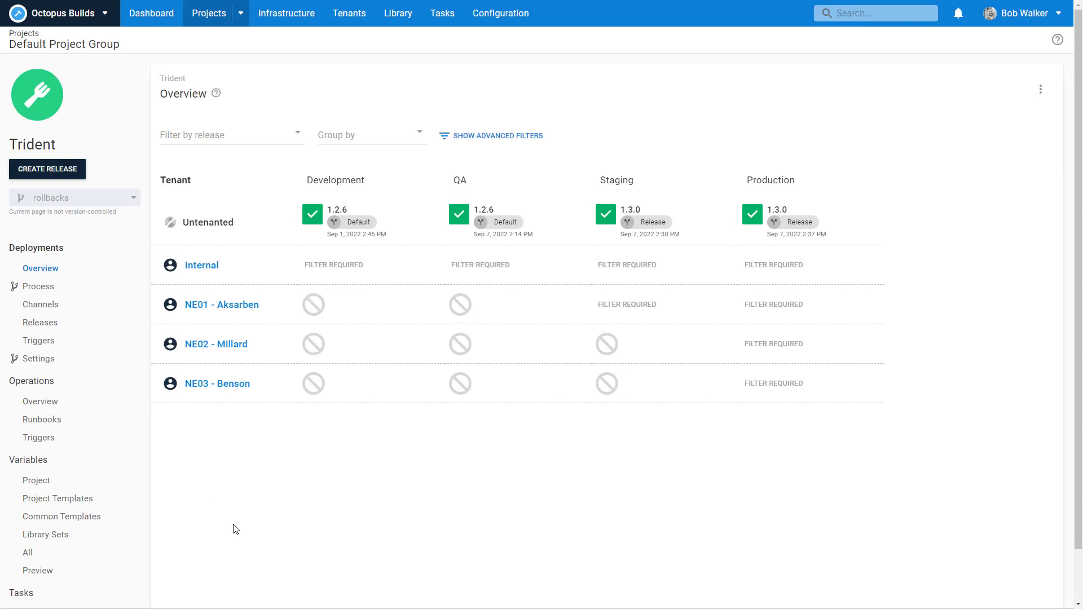
pyautogui.click(82, 486)
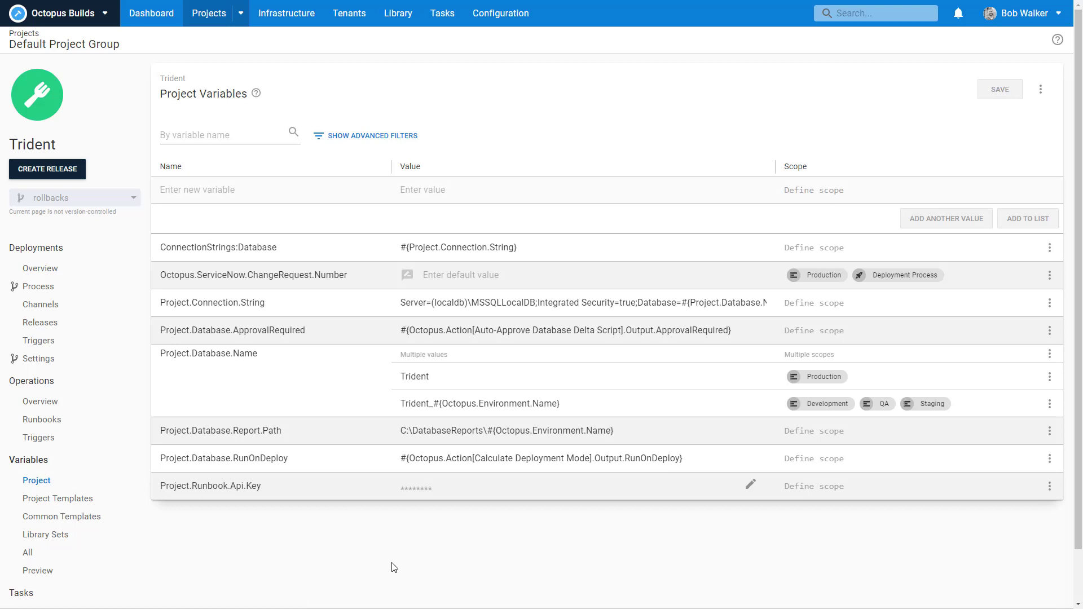
# Step: Inspect the Project.Database.Name values without changing them, then view the Library's package repository
pyautogui.click(447, 375)
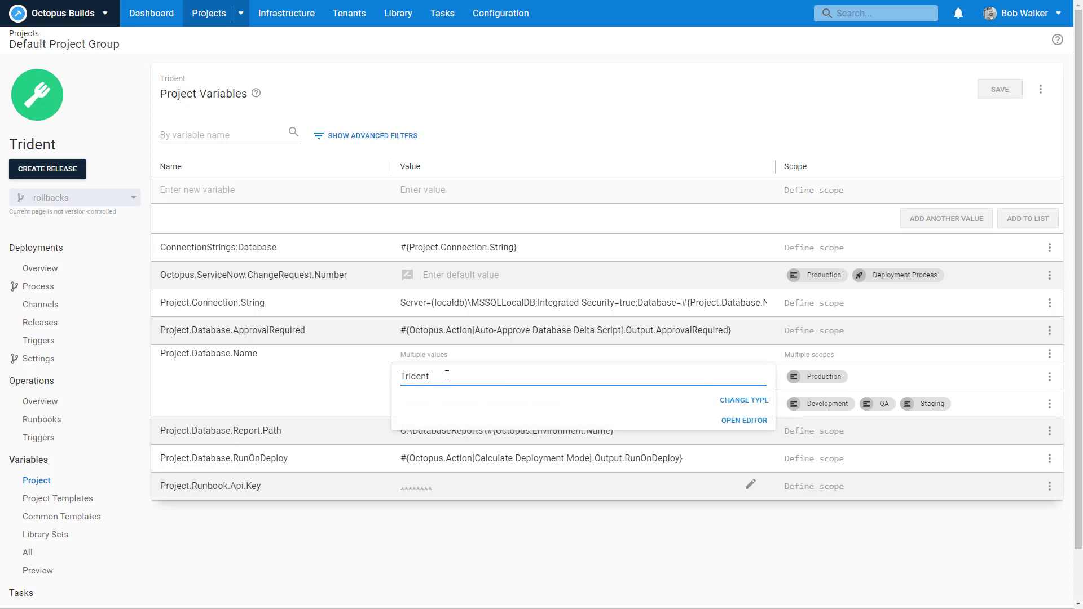
pyautogui.moveTo(446, 375); pyautogui.dragTo(398, 375)
pyautogui.click(401, 404)
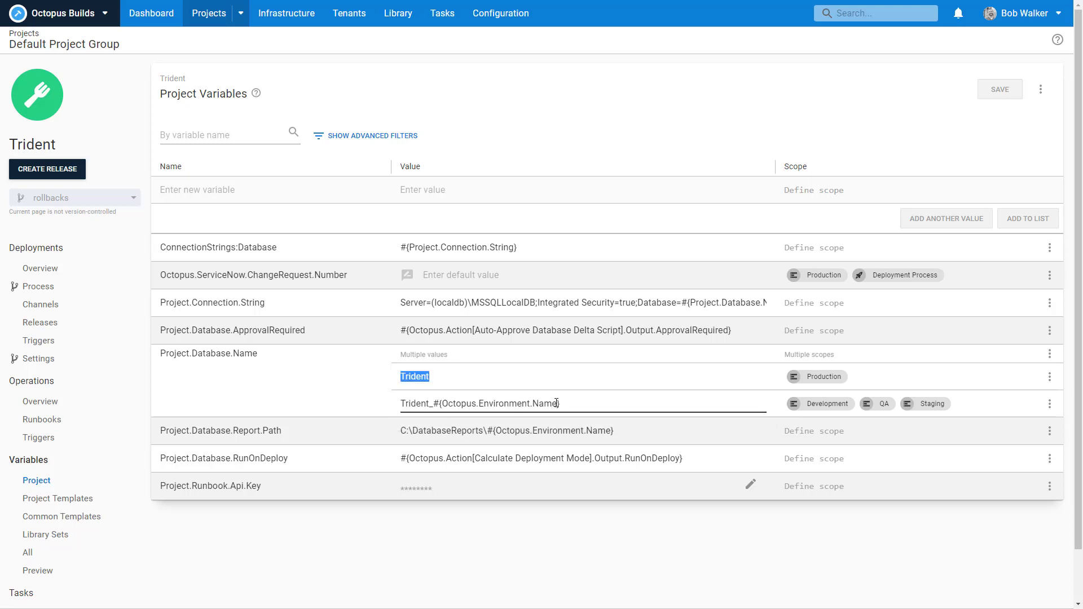
pyautogui.moveTo(561, 404); pyautogui.dragTo(393, 407)
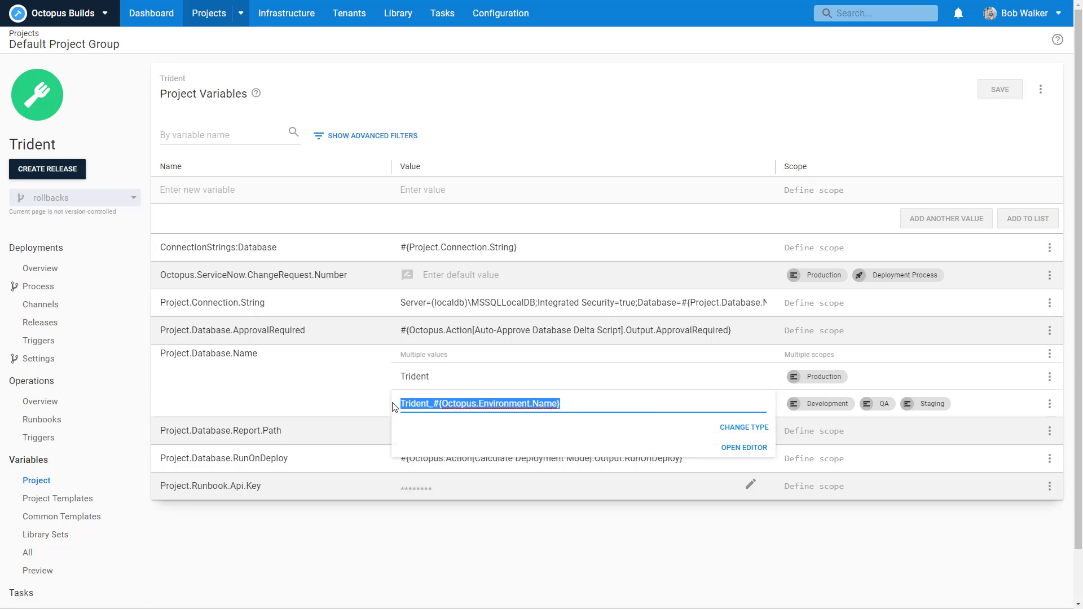
pyautogui.click(496, 595)
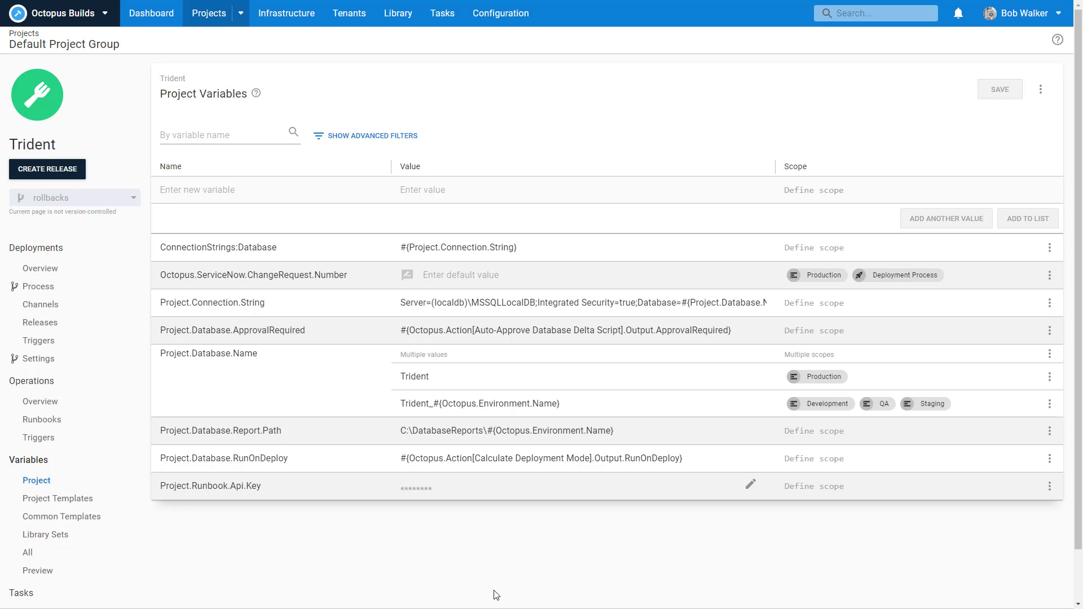
pyautogui.click(587, 403)
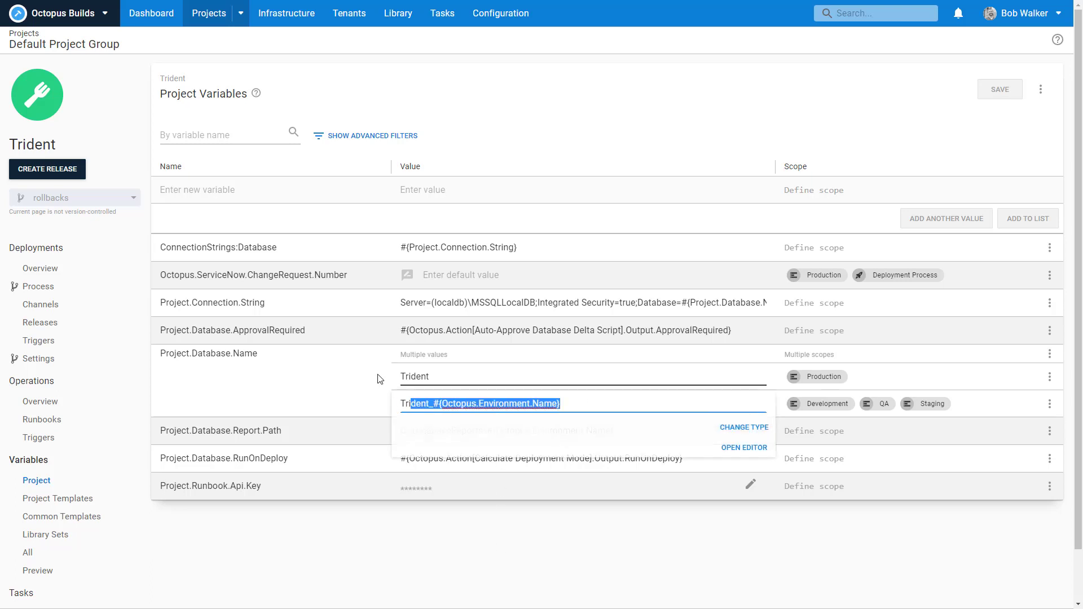
pyautogui.click(546, 120)
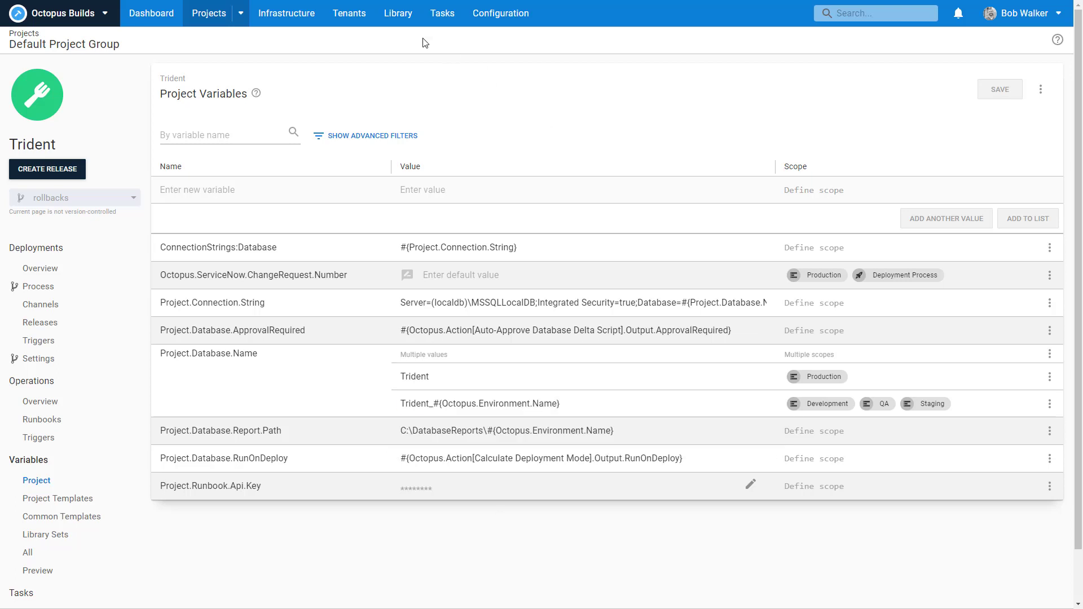
pyautogui.click(397, 14)
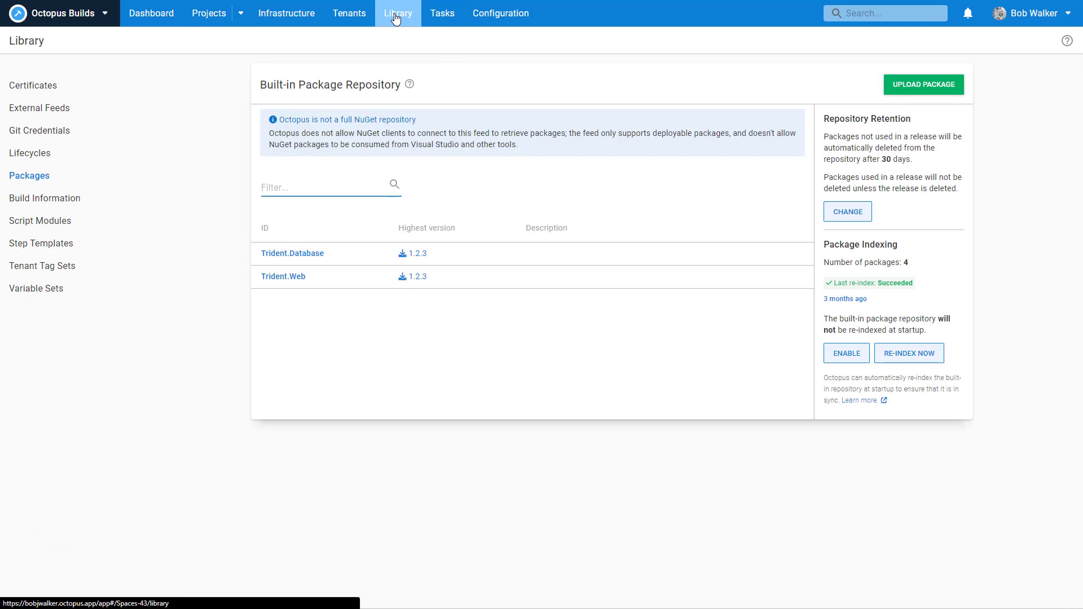
# Step: Create a Retail Location library variable set described as storing common variables for retail location deployments
pyautogui.click(84, 292)
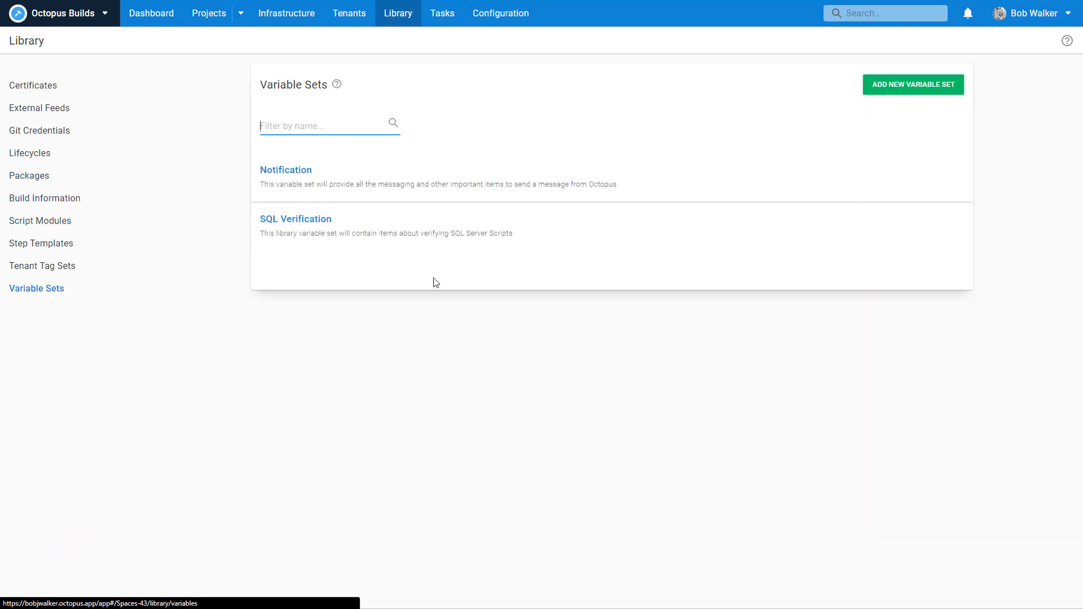
pyautogui.click(885, 88)
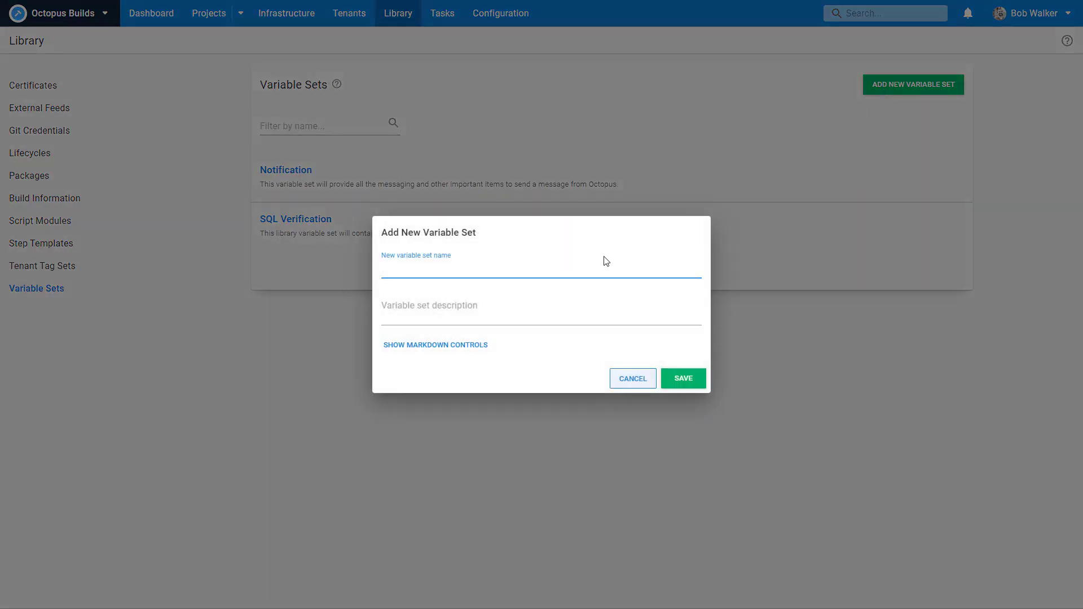
pyautogui.write('Retail Location')
pyautogui.click(530, 321)
pyautogui.write('Libar')
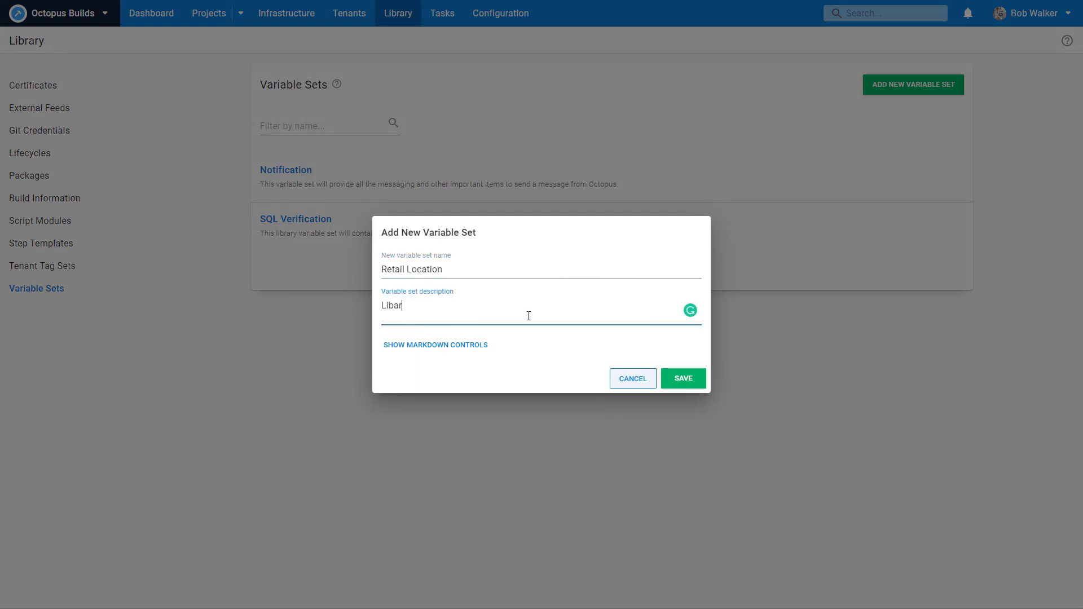
pyautogui.press('BackSpace')
pyautogui.press('BackSpace')
pyautogui.write('rary variable set')
pyautogui.write('to store ')
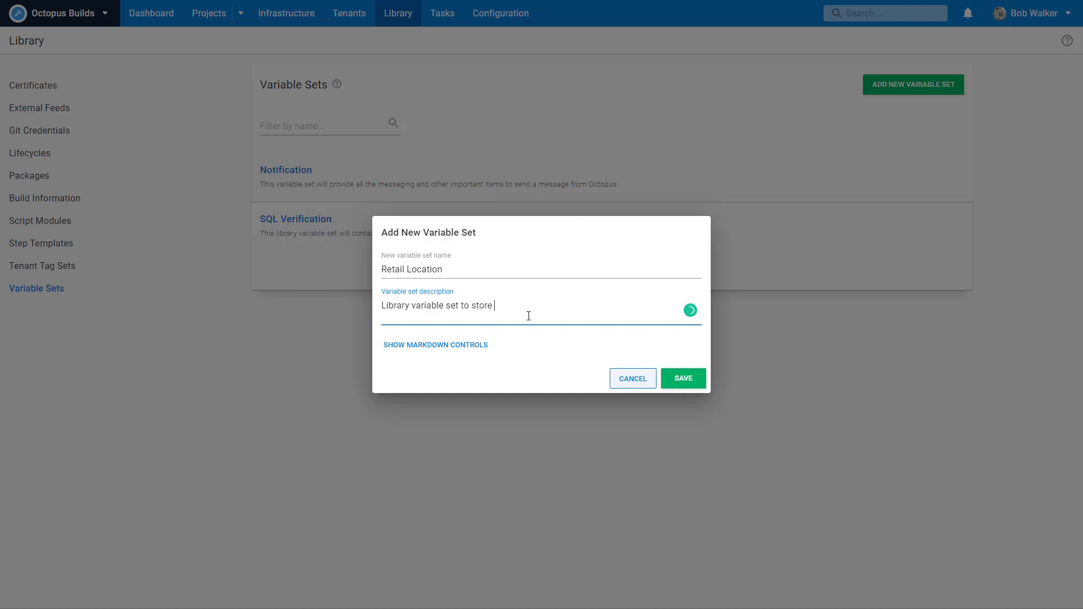
pyautogui.write('common variables for retail location deployments.')
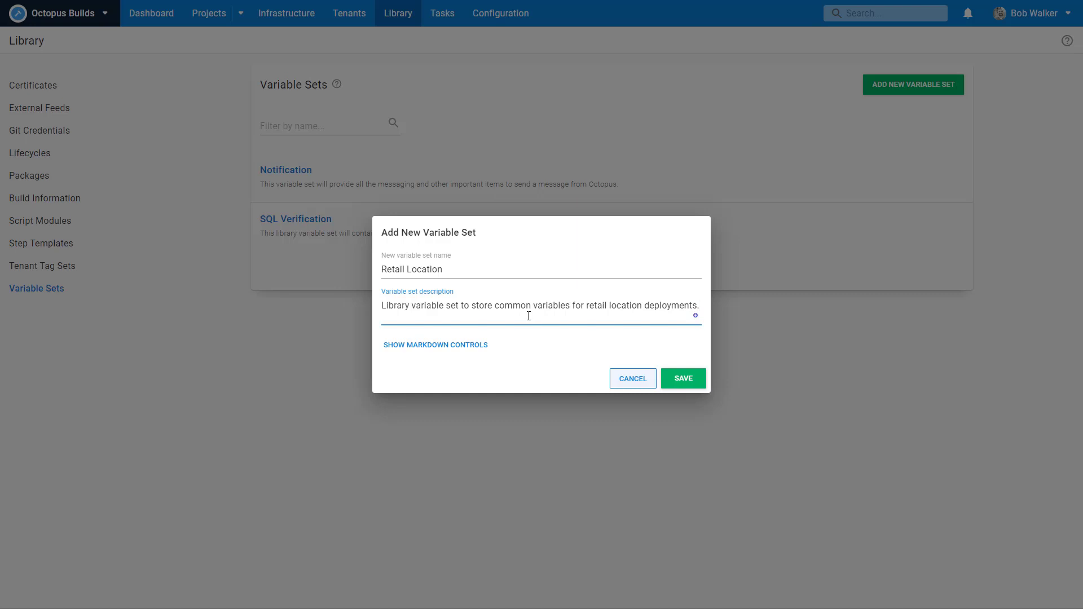
pyautogui.click(672, 380)
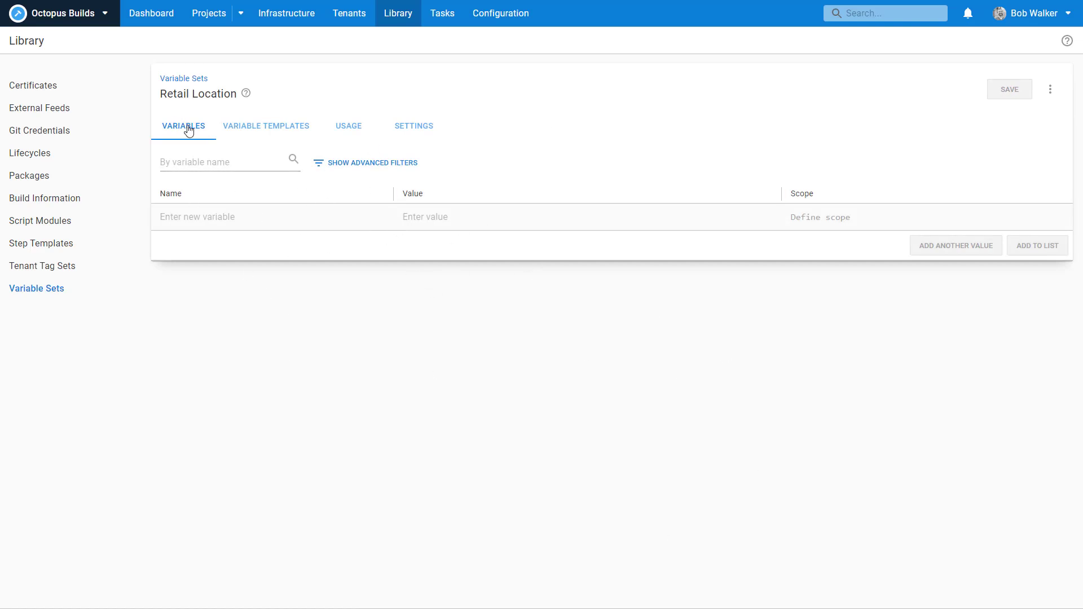
# Step: Define a Retail.Tenant.ShortName template labelled Tenant Short Name with help text 'The short name of the tenant'
pyautogui.click(263, 134)
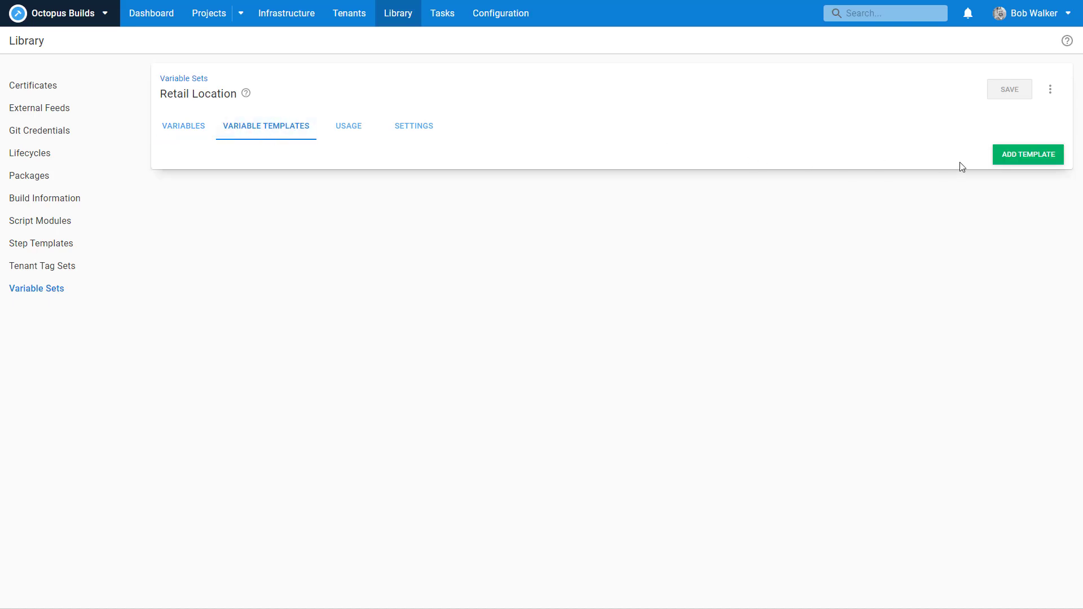
pyautogui.click(1020, 154)
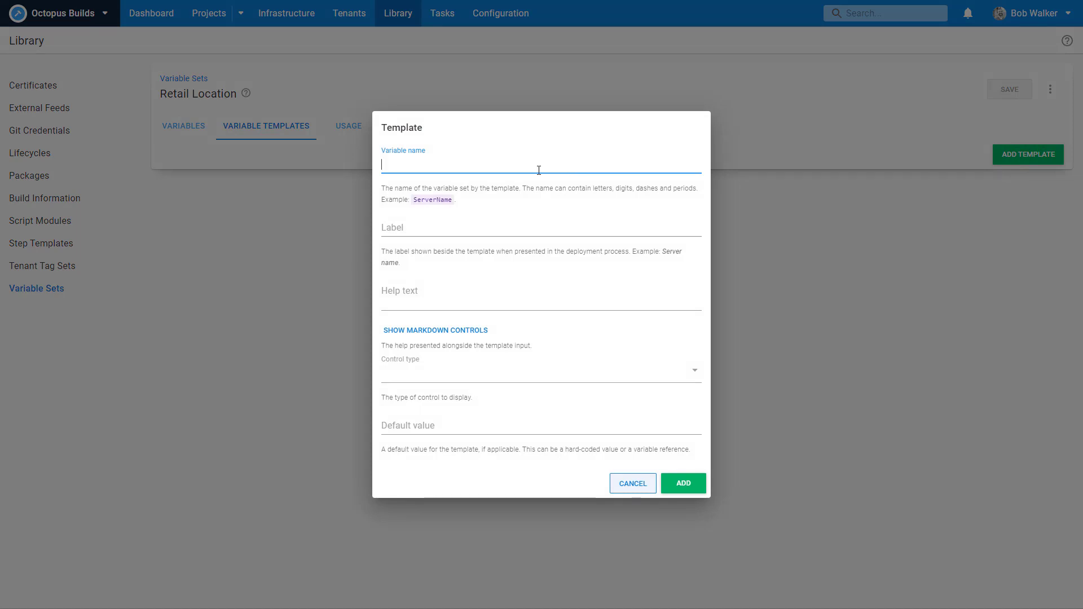
pyautogui.write('Tenant')
pyautogui.hotkey('ctrl', 'a')
pyautogui.write('Retail.Tenant.ShortName')
pyautogui.press('Tab')
pyautogui.write('TenantShortName')
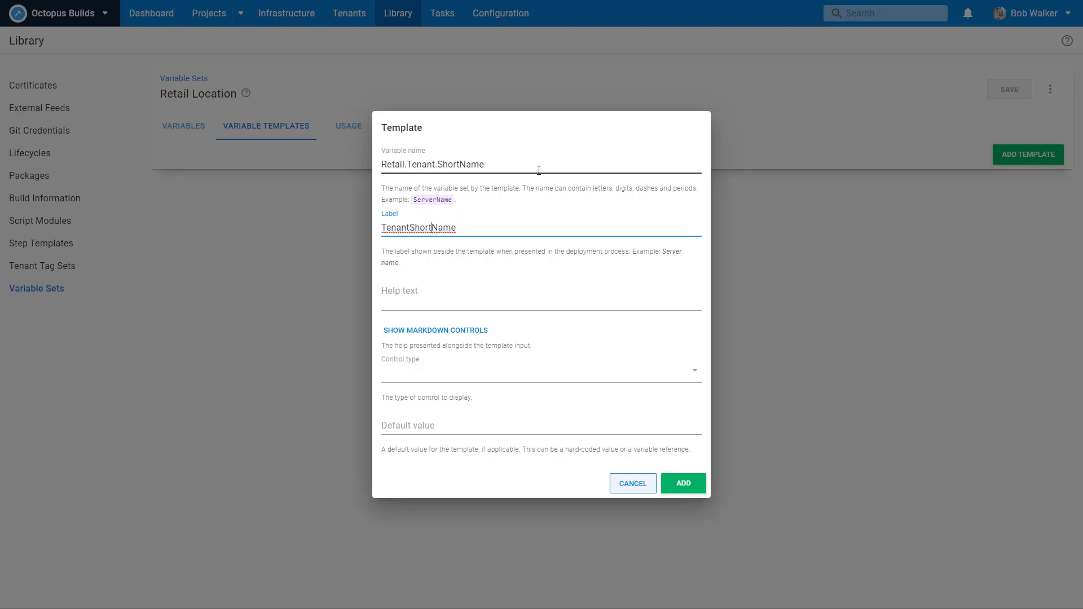
pyautogui.press('Left')
pyautogui.click(408, 289)
pyautogui.write('The short')
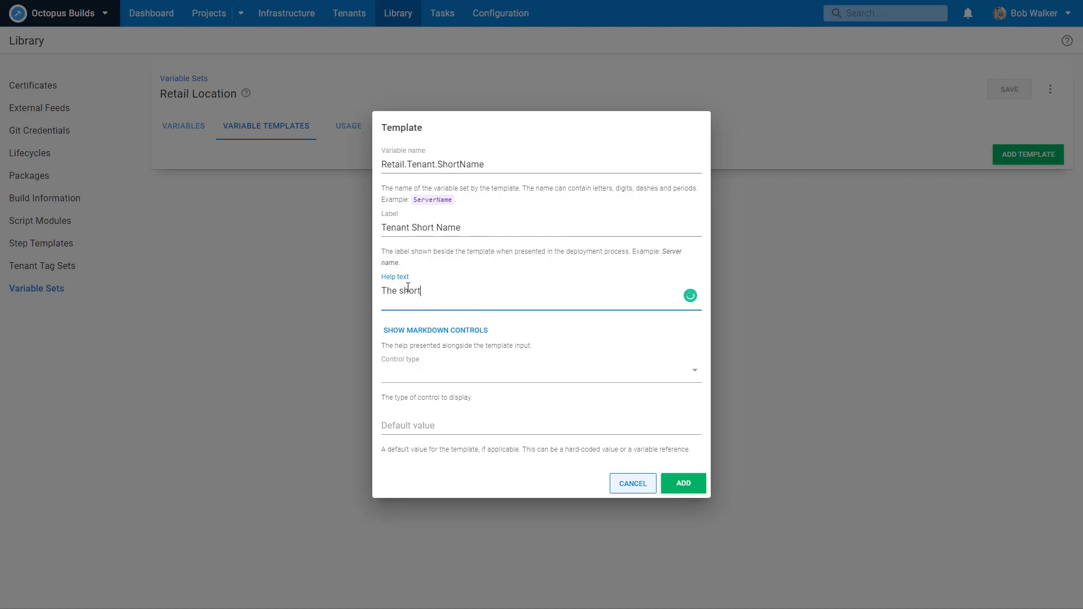
pyautogui.write(' name of the tenant')
# Step: Make the template a single-line text box, add it, and save the Retail Location set
pyautogui.click(422, 370)
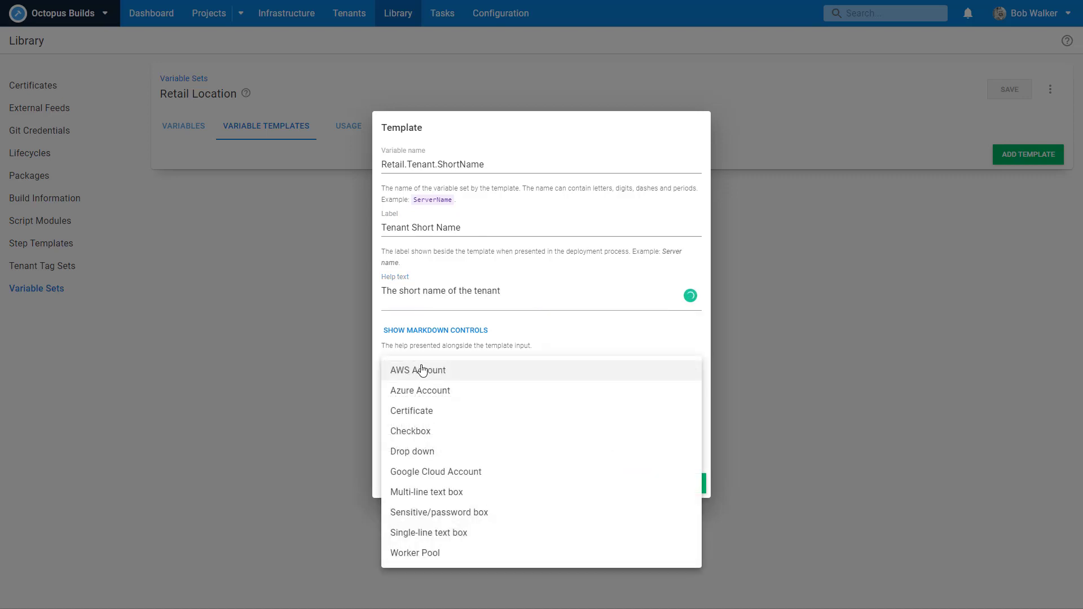
pyautogui.click(423, 533)
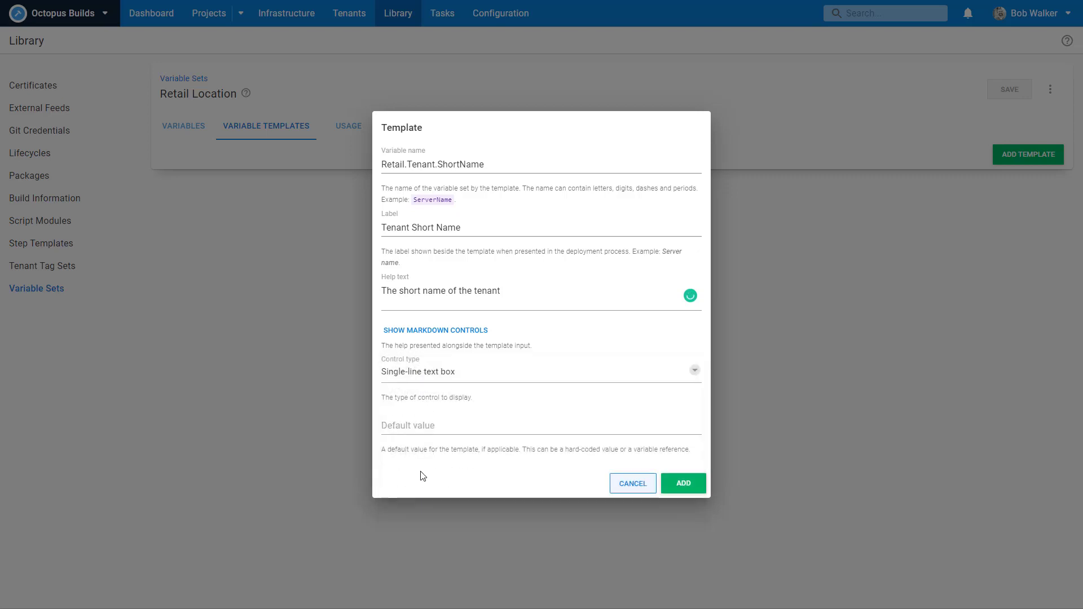
pyautogui.click(421, 428)
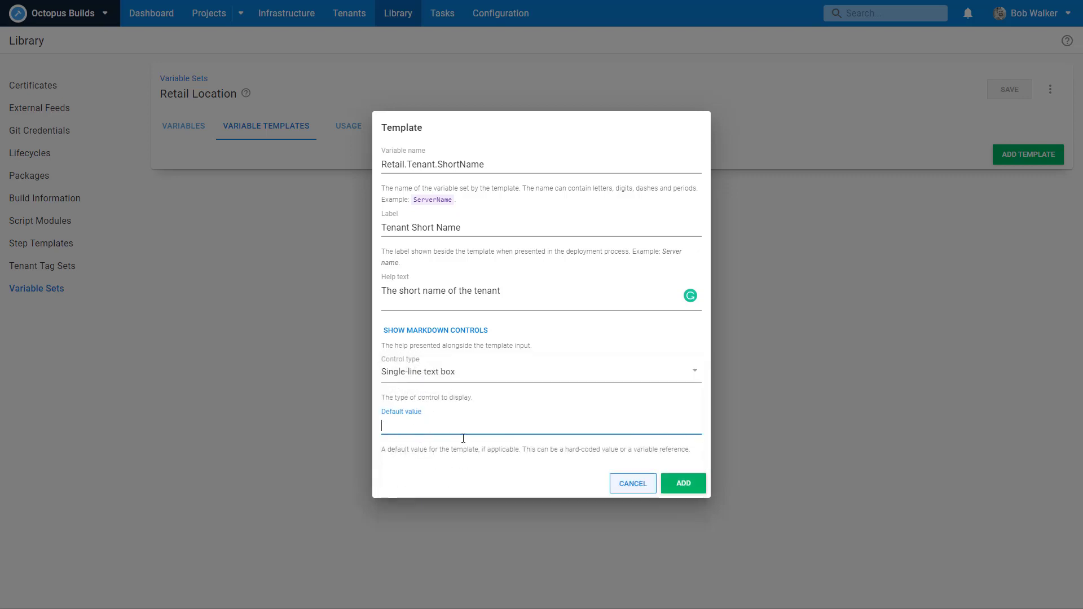
pyautogui.click(692, 486)
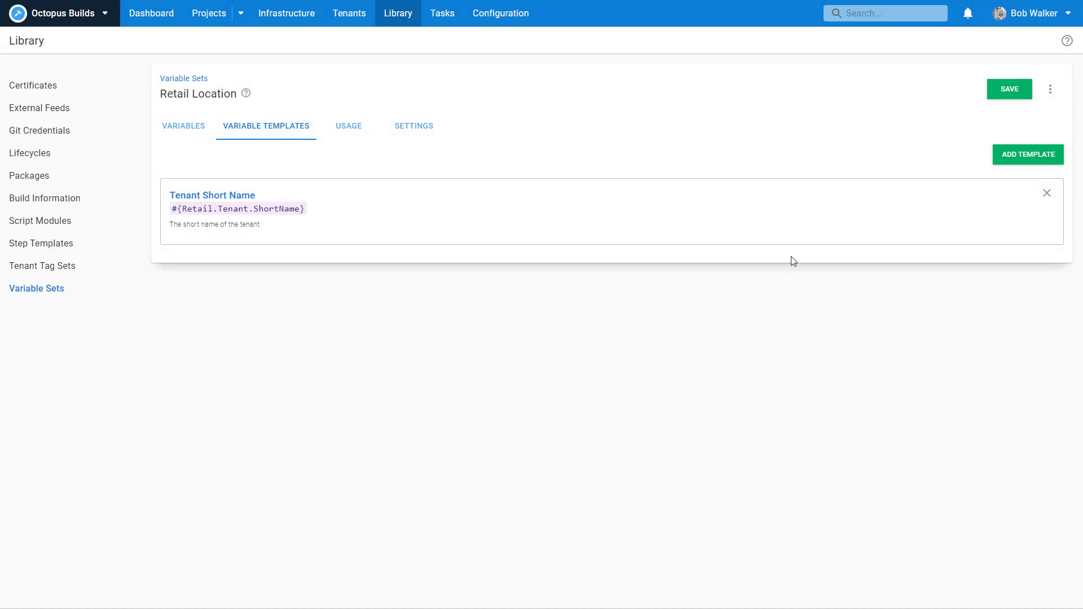
pyautogui.click(1010, 97)
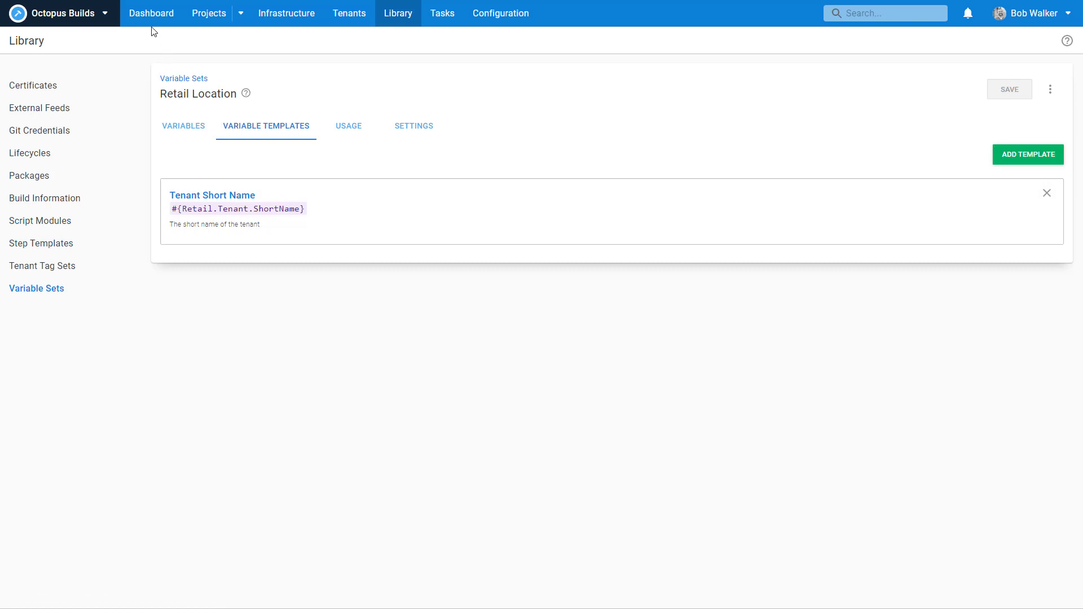
pyautogui.click(163, 17)
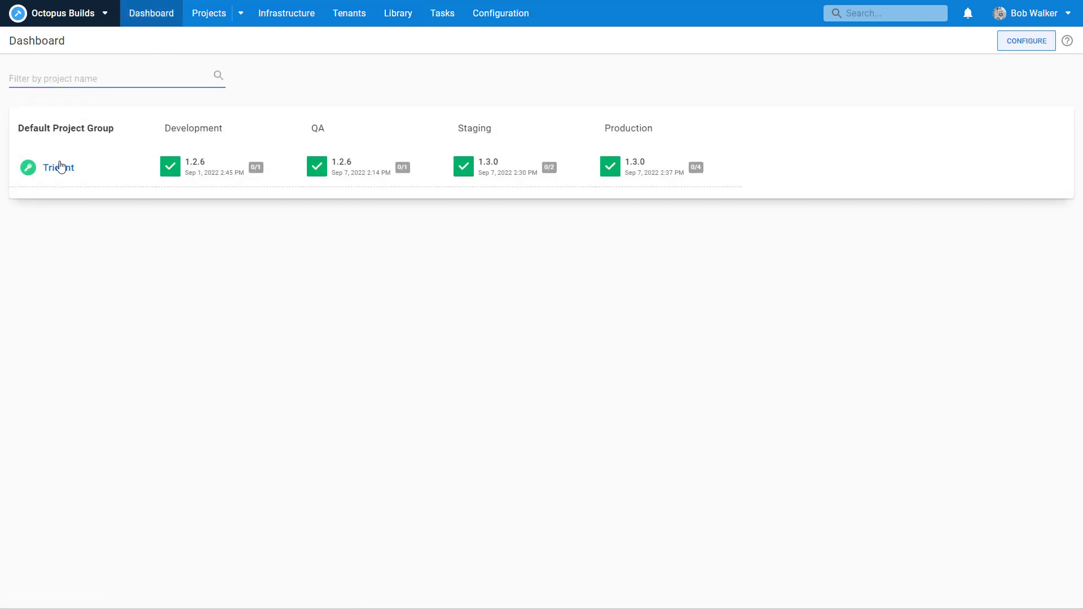
# Step: Tick Retail Location among Trident's included library variable sets and save
pyautogui.click(59, 168)
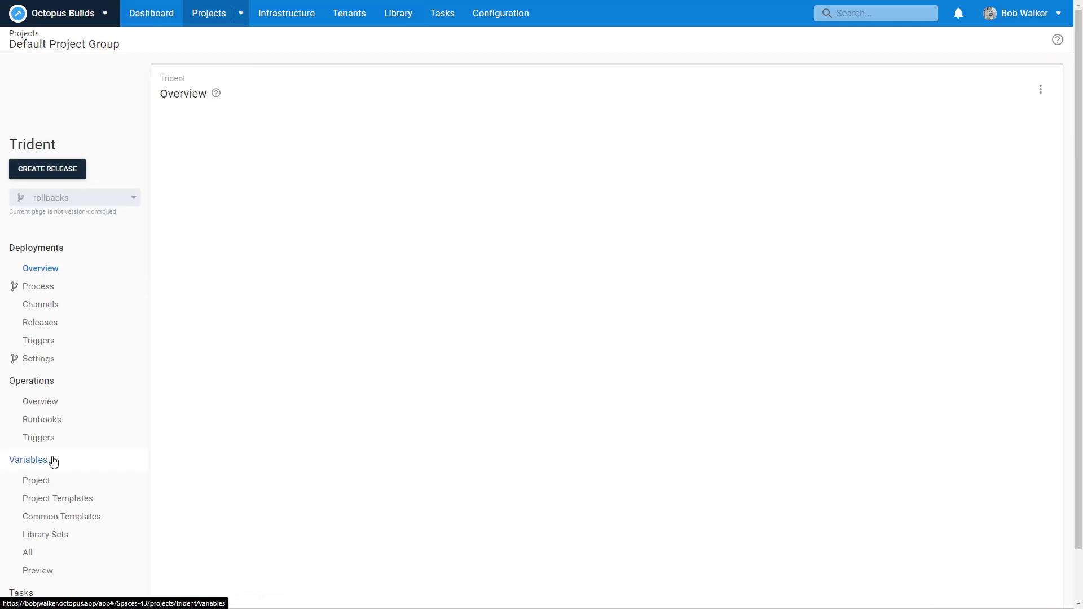
pyautogui.click(52, 535)
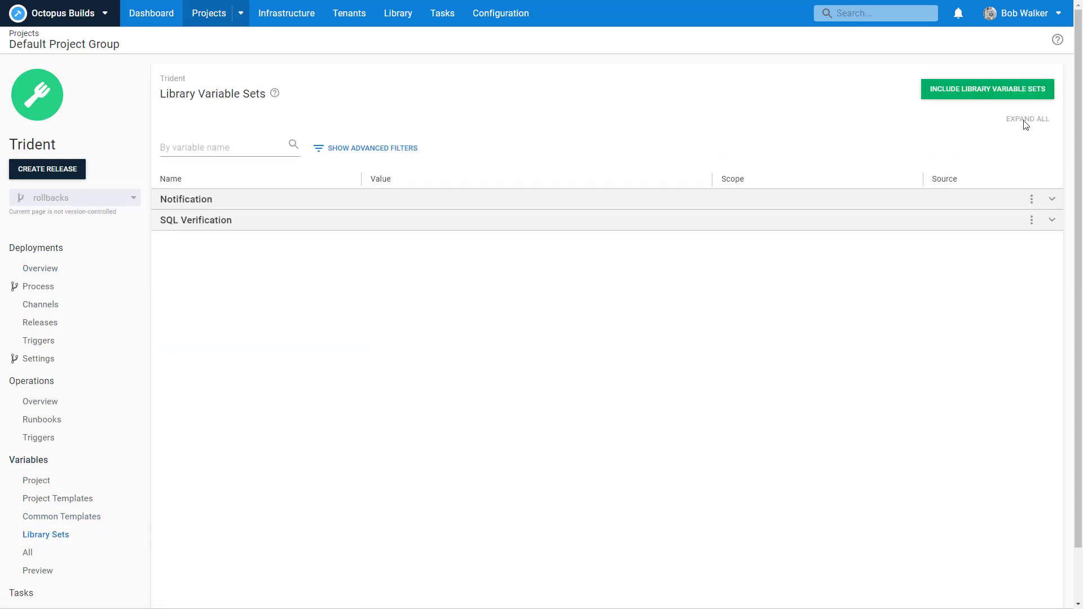
pyautogui.click(1001, 93)
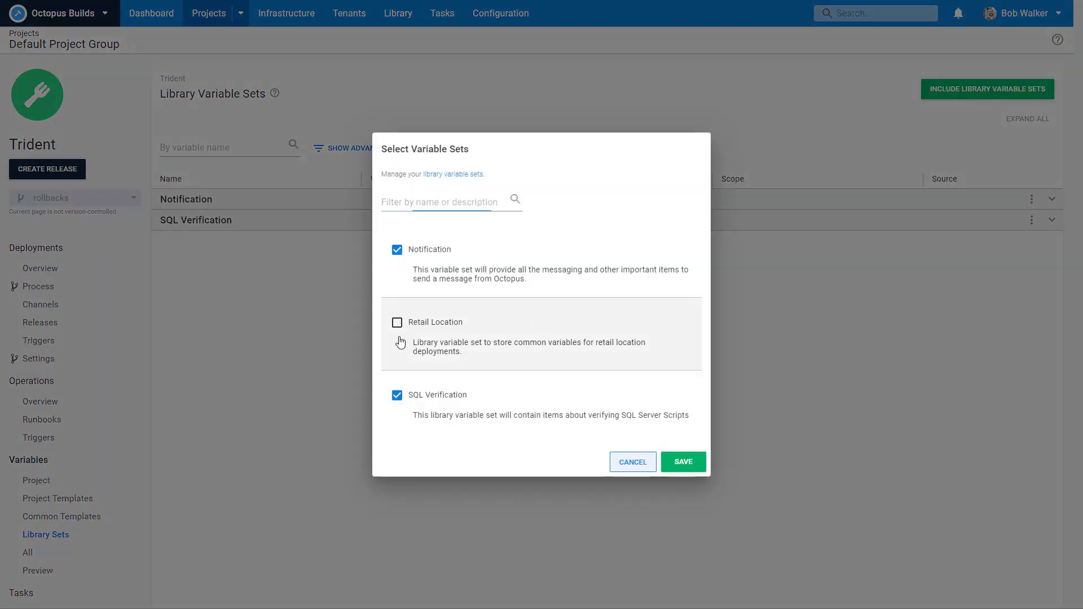
pyautogui.click(397, 322)
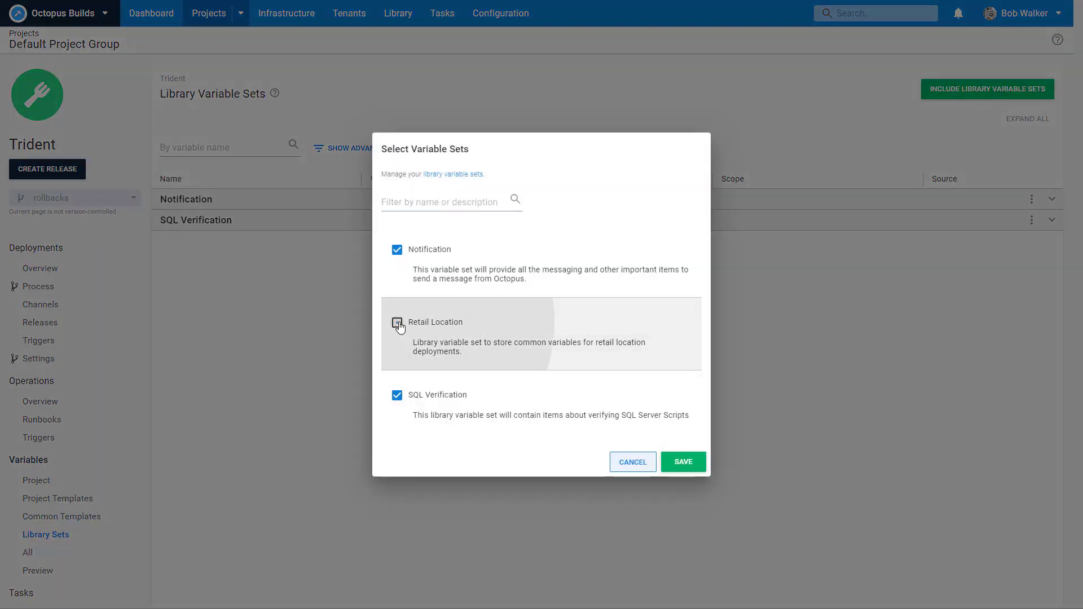
pyautogui.click(680, 461)
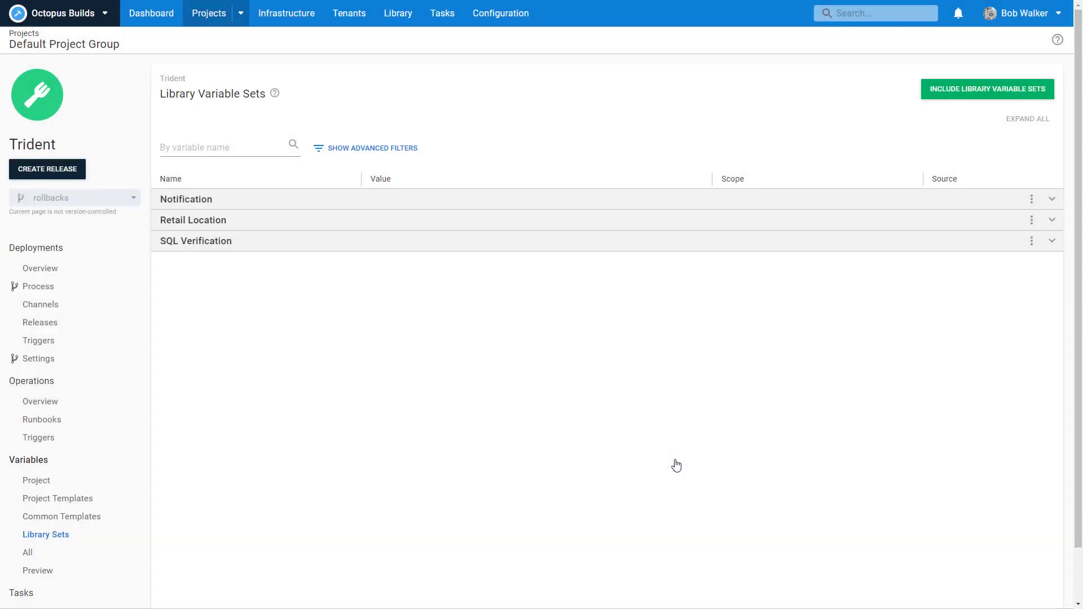
pyautogui.click(353, 21)
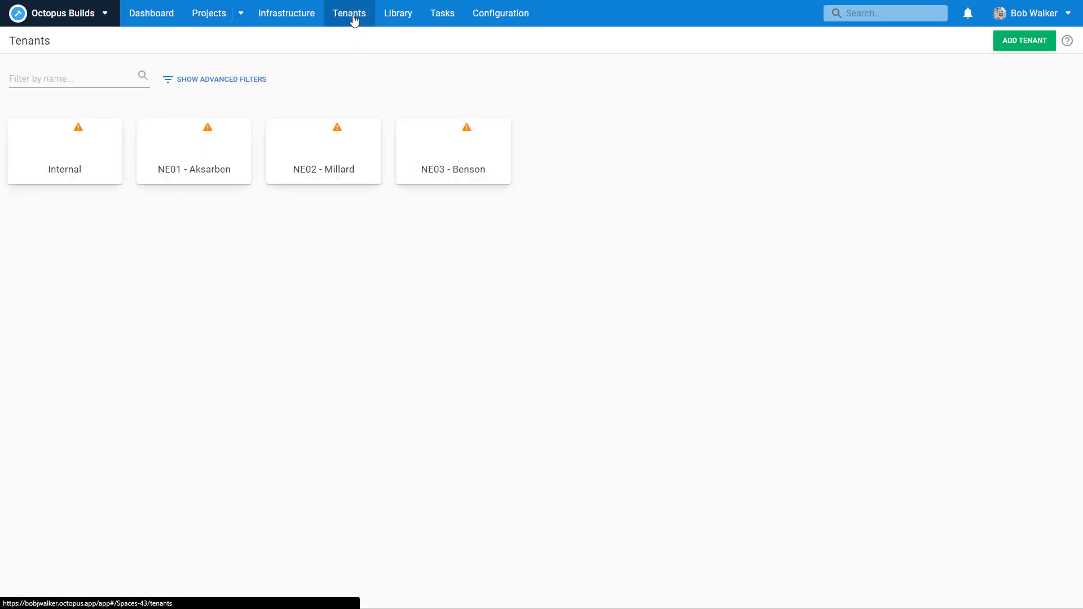
# Step: Set the Internal tenant's Retail Location Tenant Short Name to 'Int' and save it
pyautogui.click(92, 139)
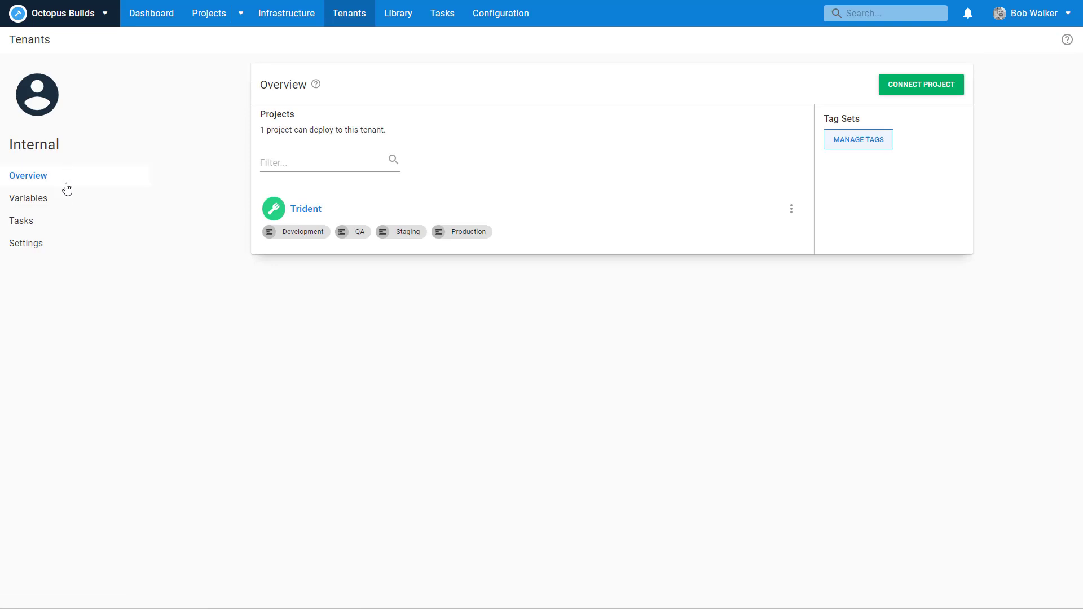
pyautogui.click(52, 201)
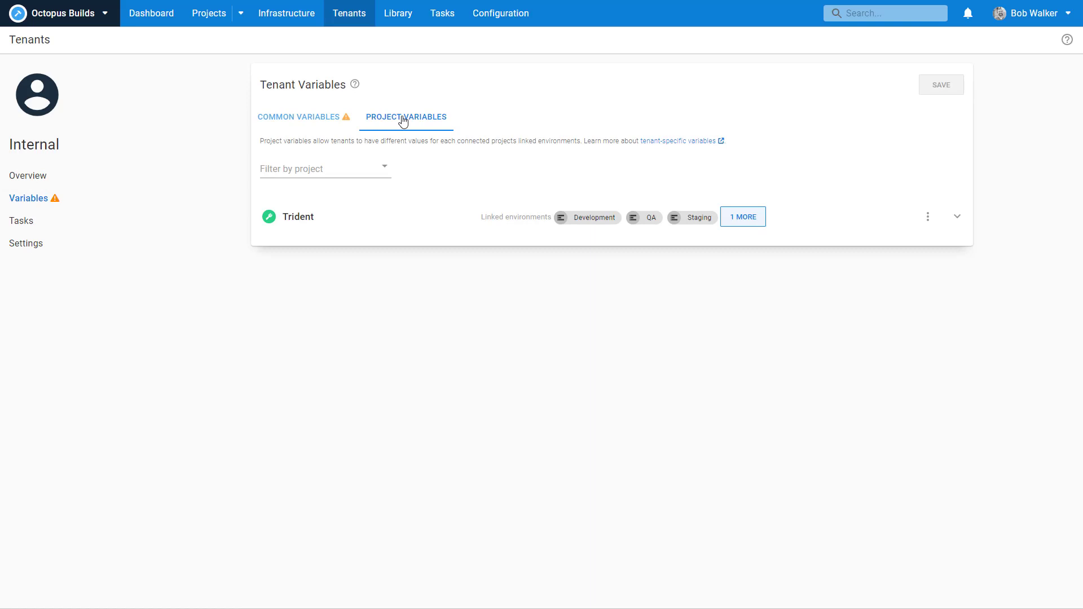
pyautogui.click(305, 120)
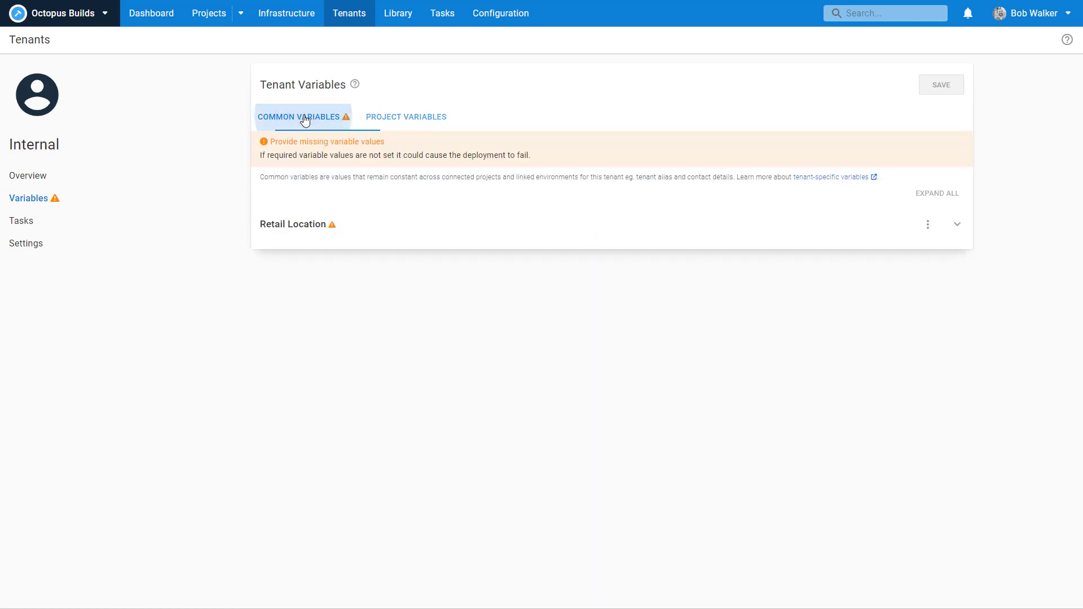
pyautogui.click(366, 227)
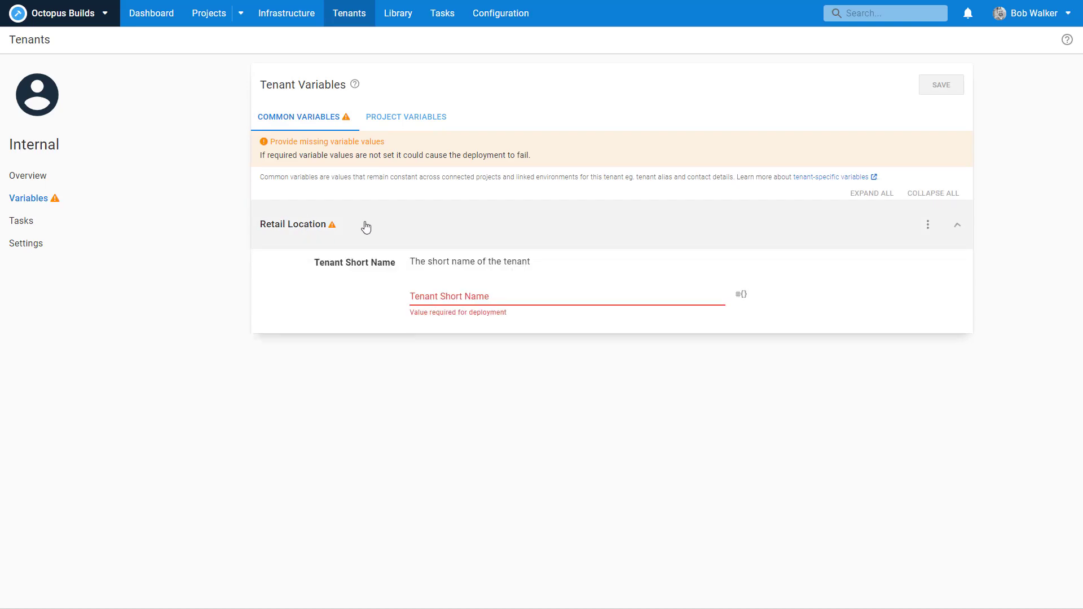
pyautogui.click(475, 299)
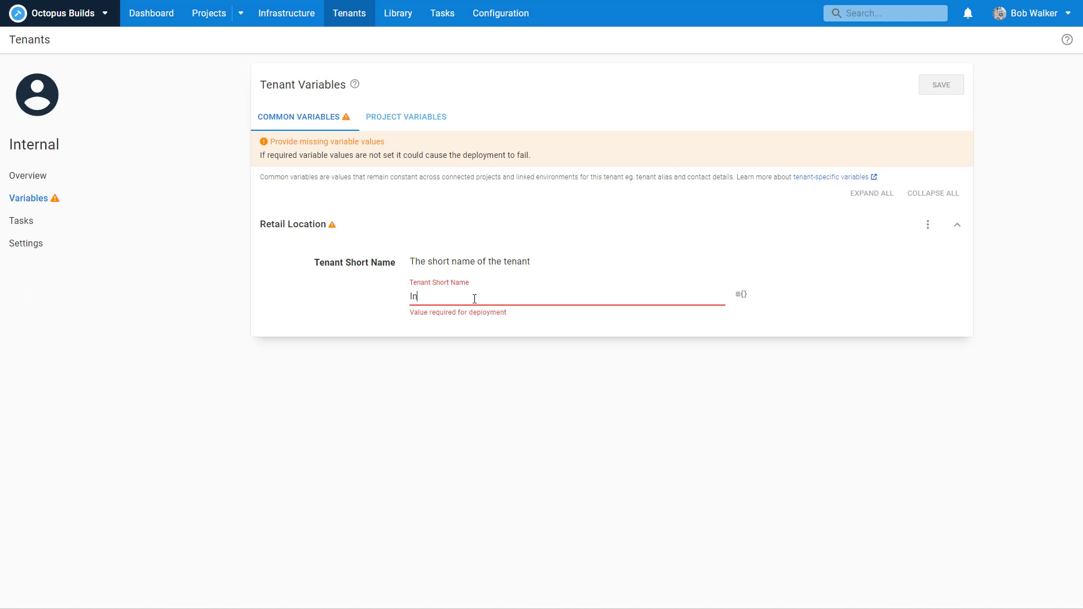
pyautogui.write('t')
pyautogui.click(941, 86)
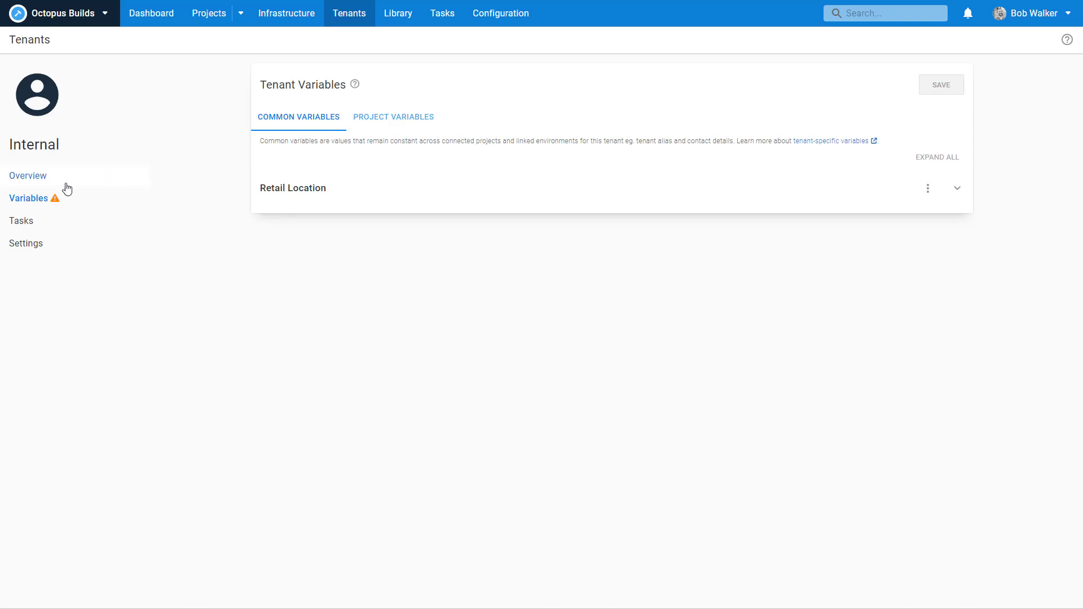
pyautogui.click(360, 25)
# Step: Save NE01 - Aksarben's Retail Location Tenant Short Name common variable
pyautogui.click(215, 138)
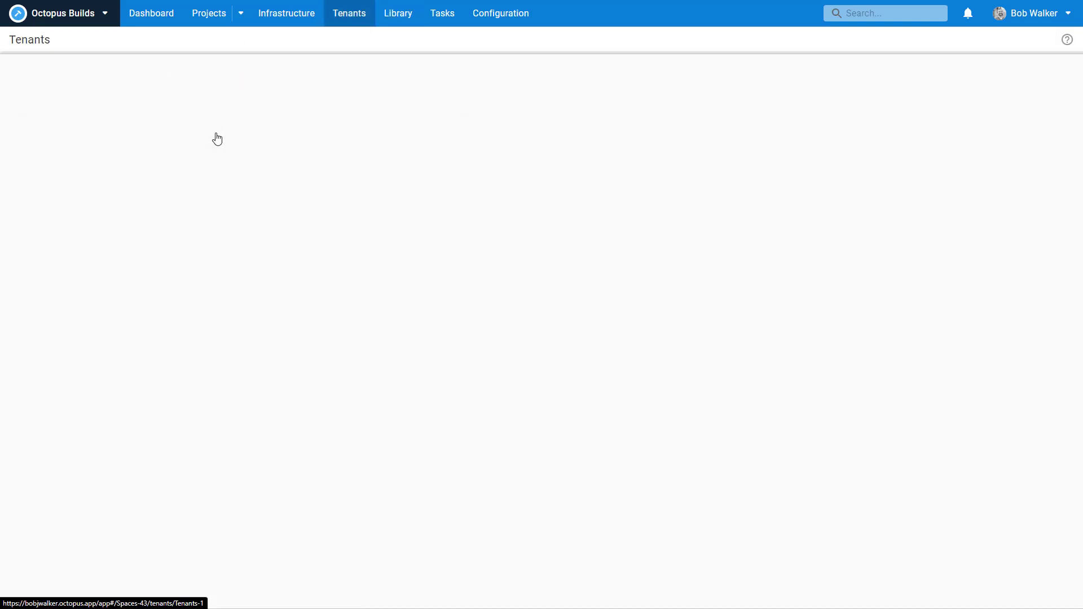
pyautogui.click(54, 202)
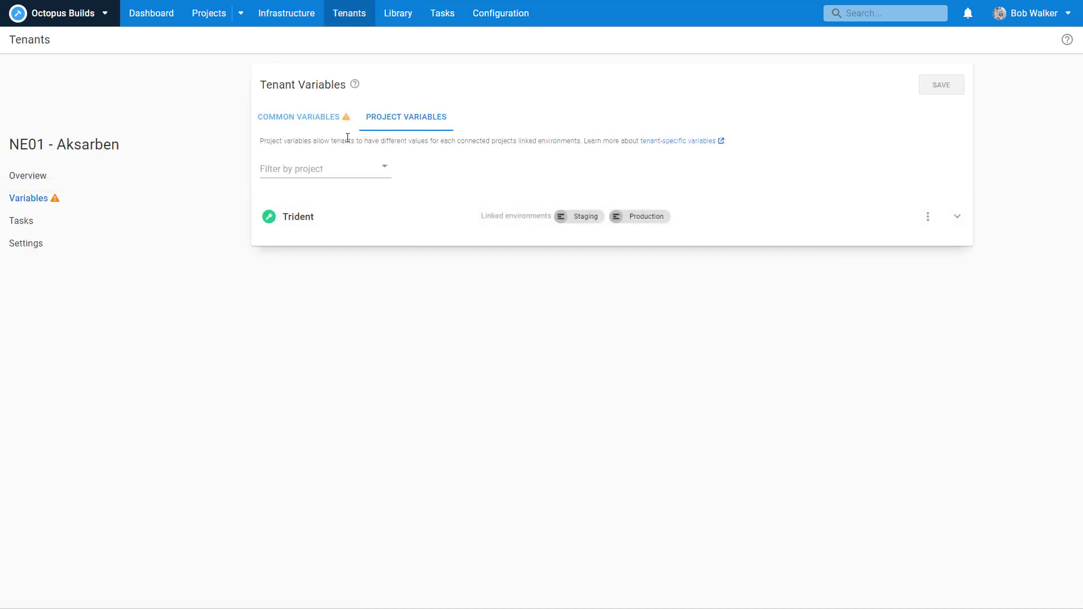
pyautogui.click(315, 117)
pyautogui.click(345, 212)
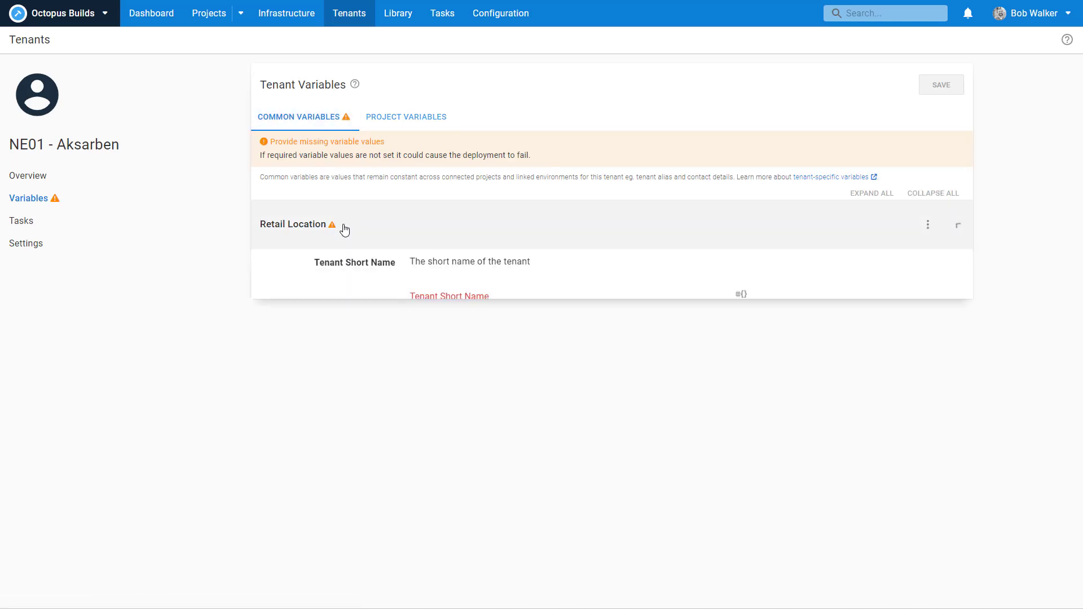
pyautogui.click(434, 297)
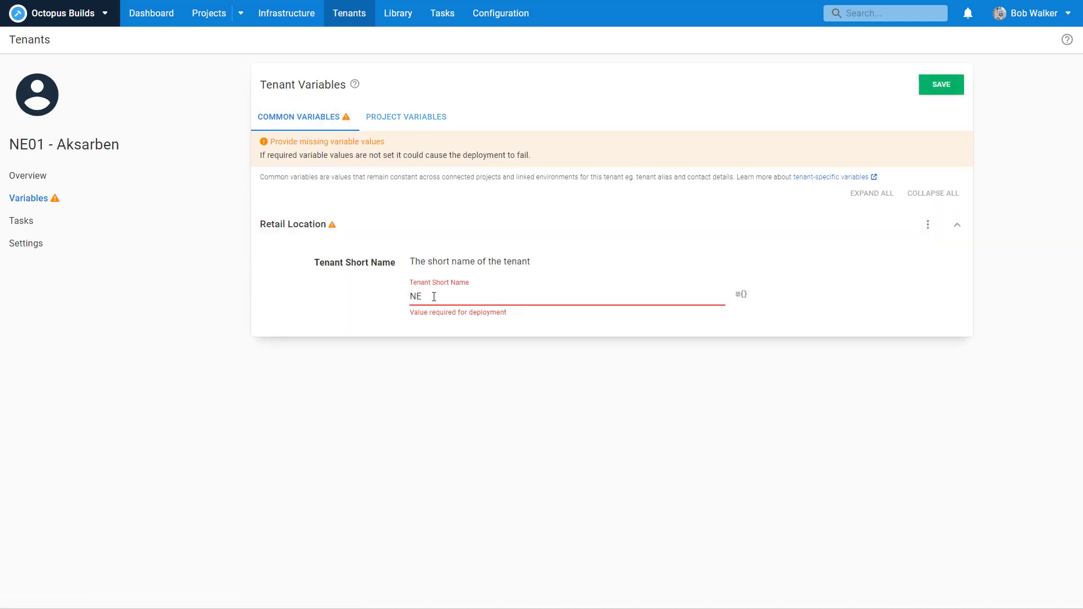
pyautogui.click(940, 91)
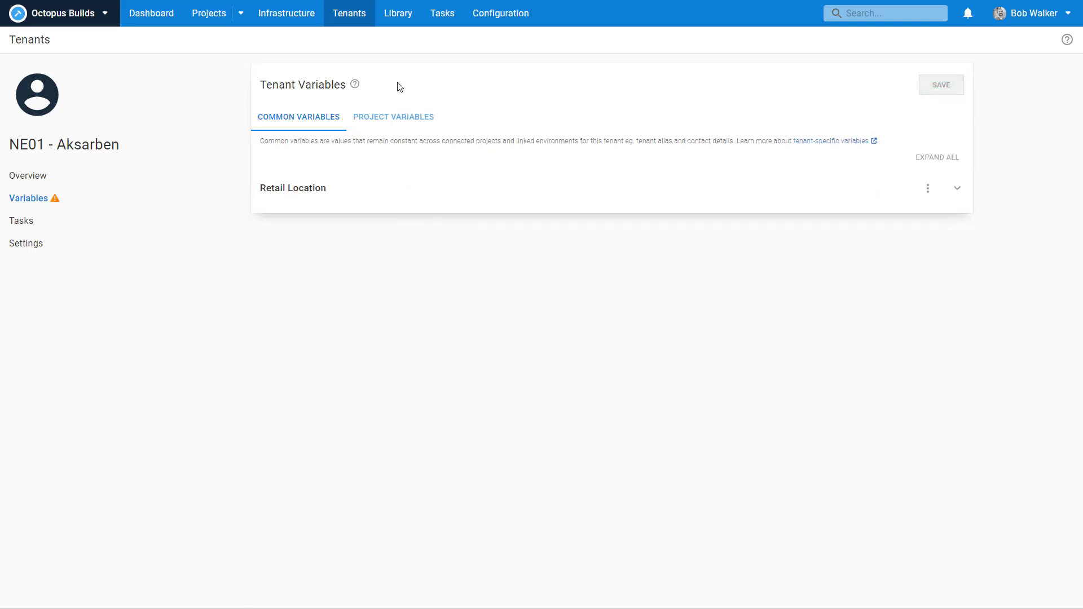
pyautogui.click(356, 22)
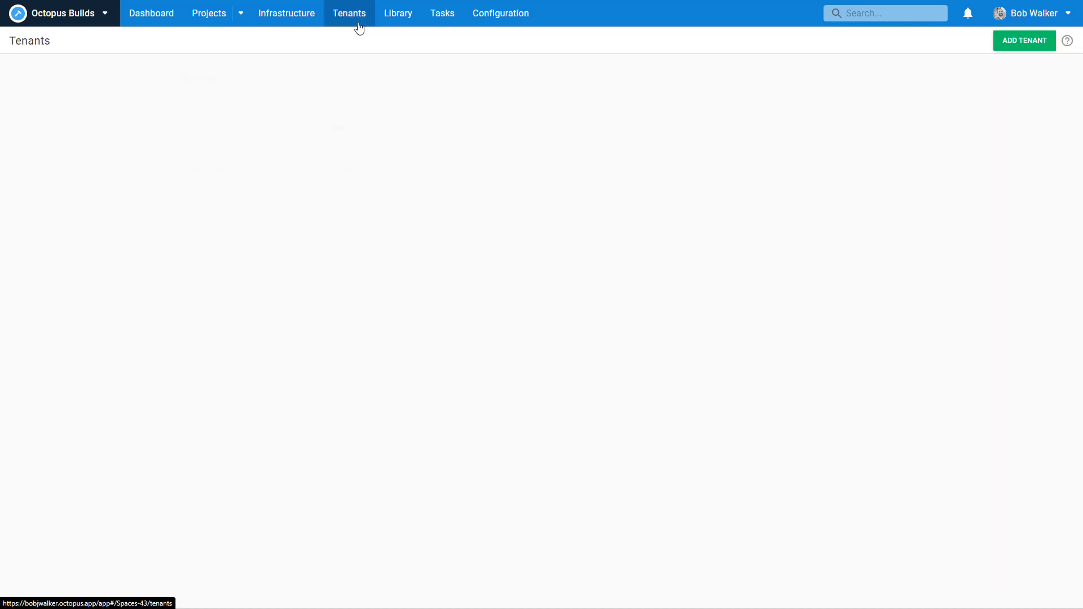
# Step: Add Staging to NE02 - Millard's connected environments for the Trident project
pyautogui.click(350, 144)
pyautogui.click(60, 198)
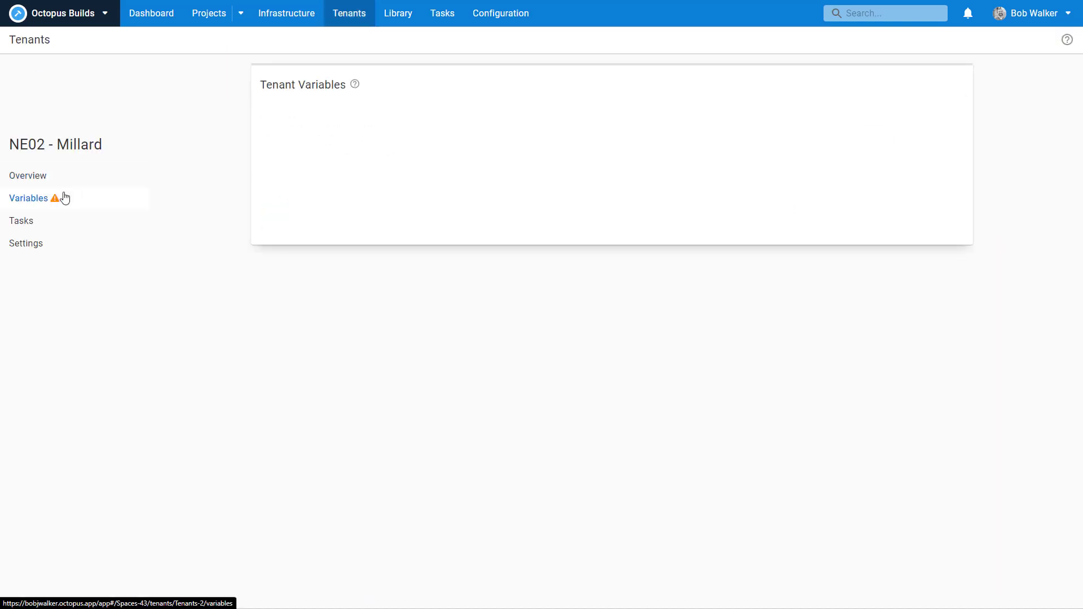
pyautogui.click(373, 226)
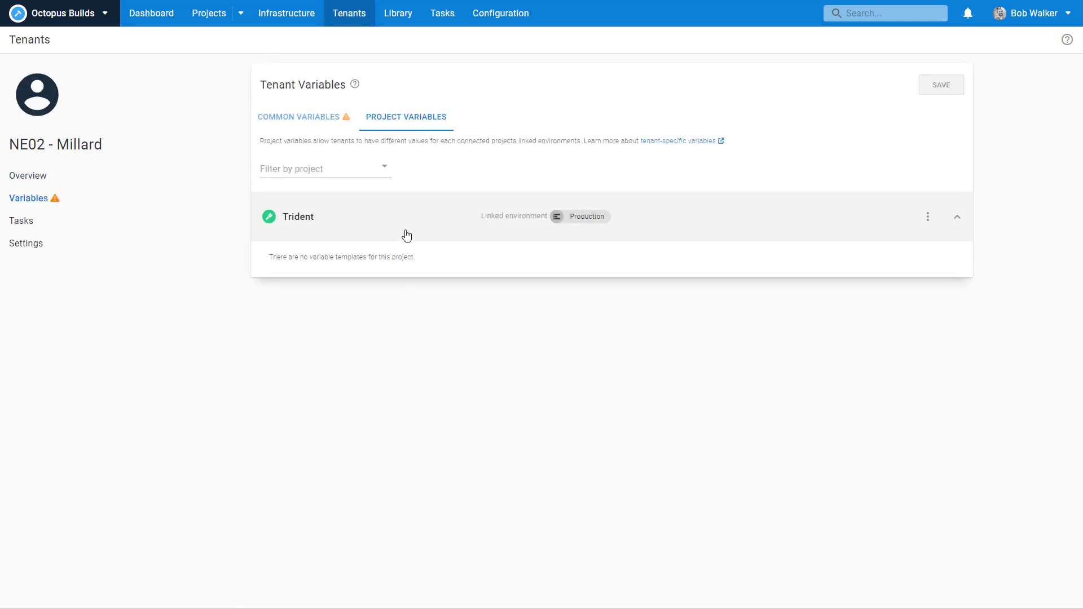
pyautogui.click(61, 179)
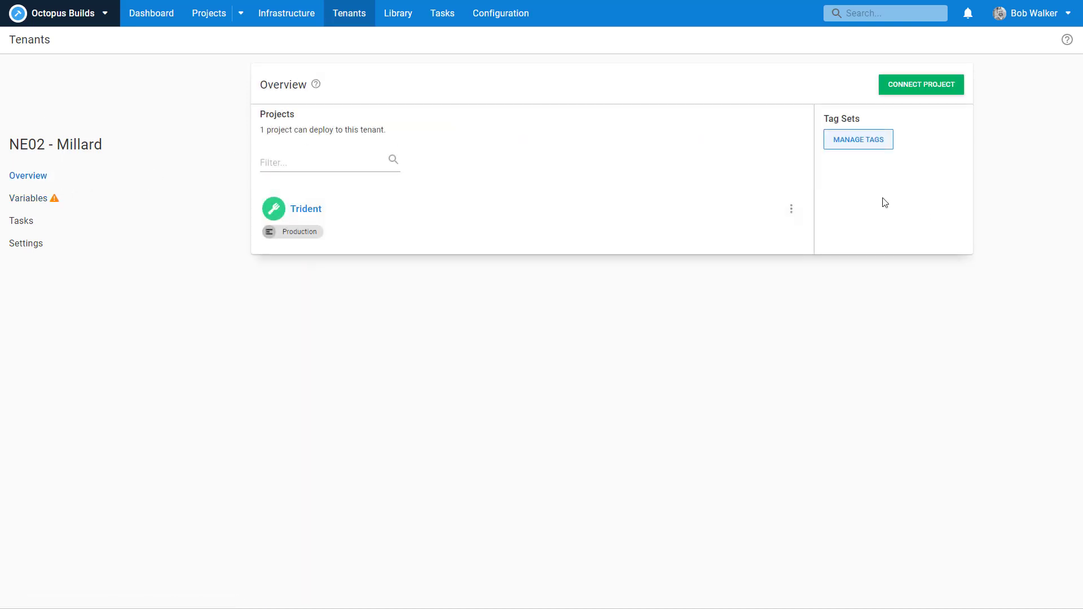
pyautogui.click(793, 211)
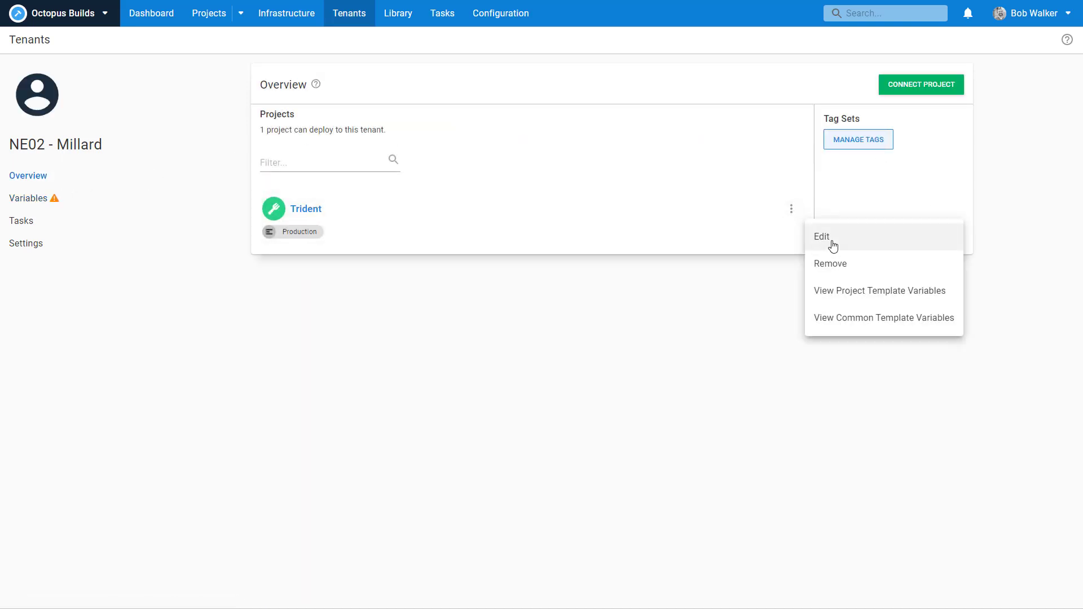
pyautogui.click(828, 239)
pyautogui.click(548, 305)
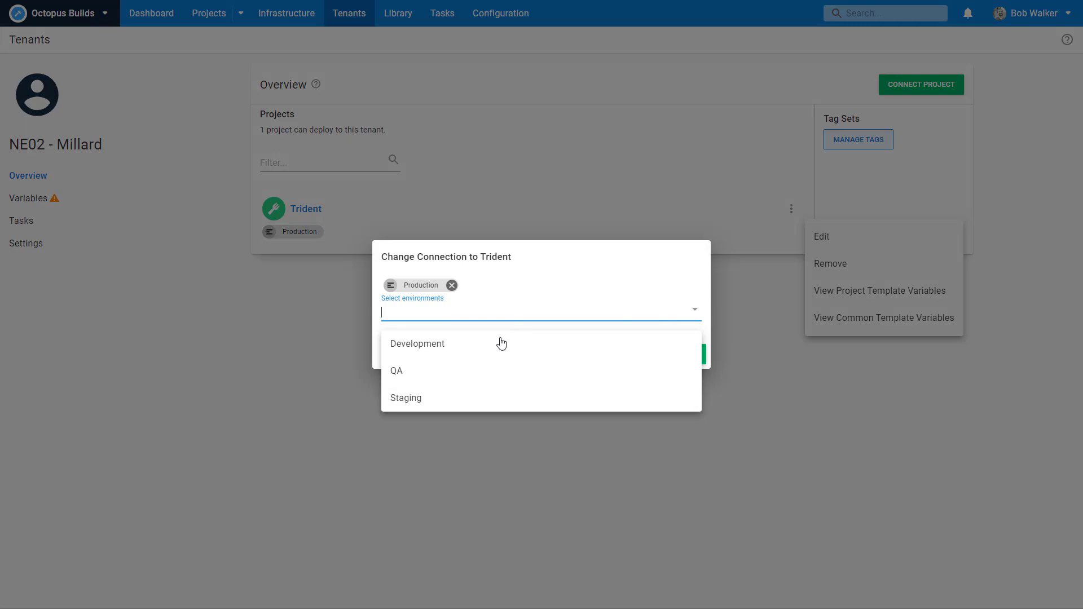
pyautogui.click(474, 394)
pyautogui.click(660, 354)
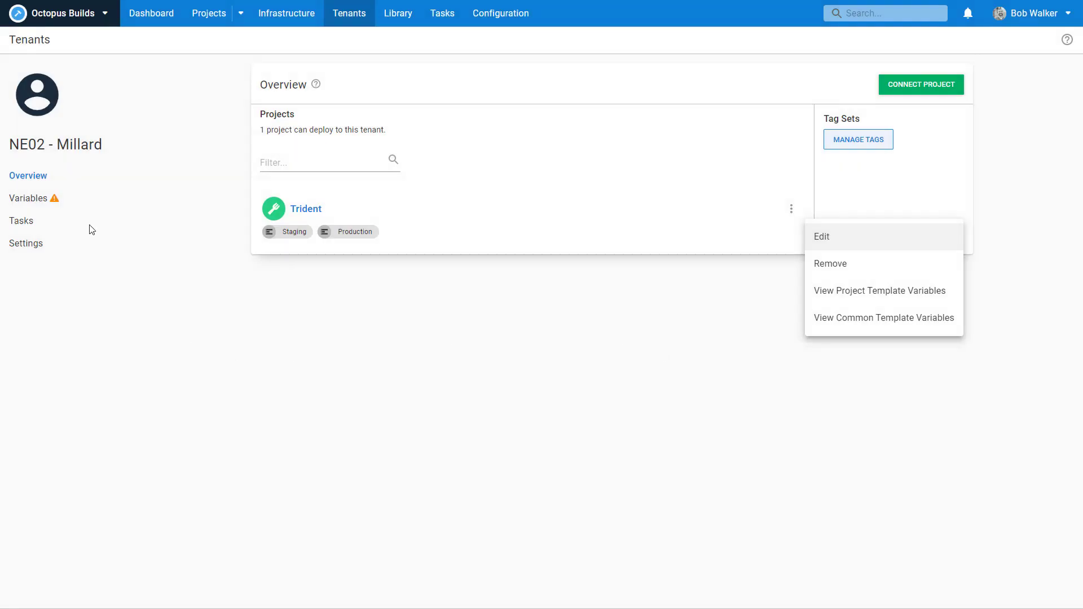
pyautogui.click(59, 201)
# Step: Set NE02 - Millard's Retail Location Tenant Short Name to NE02 and save
pyautogui.click(34, 199)
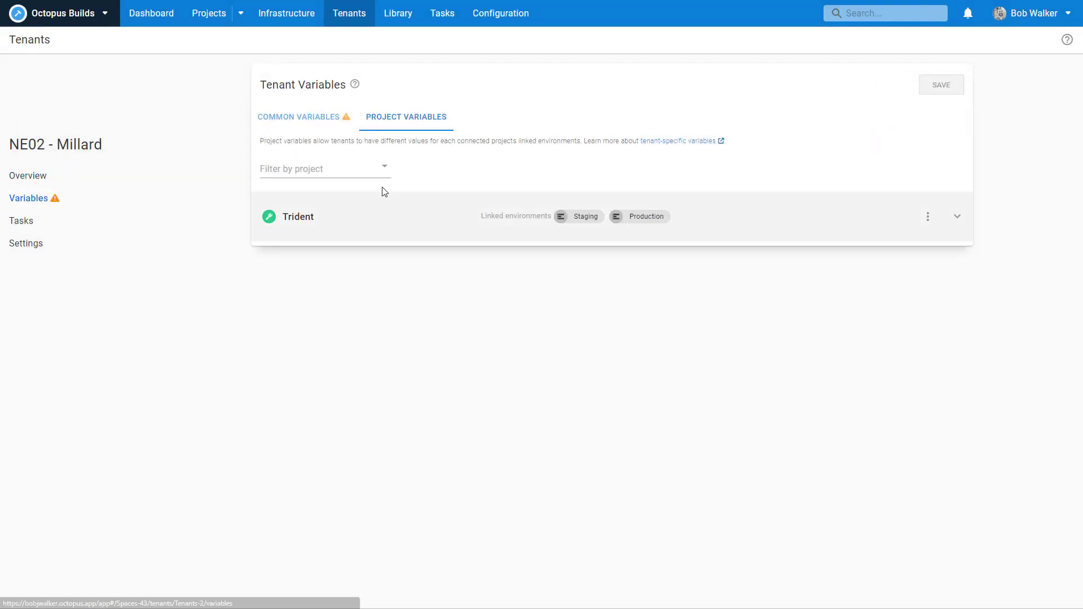
pyautogui.click(319, 119)
pyautogui.click(389, 225)
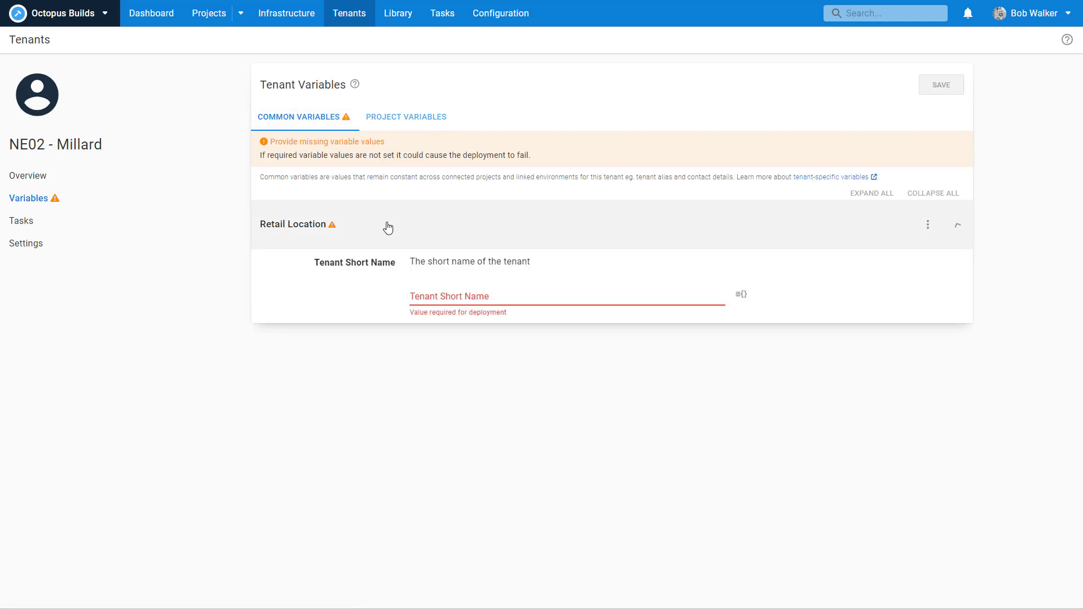
pyautogui.click(423, 295)
pyautogui.write('NE02')
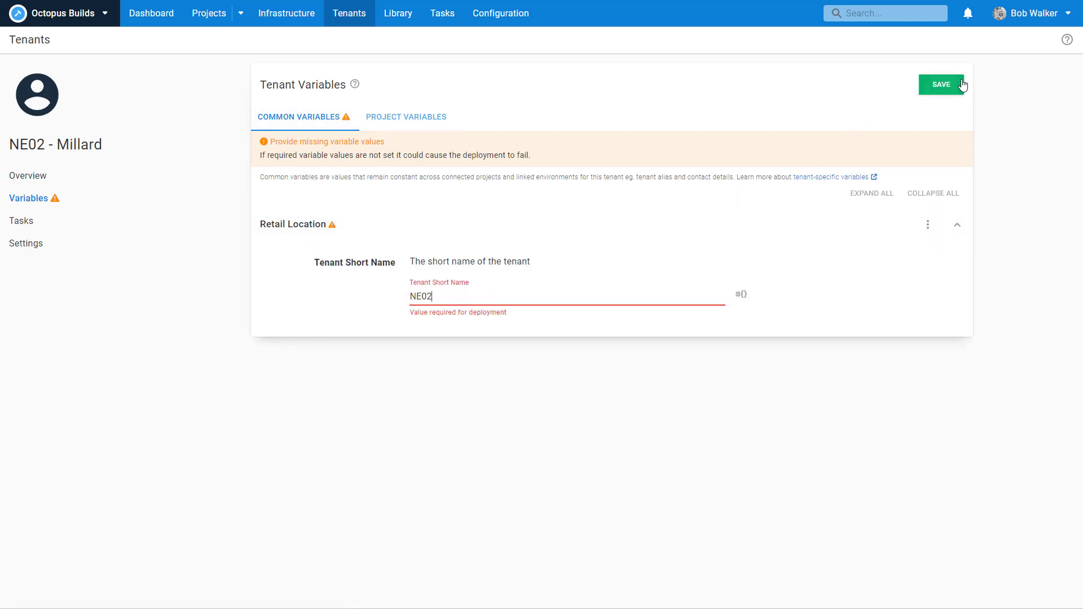
pyautogui.click(939, 86)
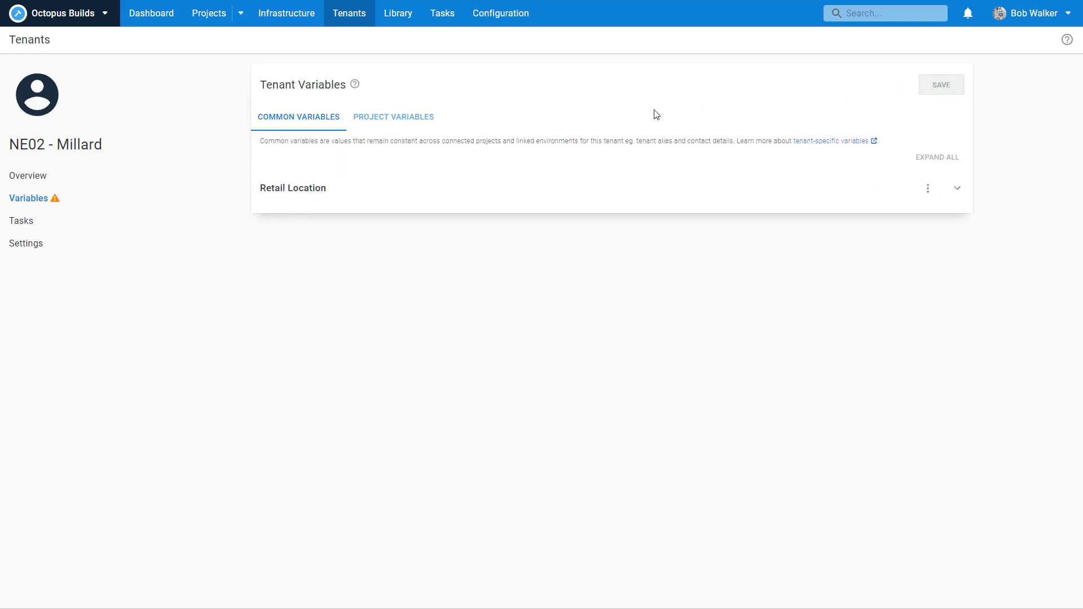
pyautogui.click(355, 13)
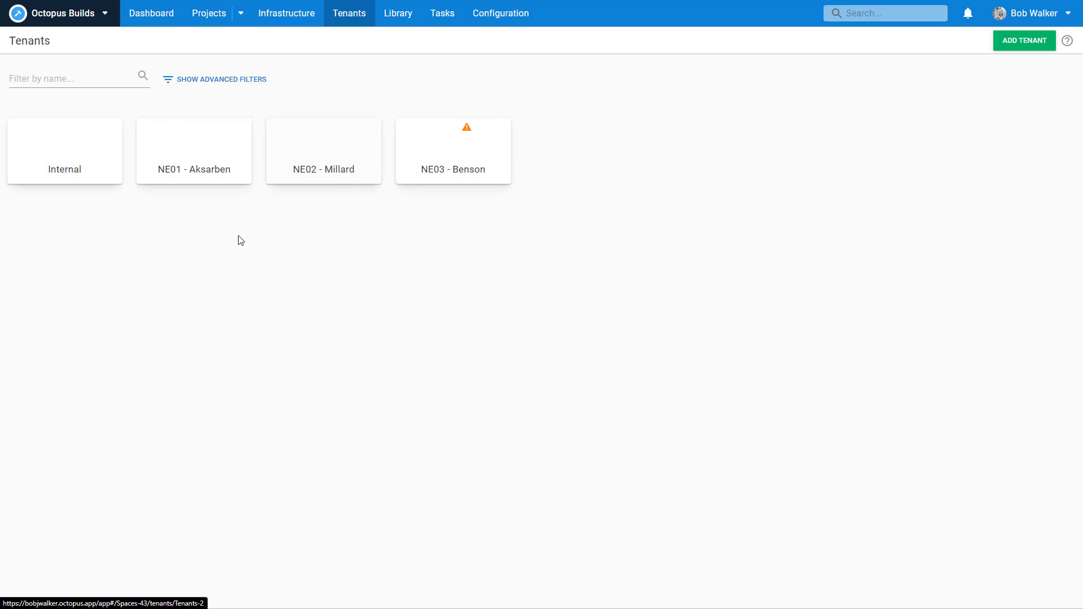
# Step: Enter NE03 as NE03 - Benson's Retail Location Tenant Short Name and save it
pyautogui.click(489, 150)
pyautogui.click(90, 198)
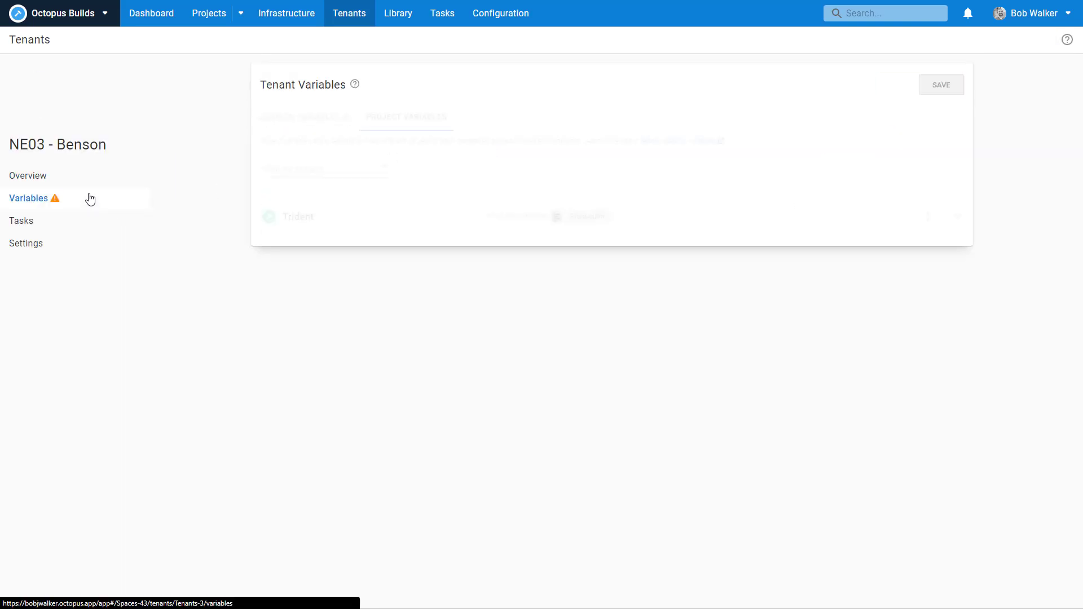
pyautogui.click(321, 125)
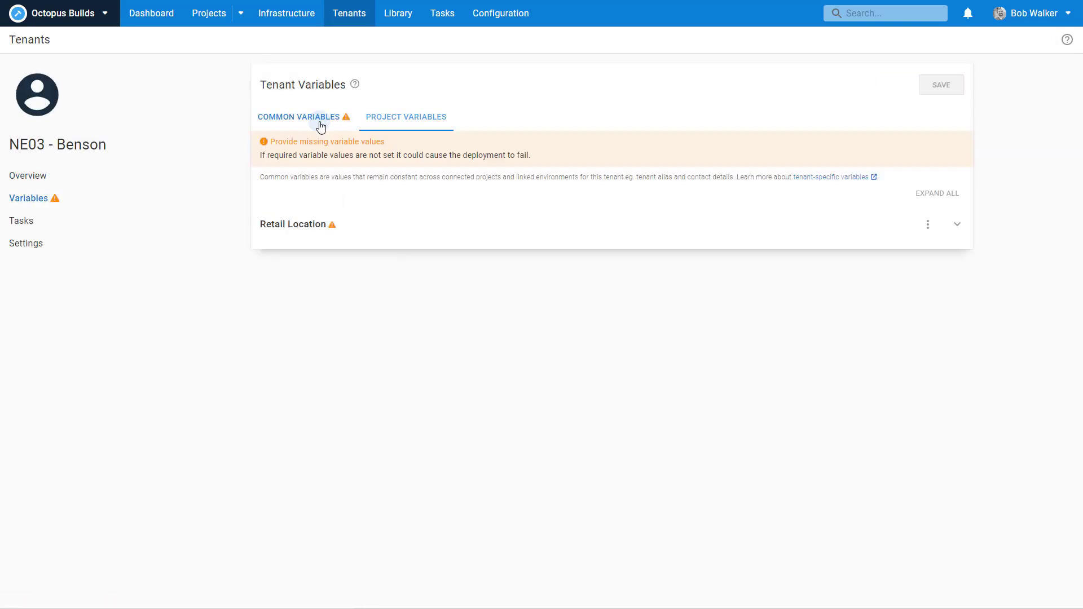
pyautogui.click(461, 221)
pyautogui.click(424, 294)
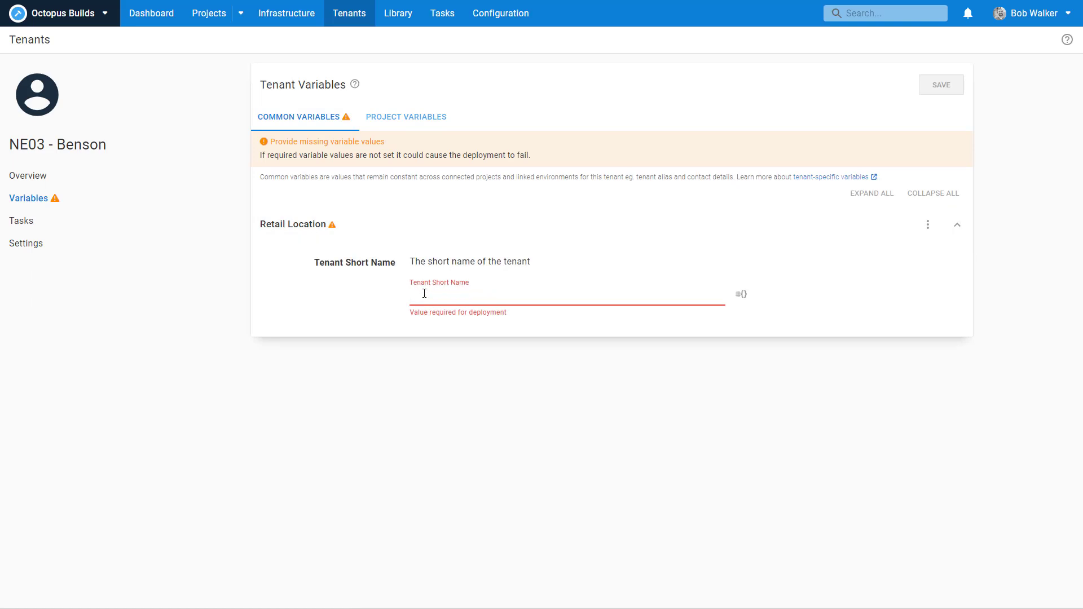
pyautogui.write('NE03')
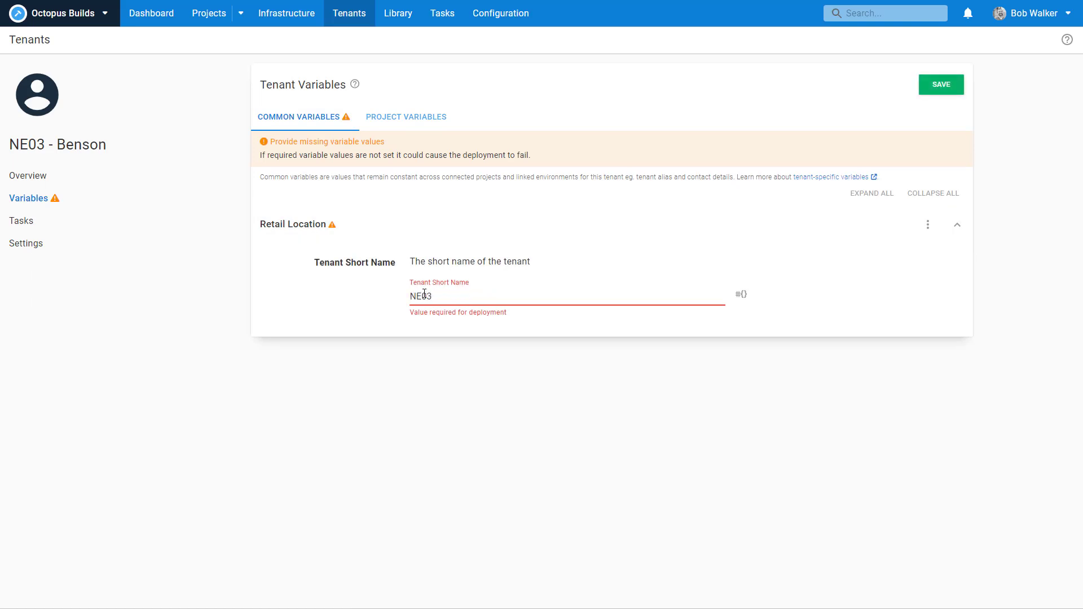
pyautogui.click(941, 84)
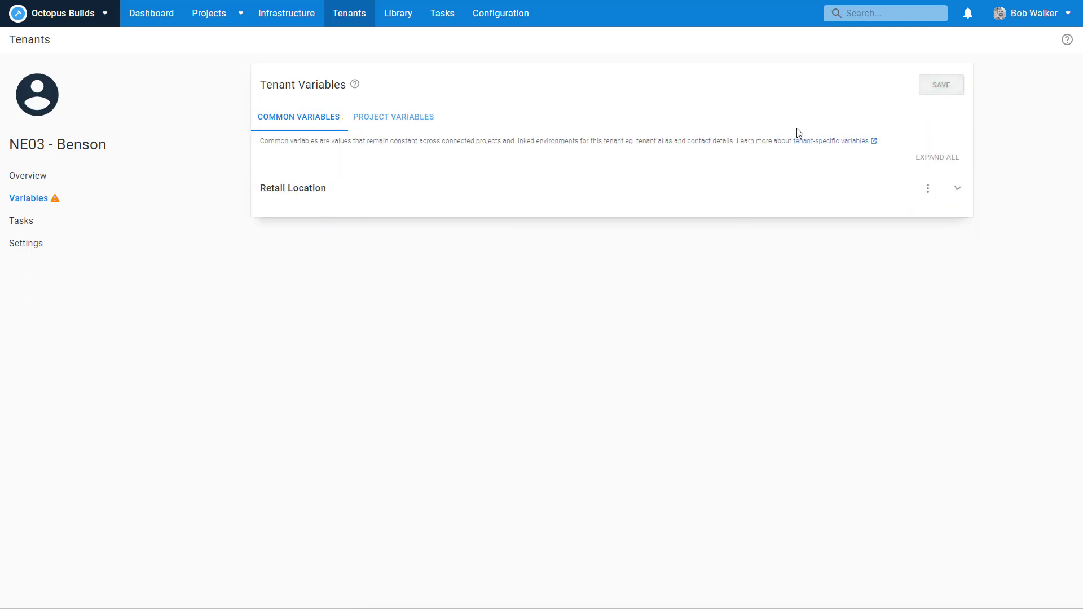
pyautogui.doubleClick(49, 146)
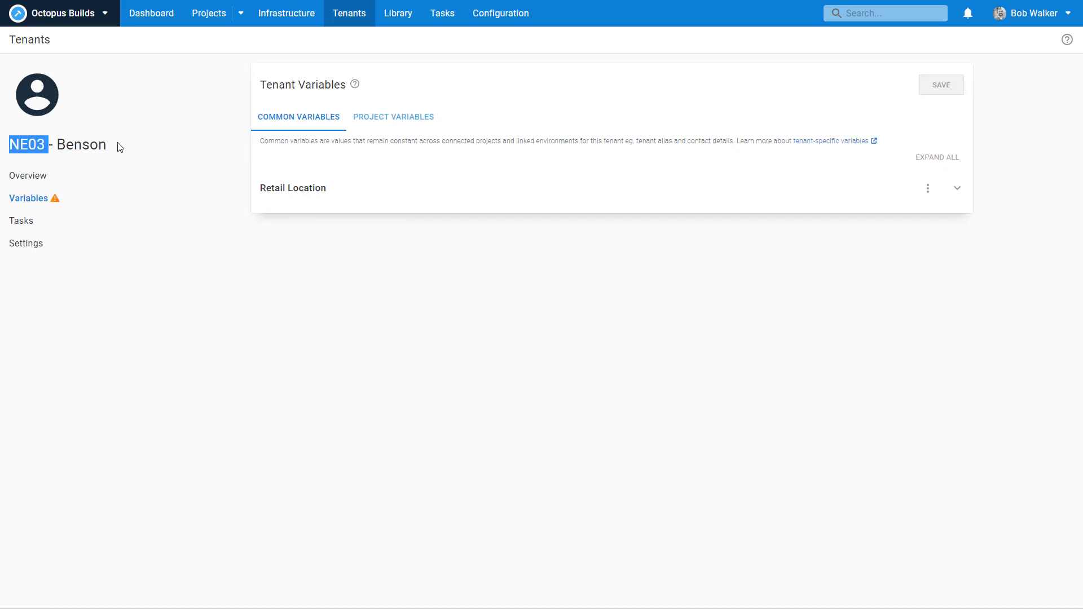
pyautogui.click(48, 145)
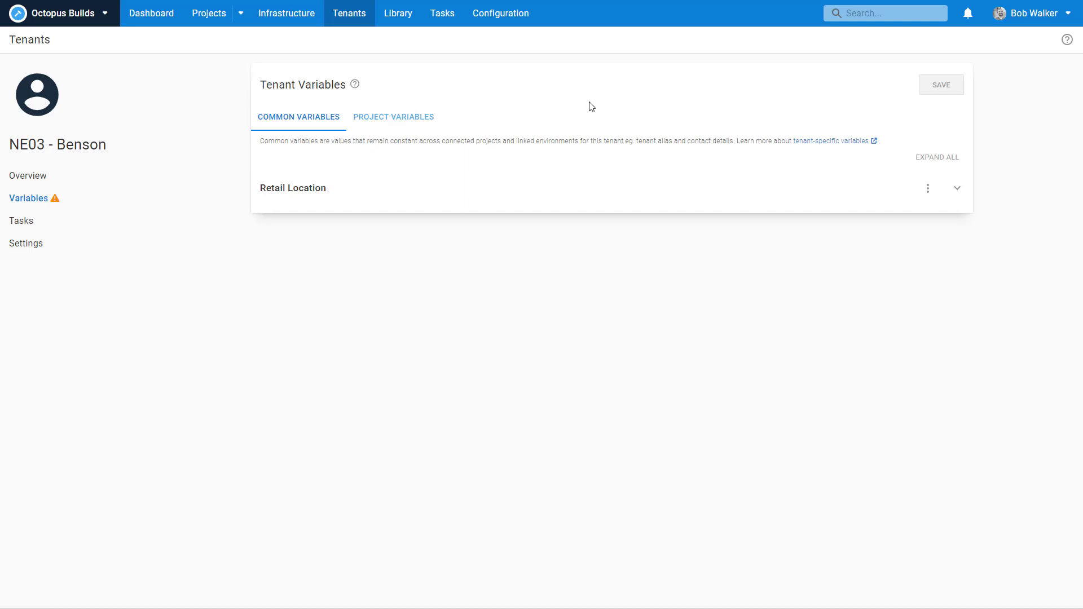
pyautogui.click(210, 15)
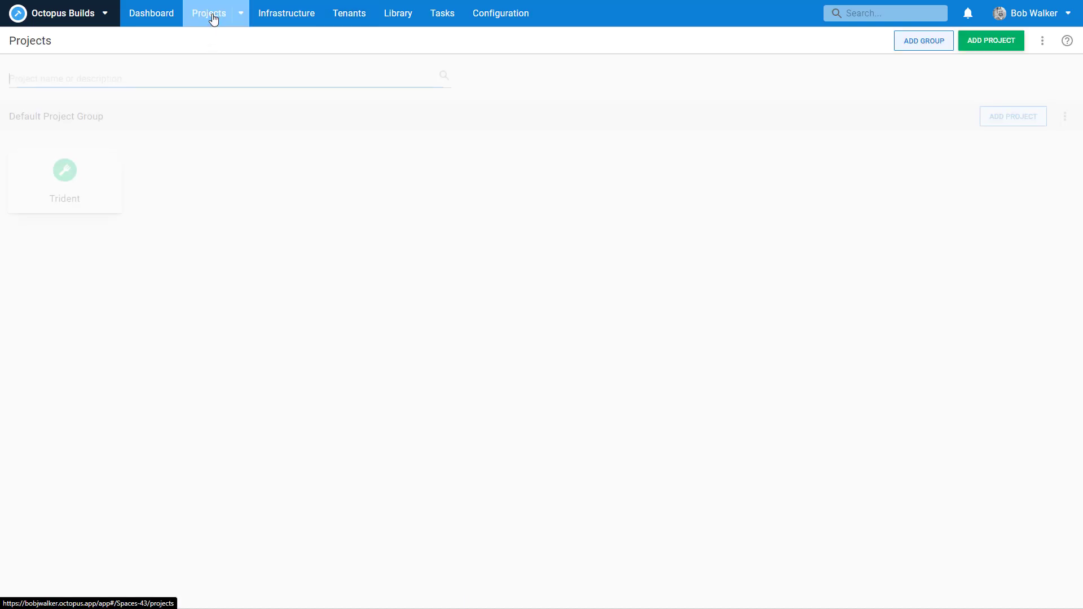
# Step: Copy the #{Retail.Tenant.ShortName} reference from Trident's common variable templates
pyautogui.click(106, 195)
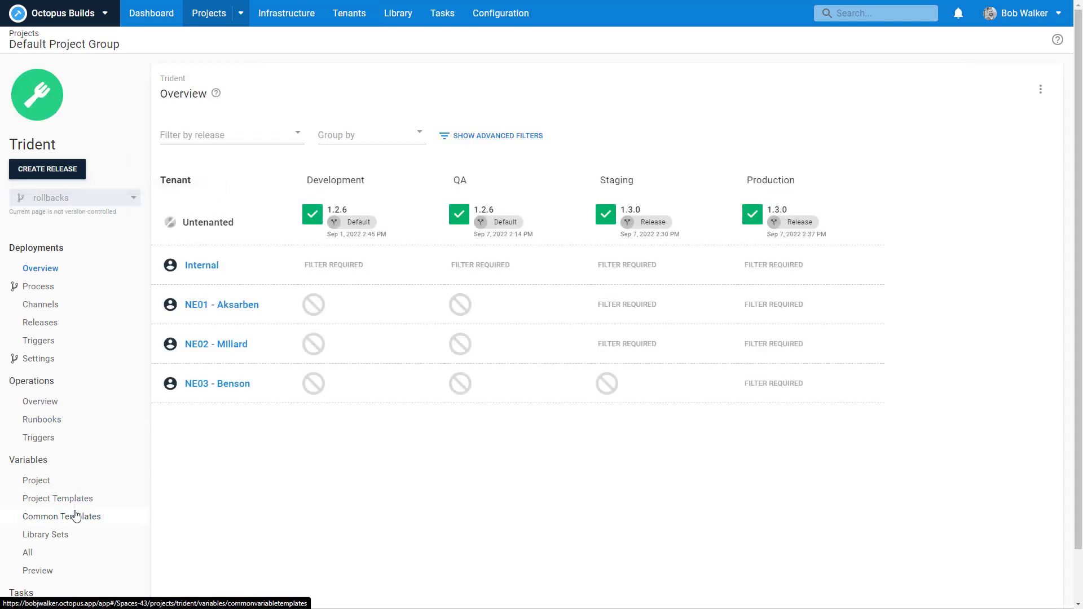
pyautogui.click(77, 516)
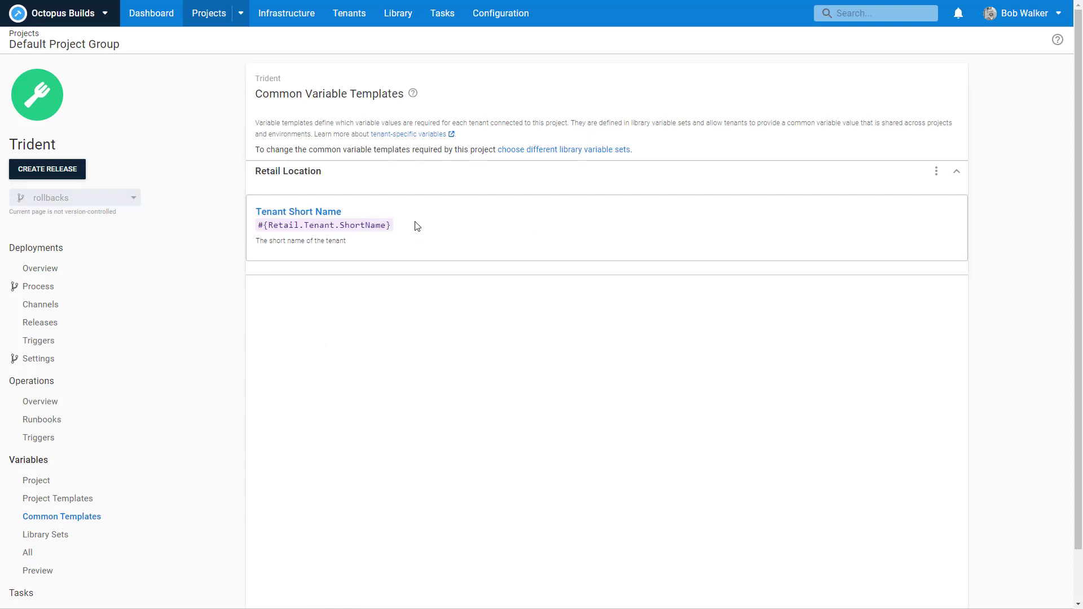
pyautogui.moveTo(390, 225); pyautogui.dragTo(257, 225)
pyautogui.hotkey('ctrl', 'c')
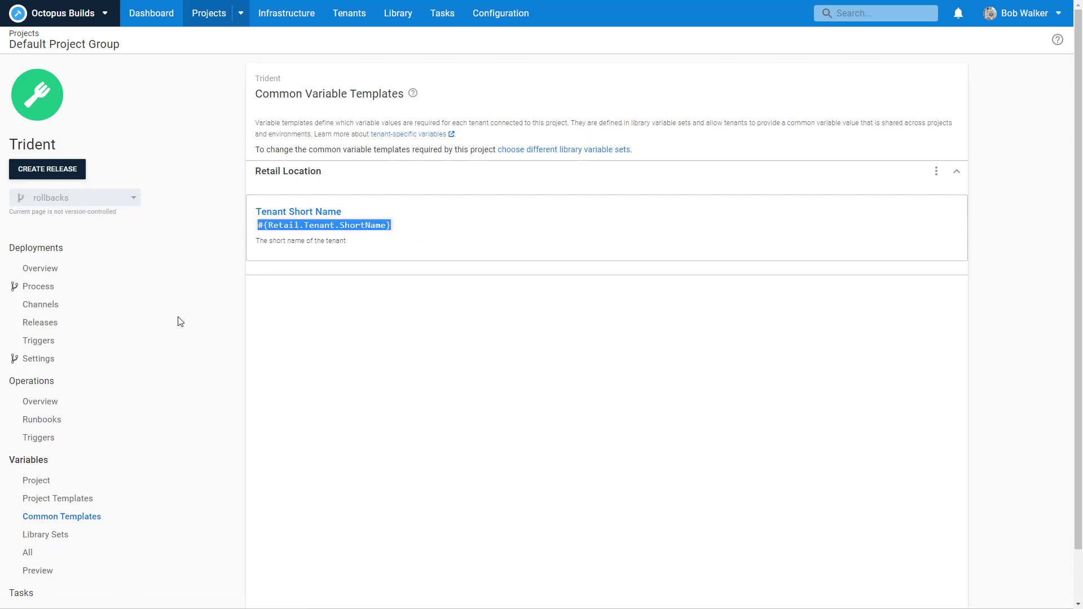
pyautogui.click(68, 481)
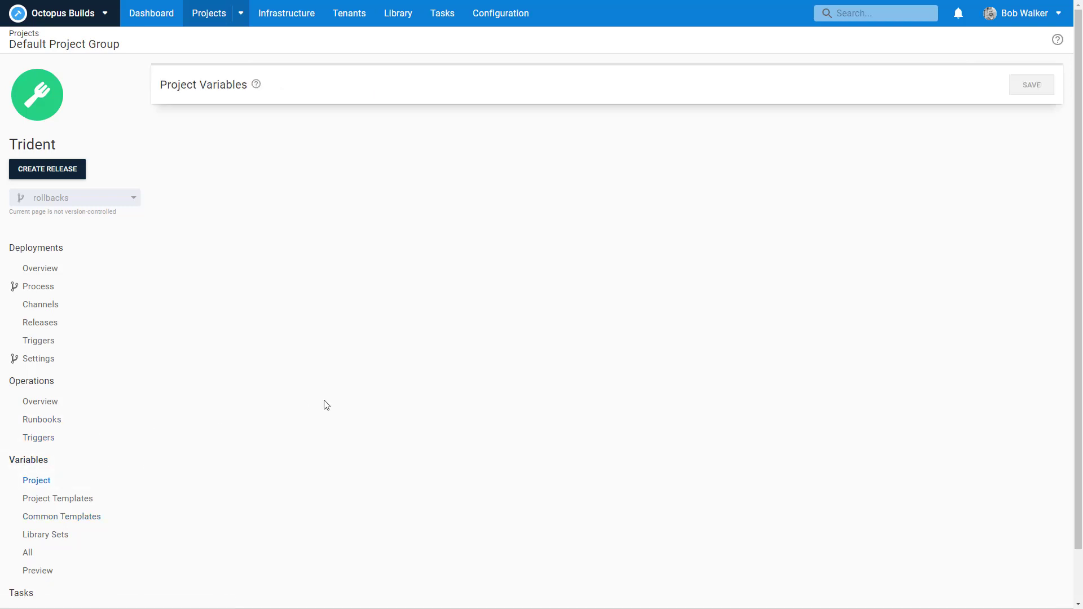
# Step: Append _#{Retail.Tenant.ShortName} to both Project.Database.Name values and save the variables
pyautogui.click(443, 377)
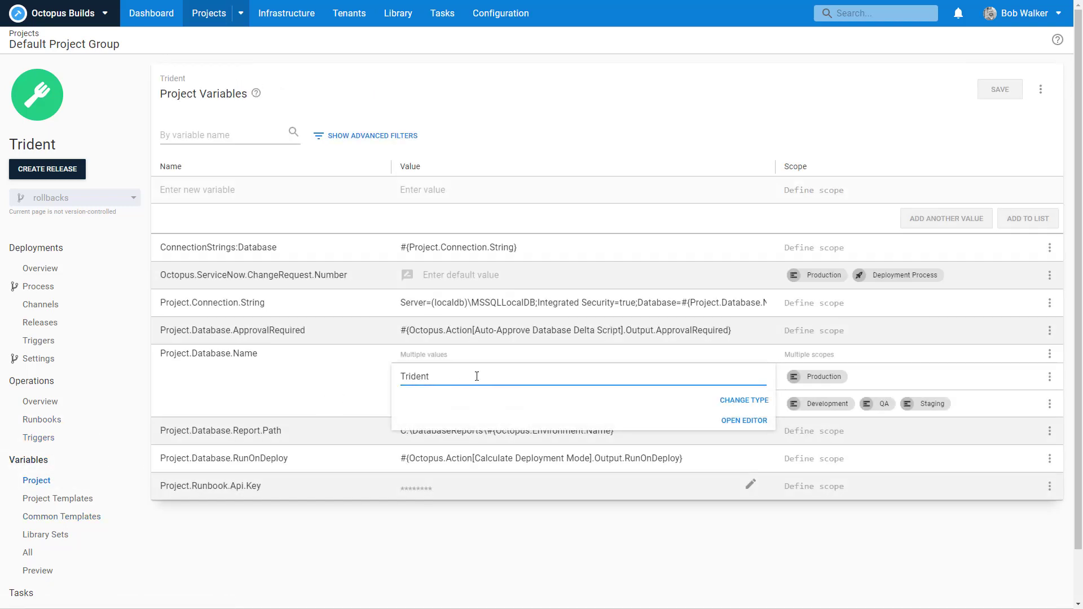
pyautogui.write('_')
pyautogui.hotkey('ctrl', 'v')
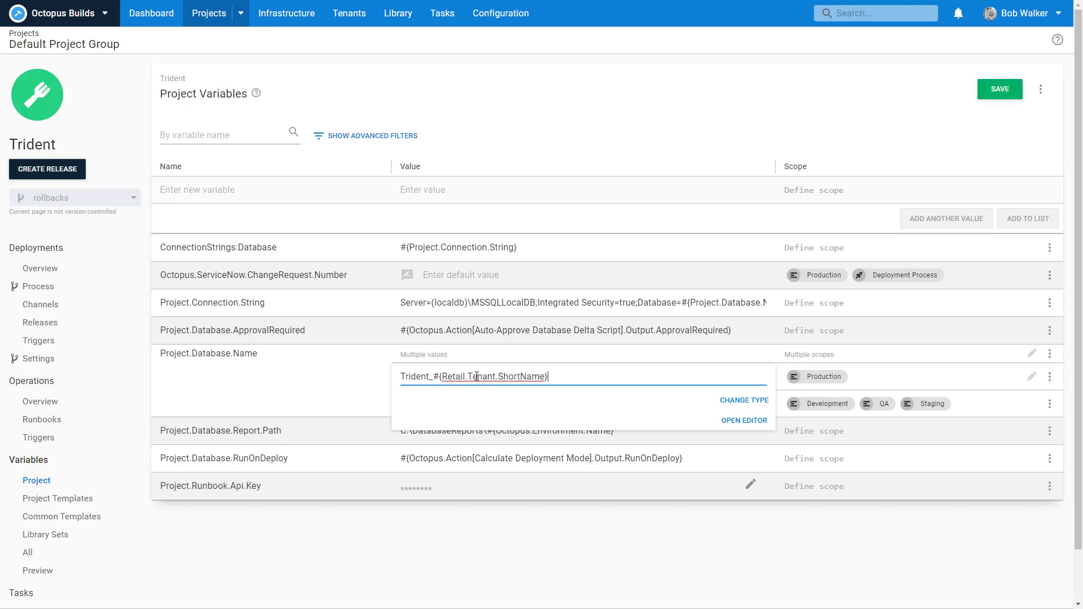
pyautogui.click(369, 398)
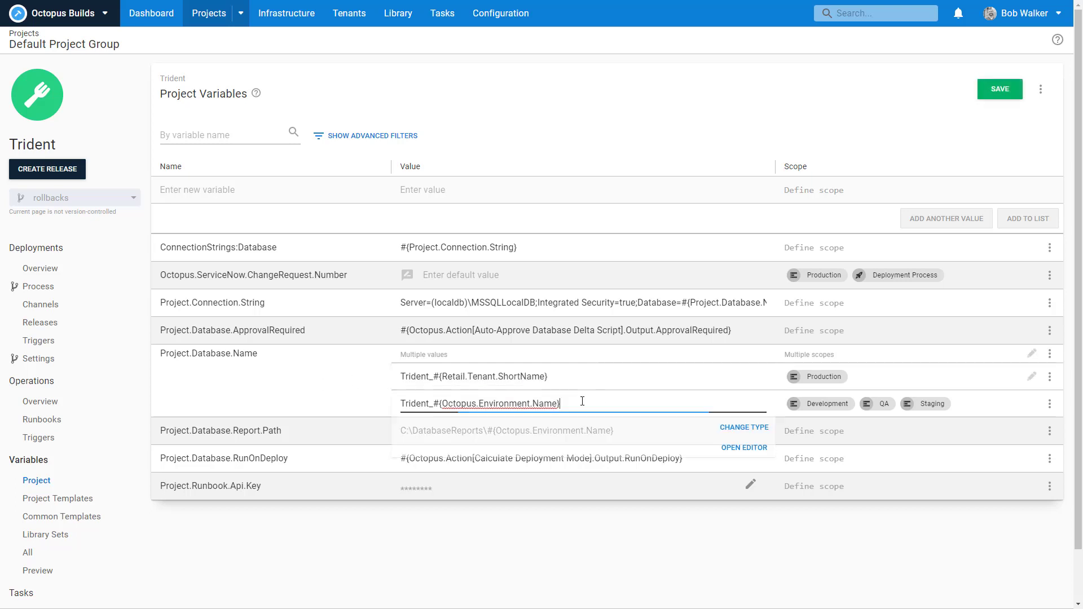
pyautogui.write('_')
pyautogui.hotkey('ctrl', 'v')
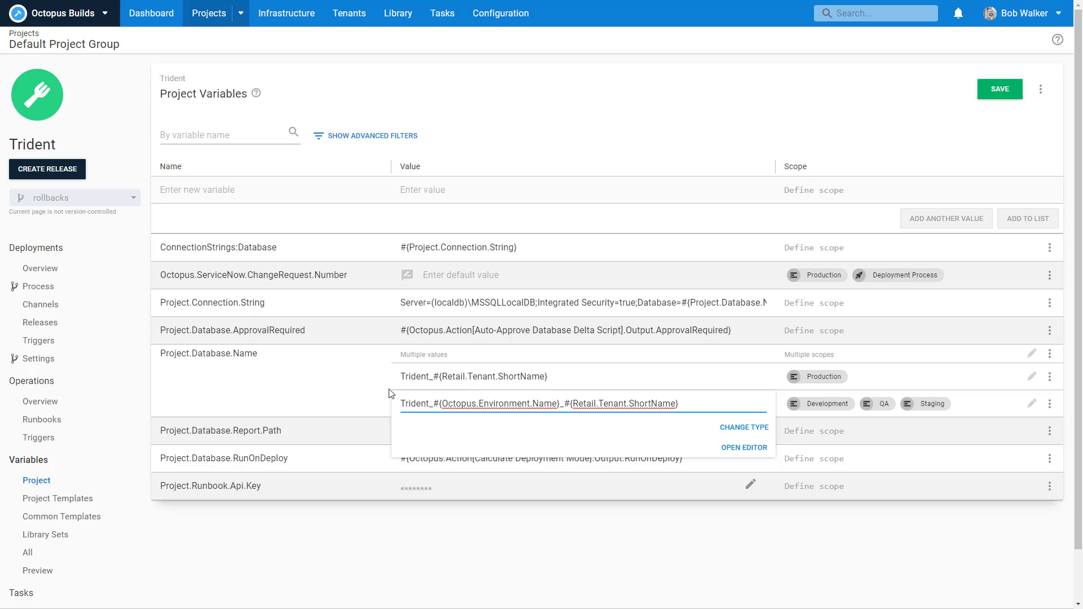
pyautogui.click(304, 399)
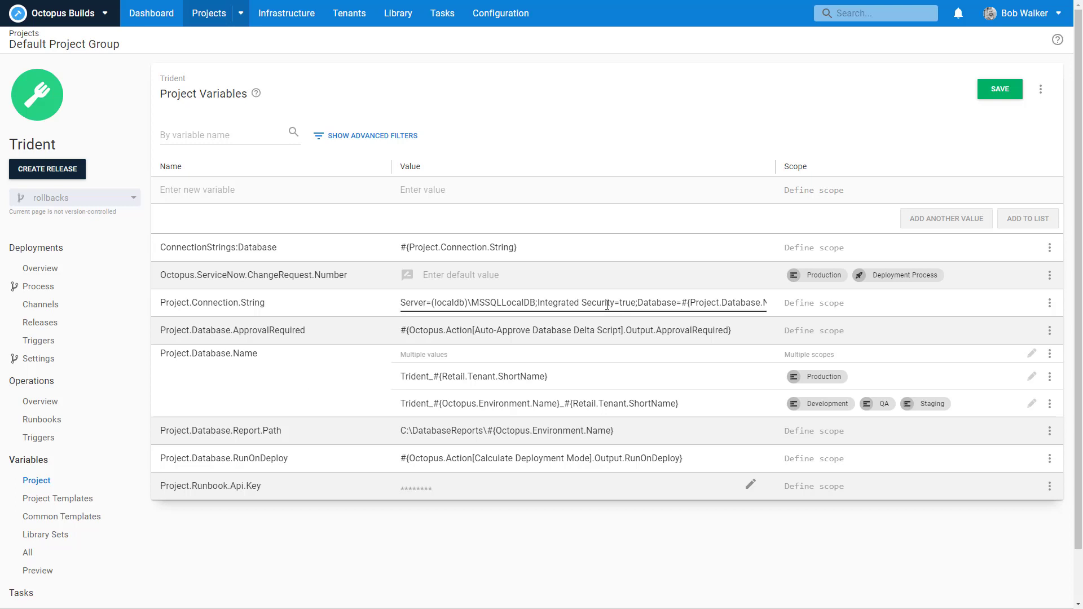
pyautogui.click(996, 96)
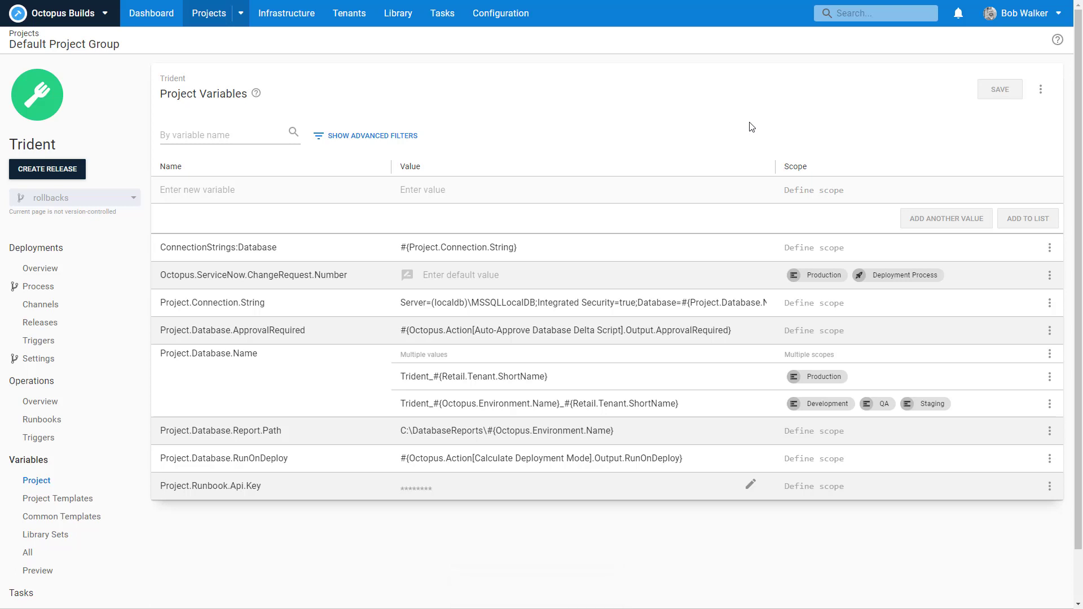
# Step: Scroll through Trident's twelve deployment process steps and return to the top
pyautogui.click(67, 286)
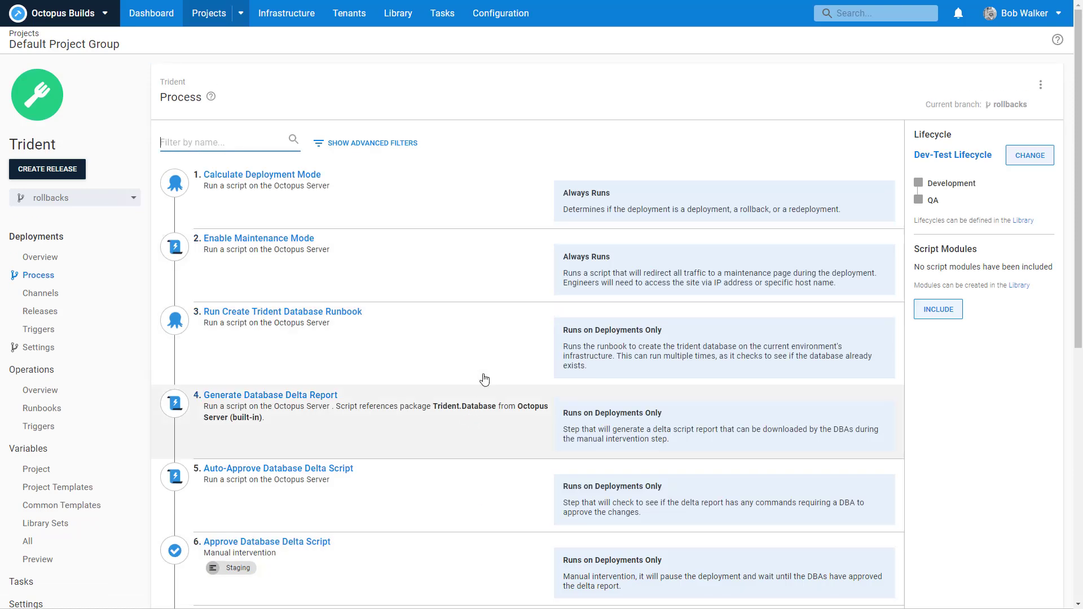
pyautogui.scroll(-8, 478, 377)
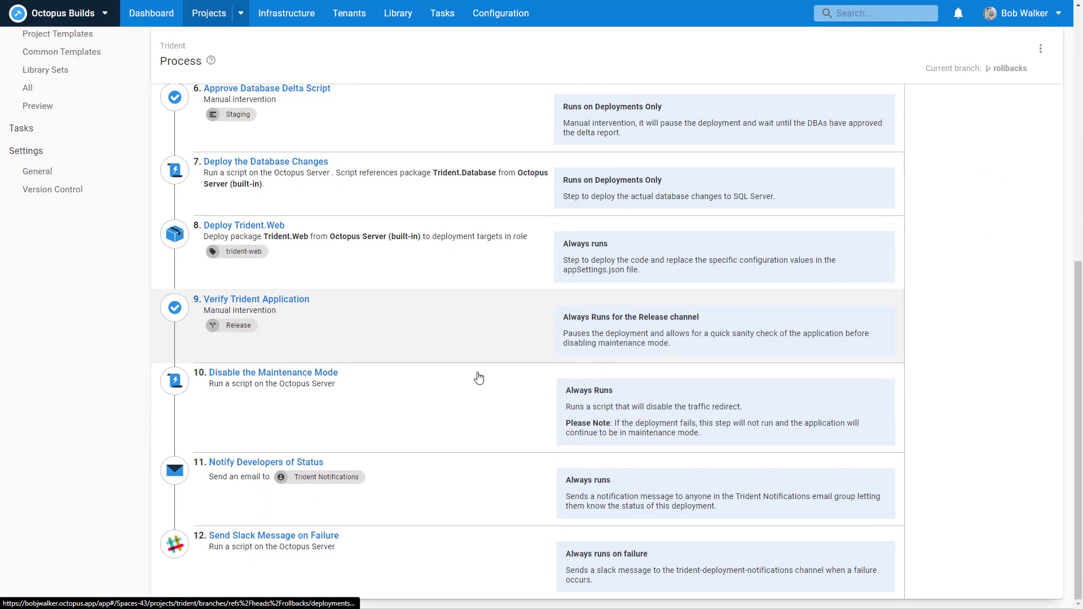
pyautogui.scroll(8, 478, 377)
pyautogui.scroll(-5, 474, 400)
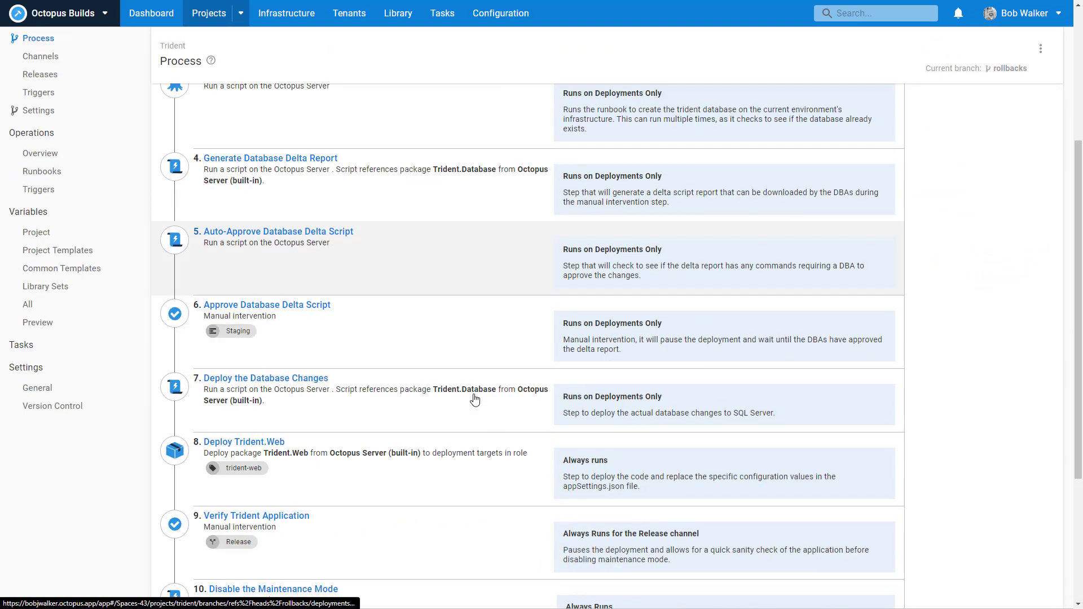
pyautogui.scroll(-2, 474, 399)
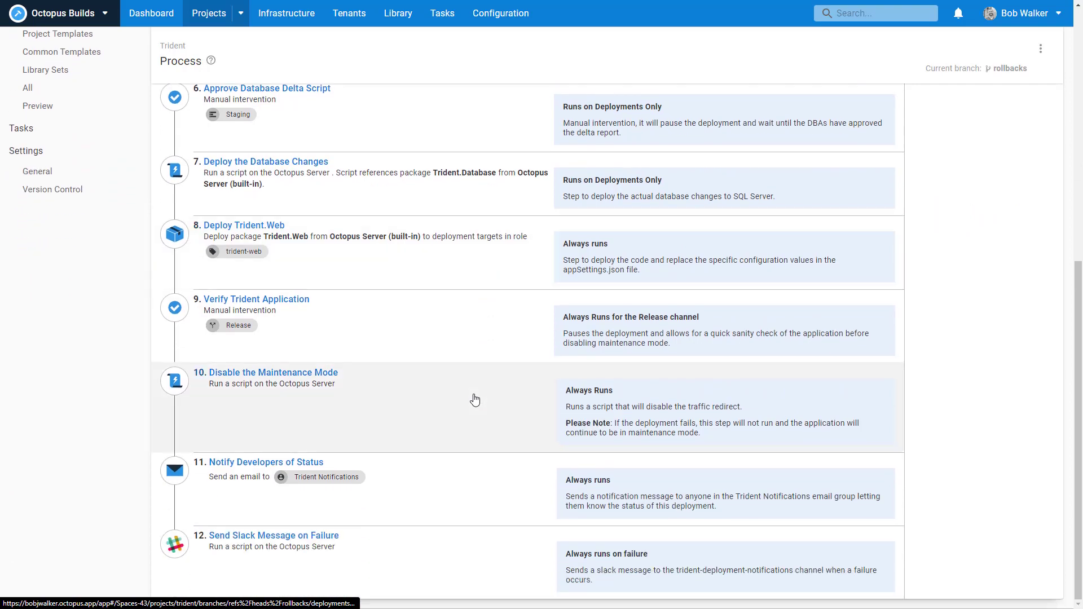
pyautogui.scroll(8, 475, 400)
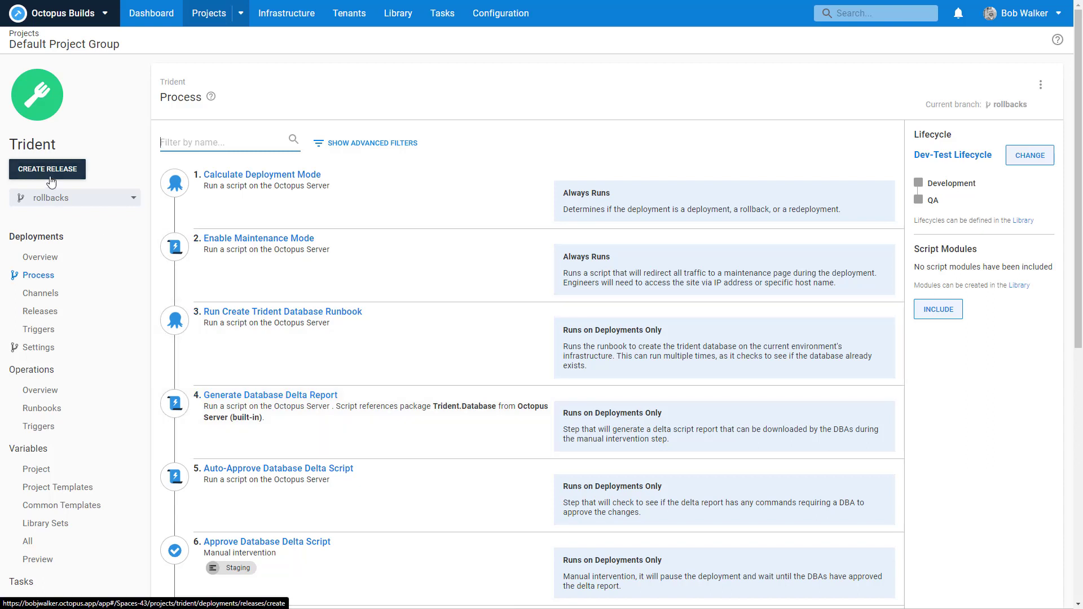
# Step: Begin a new Trident release on the Release channel, then discard it unsaved
pyautogui.click(50, 174)
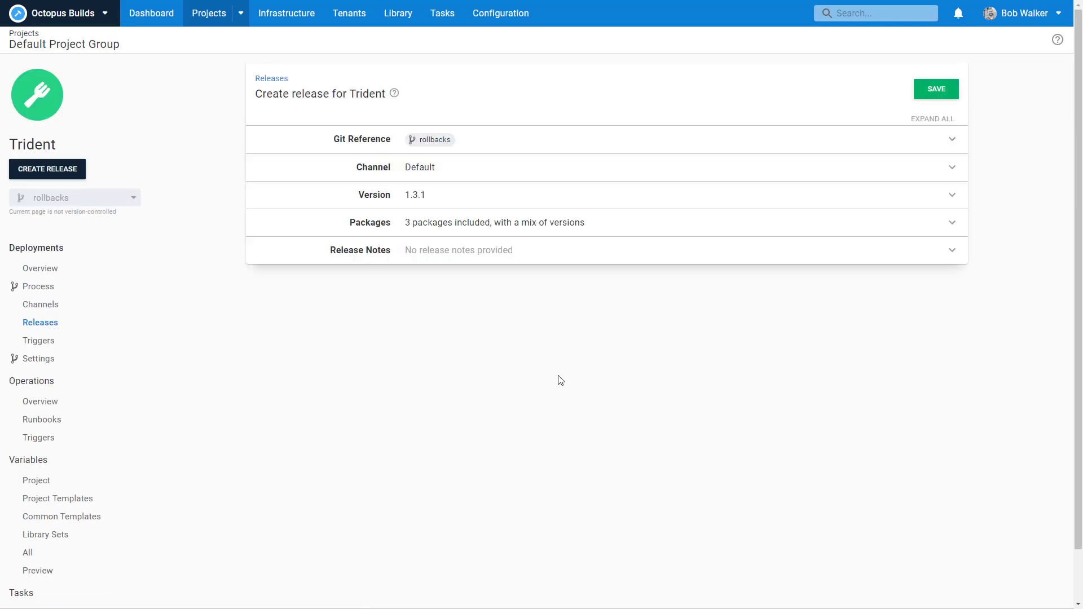
pyautogui.click(445, 169)
pyautogui.click(445, 199)
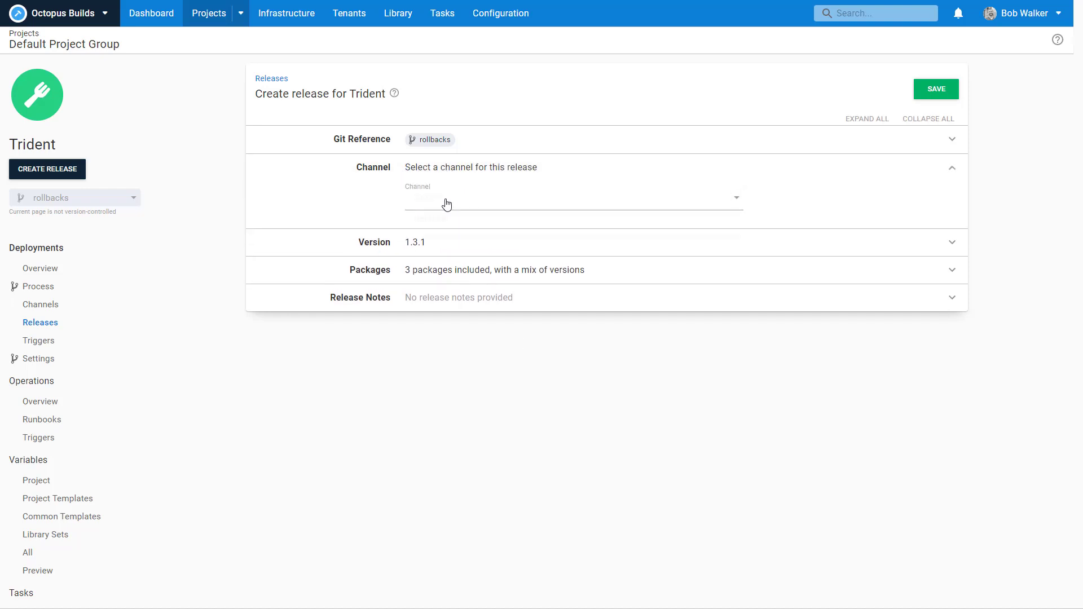
pyautogui.click(434, 218)
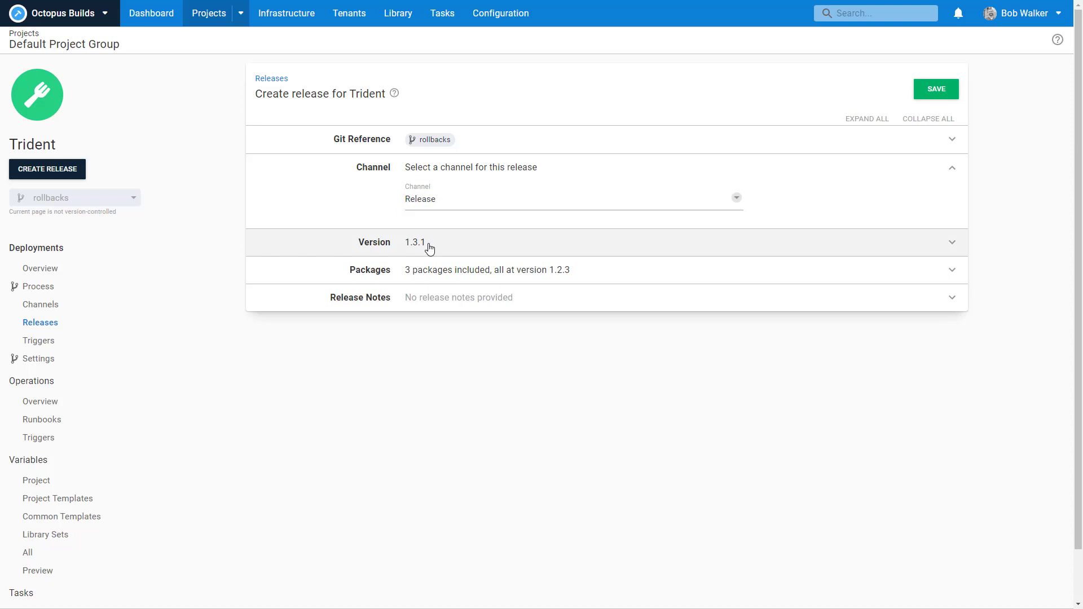
pyautogui.rightClick(282, 19)
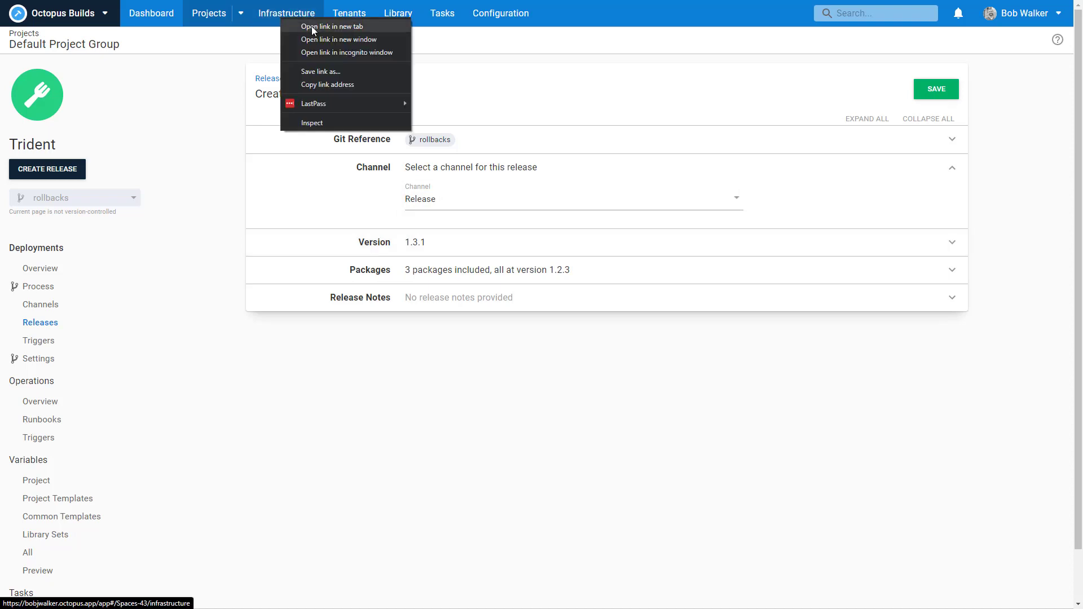
pyautogui.click(507, 15)
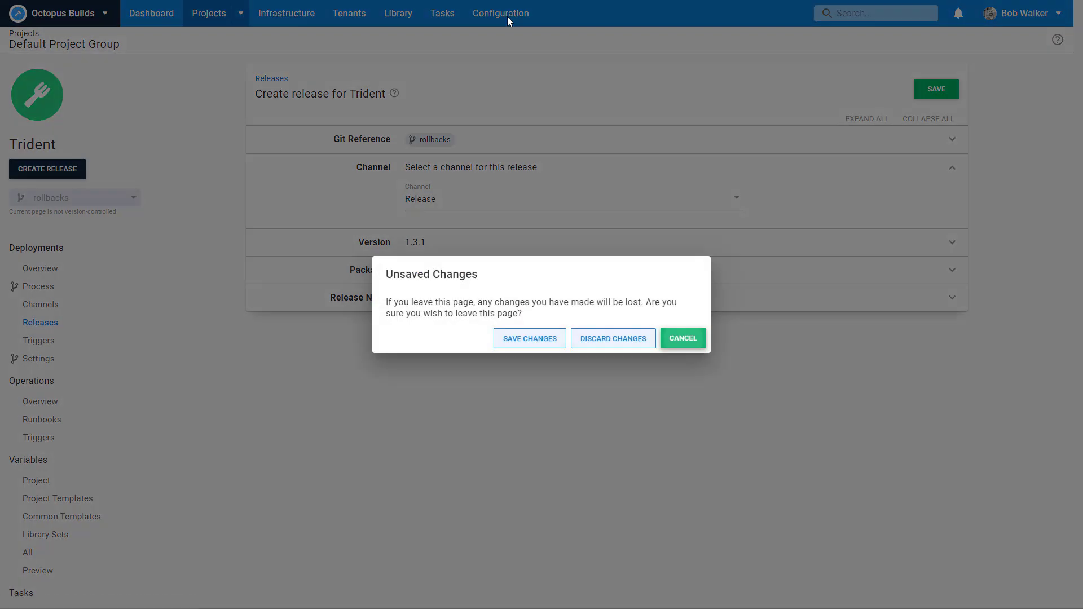
pyautogui.click(613, 341)
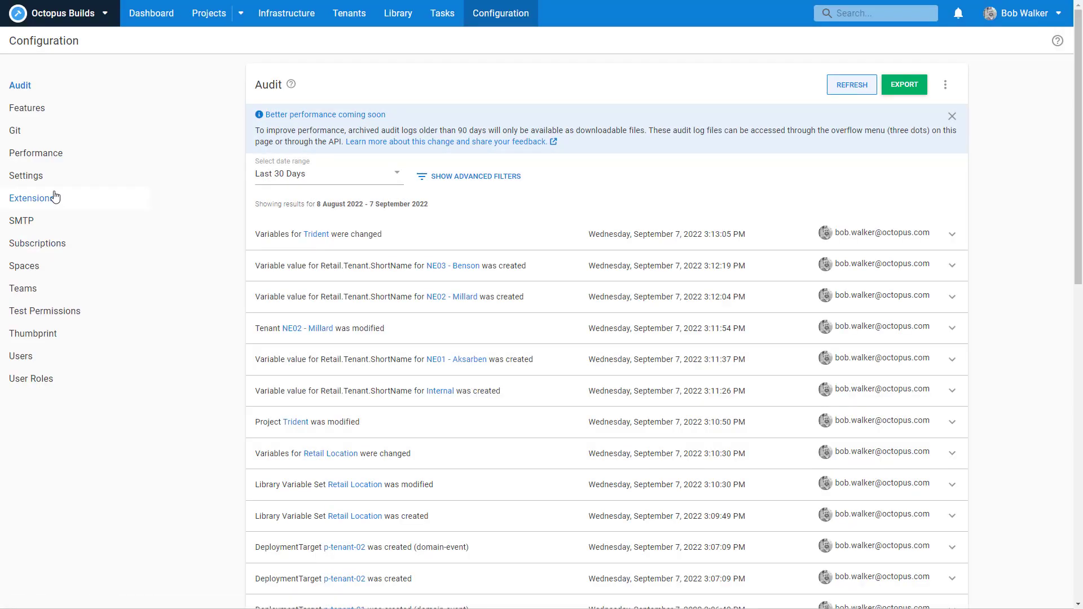
# Step: Uncheck Enabled in the ServiceNow Integration settings and save
pyautogui.click(52, 185)
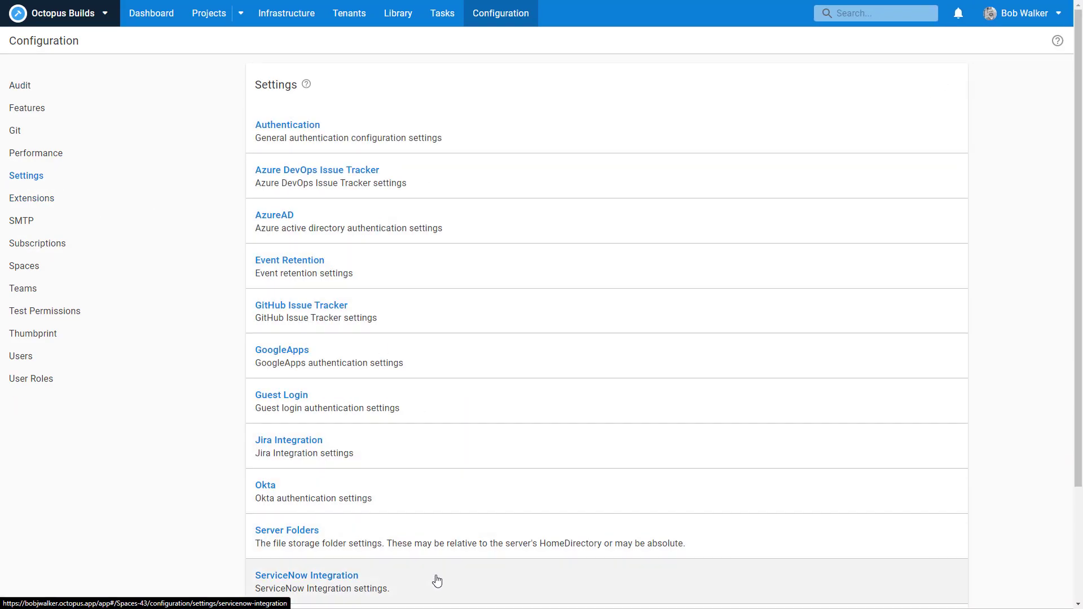
pyautogui.click(438, 578)
pyautogui.click(457, 176)
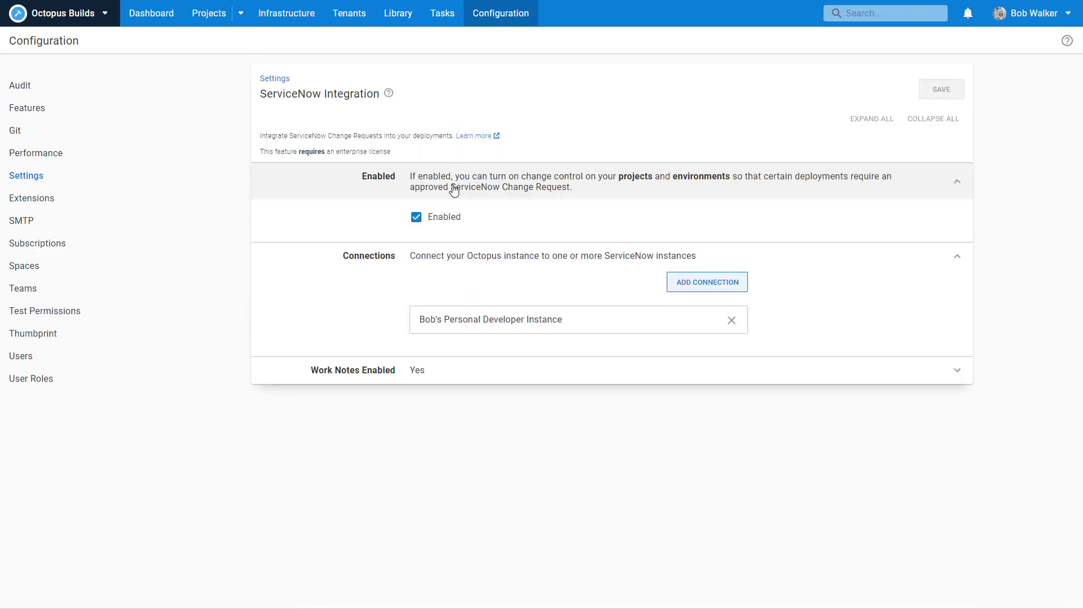
pyautogui.click(437, 215)
pyautogui.click(941, 90)
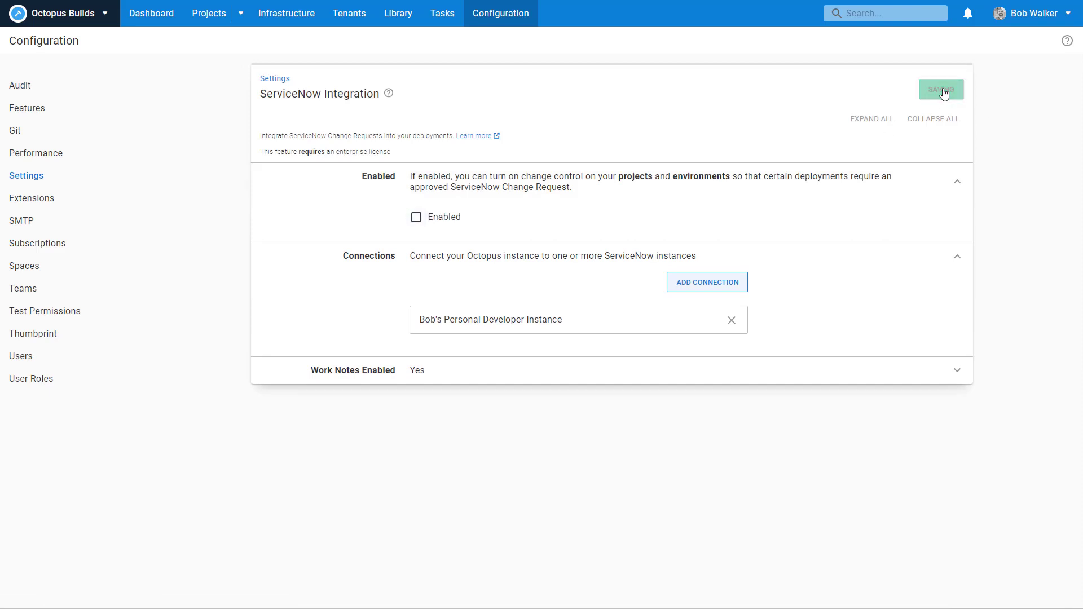
pyautogui.click(136, 13)
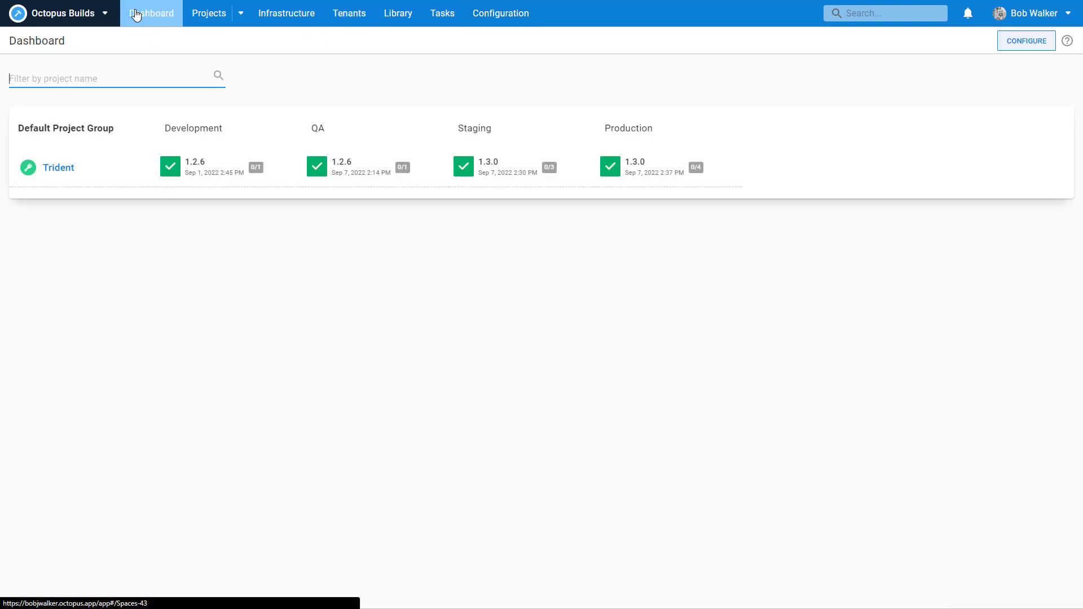
# Step: Create and save a new Trident release versioned 2.0.0 on the Default channel
pyautogui.click(59, 169)
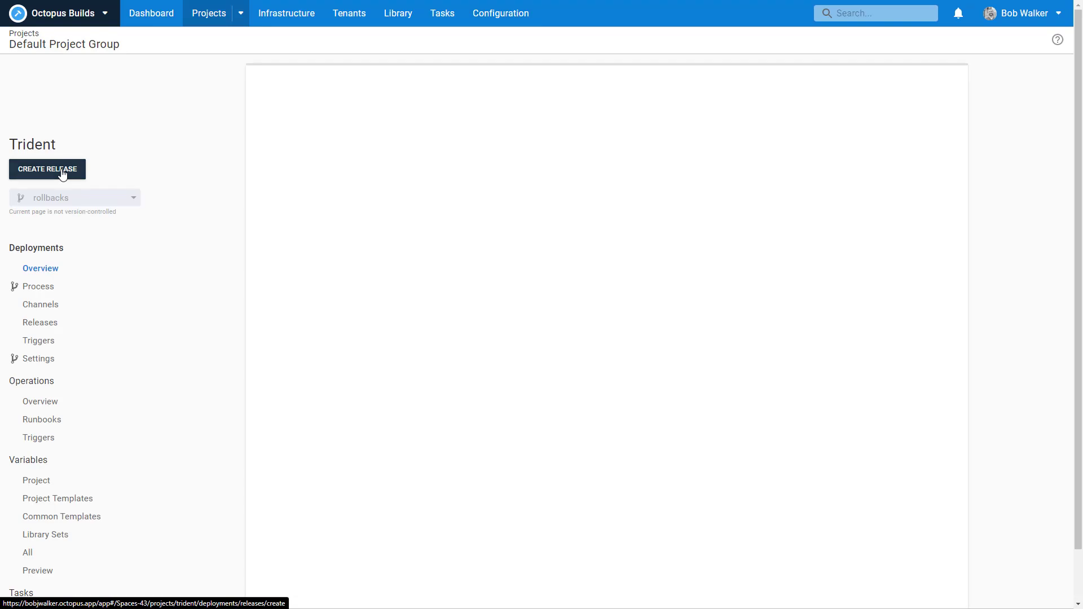
pyautogui.click(62, 172)
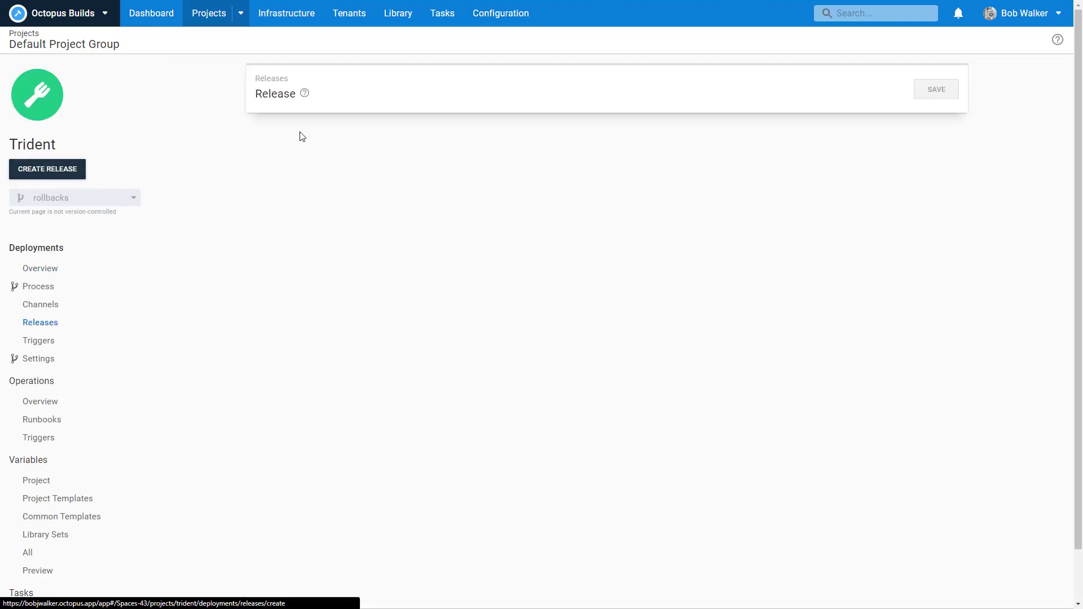
pyautogui.click(436, 197)
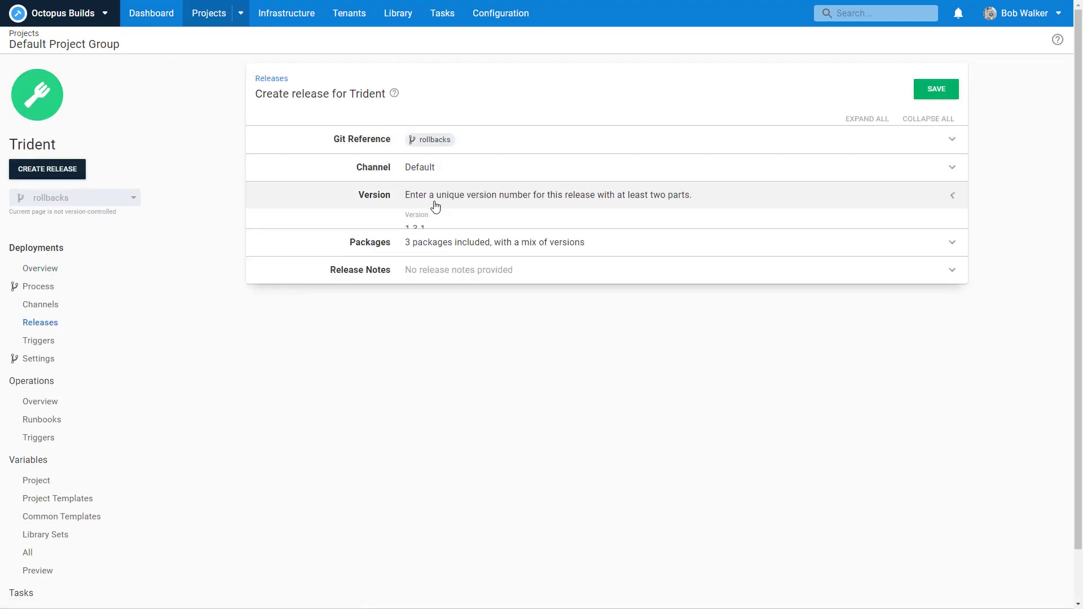
pyautogui.moveTo(432, 230); pyautogui.dragTo(370, 232)
pyautogui.write('2.0.0')
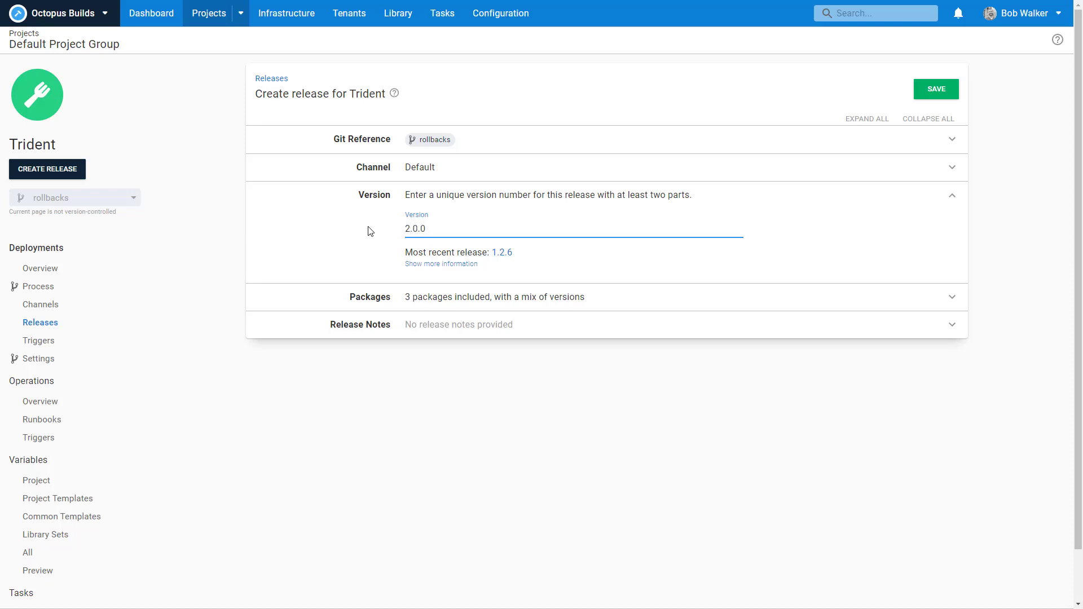
pyautogui.click(412, 175)
pyautogui.click(428, 203)
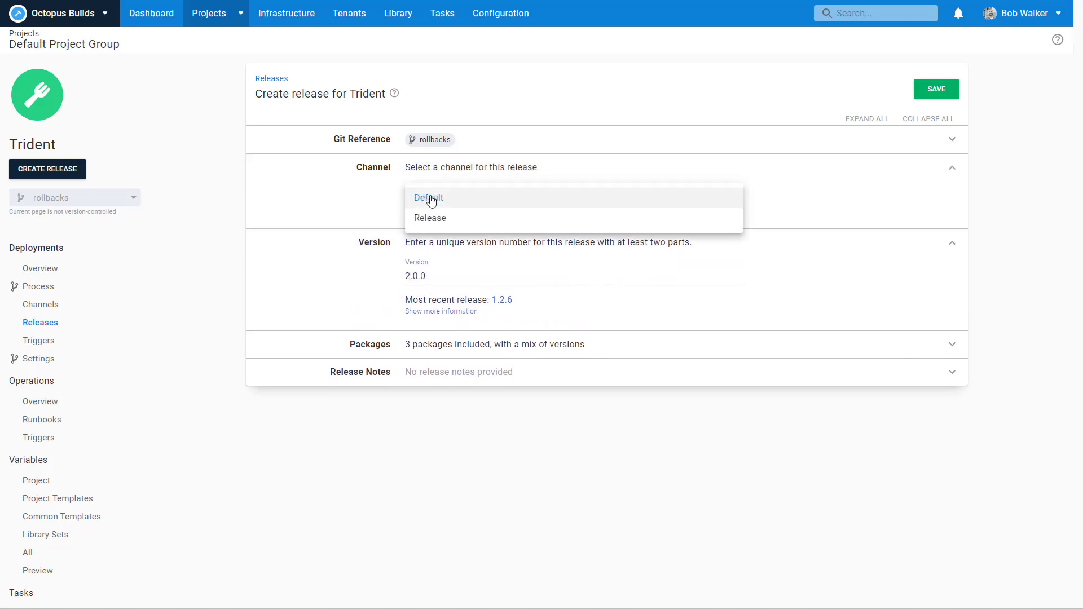
pyautogui.click(432, 199)
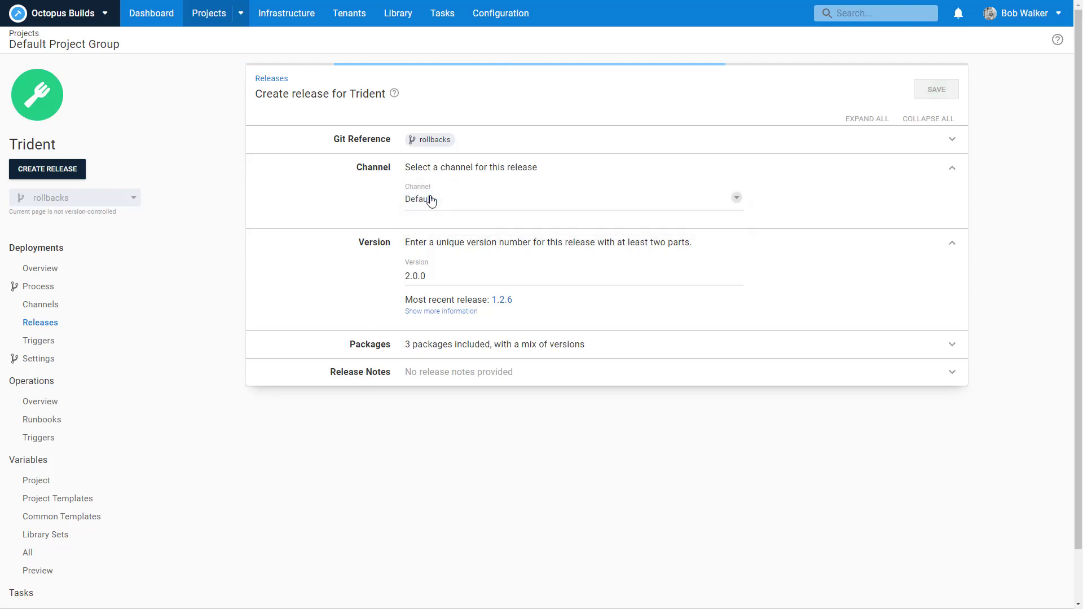
pyautogui.moveTo(429, 276); pyautogui.dragTo(384, 282)
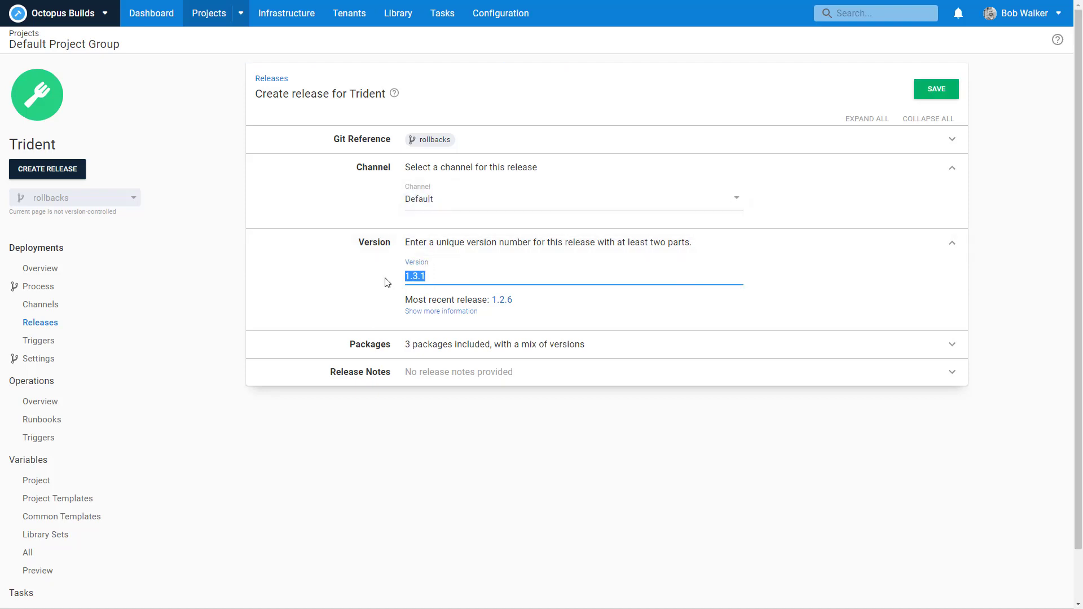
pyautogui.write('2.0.0')
pyautogui.click(940, 87)
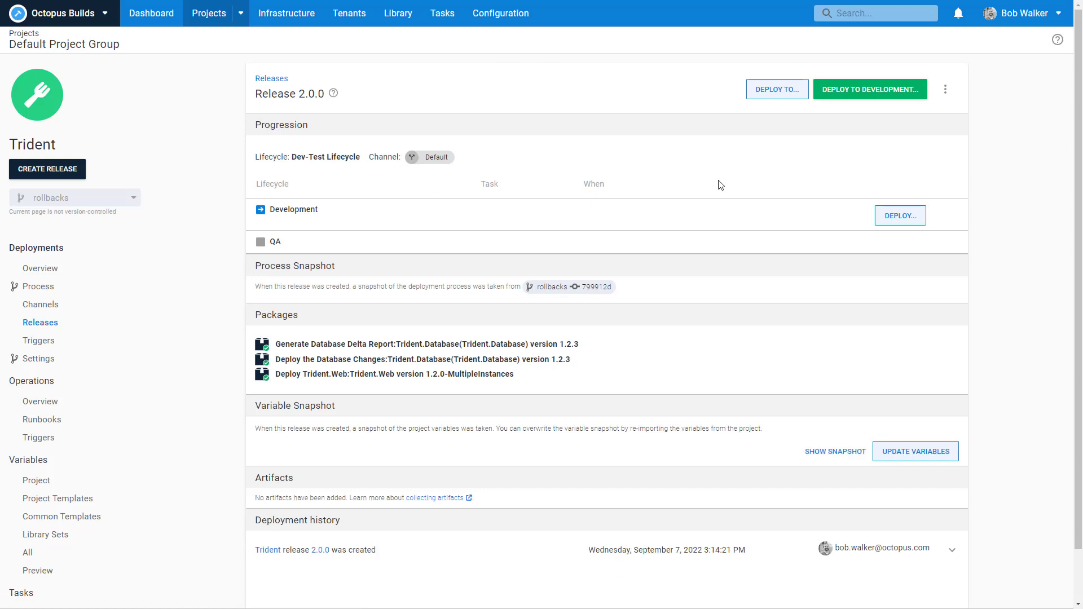
# Step: Deploy release 2.0.0 to Development with the Internal tenant selected
pyautogui.click(896, 216)
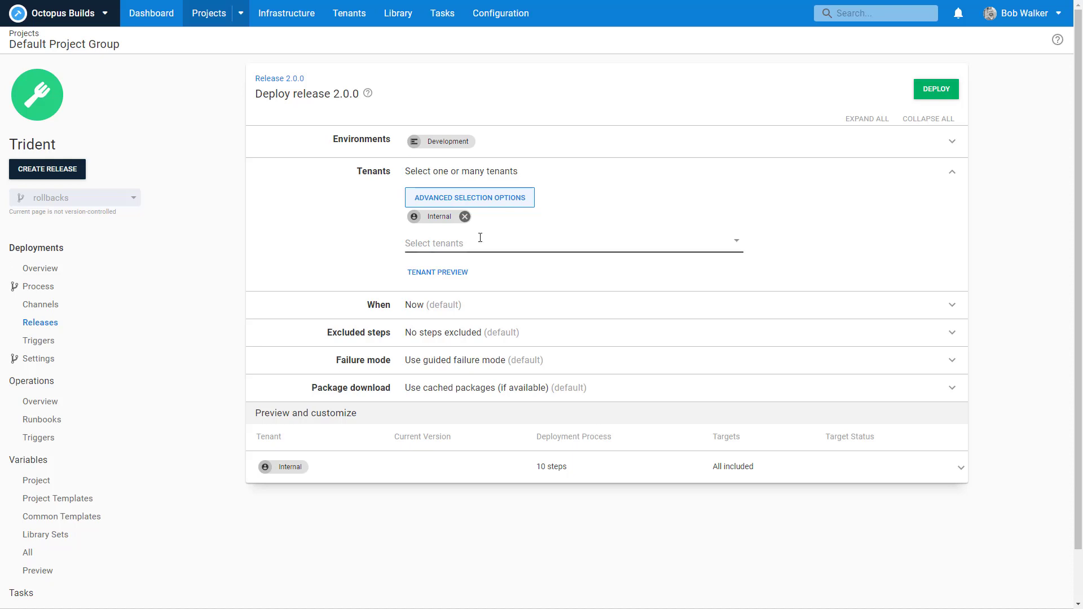
pyautogui.click(451, 243)
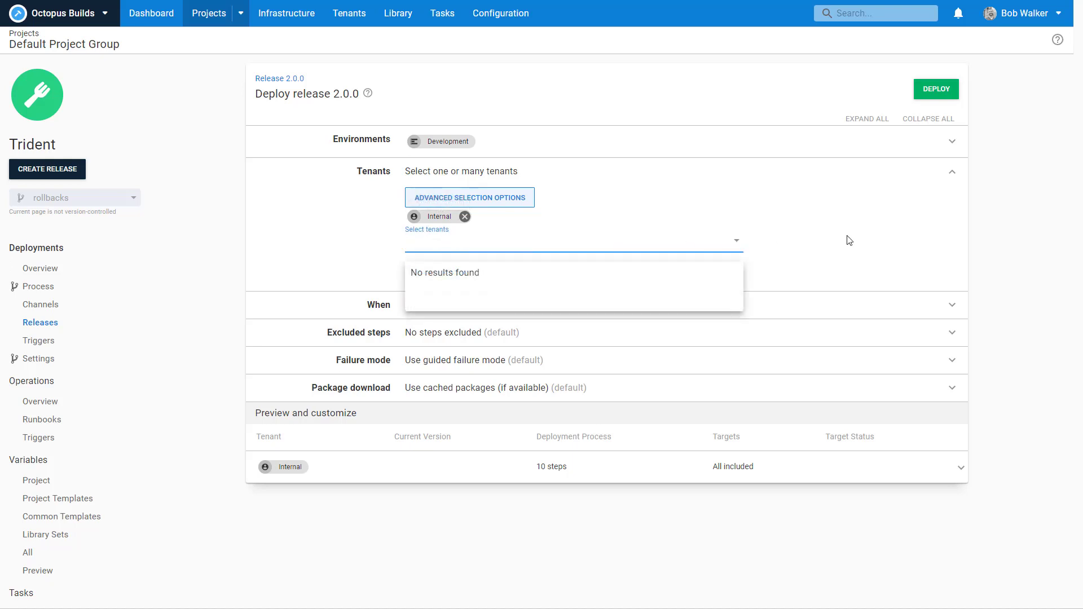
pyautogui.click(846, 239)
pyautogui.click(465, 217)
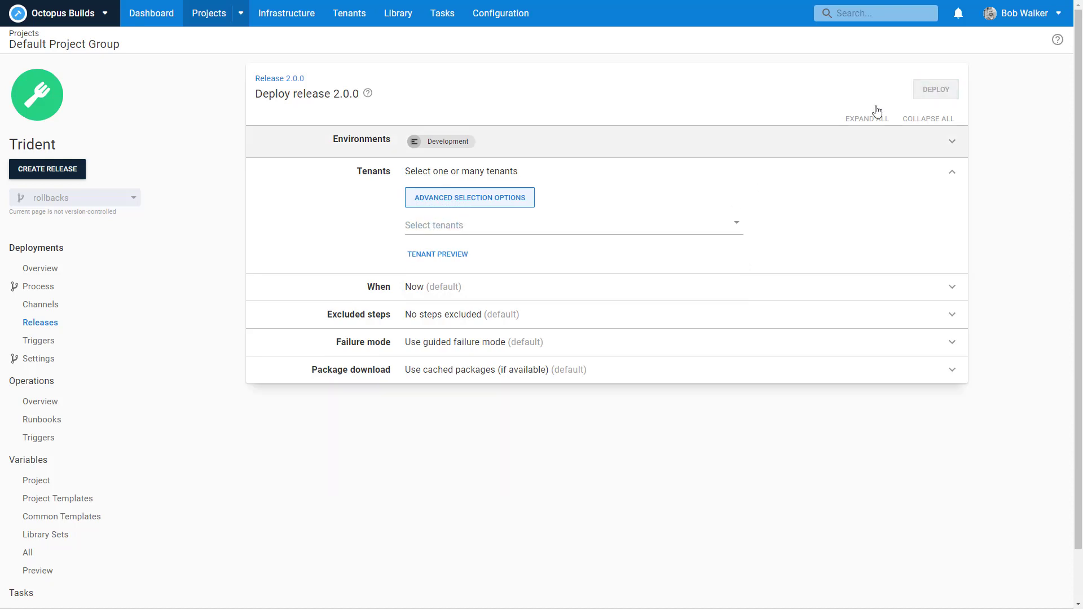
pyautogui.click(622, 220)
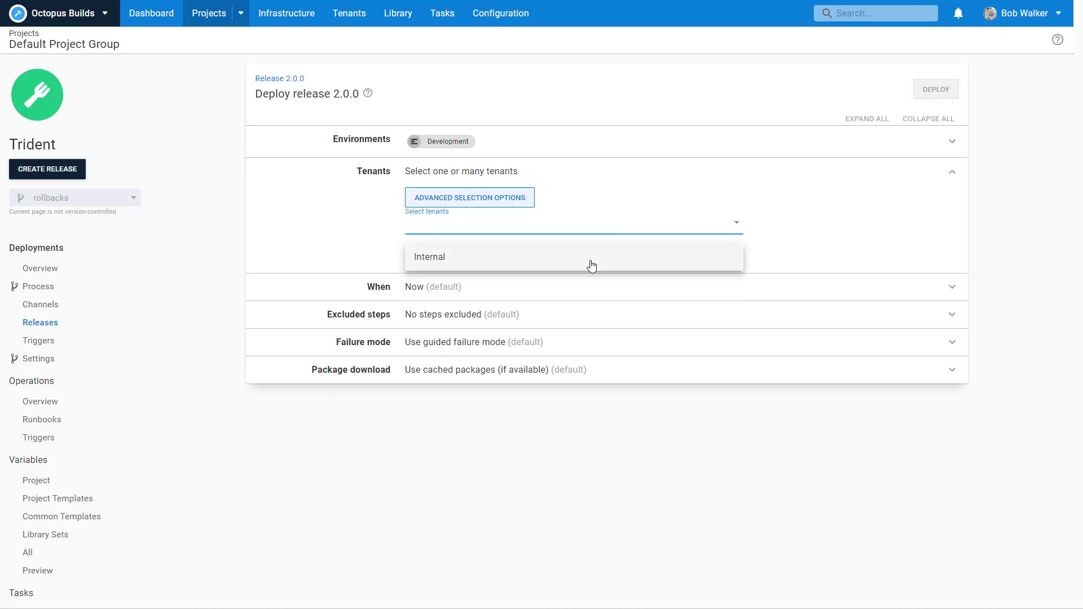
pyautogui.click(590, 262)
pyautogui.click(934, 89)
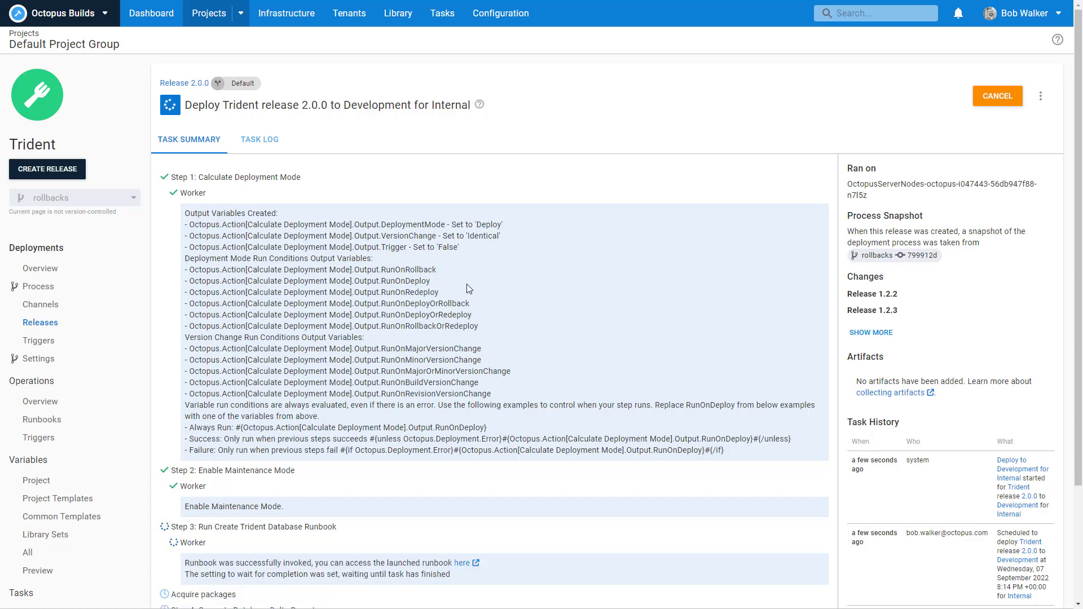
# Step: Open the launched Create Trident Database runbook run and review its database creation log
pyautogui.scroll(-3, 588, 314)
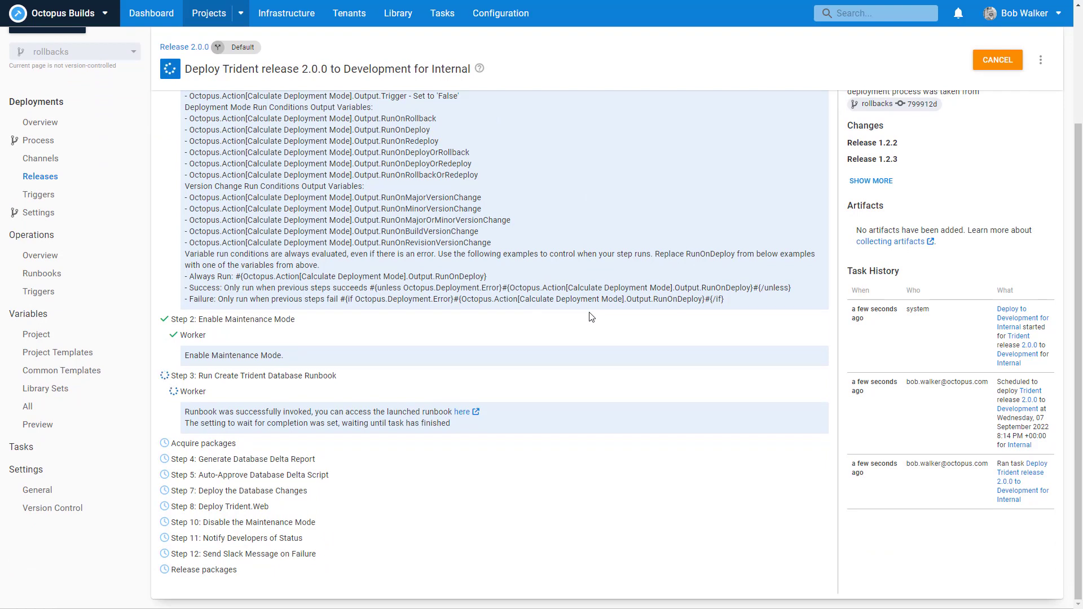
pyautogui.click(458, 412)
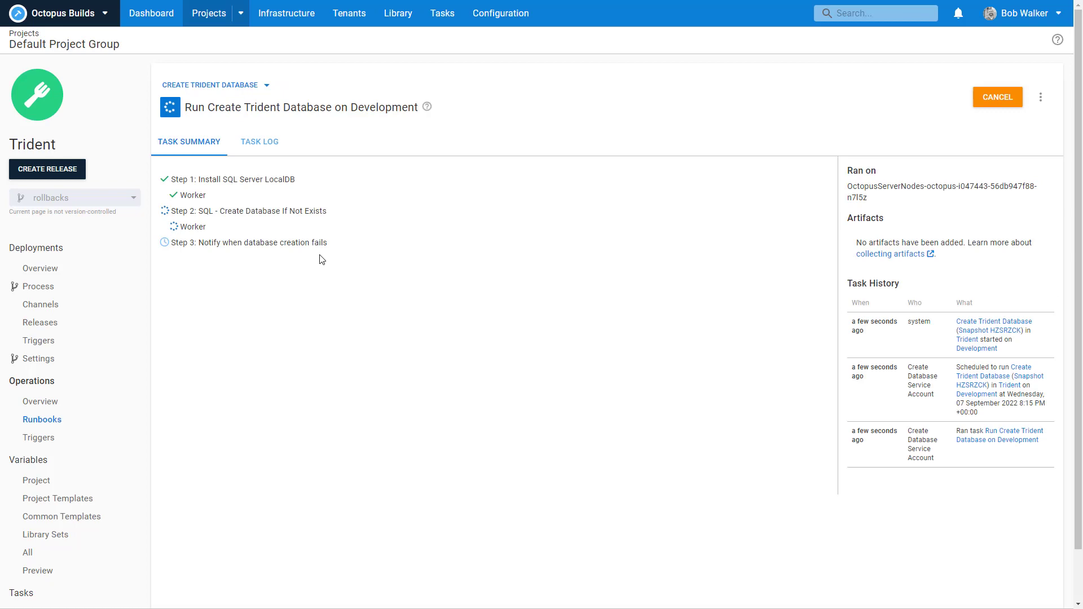
pyautogui.click(197, 195)
pyautogui.click(230, 446)
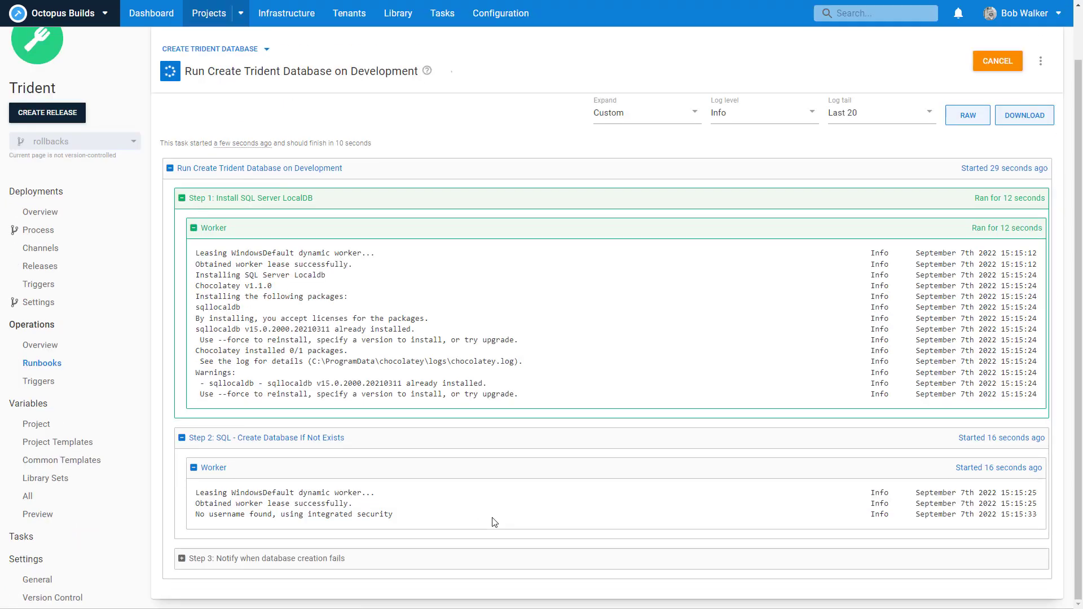
pyautogui.scroll(-2, 494, 522)
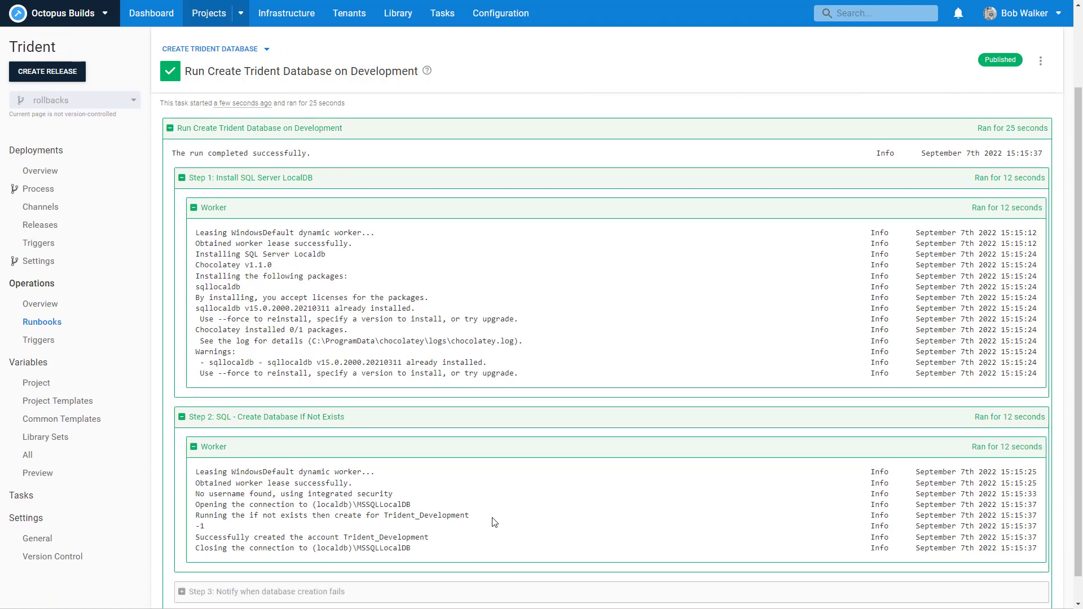
pyautogui.scroll(4, 493, 527)
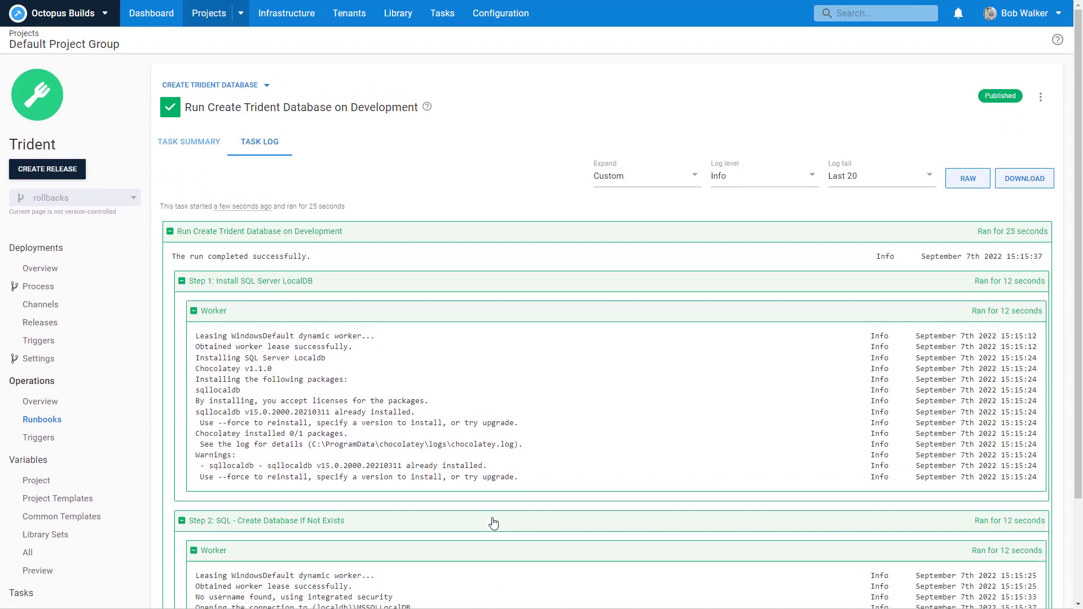
pyautogui.click(180, 147)
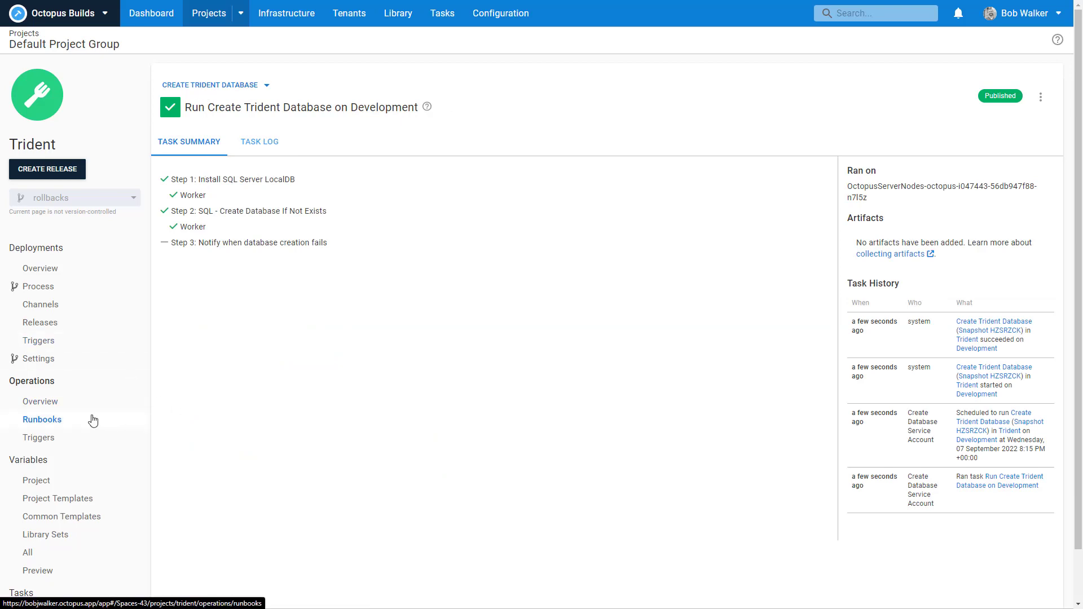
# Step: Reopen the running 2.0.0 deployment for Internal from the project overview
pyautogui.click(56, 272)
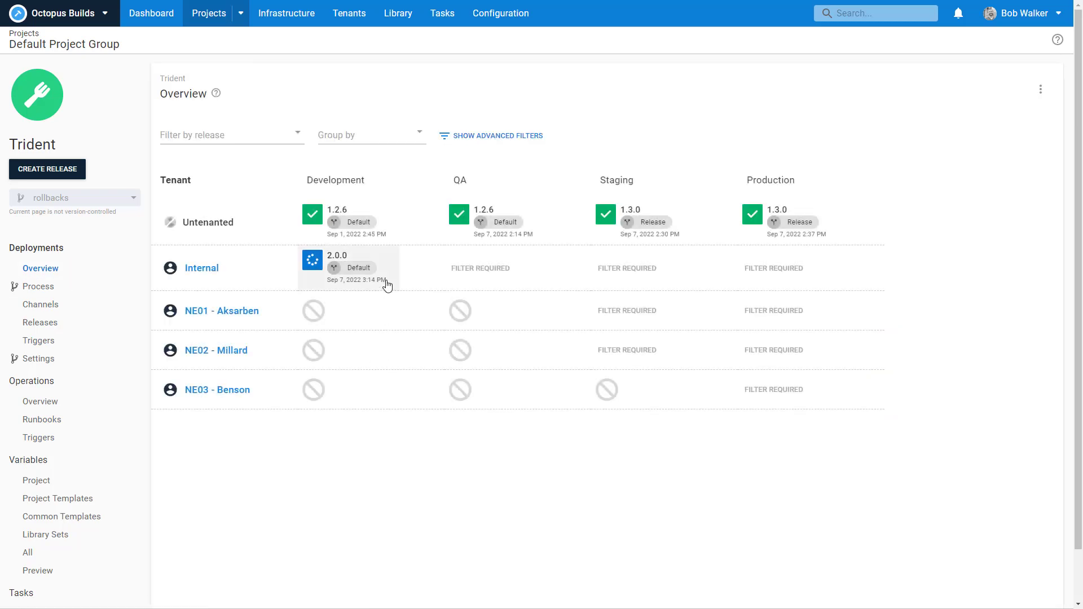
pyautogui.click(387, 285)
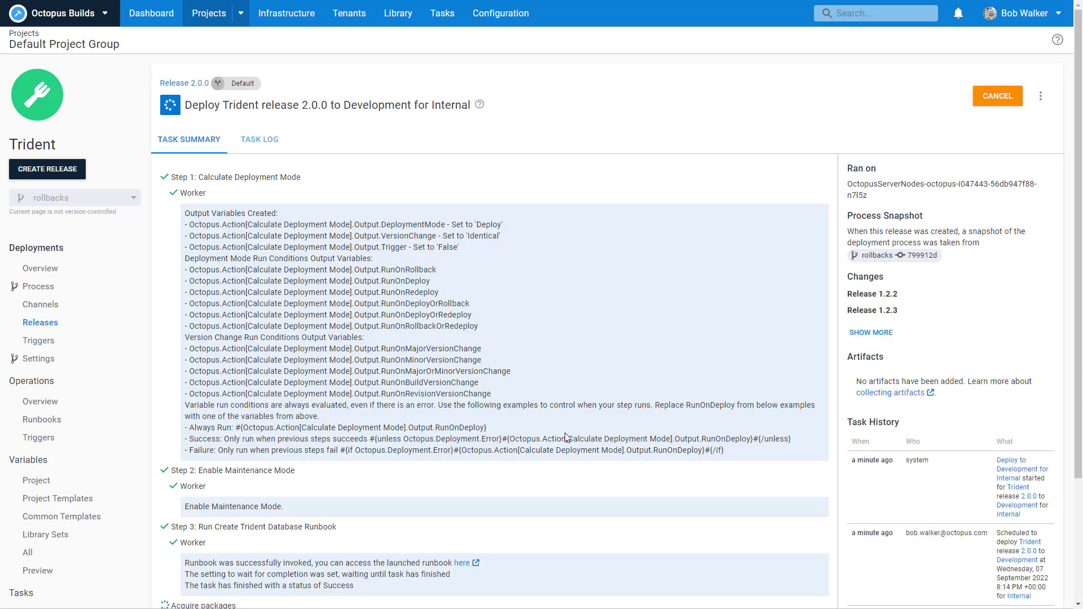
pyautogui.scroll(-3, 567, 437)
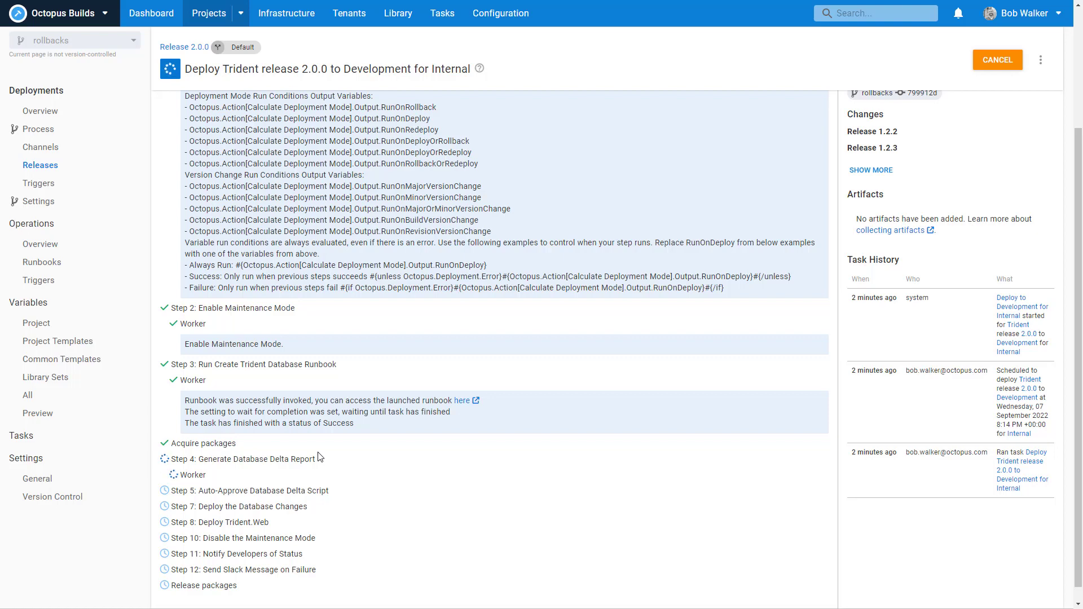
# Step: Set the Create Trident Database runbook's multi-tenancy to 'must be run against a tenant' and save
pyautogui.click(45, 246)
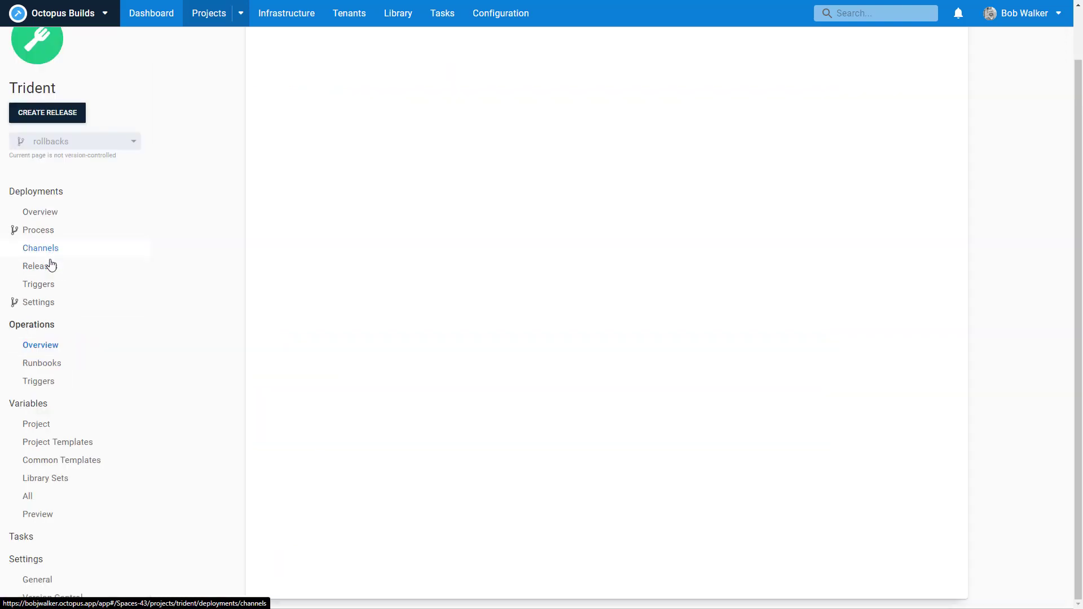
pyautogui.click(41, 423)
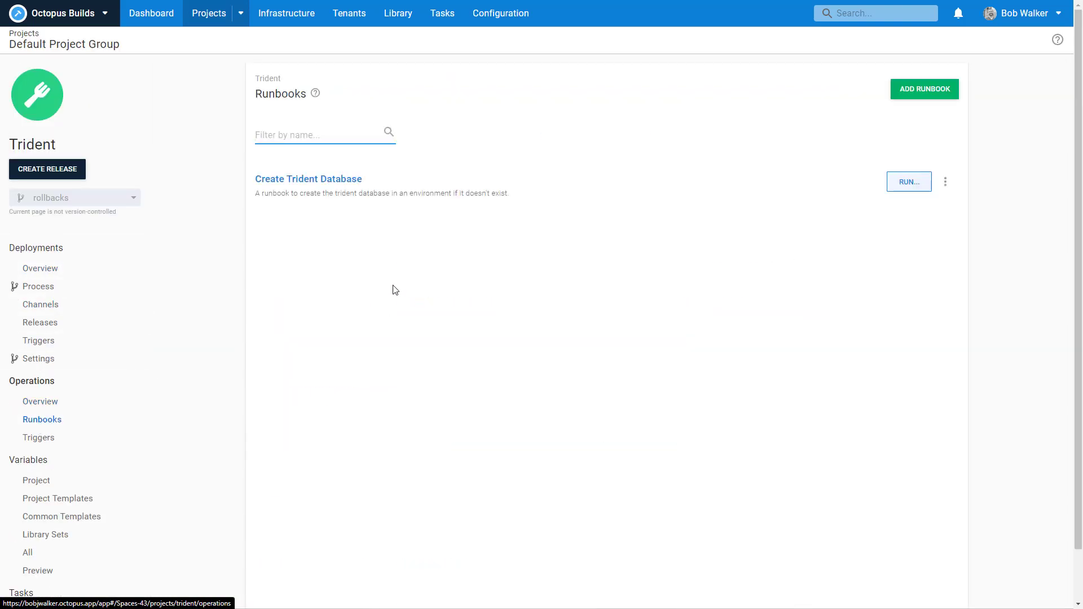
pyautogui.click(363, 202)
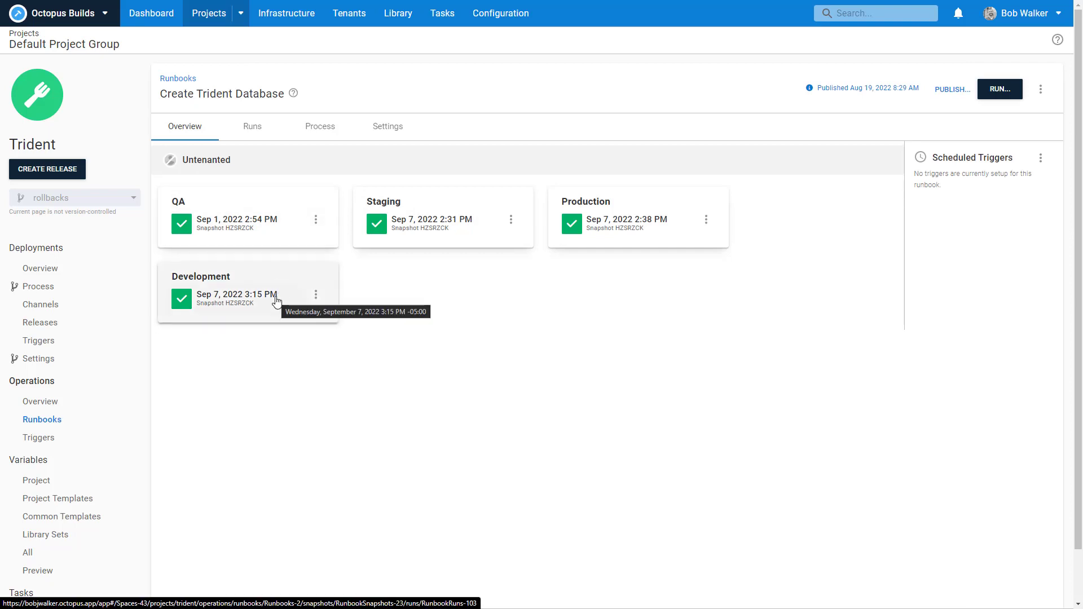
pyautogui.click(399, 131)
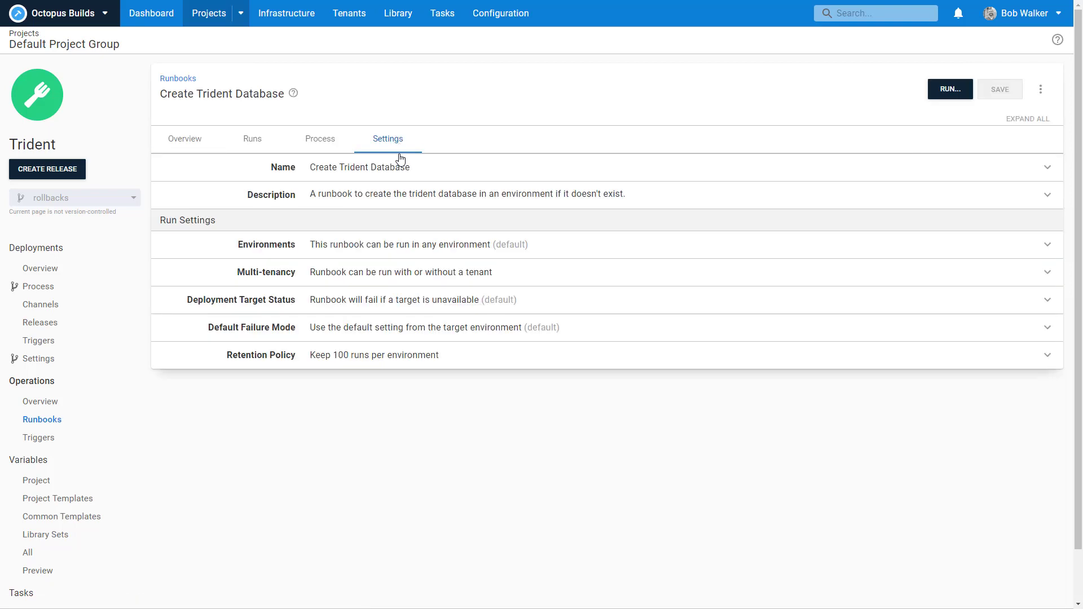
pyautogui.click(420, 273)
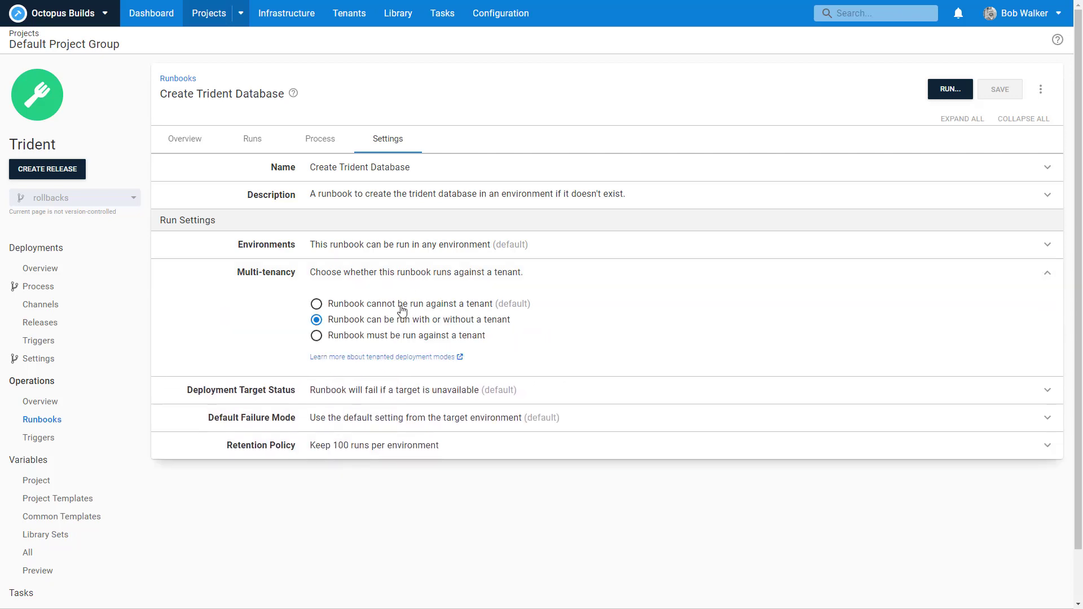
pyautogui.click(402, 336)
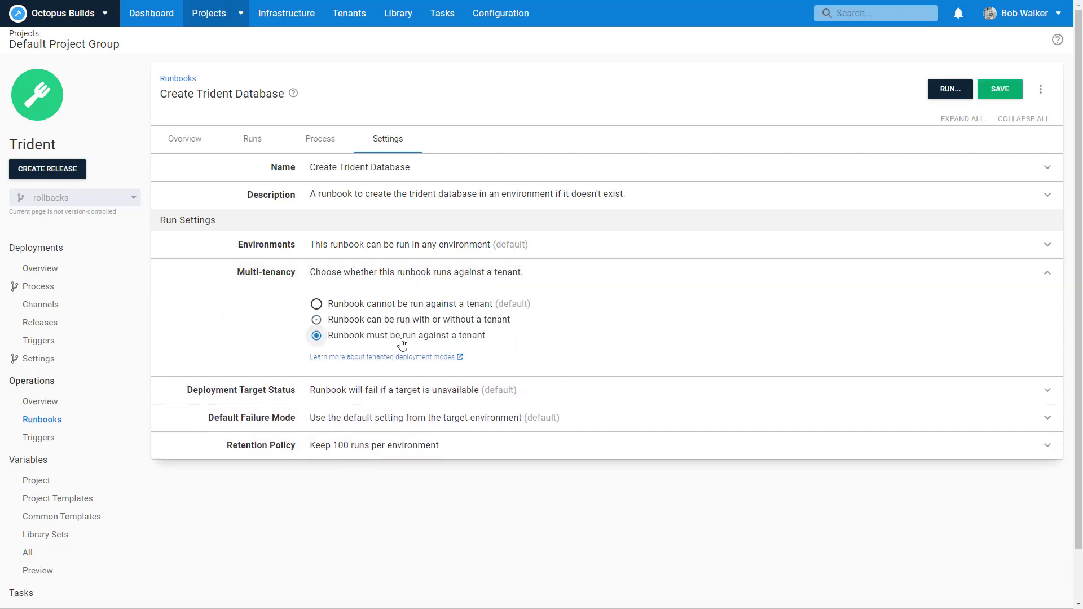
pyautogui.click(1000, 89)
pyautogui.click(49, 289)
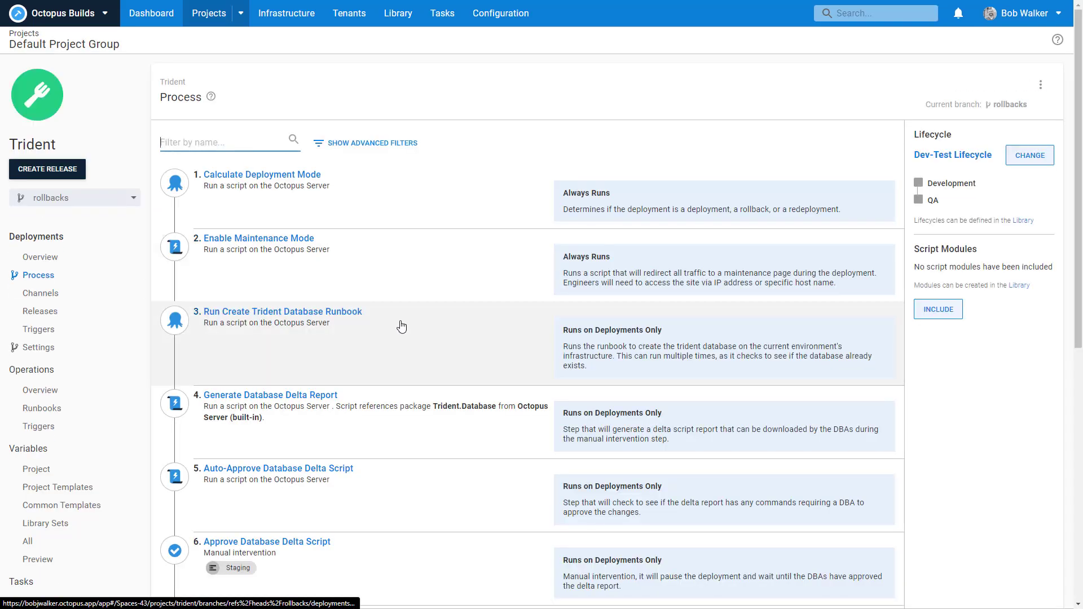
# Step: Set step 3's Tenant Name to #{Octopus.Deployment.Tenant.Name}
pyautogui.click(400, 325)
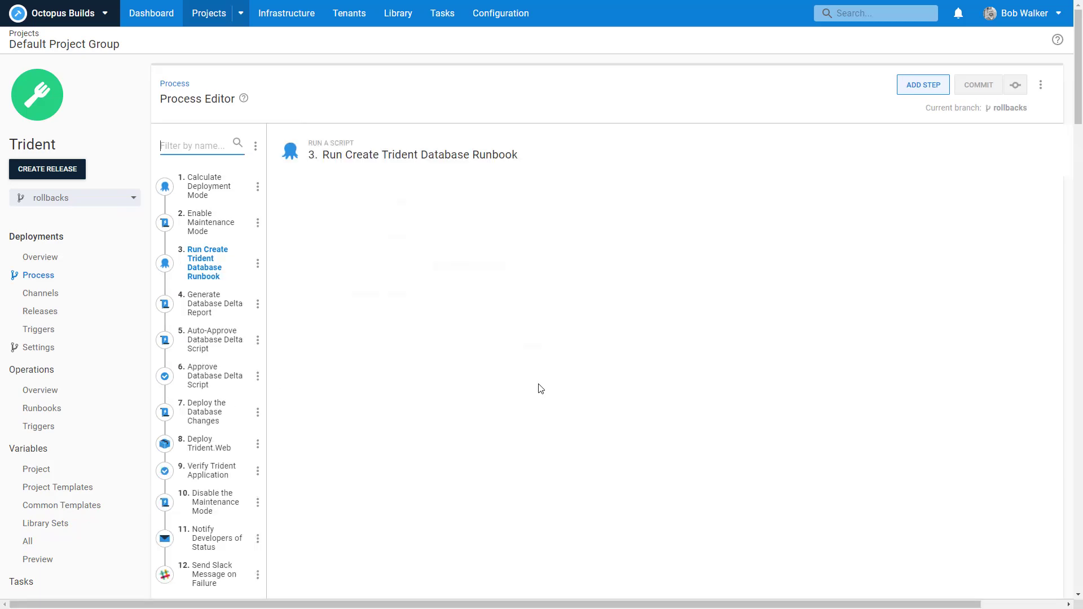
pyautogui.scroll(-3, 695, 411)
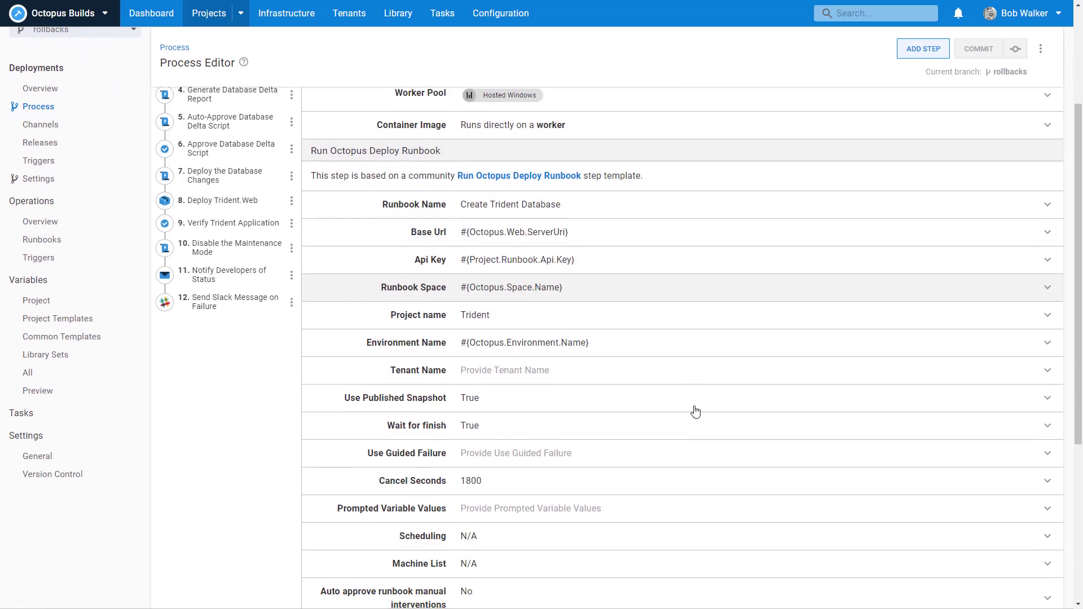
pyautogui.click(623, 370)
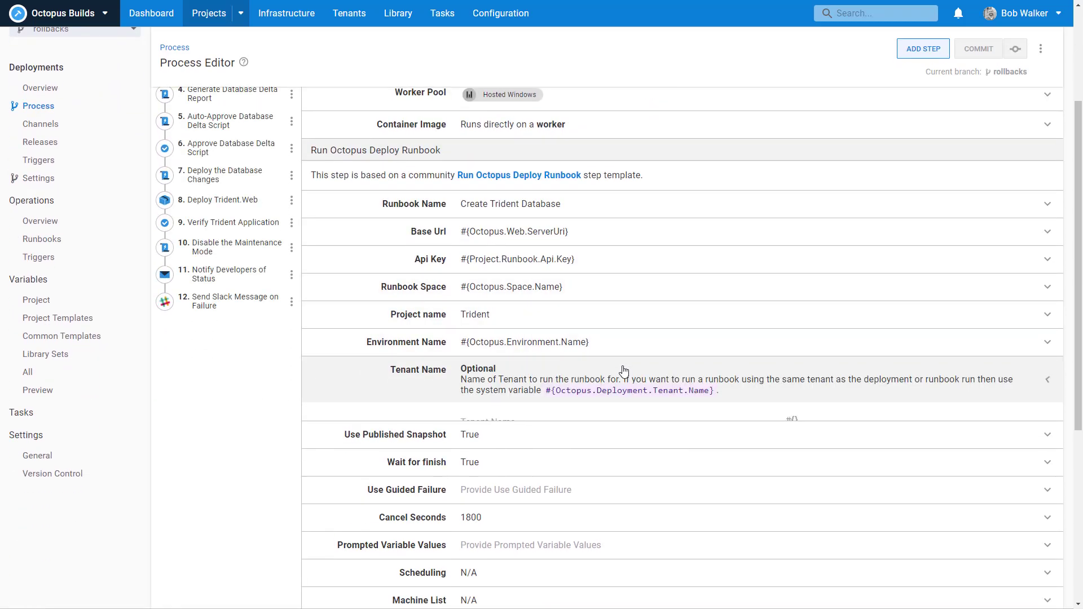
pyautogui.moveTo(715, 390); pyautogui.dragTo(547, 397)
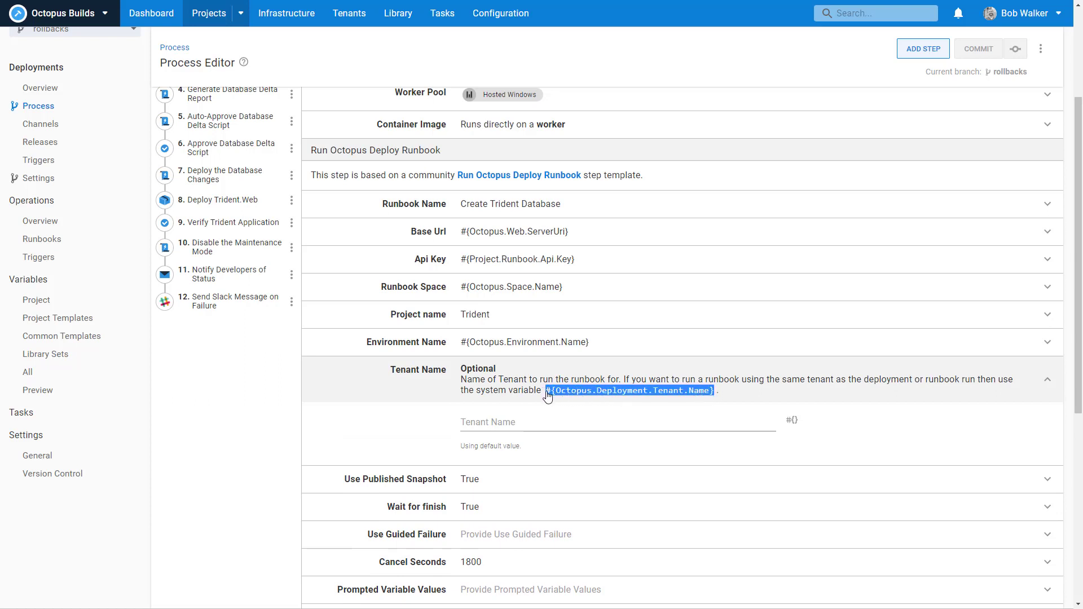
pyautogui.hotkey('ctrl', 'c')
pyautogui.click(544, 422)
pyautogui.hotkey('ctrl', 'v')
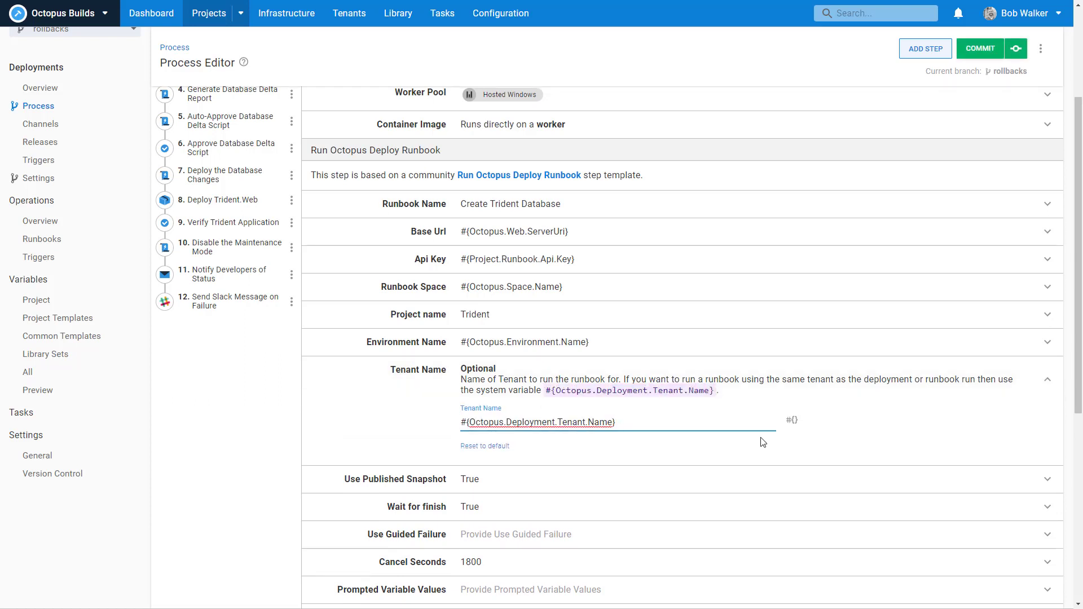
pyautogui.scroll(-4, 790, 440)
pyautogui.scroll(3, 846, 439)
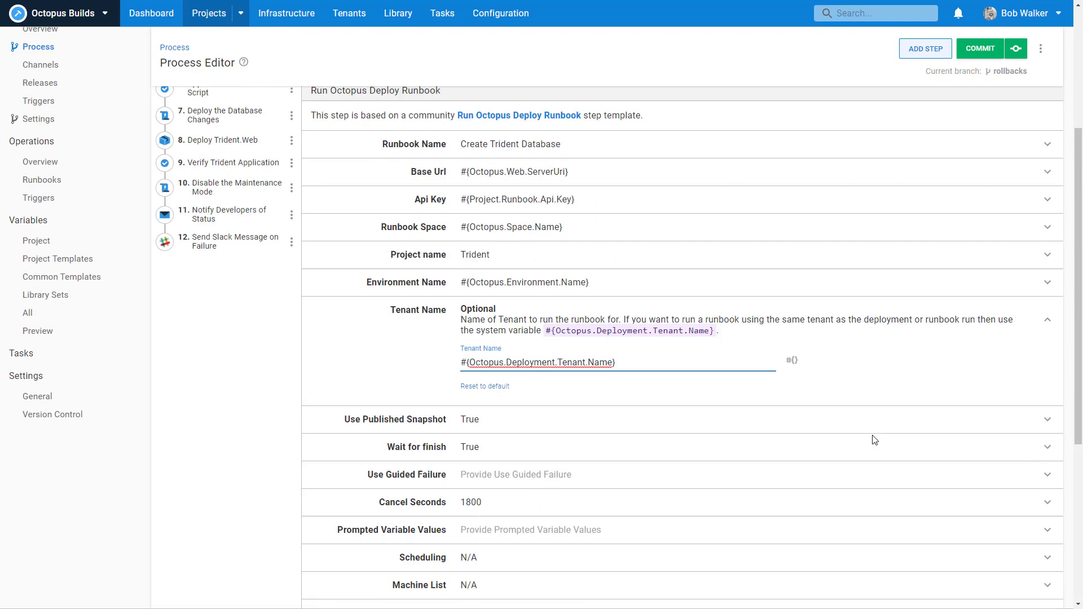
pyautogui.scroll(4, 846, 439)
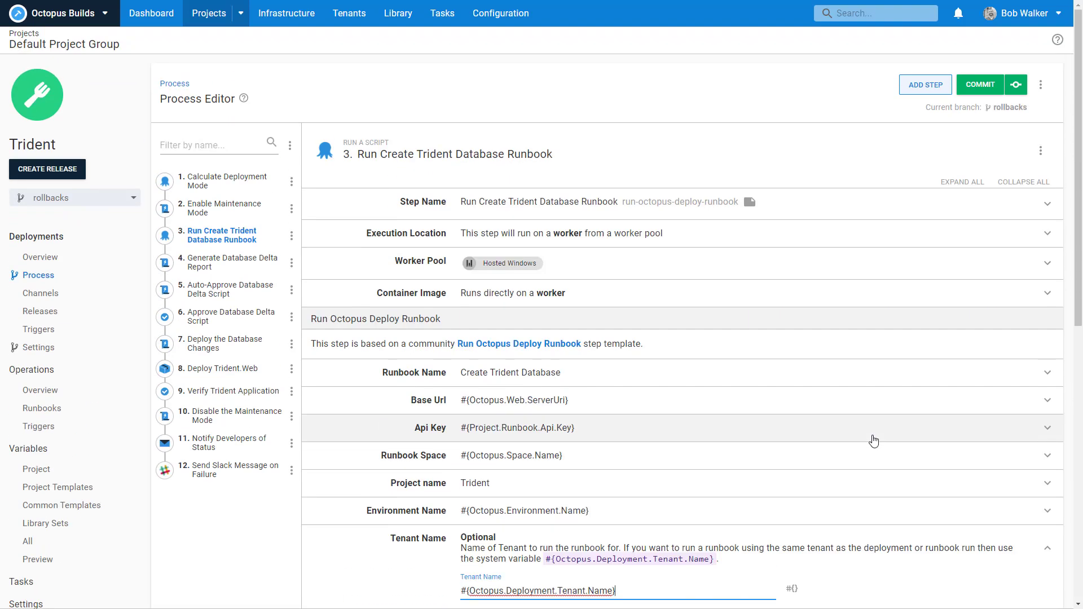
# Step: Commit the process change to the rollbacks branch as 'Making the runbook multi-tenant'
pyautogui.click(988, 90)
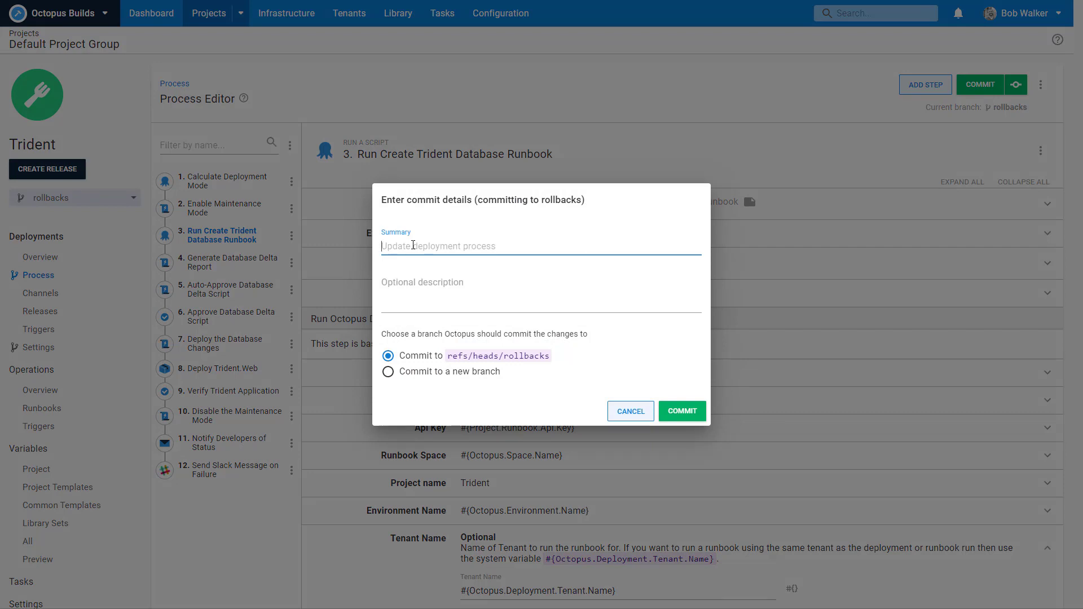
pyautogui.write('Making the run')
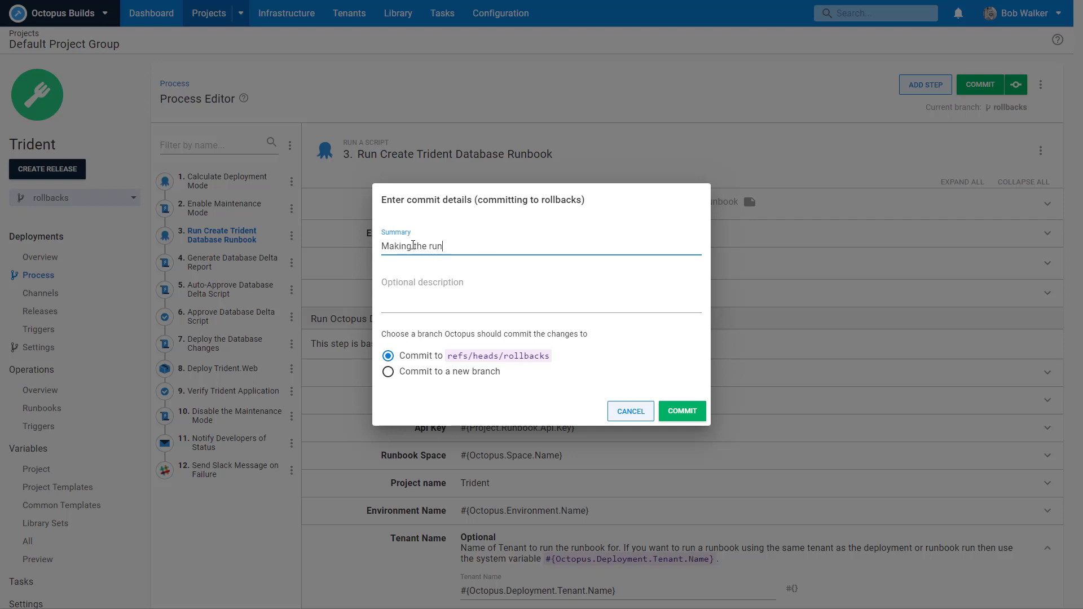
pyautogui.write('book multi-tenant')
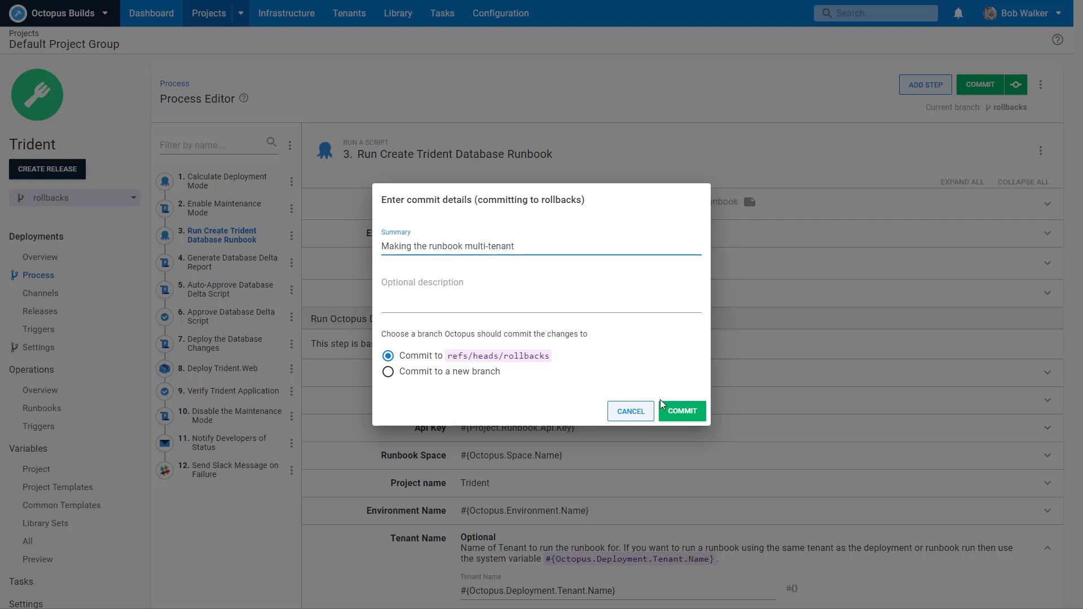
pyautogui.click(682, 411)
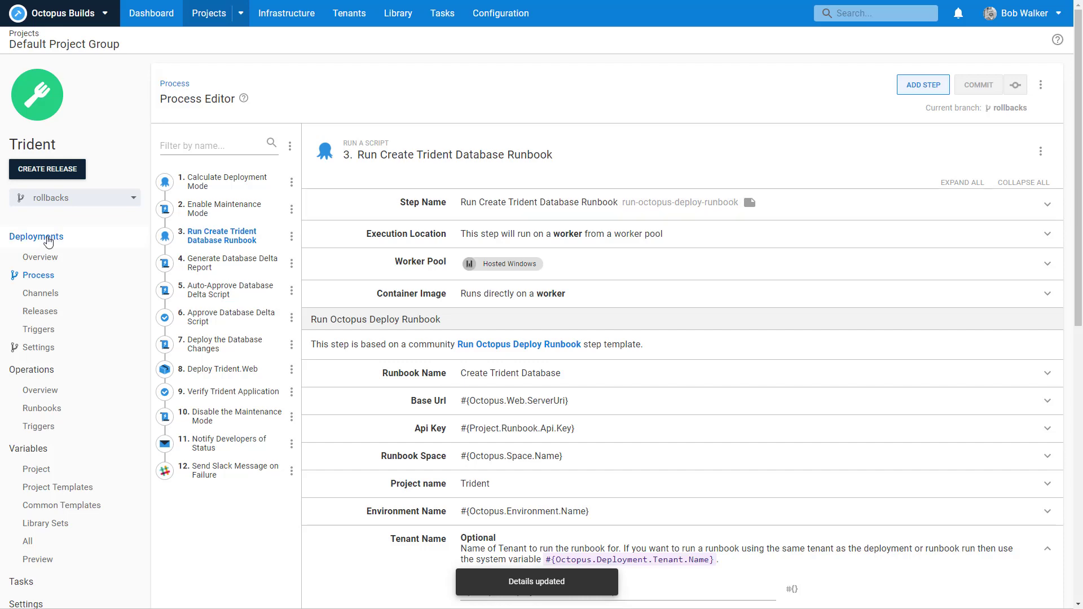
# Step: Open the stalled Internal 2.0.0 deployment and assign its manual intervention to yourself
pyautogui.click(49, 264)
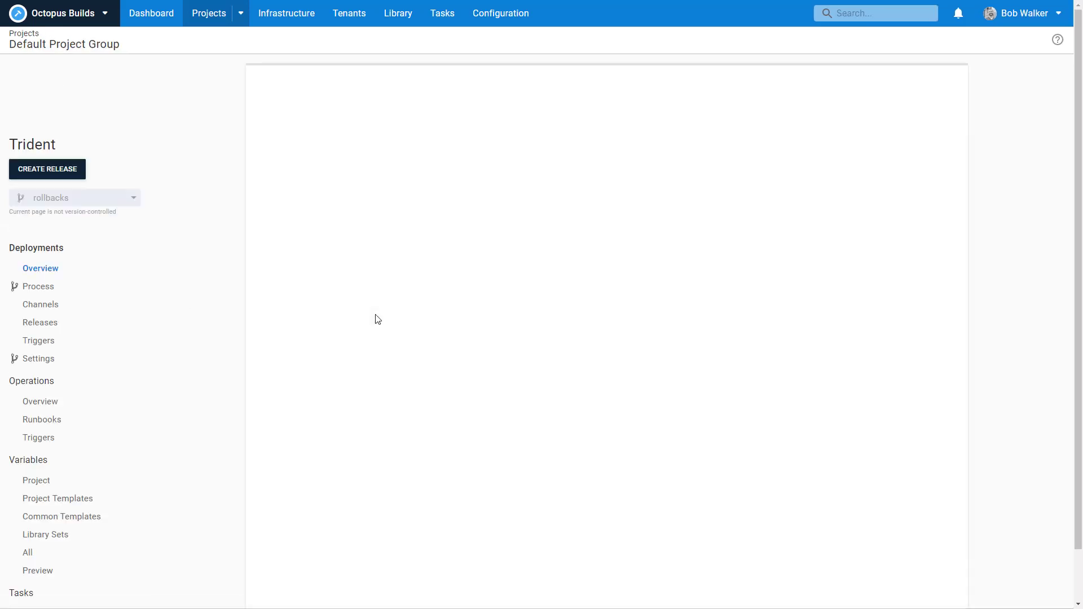
pyautogui.click(353, 265)
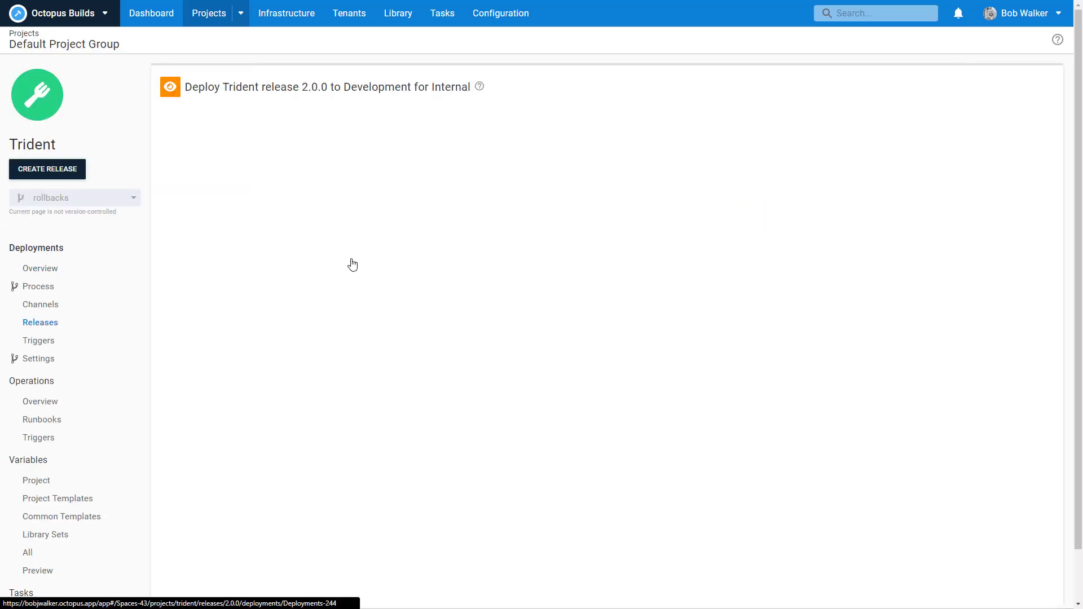
pyautogui.scroll(-5, 534, 353)
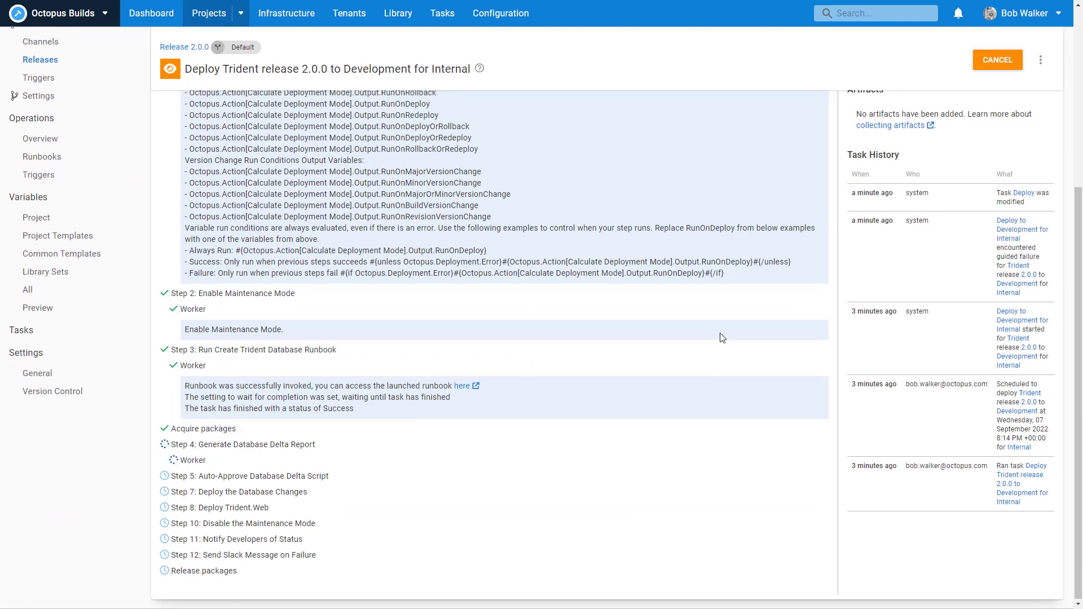
pyautogui.scroll(5, 720, 333)
pyautogui.click(786, 202)
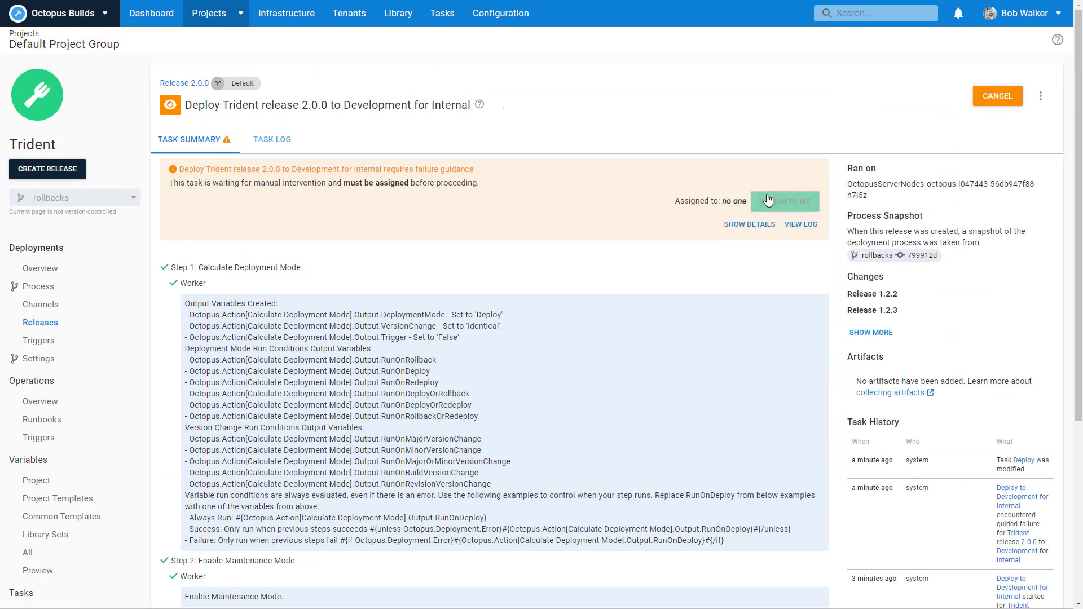
# Step: Check the failing step 4's log, then resolve the guided-failure pause as Fail
pyautogui.scroll(-7, 528, 285)
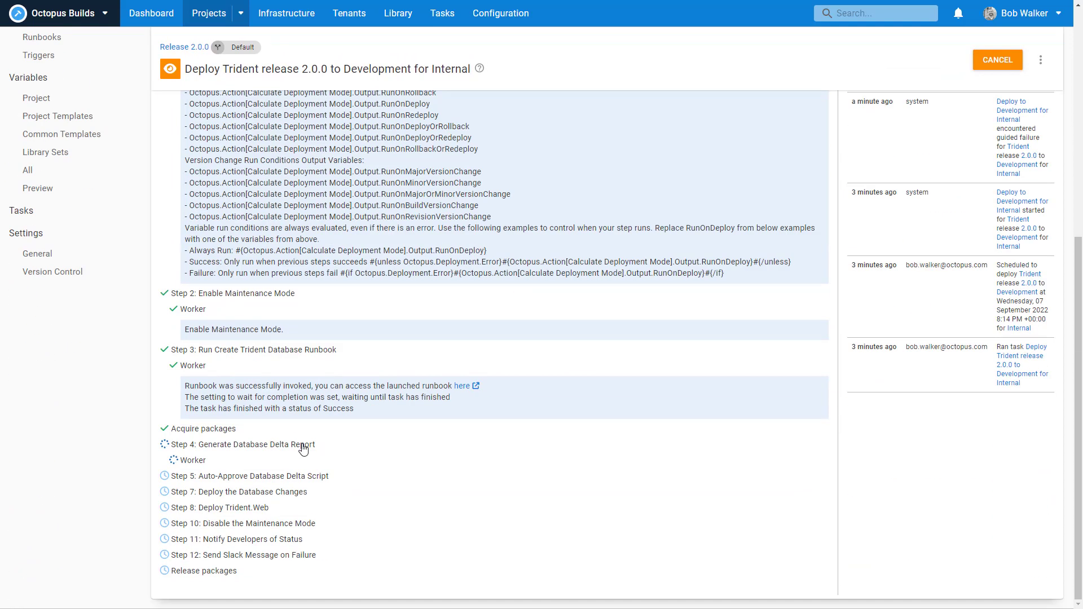
pyautogui.click(190, 461)
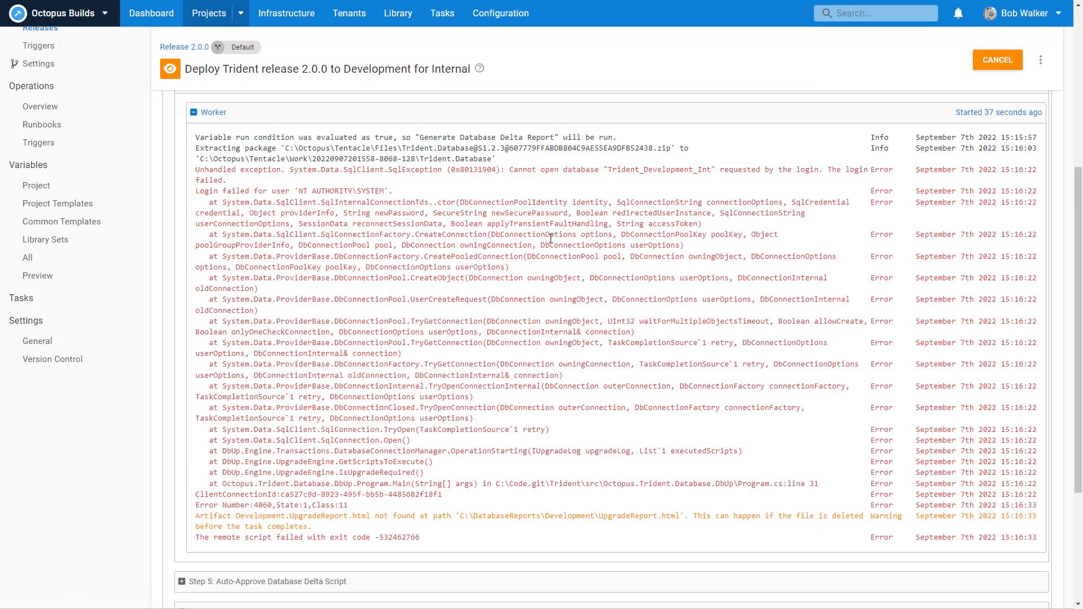
pyautogui.scroll(5, 551, 239)
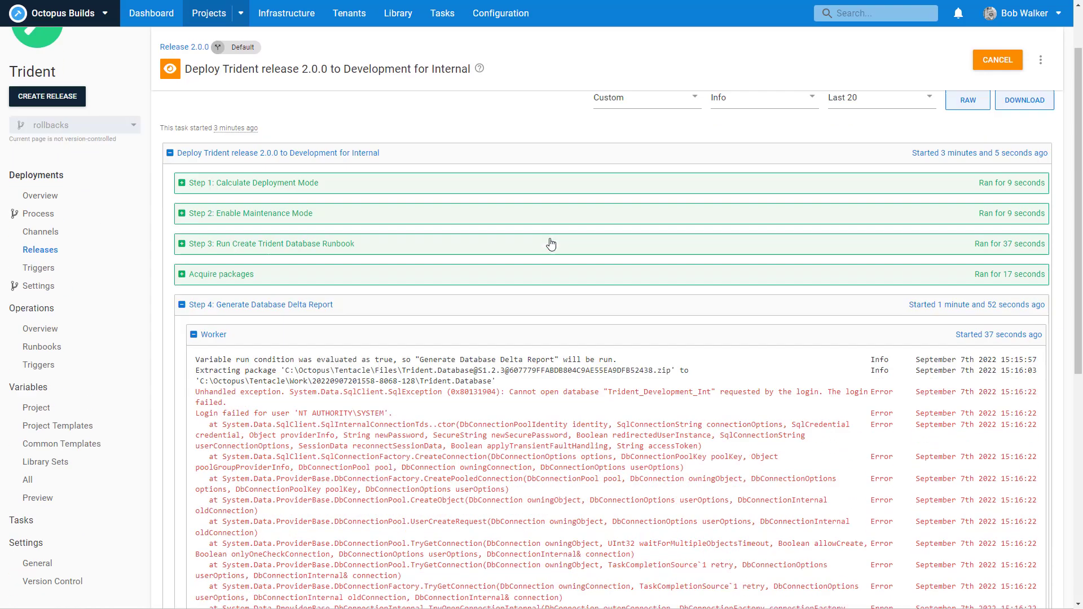
pyautogui.scroll(-10, 552, 243)
pyautogui.scroll(10, 551, 243)
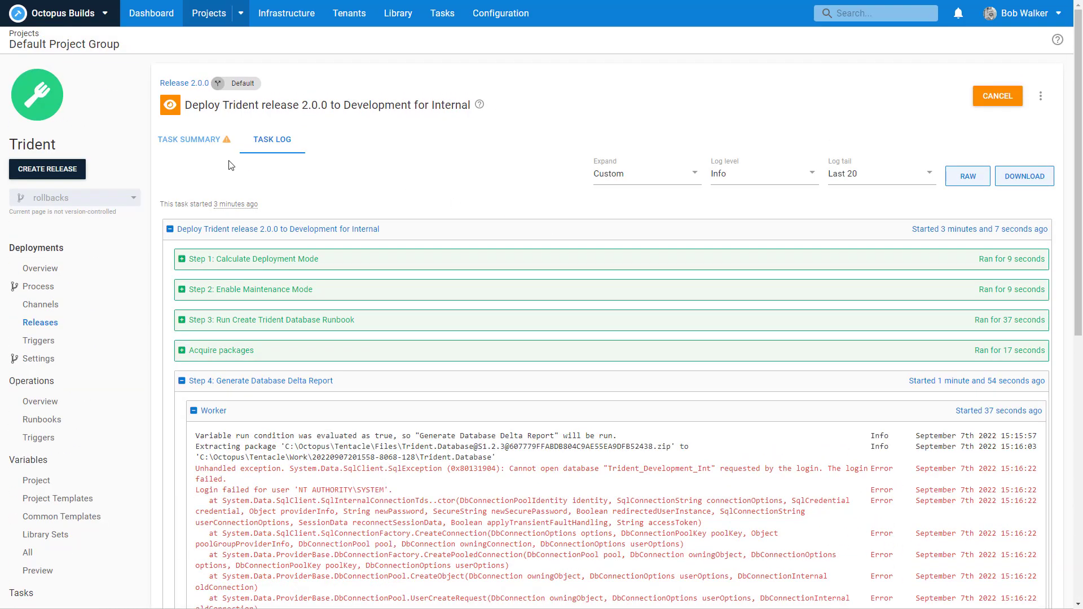
pyautogui.click(204, 141)
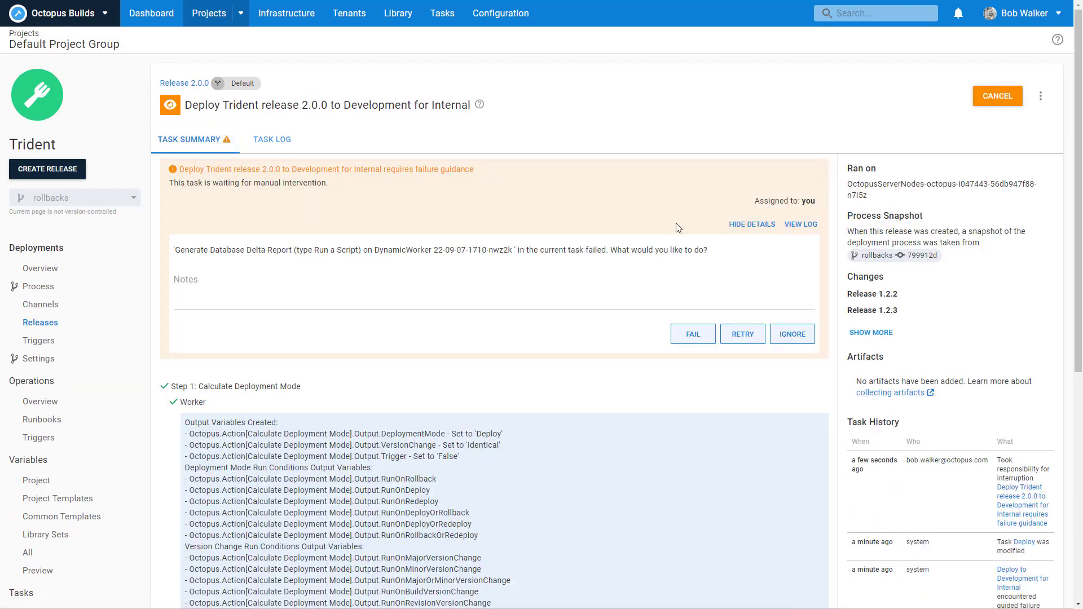
pyautogui.click(704, 340)
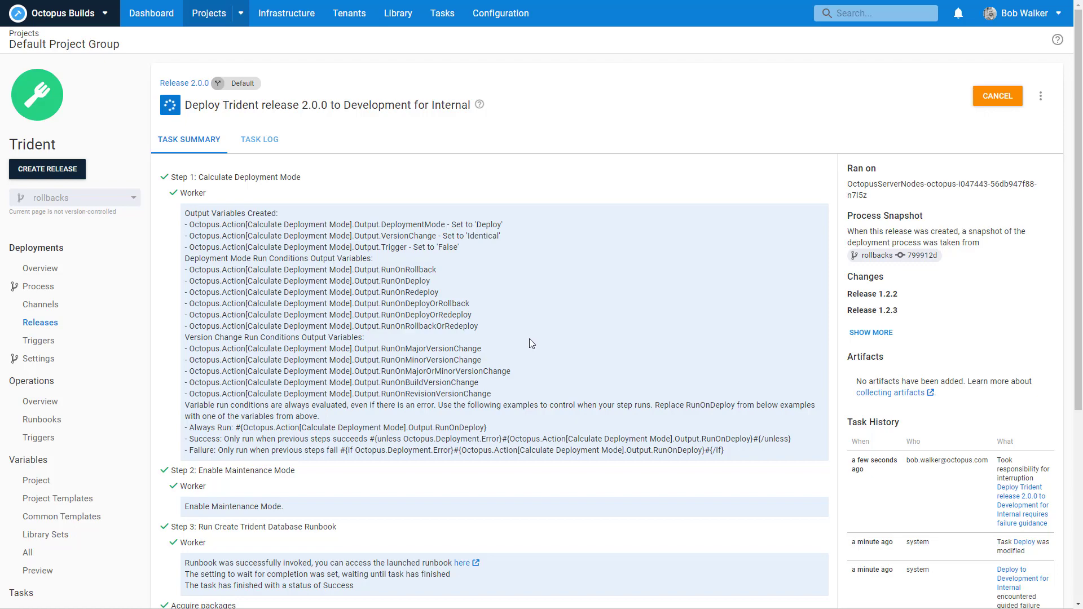
pyautogui.scroll(-5, 529, 339)
pyautogui.scroll(5, 529, 339)
# Step: Create release 2.0.1, deploy it to Development for Internal, then view the Tenants list
pyautogui.click(47, 169)
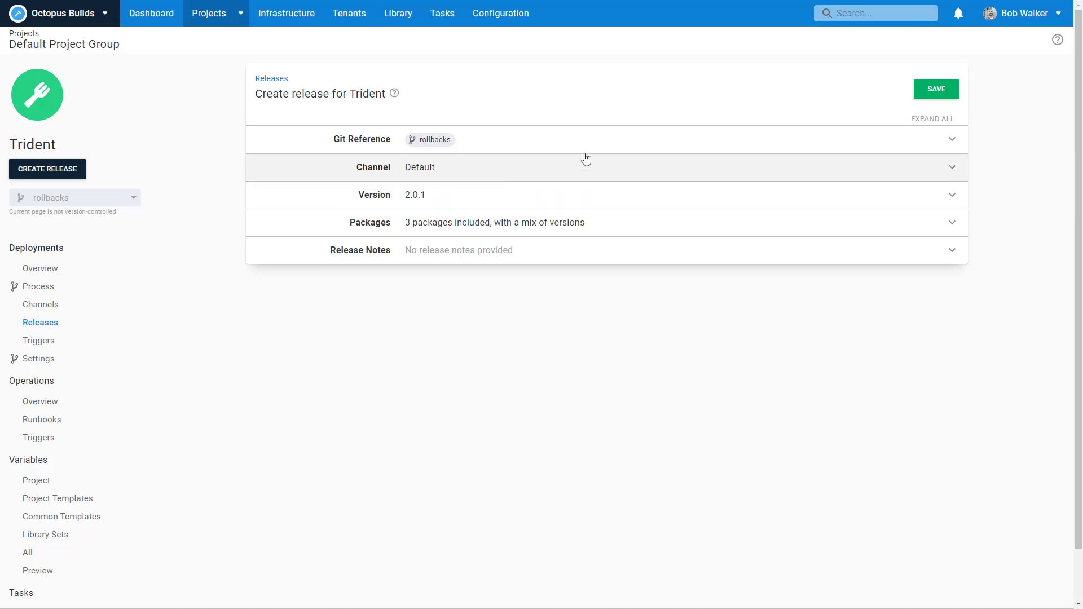
pyautogui.click(948, 89)
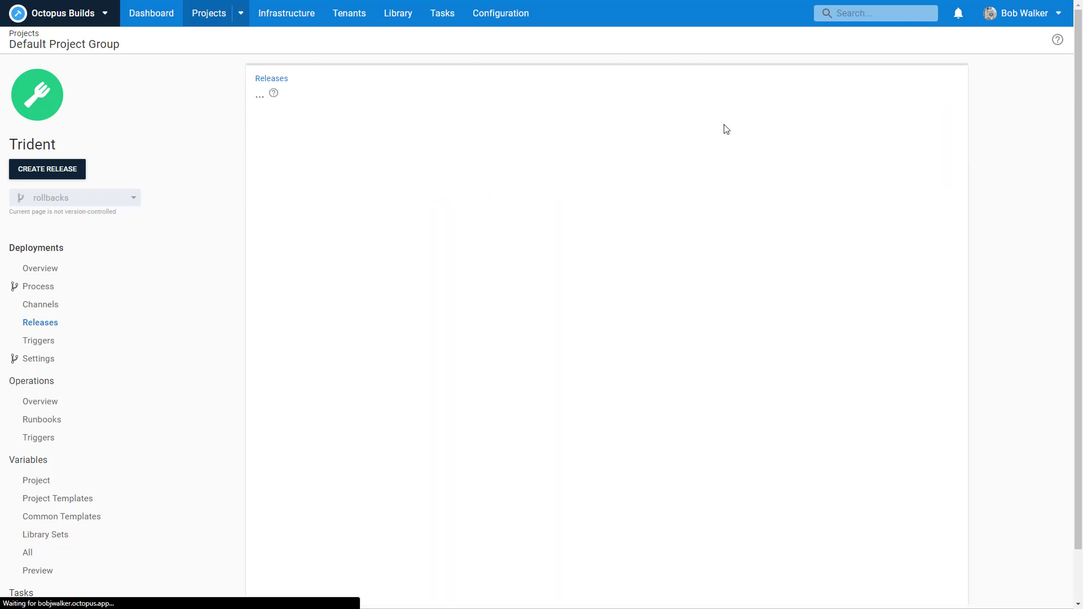
pyautogui.click(832, 99)
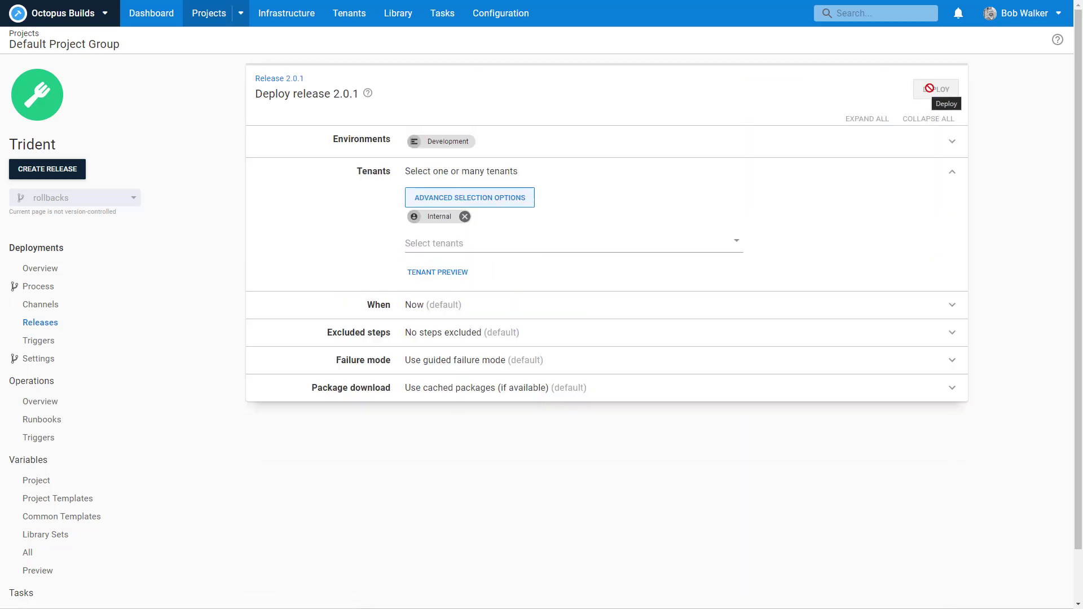
pyautogui.click(929, 91)
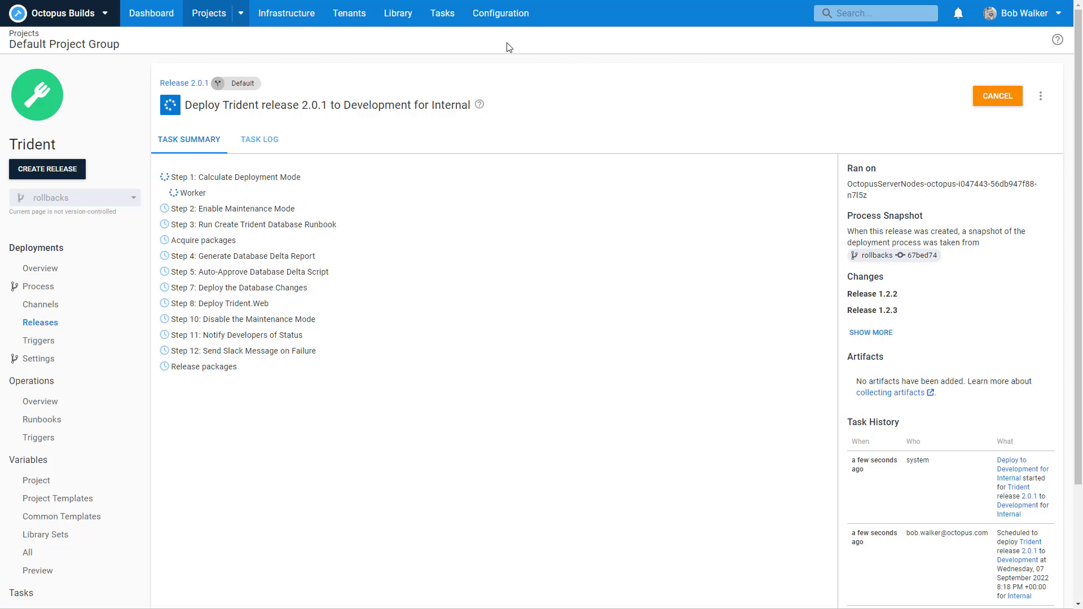
pyautogui.click(364, 17)
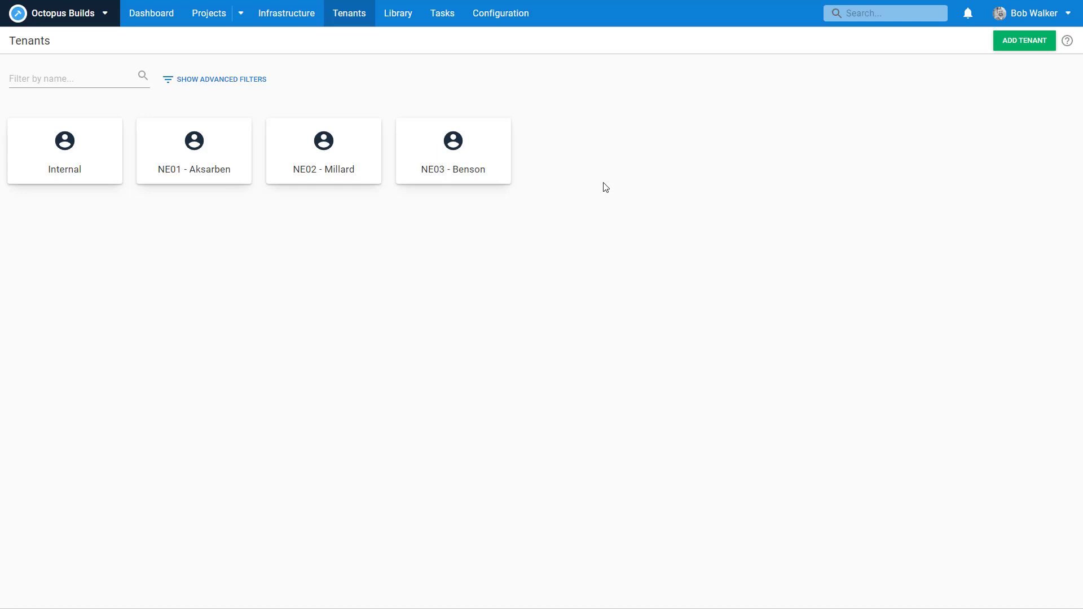
# Step: Go from the dashboard into the Trident project and view its project variables
pyautogui.click(150, 21)
pyautogui.click(70, 170)
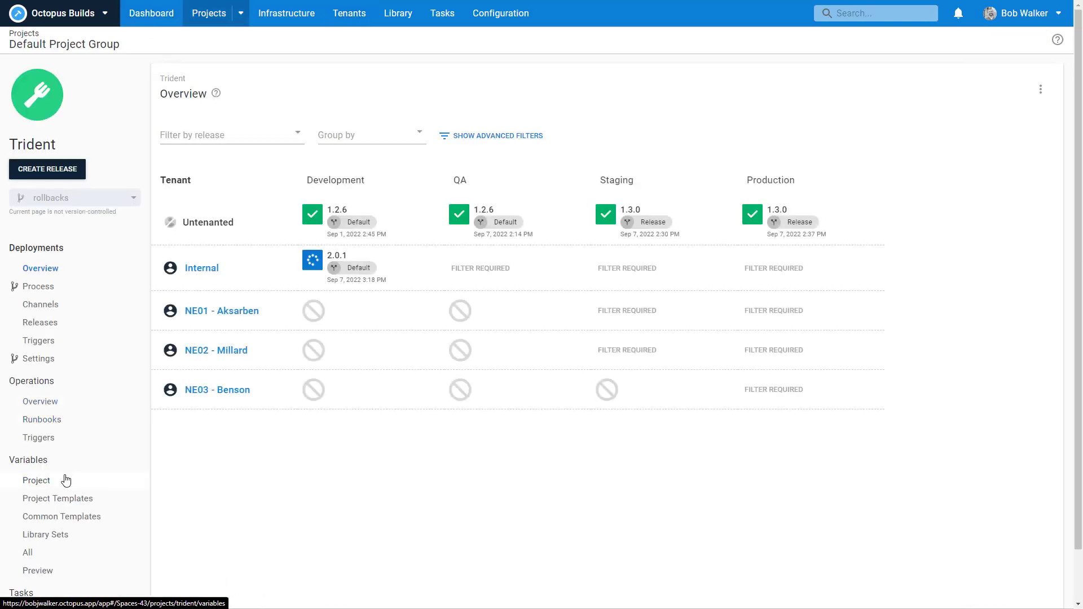
pyautogui.click(65, 480)
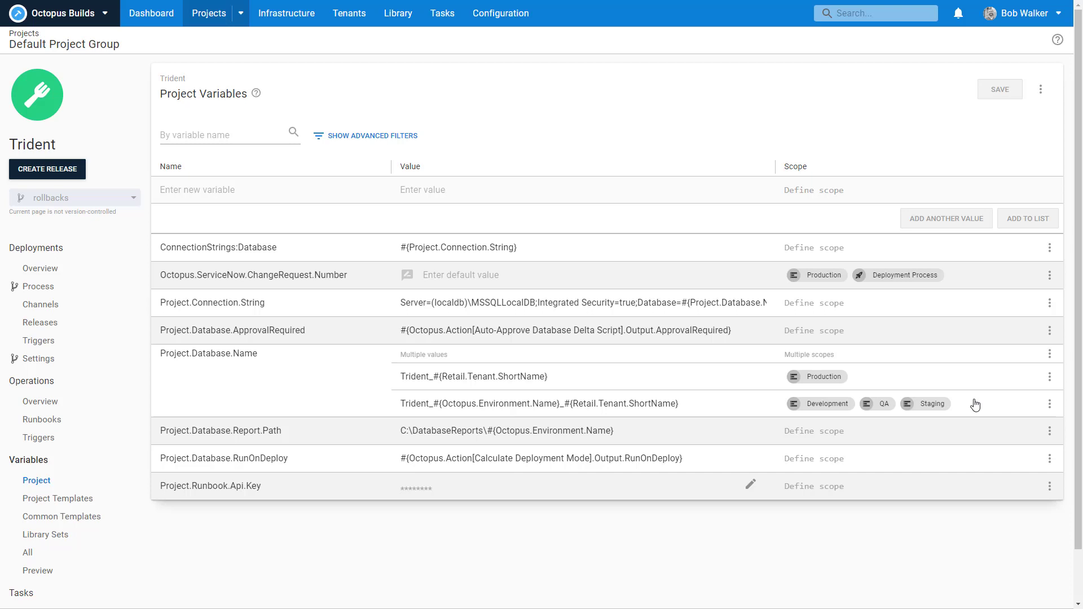
# Step: Scroll through Trident's deployment process steps, then return to the deployment overview
pyautogui.click(64, 288)
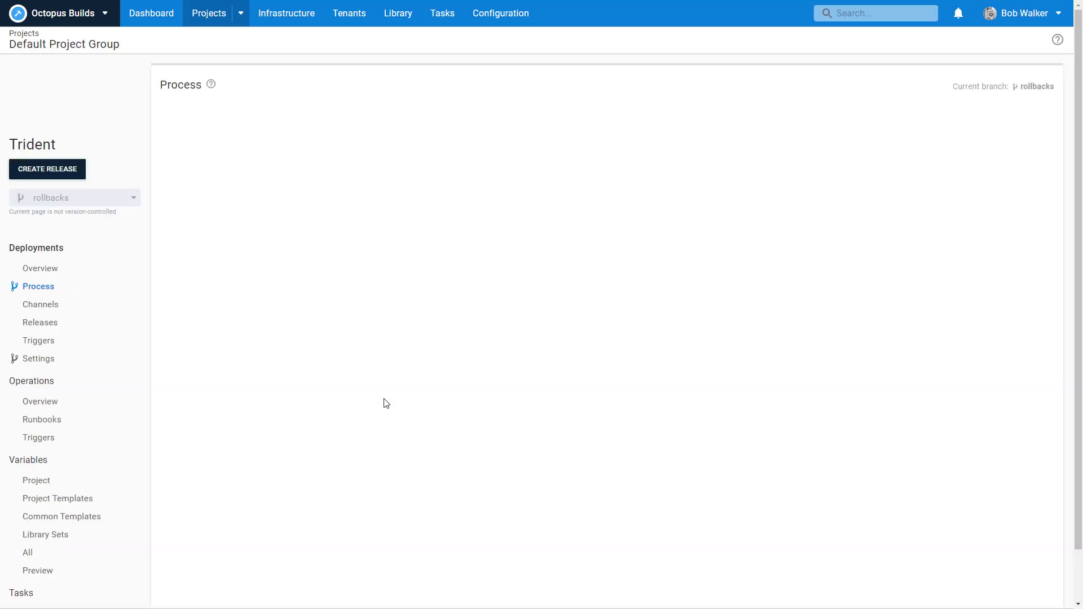
pyautogui.scroll(-3, 460, 446)
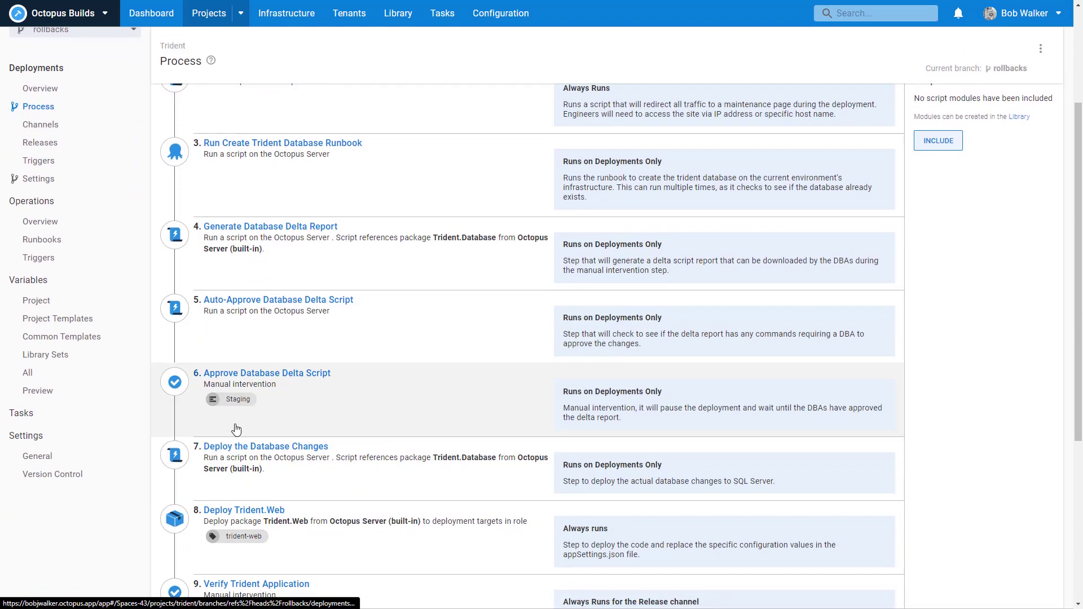
pyautogui.scroll(-4, 359, 430)
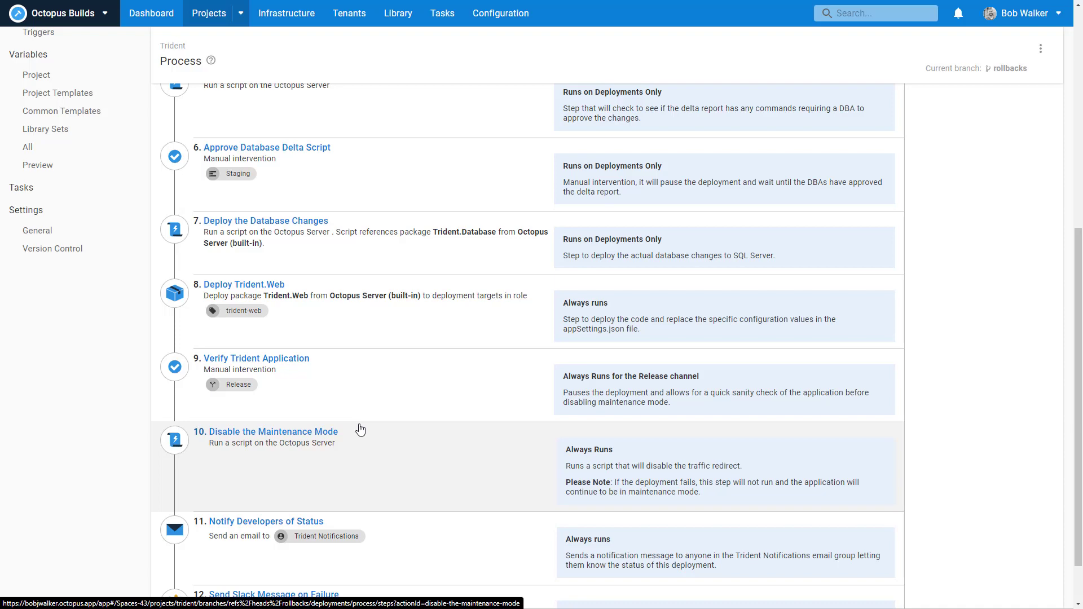
pyautogui.scroll(10, 360, 431)
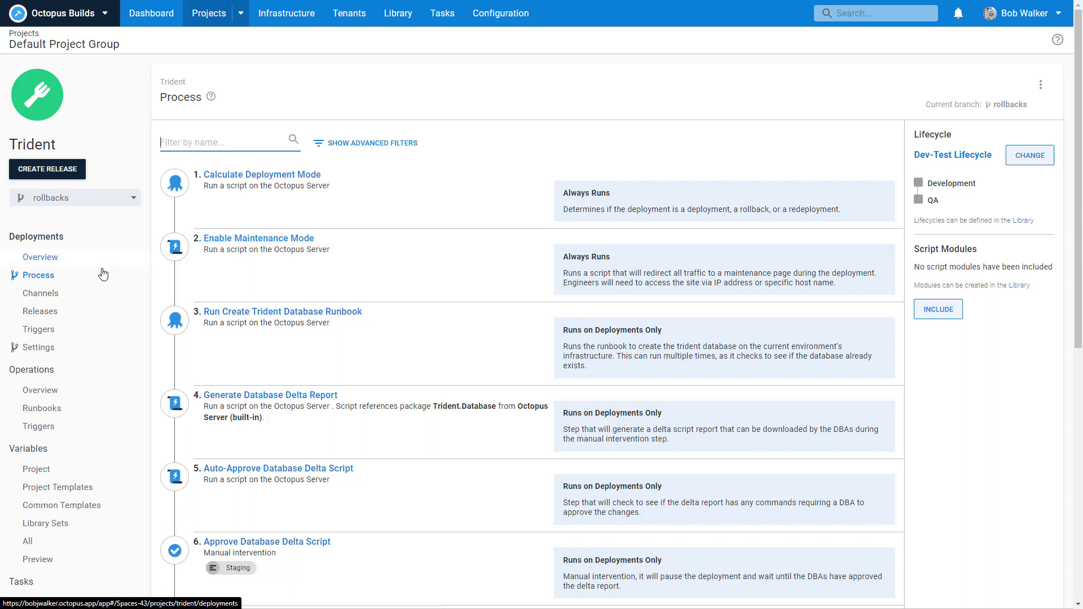
pyautogui.click(70, 263)
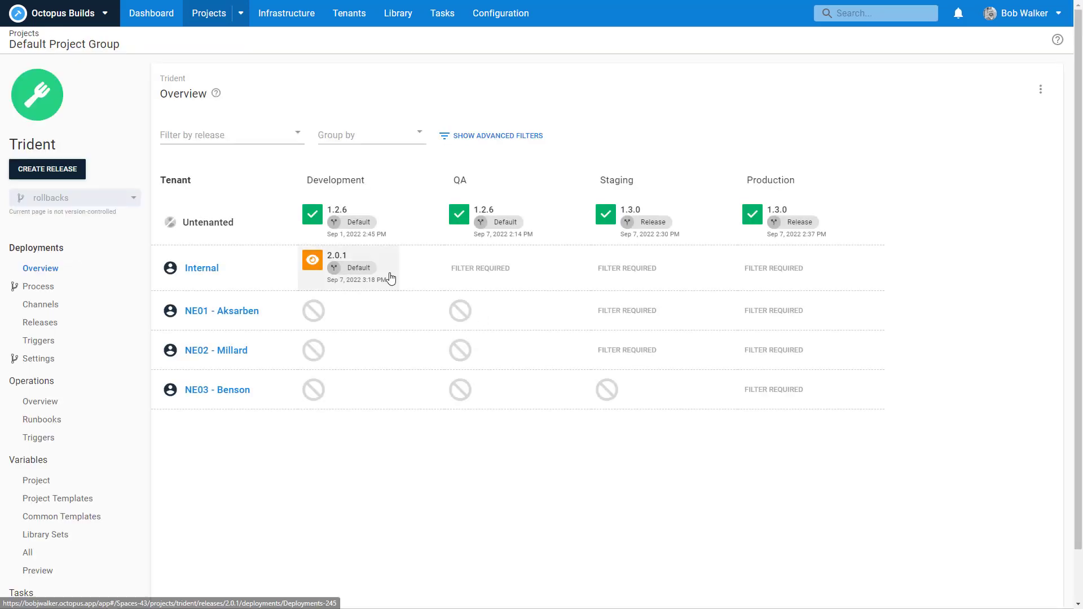
# Step: Open Internal's 2.0.1 Development deployment and check step 4's error log
pyautogui.click(387, 278)
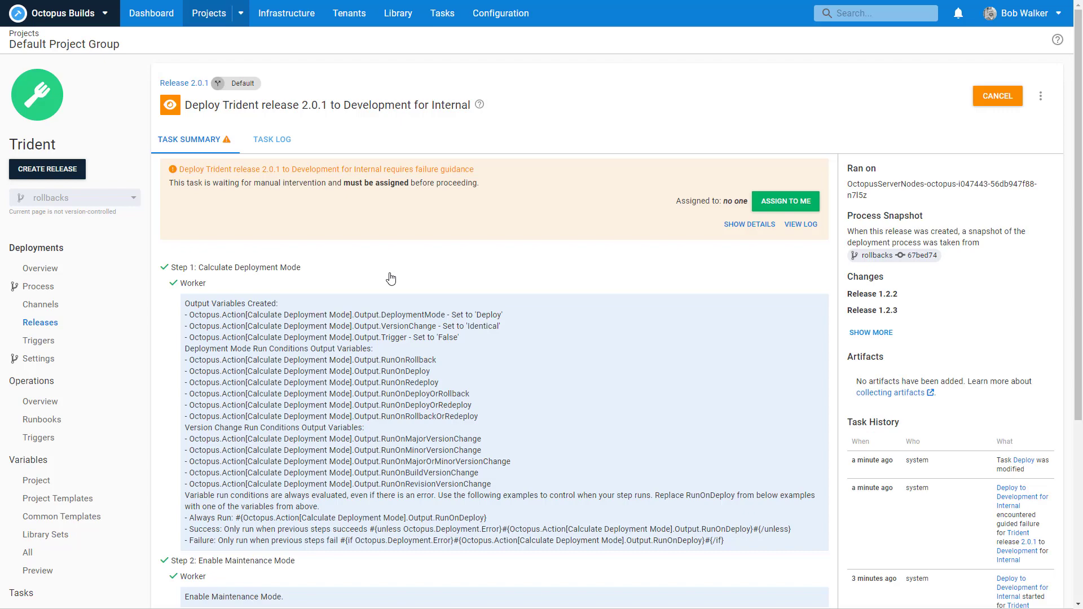
pyautogui.scroll(-5, 475, 316)
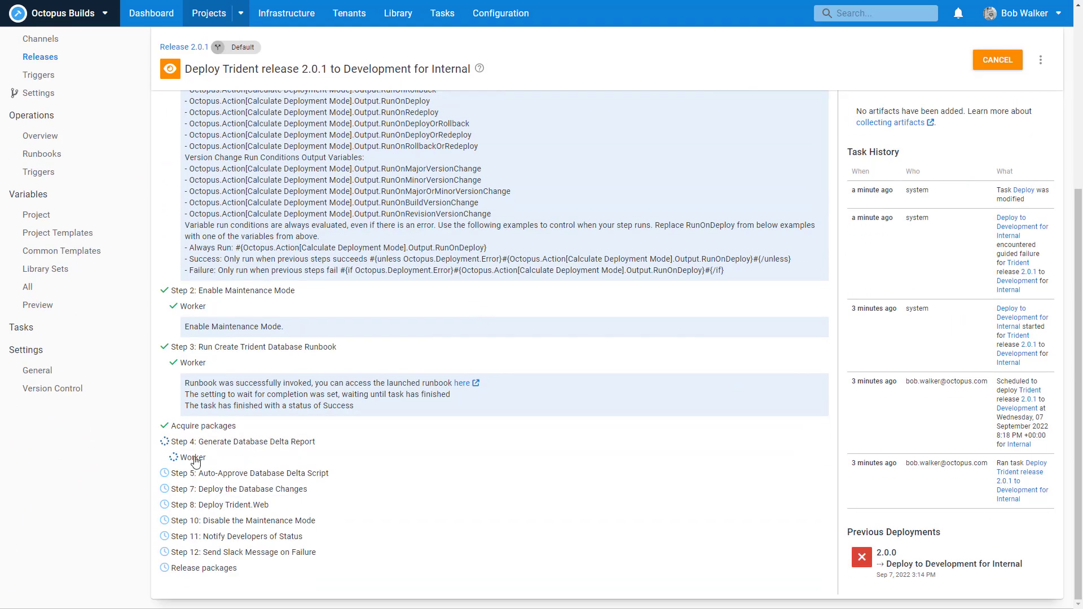
pyautogui.click(195, 461)
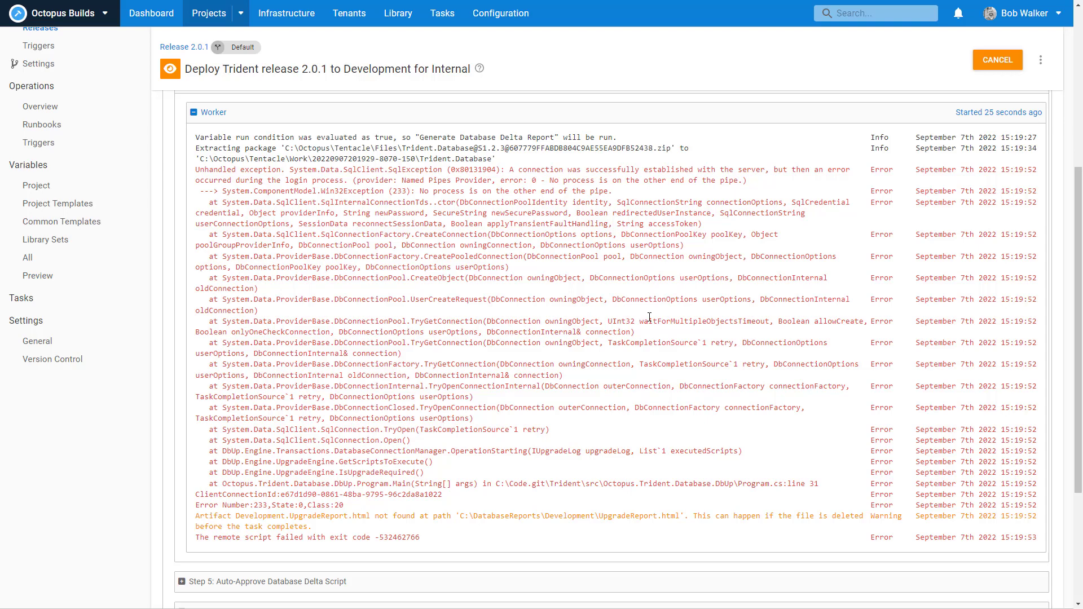
pyautogui.scroll(5, 649, 318)
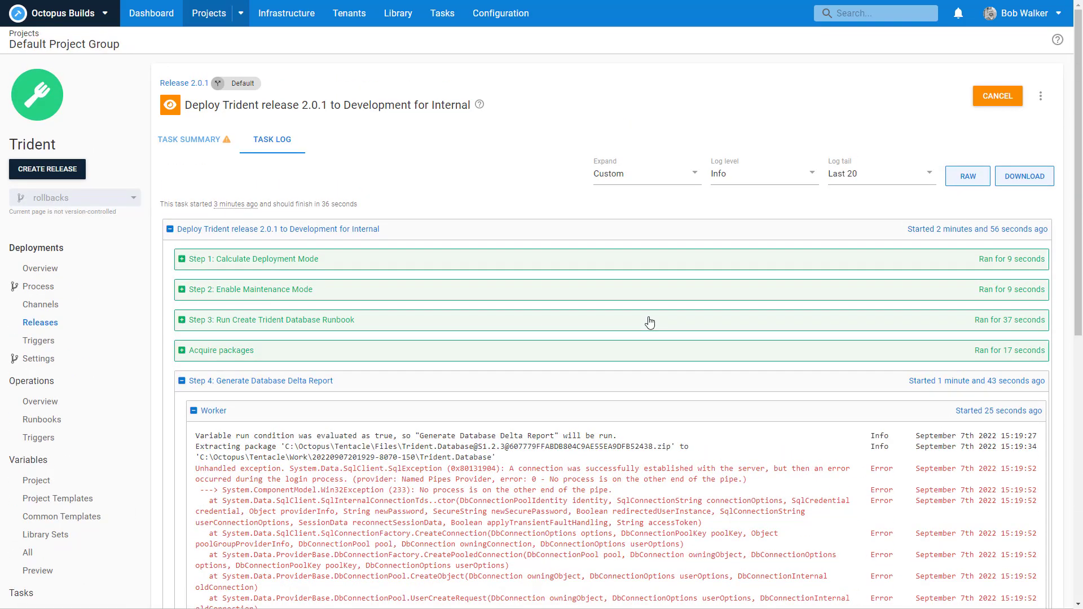
pyautogui.click(196, 147)
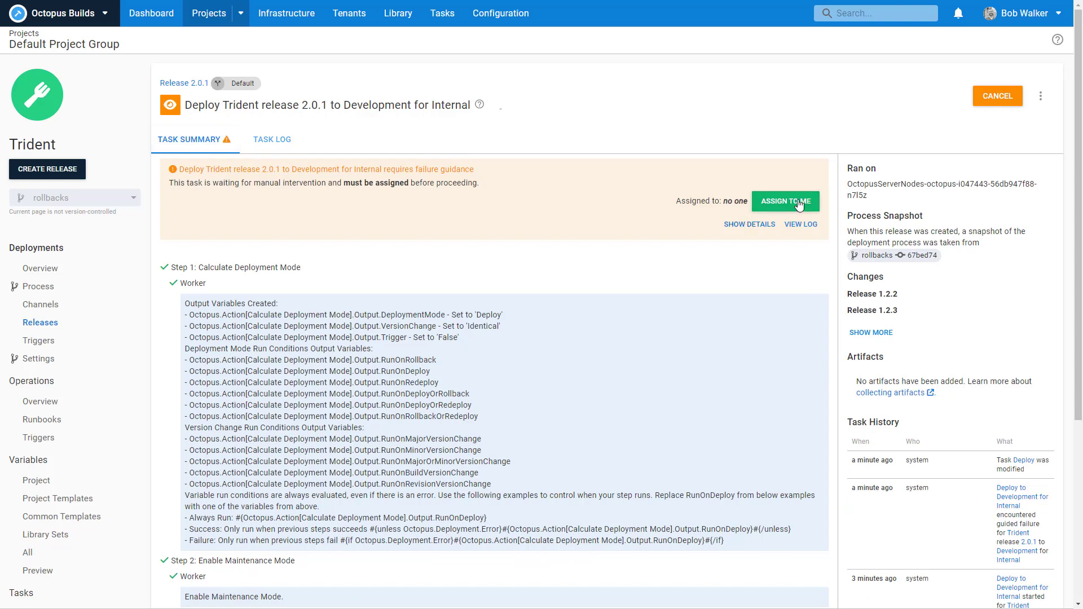
# Step: Assign the manual intervention to yourself, answer it with Fail, and return to the overview
pyautogui.click(787, 203)
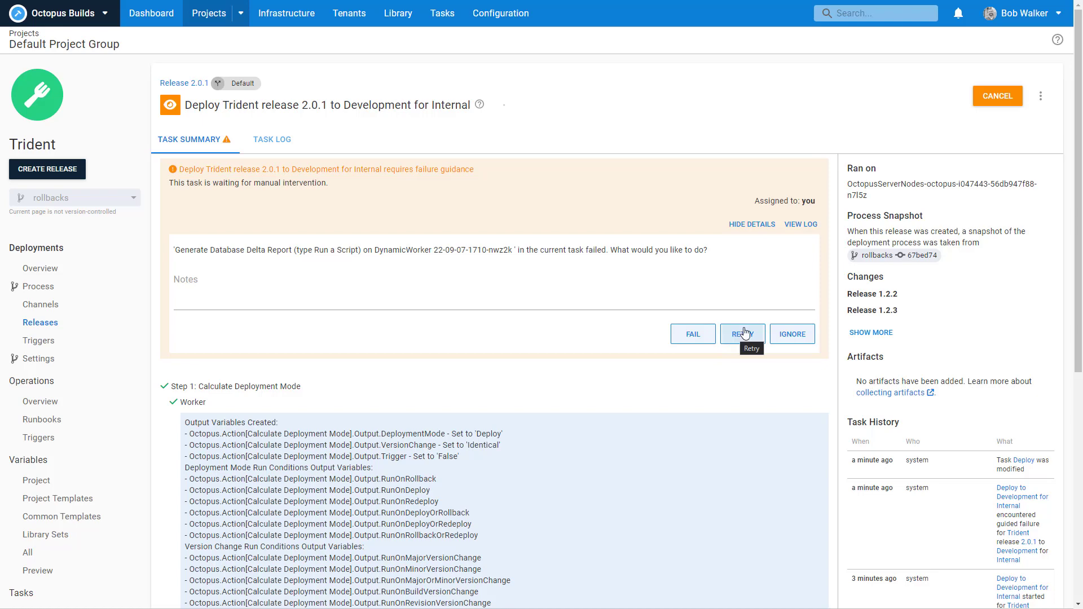
pyautogui.click(691, 336)
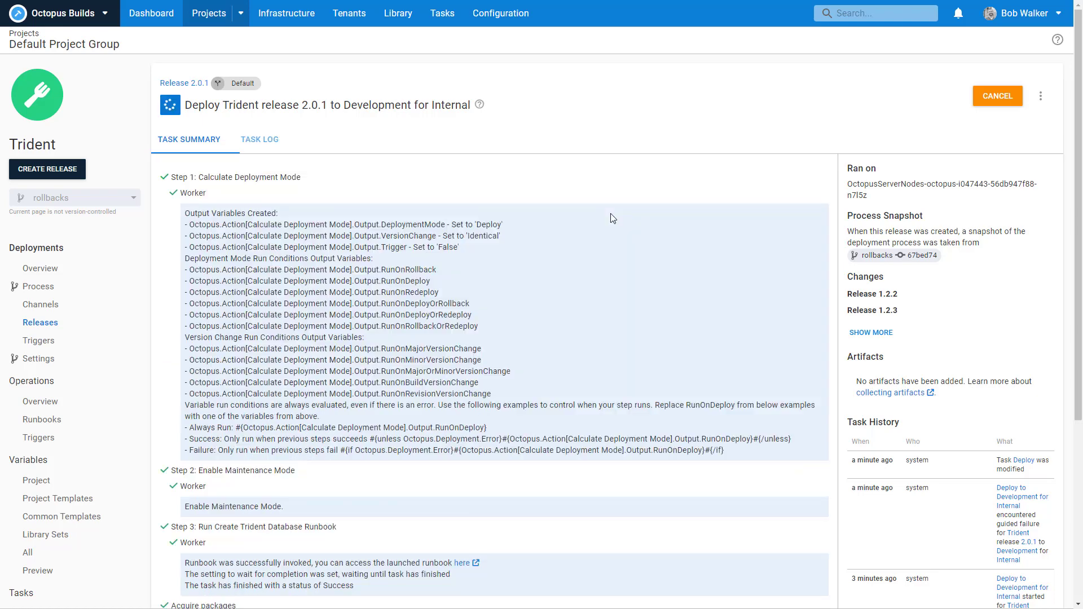
pyautogui.click(57, 270)
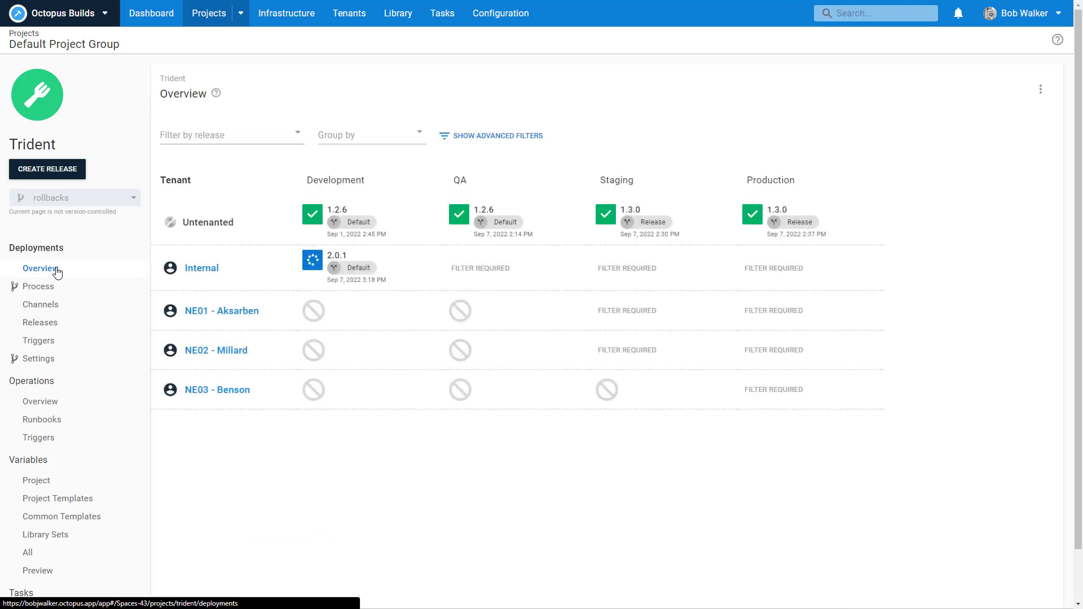
# Step: Create and save Trident release 2.1.0 on the Release channel
pyautogui.click(42, 171)
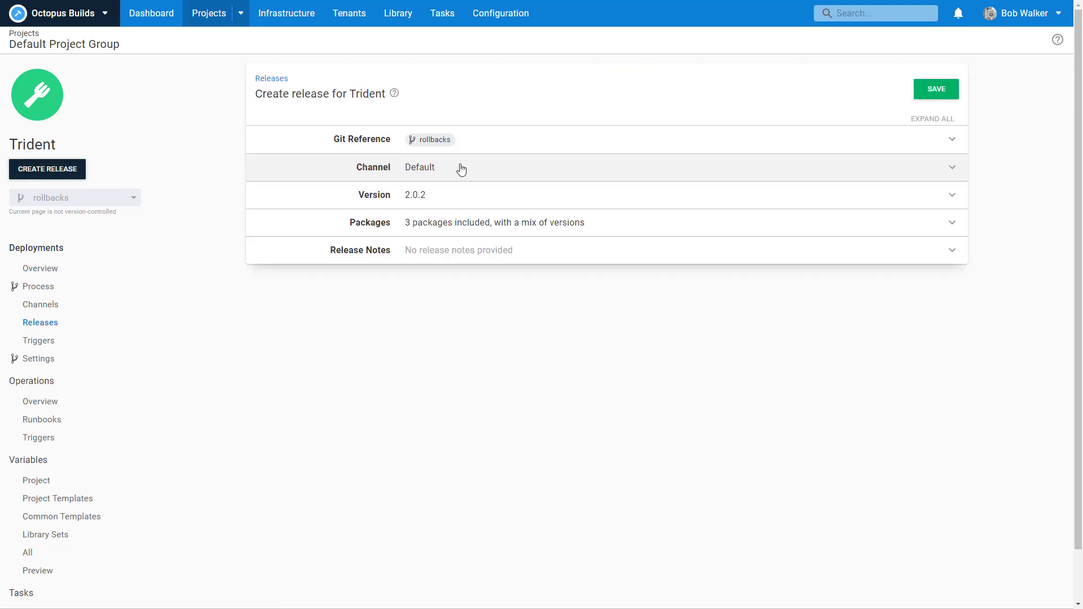
pyautogui.click(460, 169)
pyautogui.click(448, 202)
pyautogui.click(443, 219)
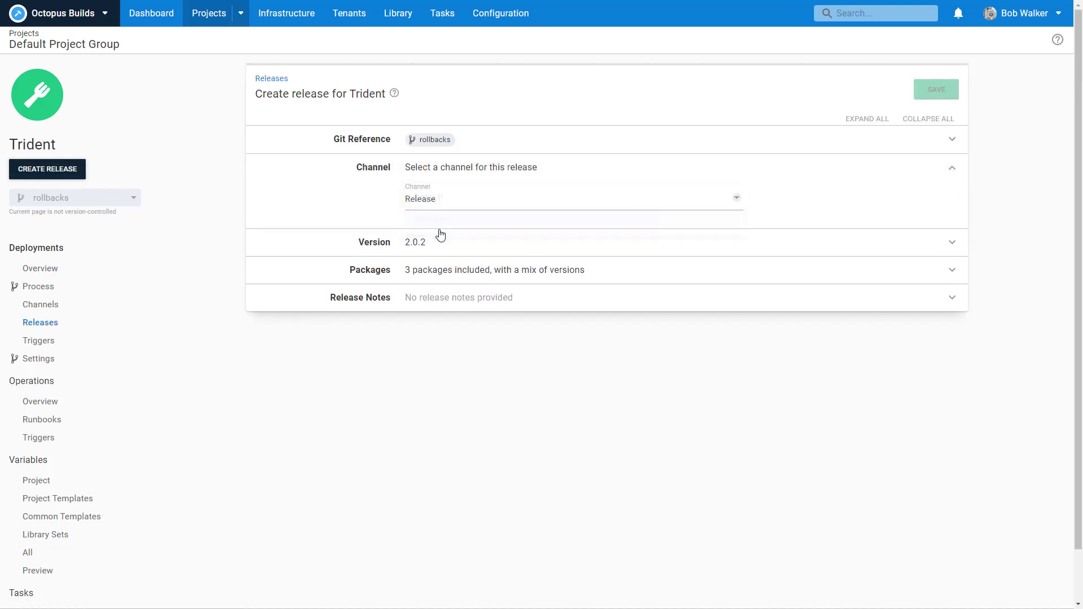
pyautogui.click(435, 247)
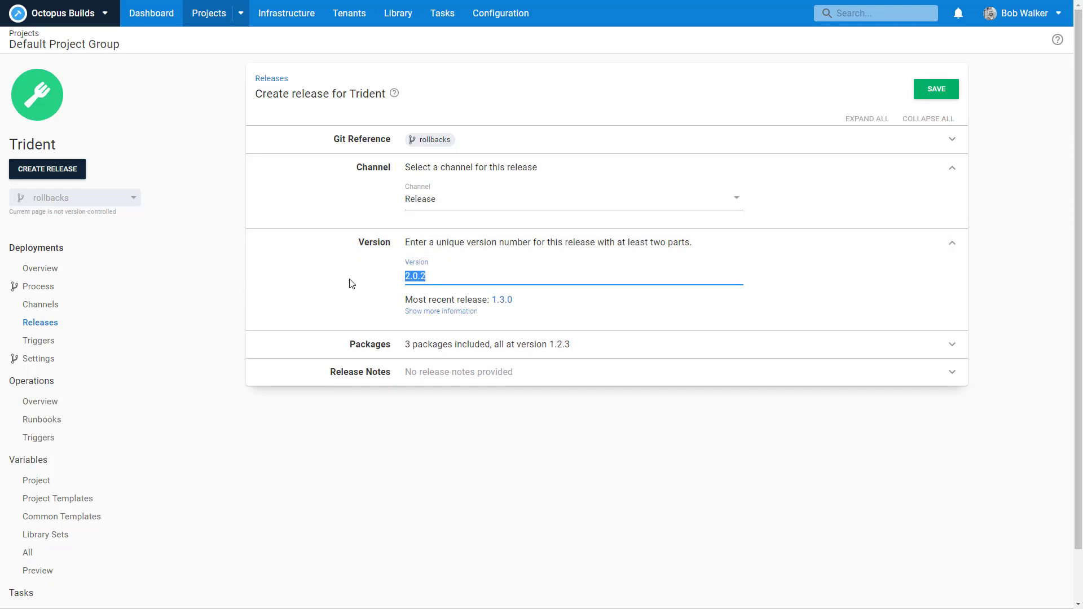
pyautogui.write('2.1.0')
pyautogui.click(931, 89)
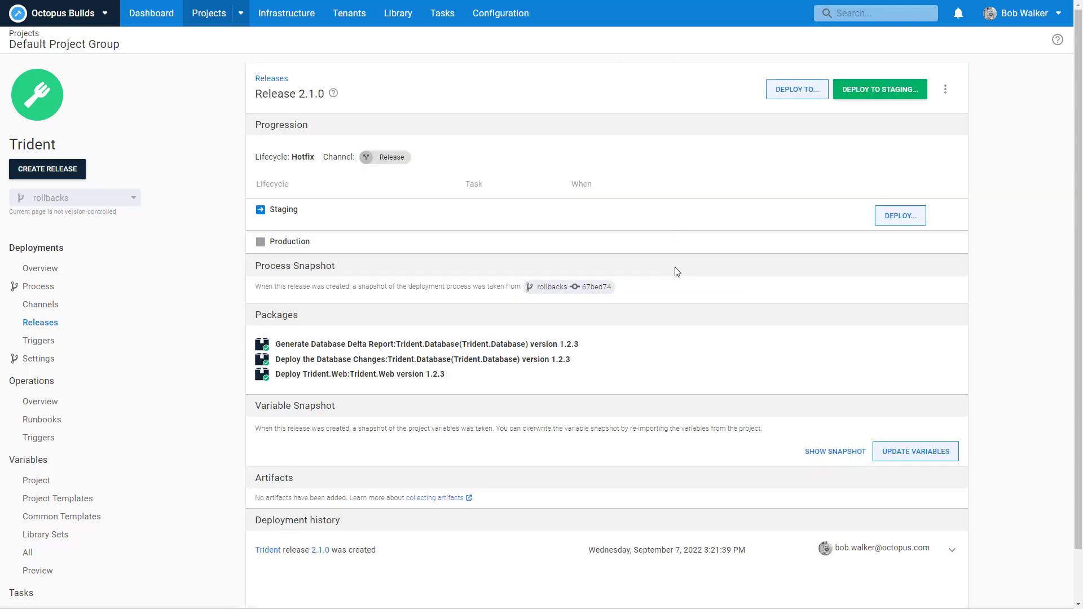
# Step: Start a Staging deployment of 2.1.0, review its tenant list, then return to the overview
pyautogui.click(900, 216)
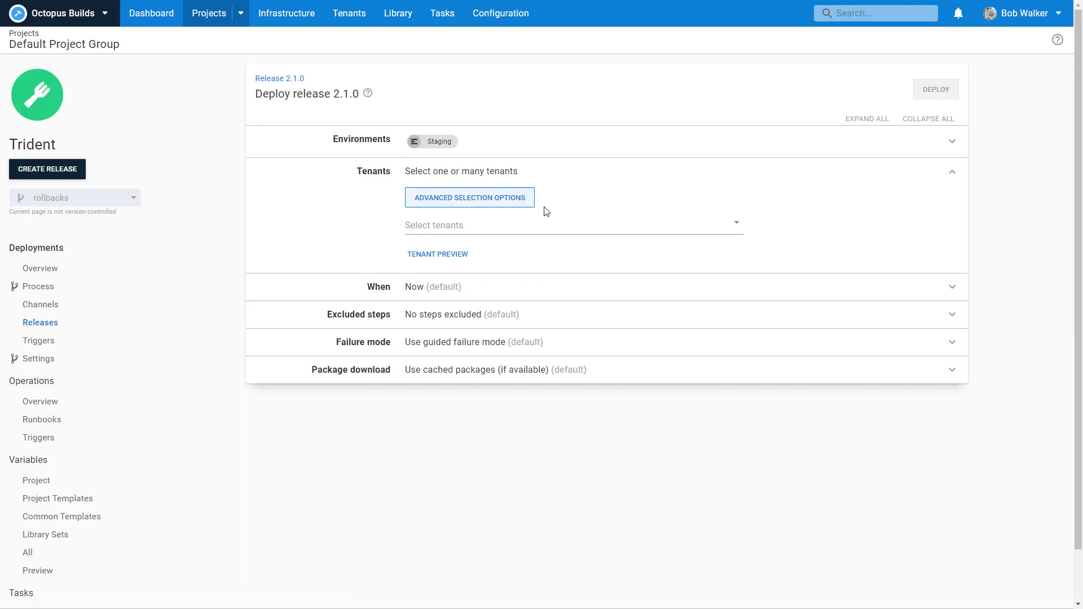
pyautogui.click(448, 225)
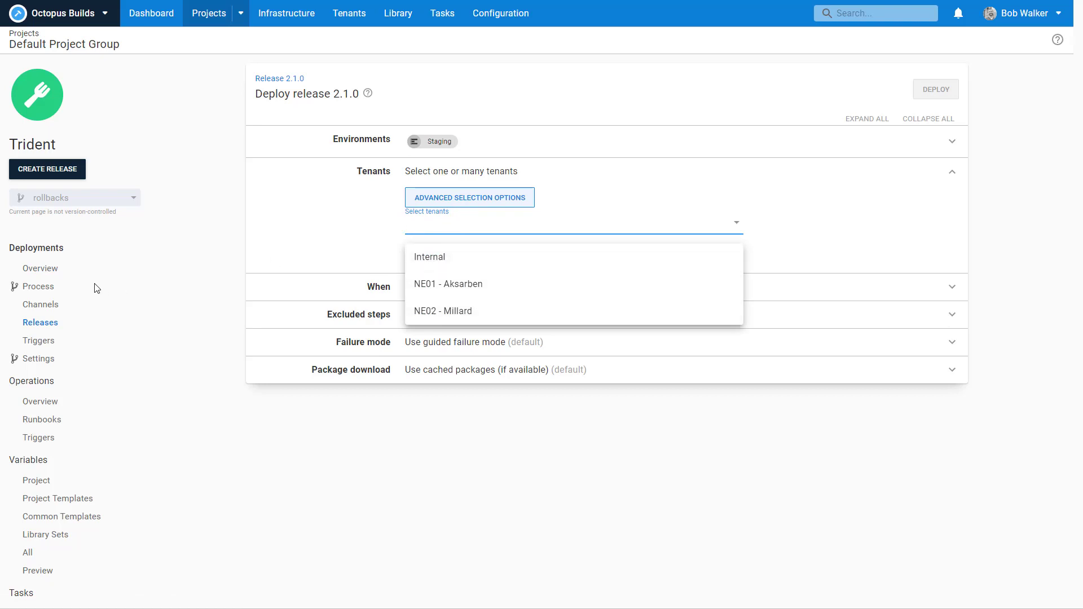
pyautogui.click(63, 270)
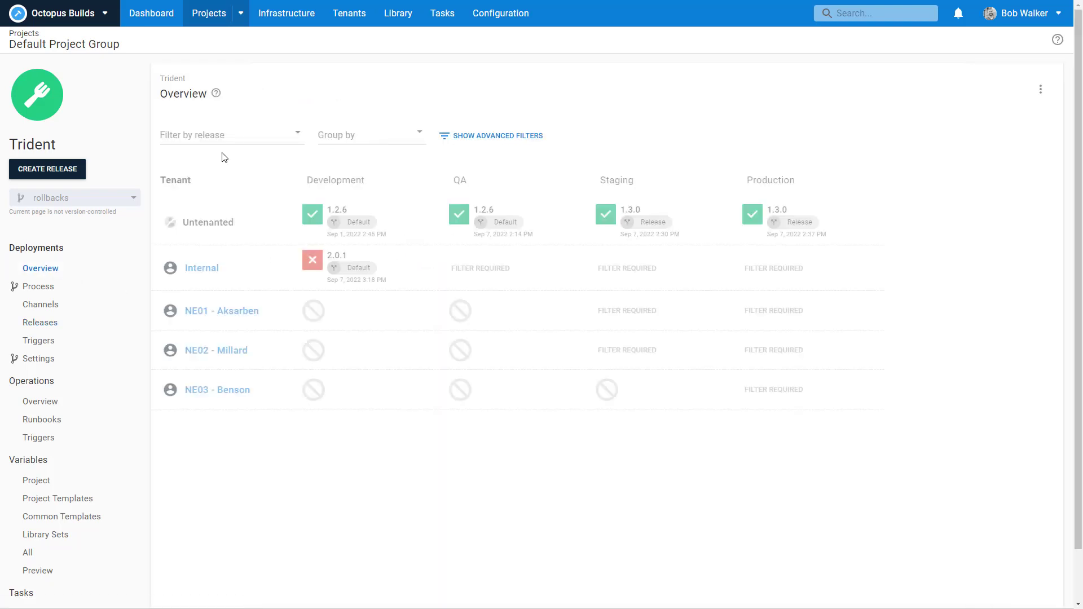
# Step: Filter the tenant overview to release 2.1.0 and group it by channel
pyautogui.click(205, 133)
pyautogui.click(197, 181)
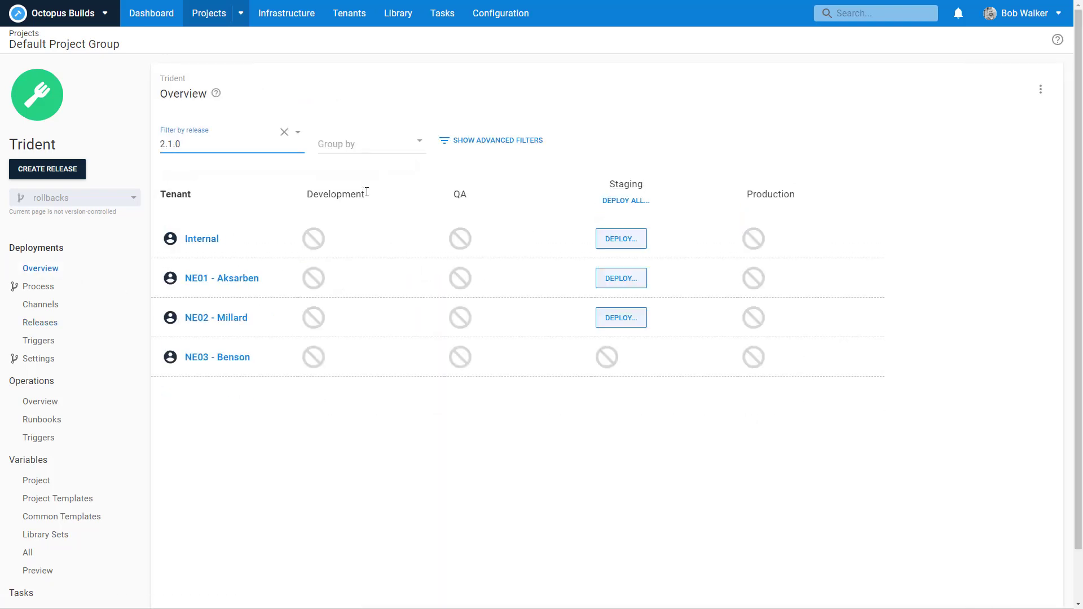
pyautogui.click(362, 147)
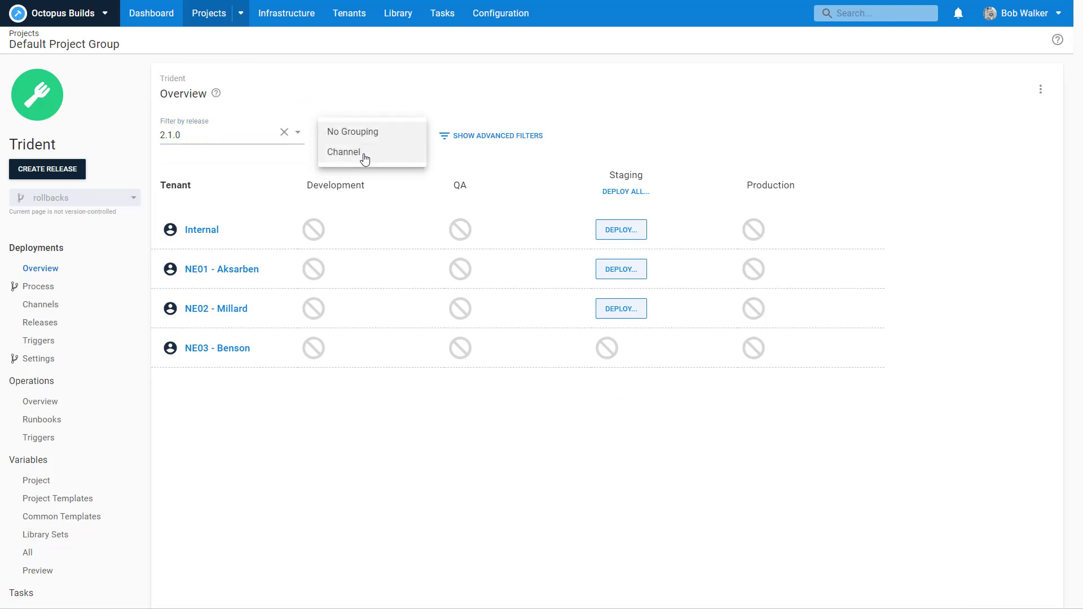
pyautogui.click(359, 153)
pyautogui.scroll(-2, 803, 427)
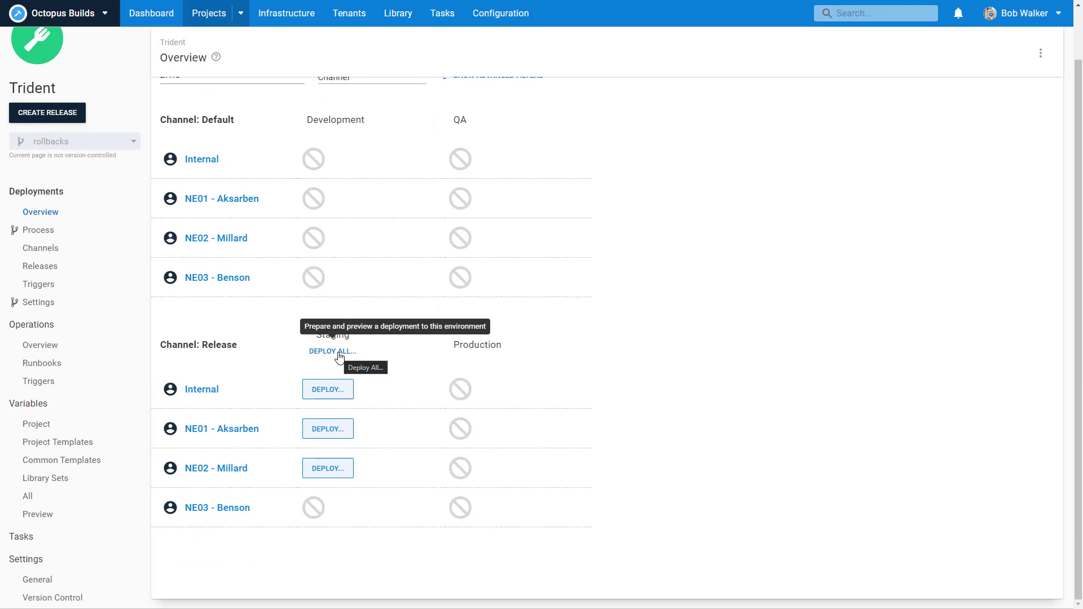
# Step: Deploy 2.1.0 to Staging for all eligible tenants after previewing the Internal deployment
pyautogui.click(339, 357)
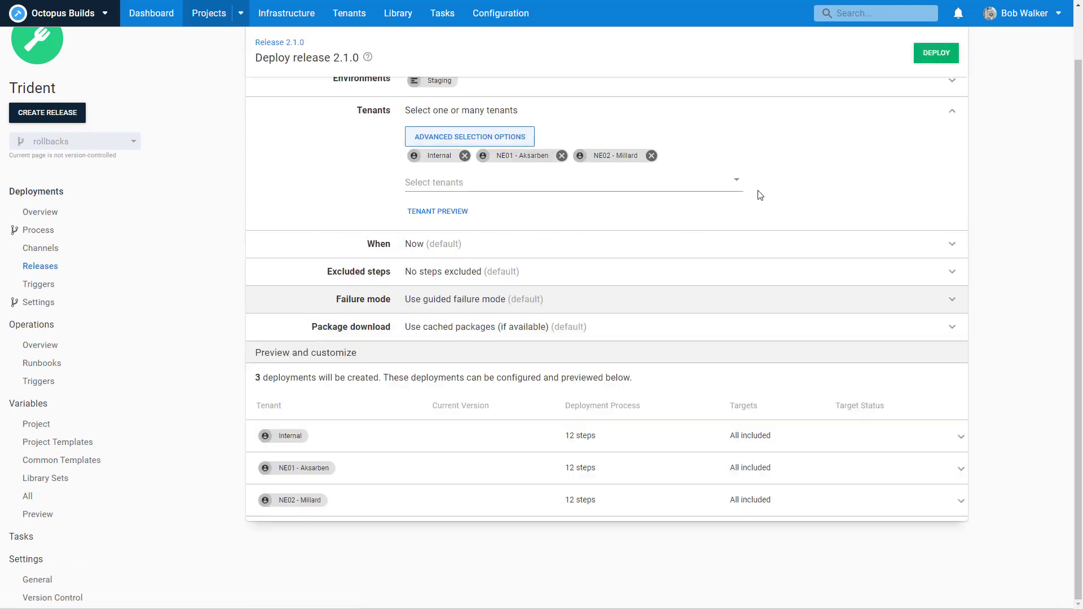
pyautogui.scroll(2, 824, 217)
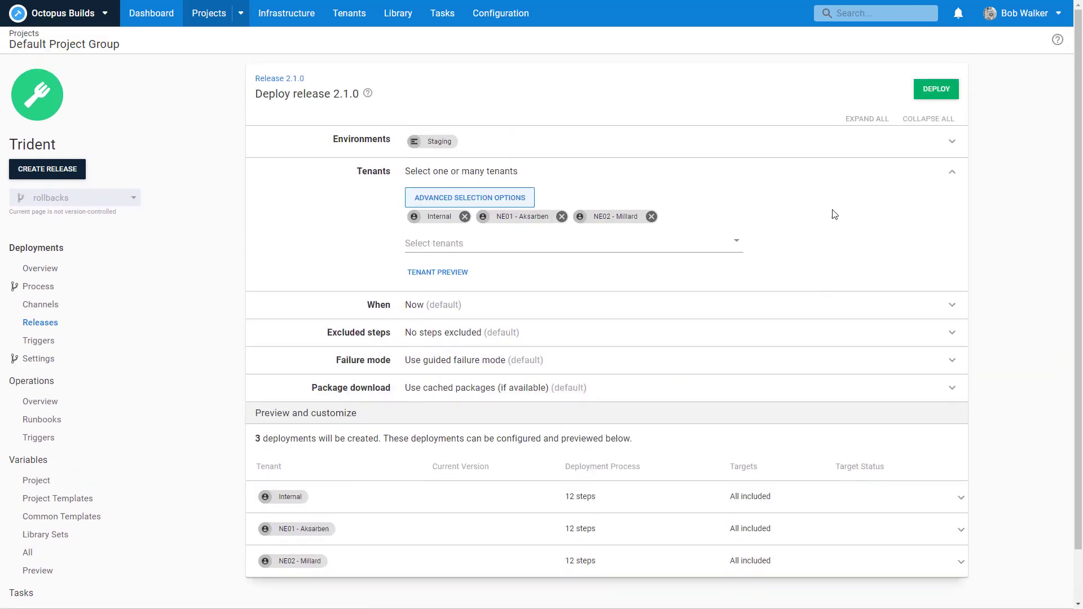
pyautogui.click(797, 498)
pyautogui.click(798, 499)
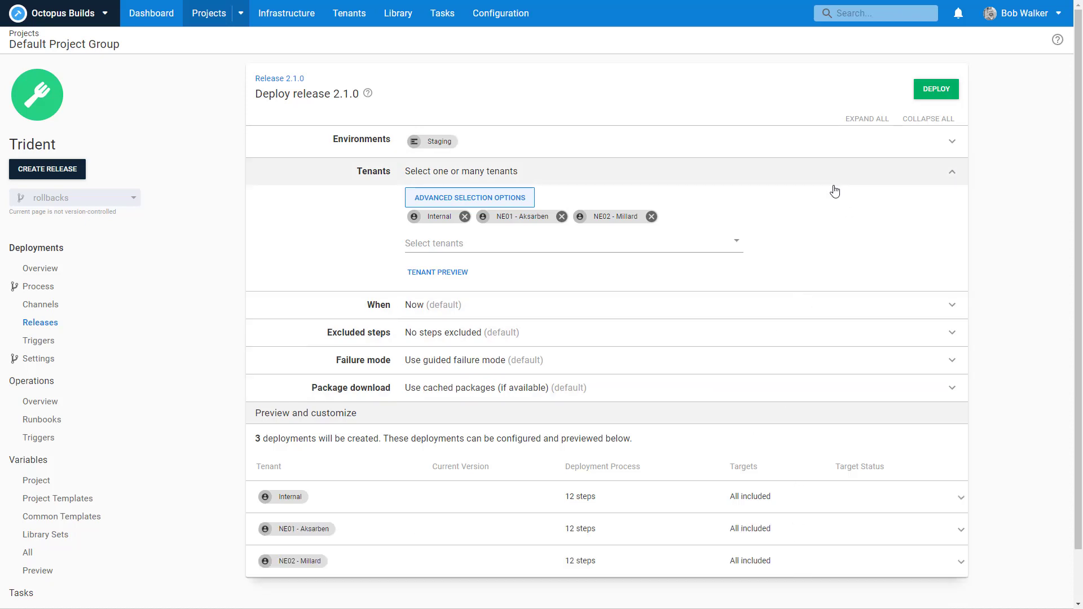
pyautogui.click(938, 92)
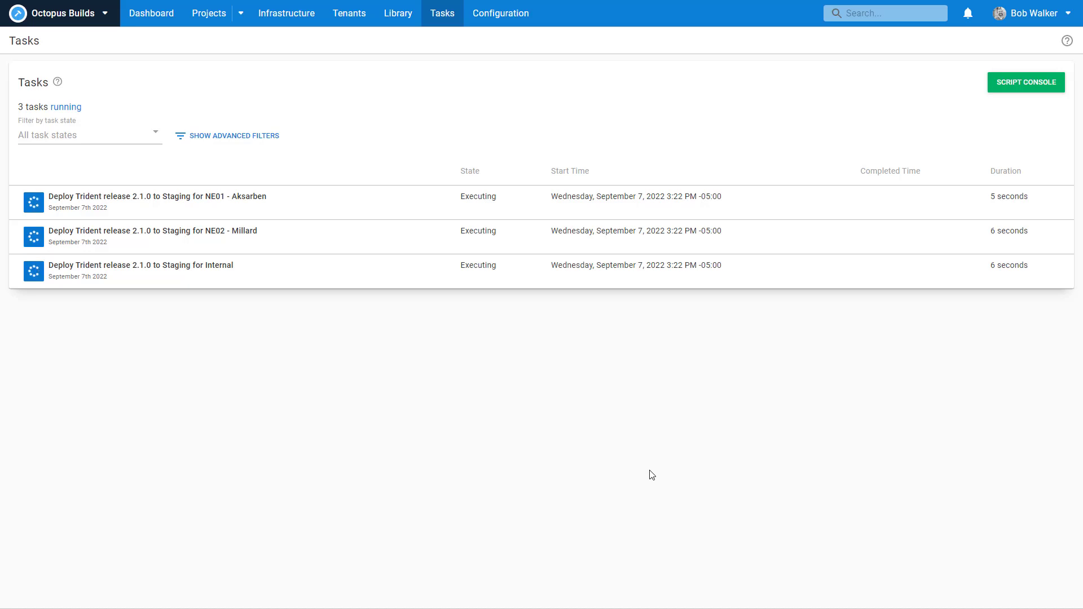
# Step: Review the task list's three 2.1.0 Staging deployments, then reopen the Trident project
pyautogui.click(438, 15)
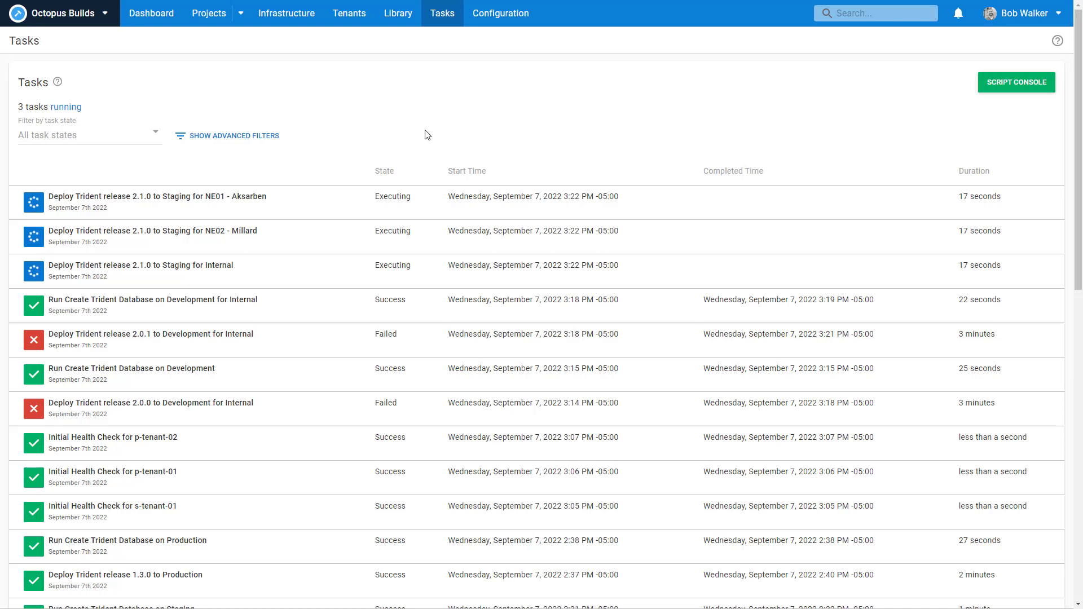
pyautogui.click(143, 7)
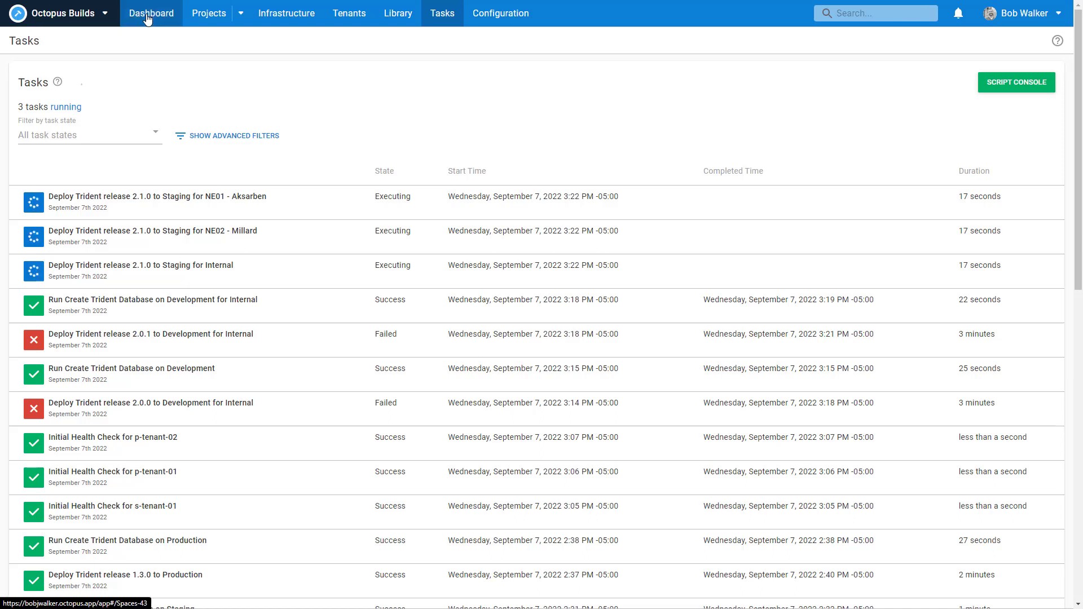
pyautogui.click(69, 169)
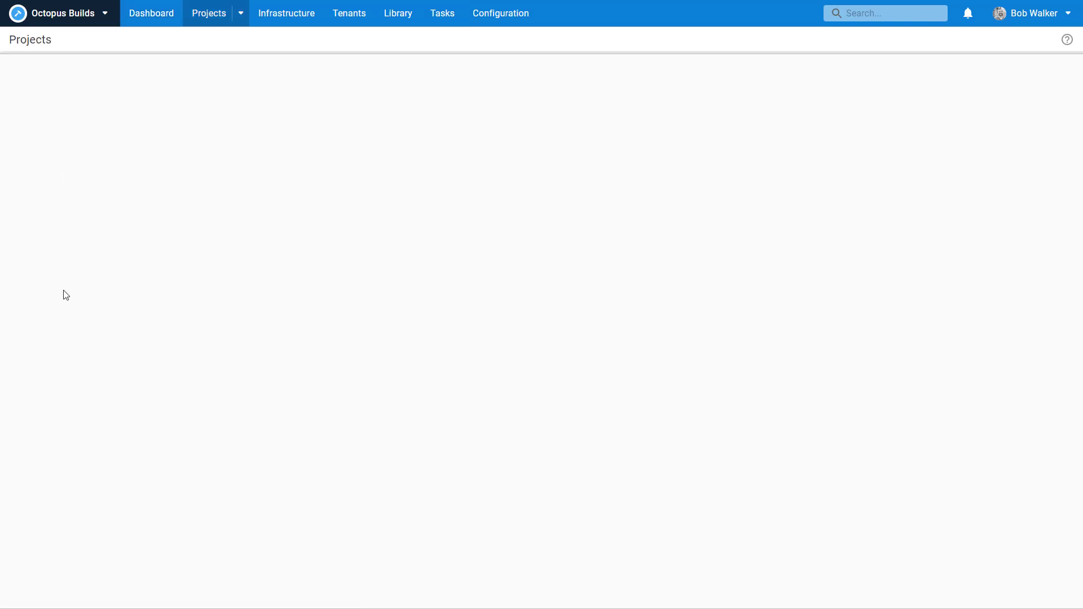
# Step: Publish snapshot NNGHCUJ of the Create Trident Database runbook, then return to the overview
pyautogui.click(53, 420)
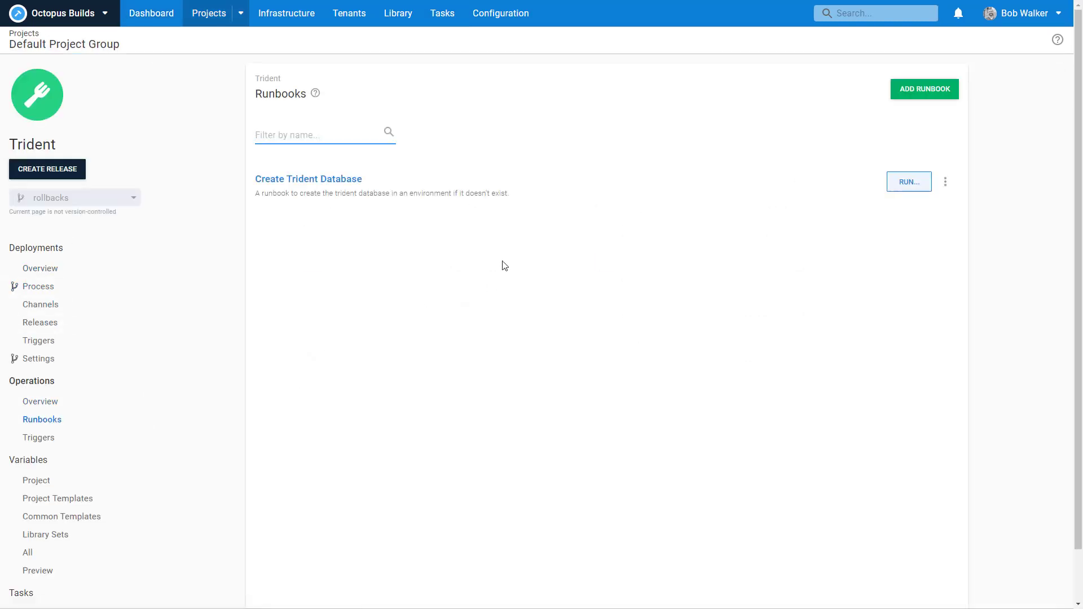
pyautogui.click(665, 186)
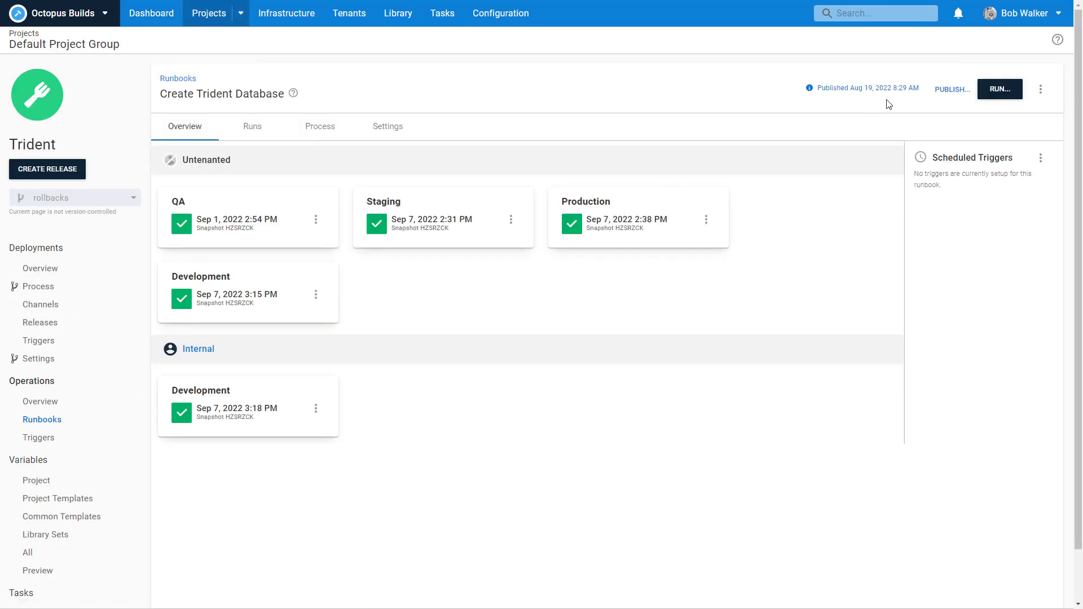
pyautogui.click(956, 90)
pyautogui.click(937, 93)
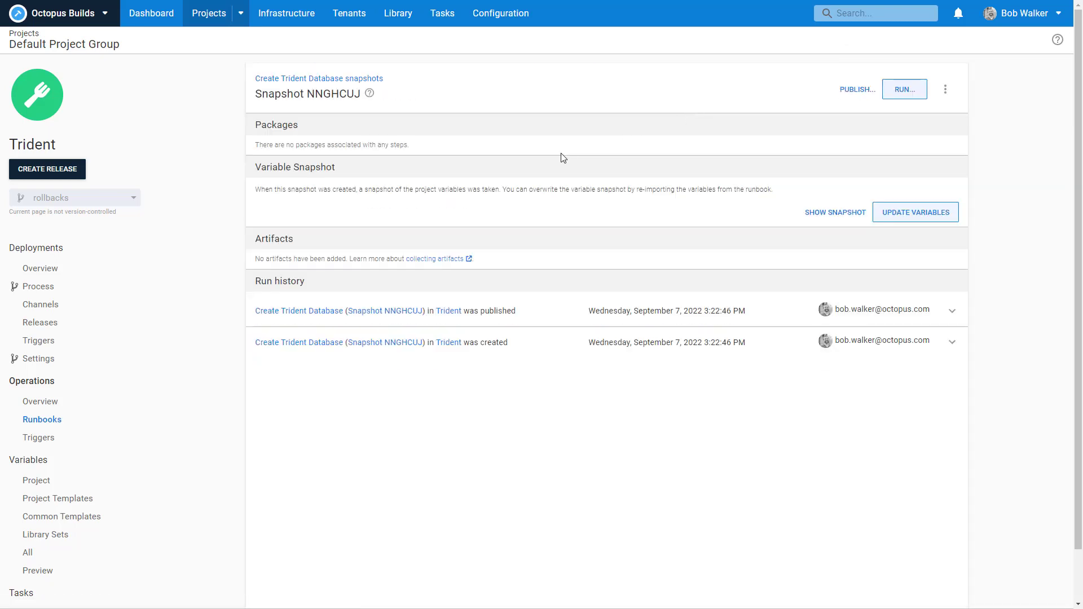
pyautogui.click(42, 268)
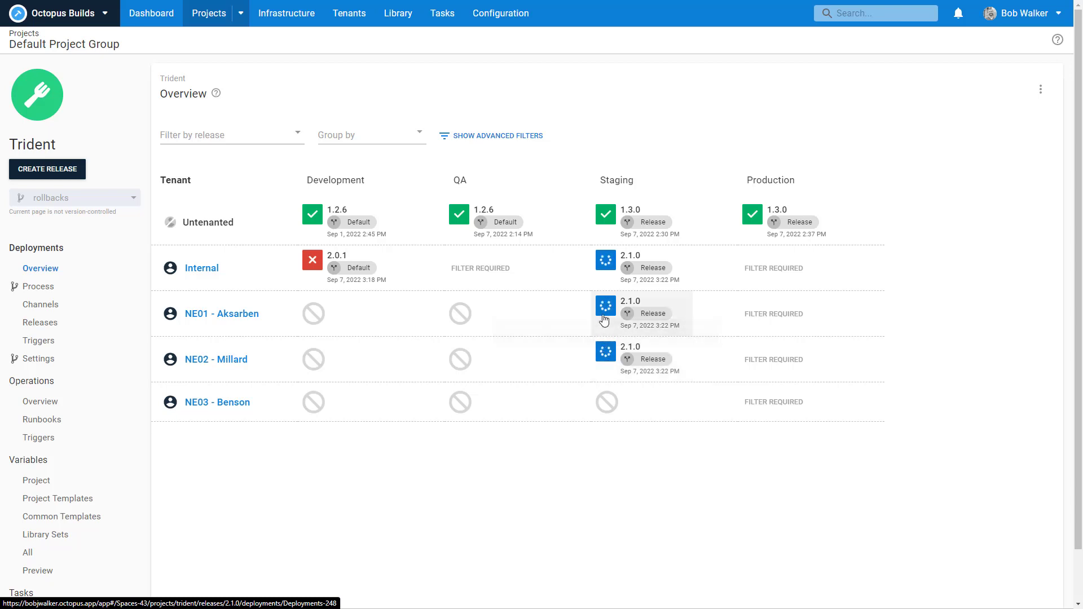
# Step: Check Internal's Staging 2.1.0 deployment waiting on the runbook, then view recent Trident runbook runs
pyautogui.click(600, 276)
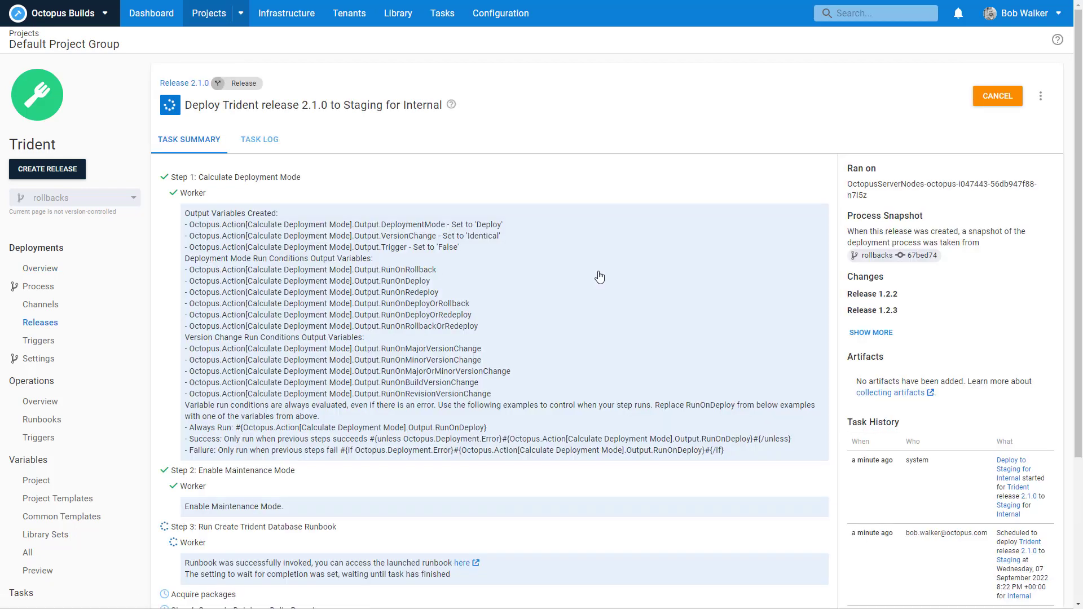
pyautogui.scroll(-4, 598, 271)
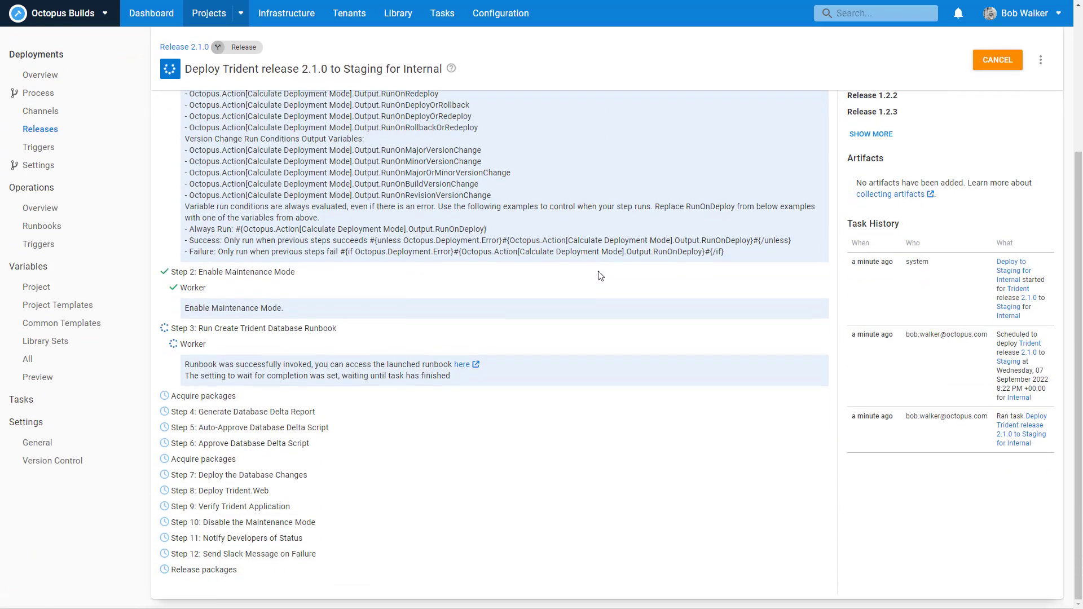
pyautogui.click(476, 364)
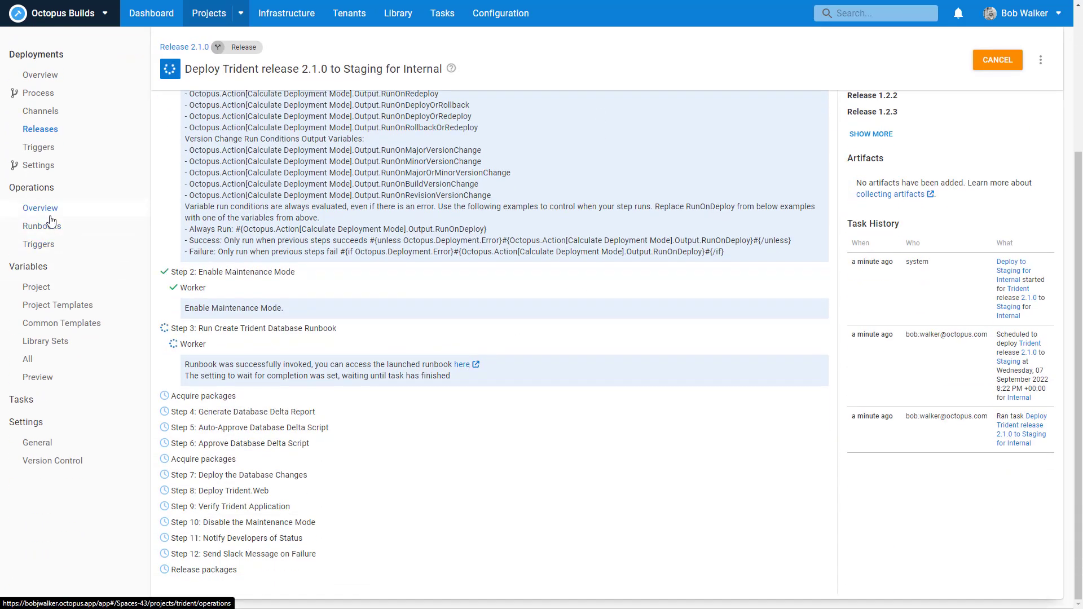
pyautogui.scroll(2, 542, 306)
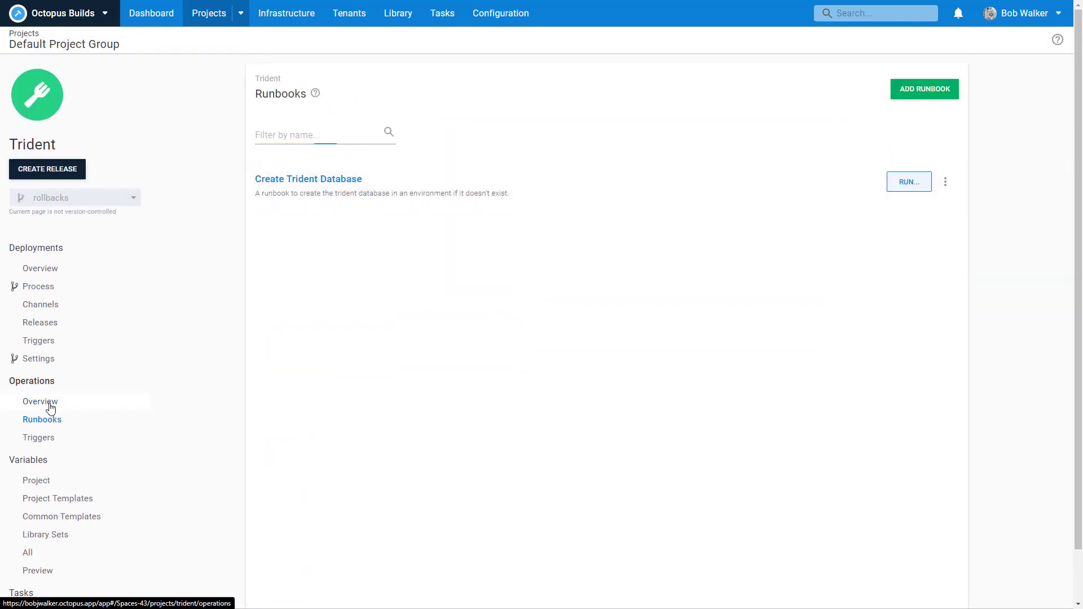
pyautogui.click(46, 403)
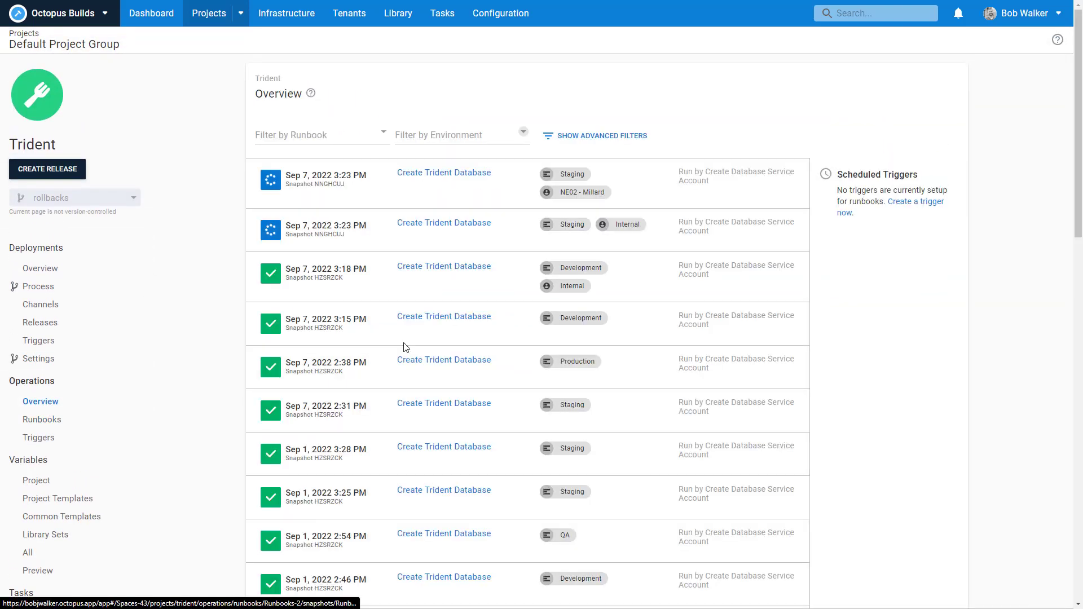
# Step: Inspect the Internal Staging runbook run's task log and select the created Trident_Staging_Int database name
pyautogui.click(358, 234)
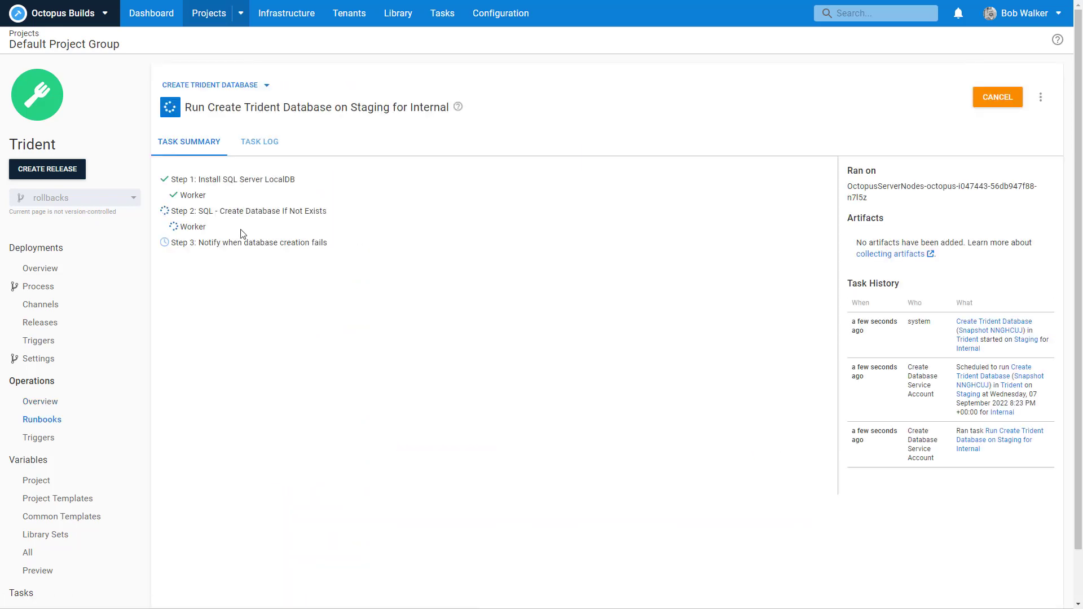
pyautogui.click(202, 231)
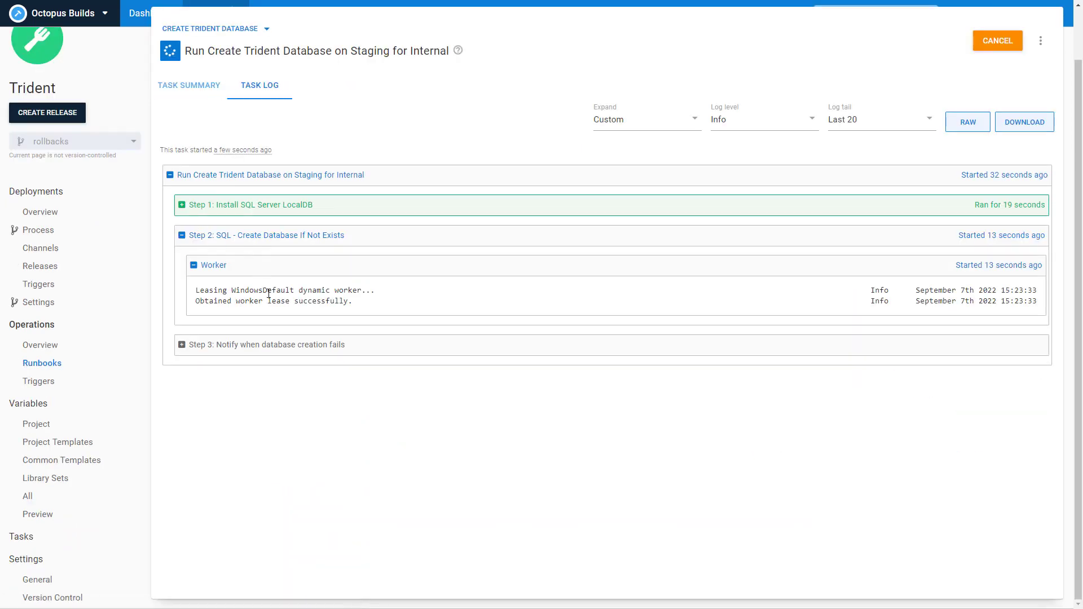
pyautogui.click(255, 205)
pyautogui.click(273, 235)
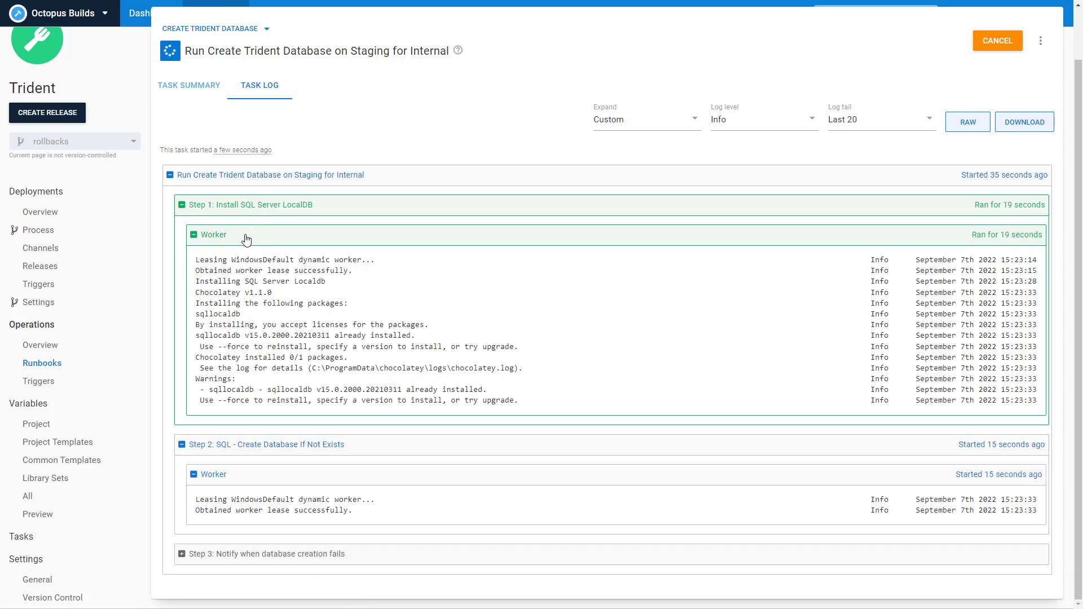
pyautogui.click(273, 234)
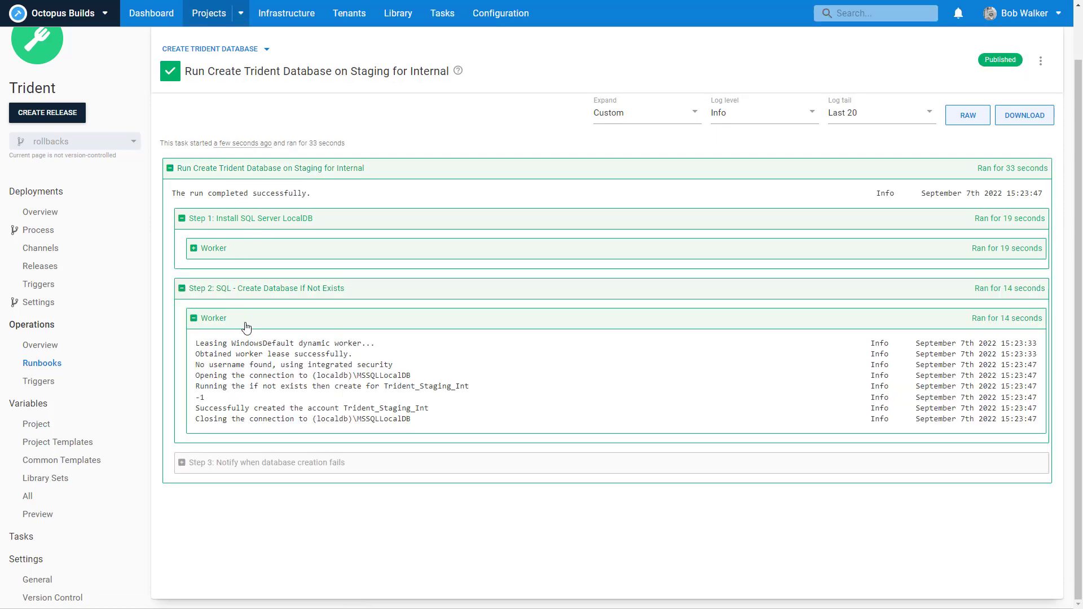
pyautogui.scroll(1, 245, 327)
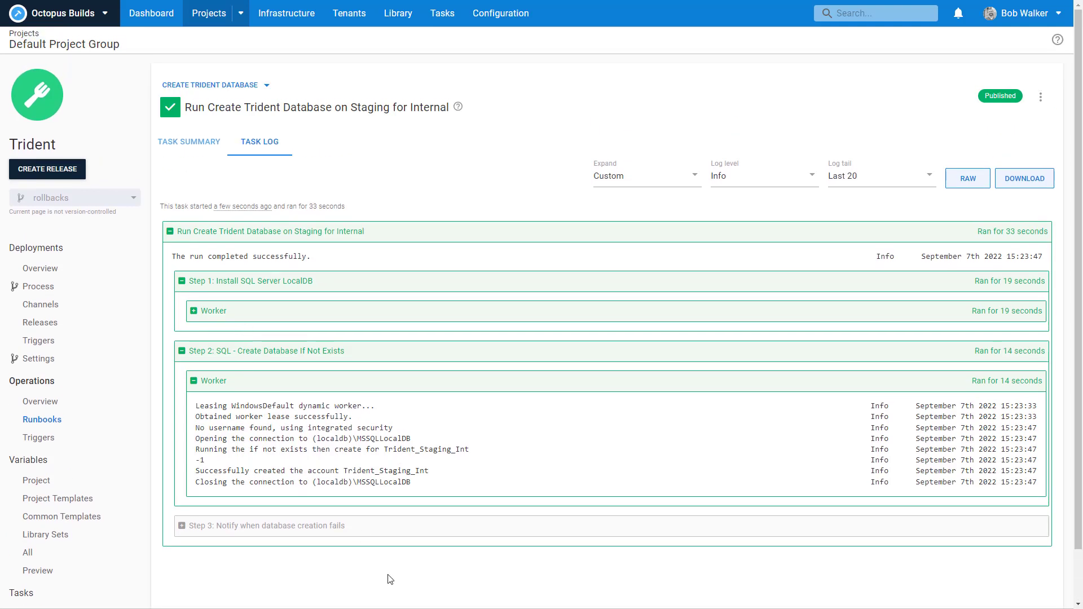
pyautogui.moveTo(471, 447); pyautogui.dragTo(383, 449)
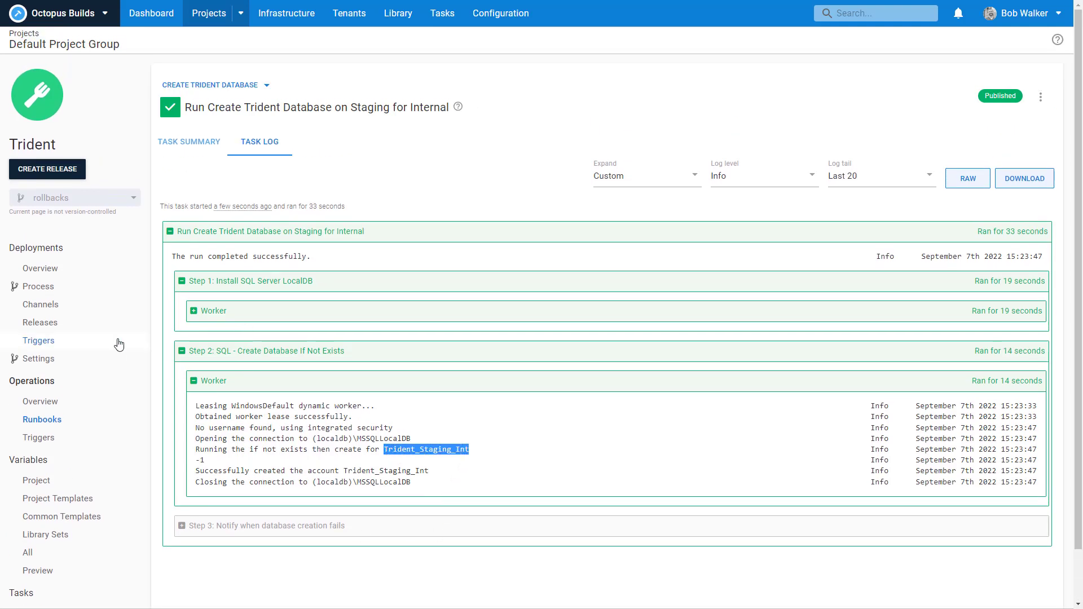
pyautogui.click(36, 273)
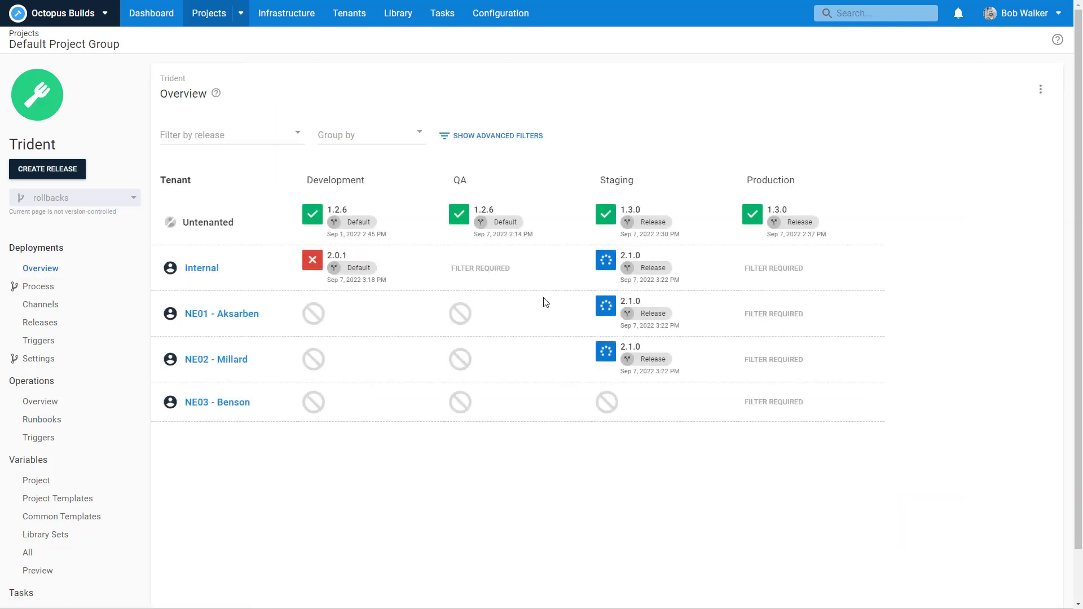
# Step: Review Internal's Staging 2.1.0 task summary, then return to the Trident overview
pyautogui.click(649, 267)
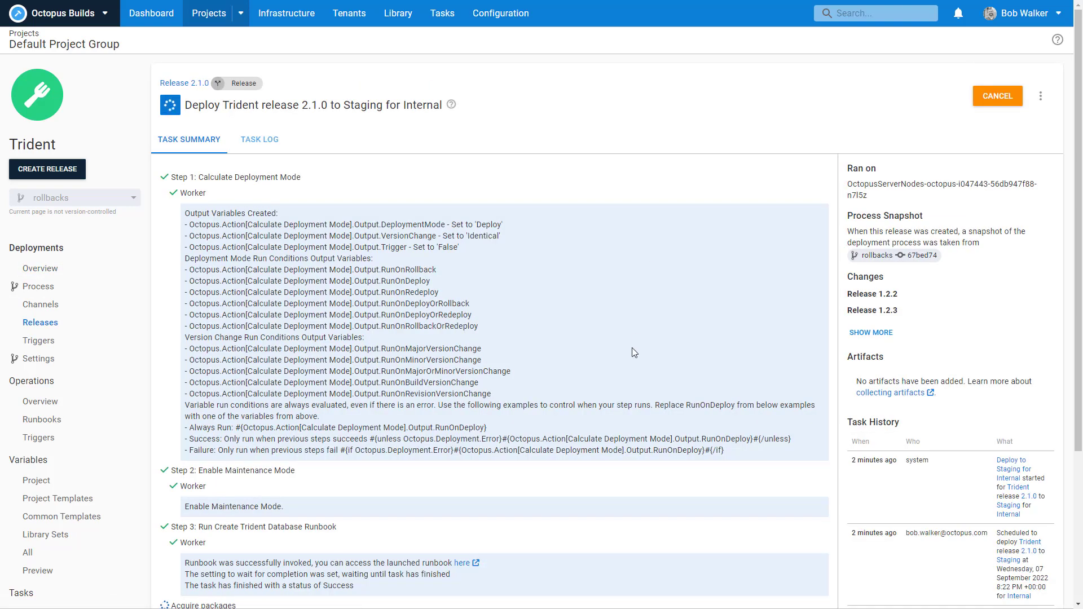
pyautogui.scroll(-4, 648, 262)
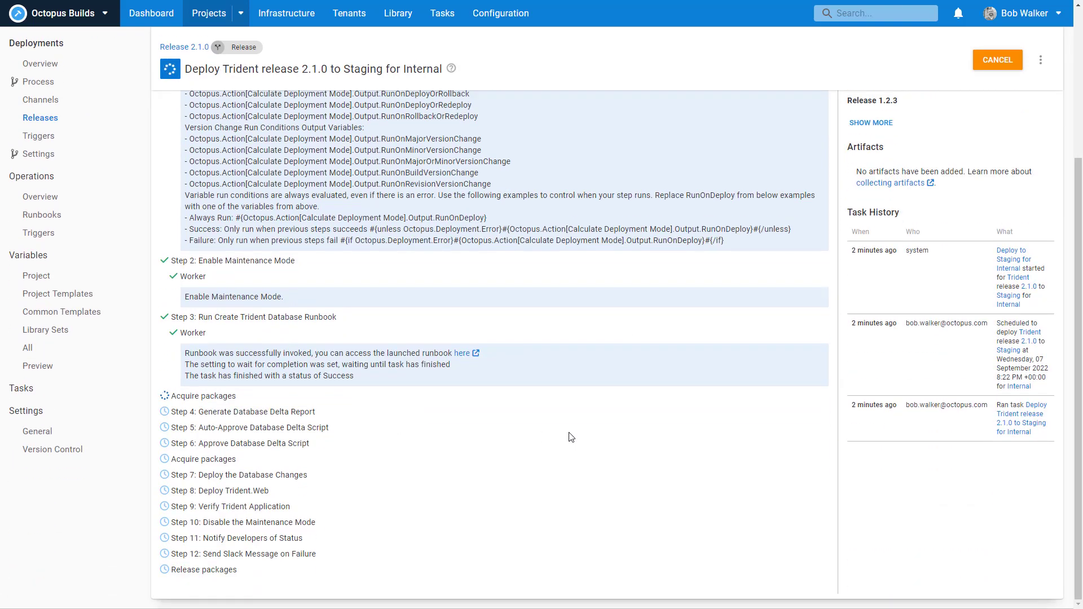
pyautogui.scroll(5, 571, 437)
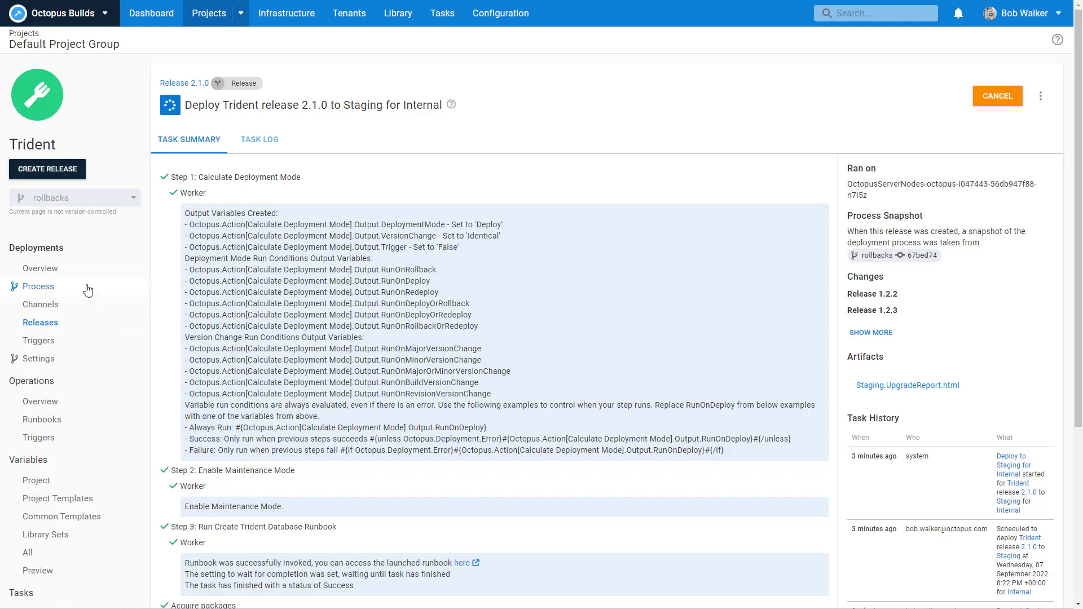
pyautogui.click(70, 270)
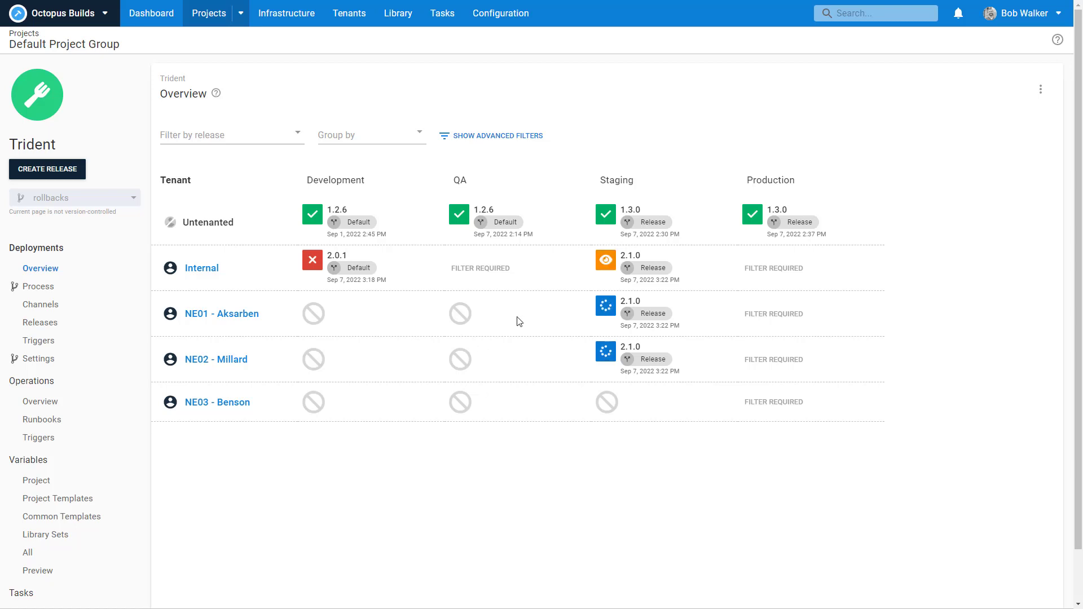
# Step: Open Internal's Staging 2.1.0 deployment and assign its Approve Database Delta Script intervention to yourself
pyautogui.click(611, 277)
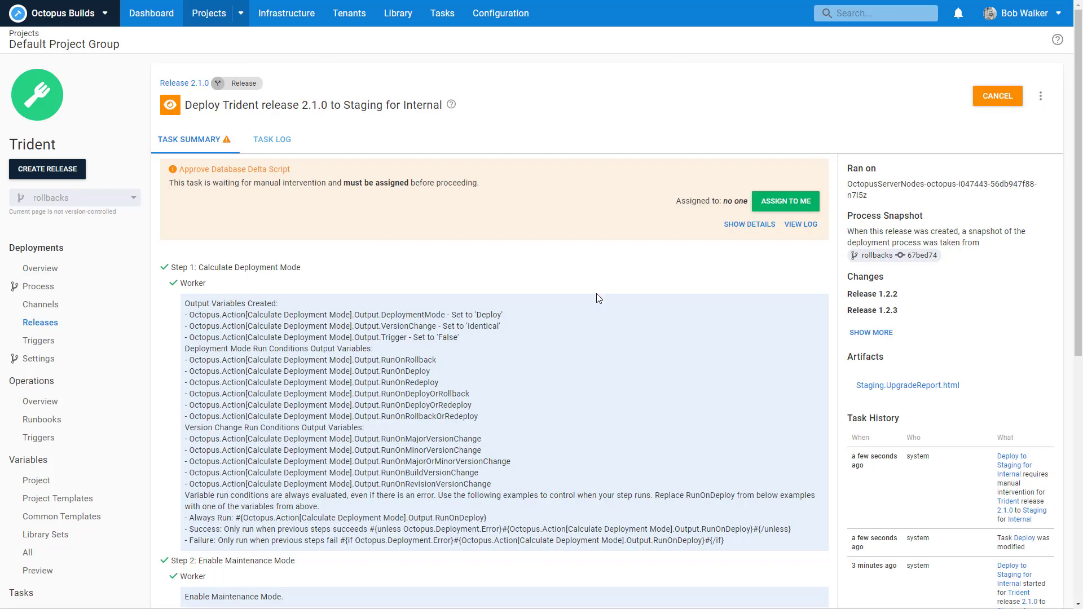
pyautogui.scroll(-8, 572, 369)
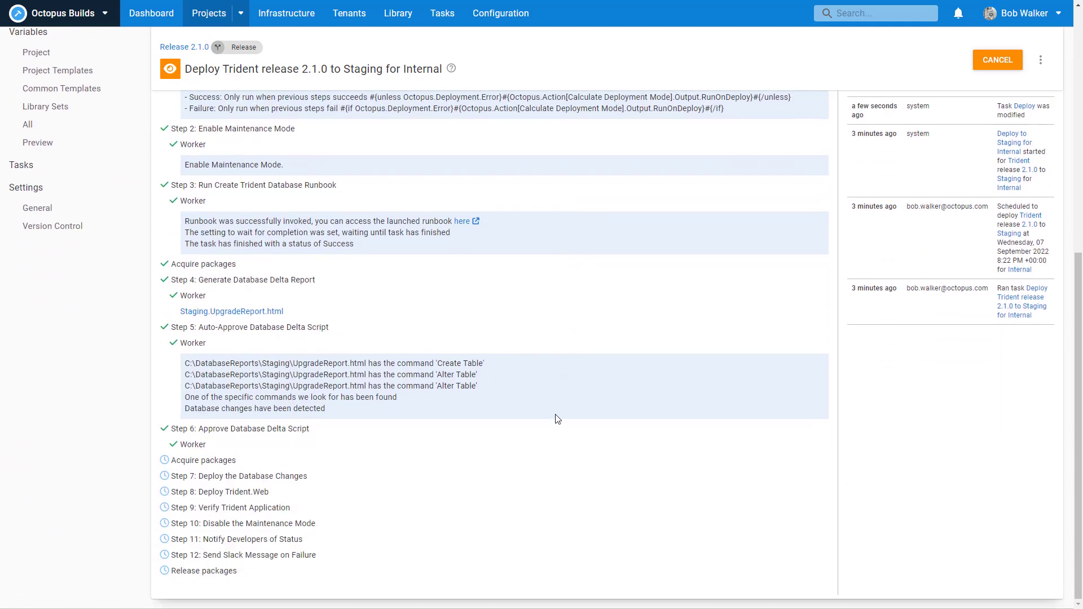
pyautogui.scroll(8, 554, 416)
pyautogui.click(776, 203)
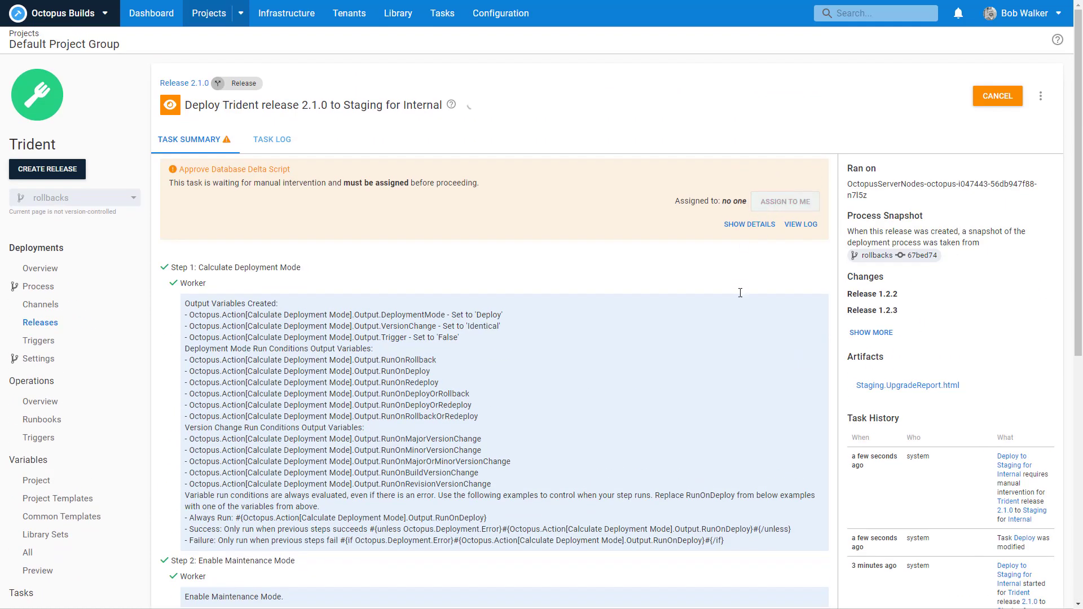